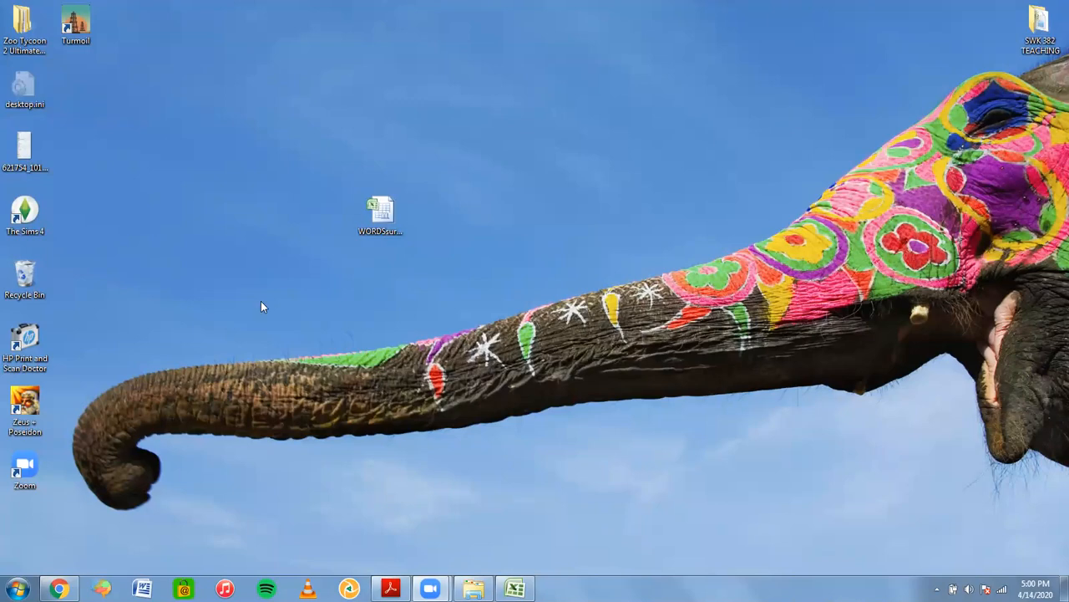
Step: Go to the SurveyMonkey dashboard in Chrome and open the survey "Example Survey 1 - Eating & Spending"
left_click(59, 589)
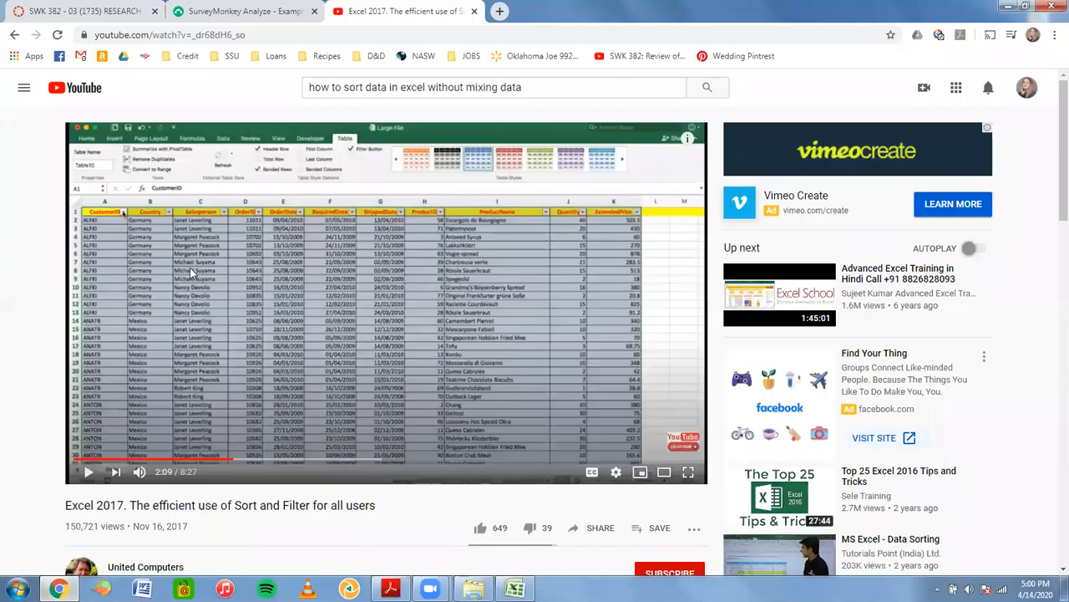
left_click(222, 8)
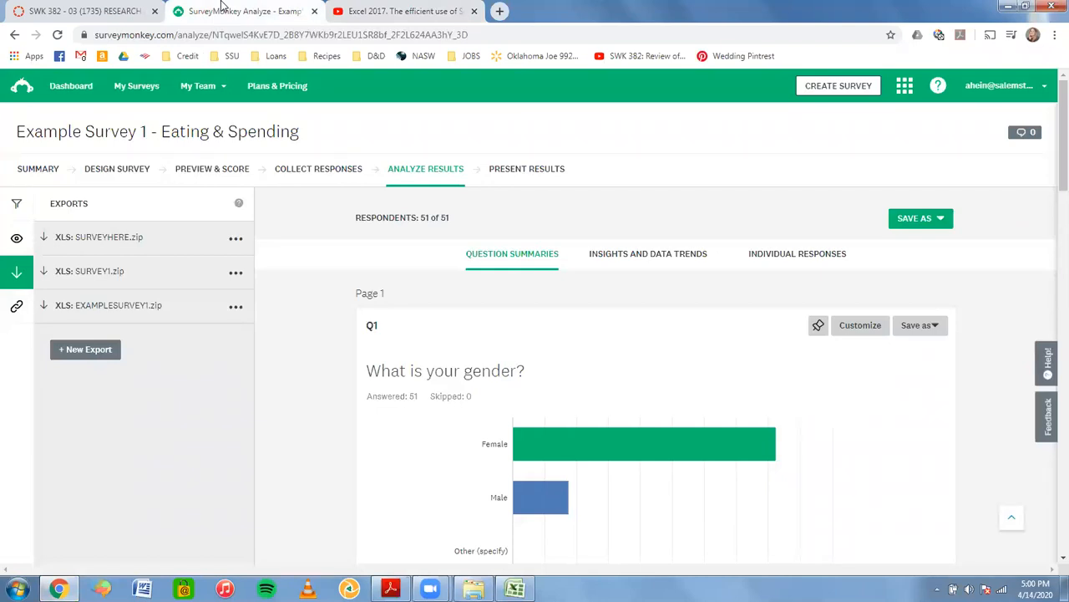
left_click(59, 91)
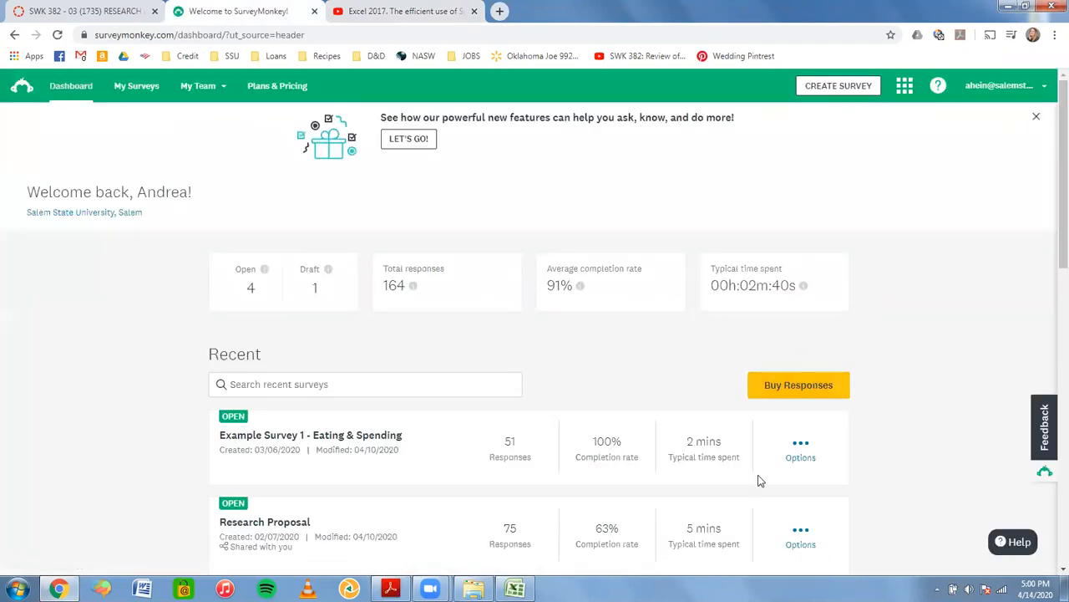
scroll(1051, 156, "down", 3)
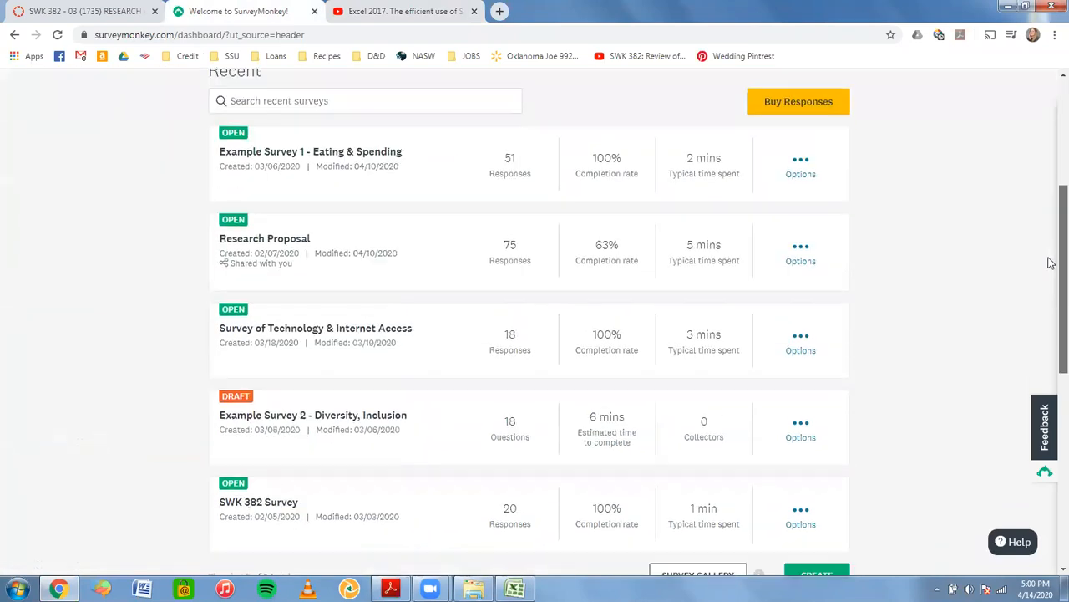
scroll(1051, 157, "up", 3)
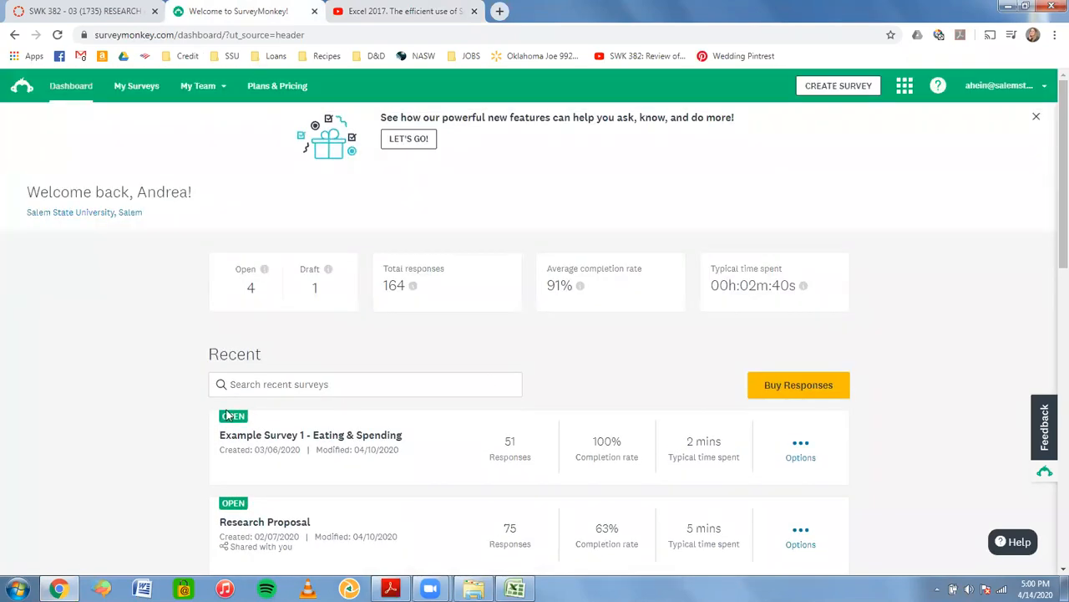
left_click(264, 443)
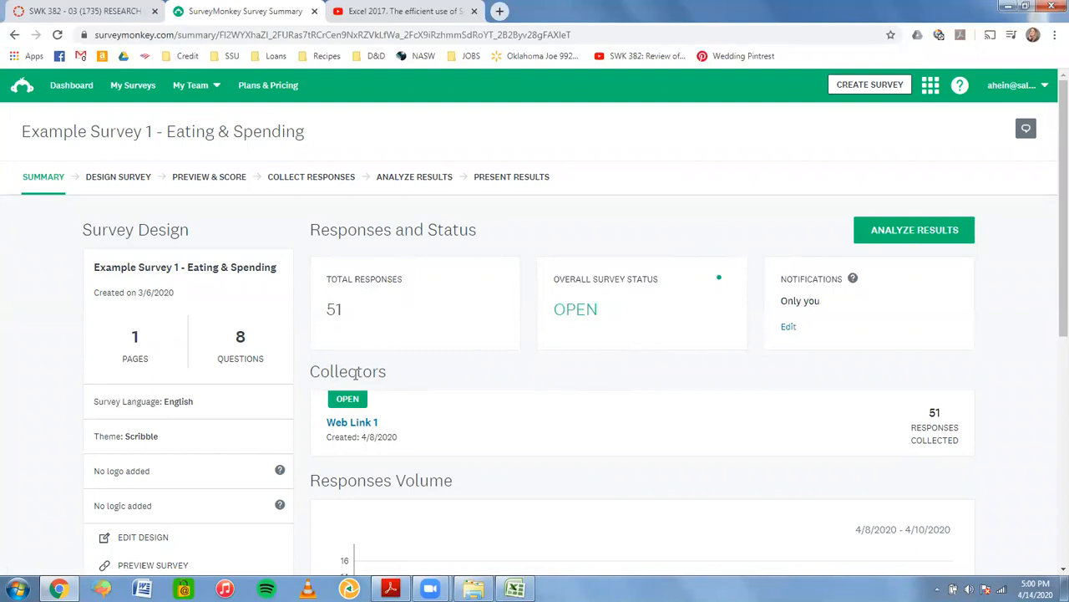
Step: Close the survey's Web Link 1 collector, keeping the default closed message
left_click(352, 424)
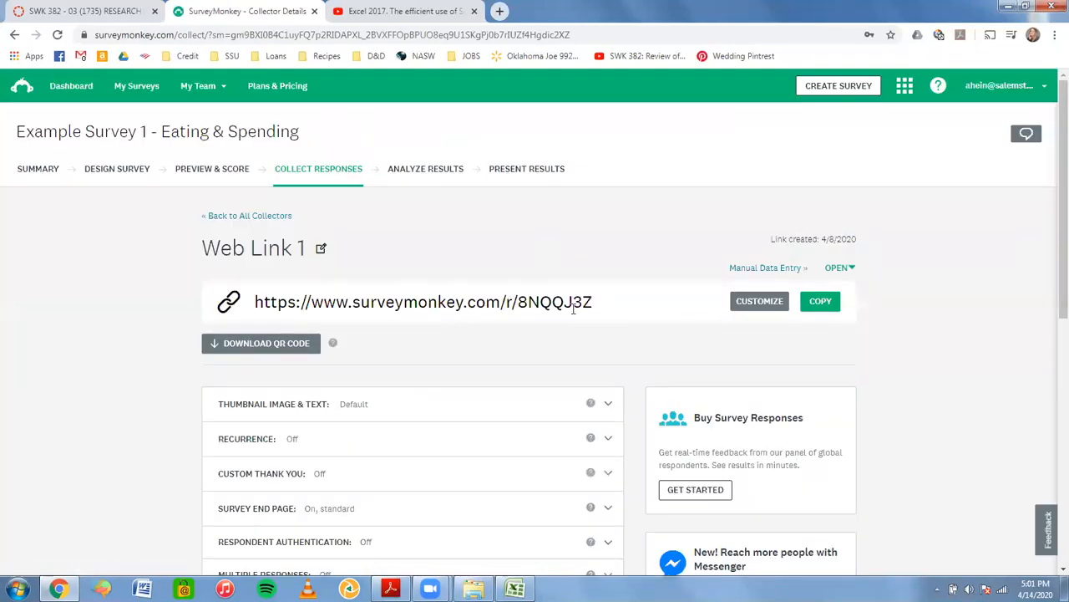
left_click(846, 268)
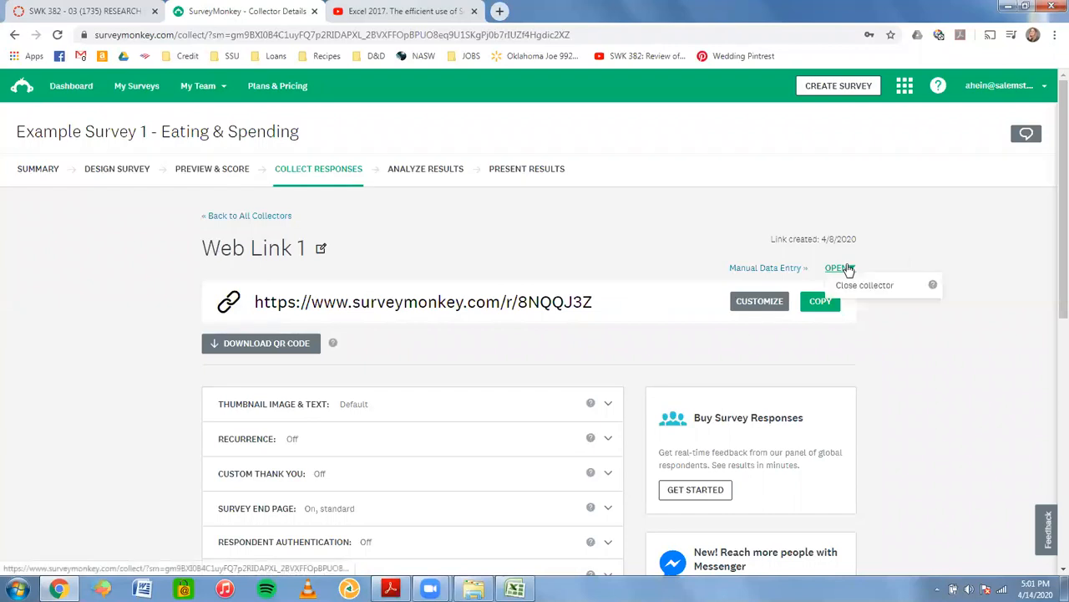
left_click(856, 284)
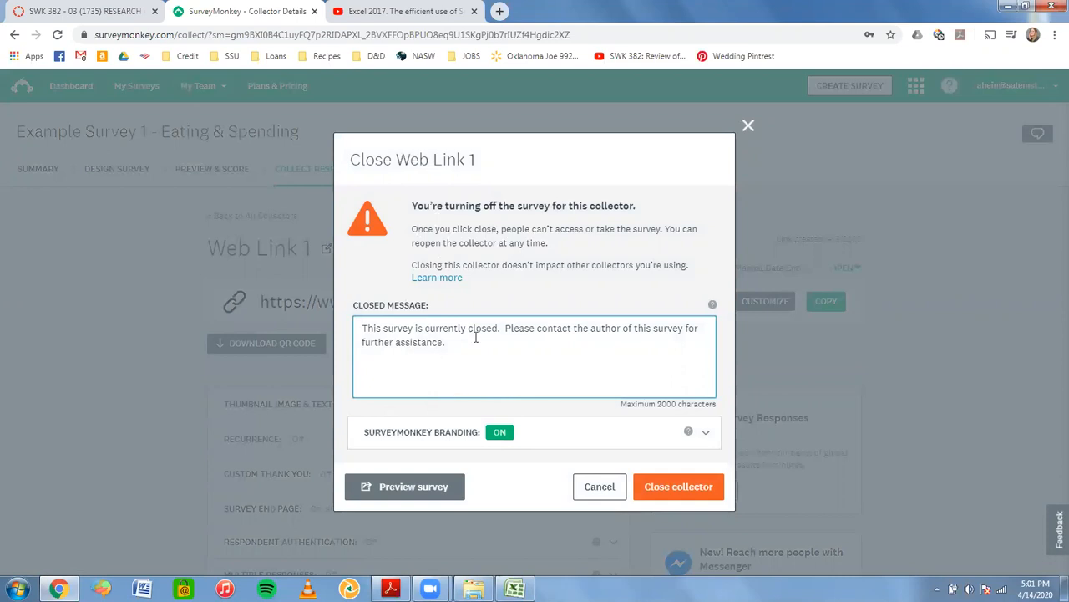
left_click_drag(458, 346, 345, 306)
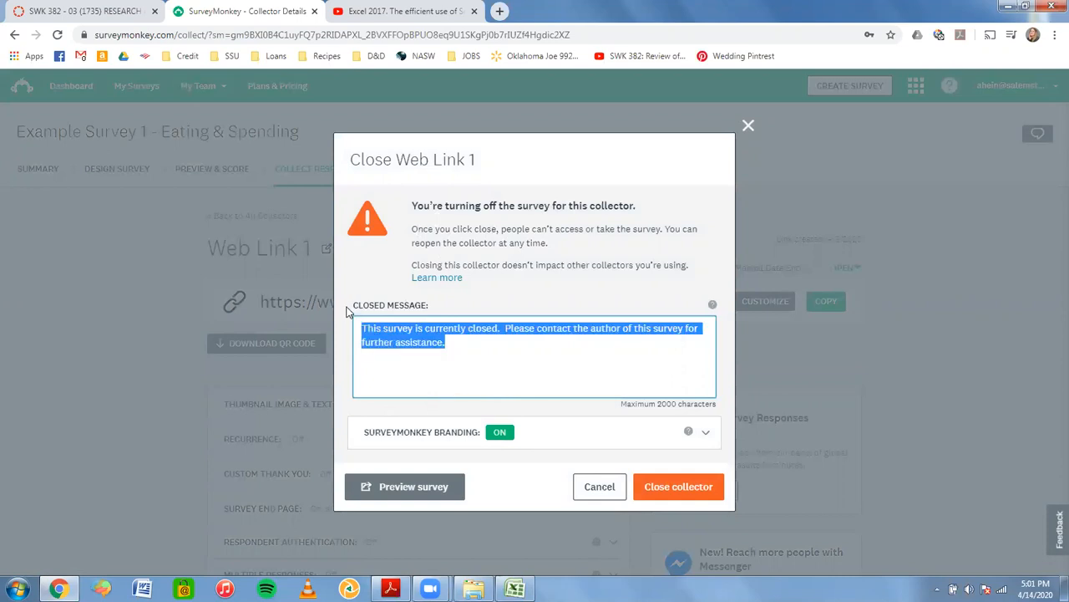
left_click(475, 347)
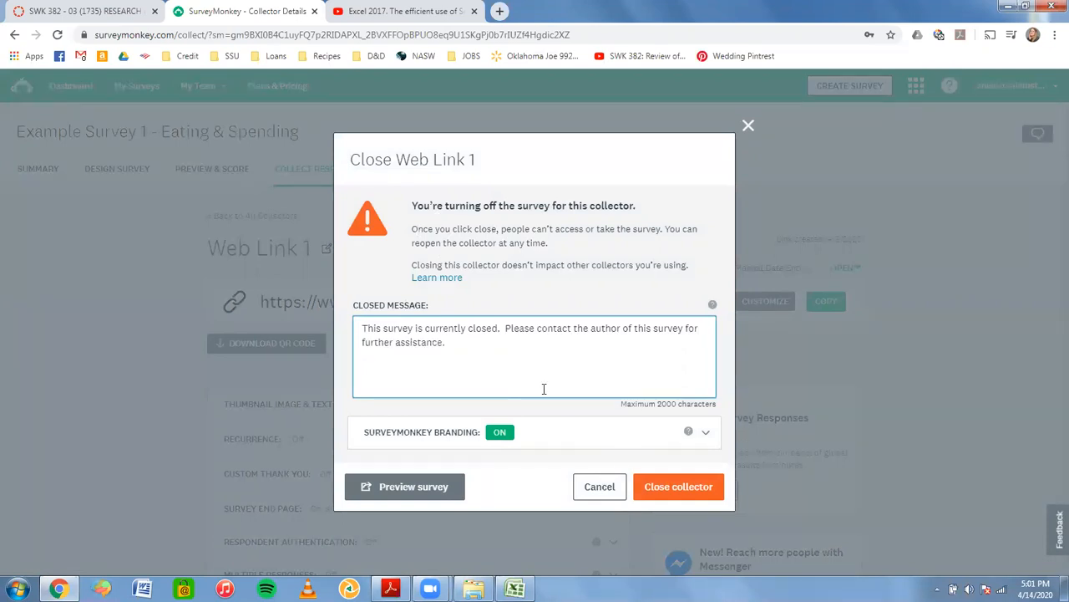
left_click(660, 490)
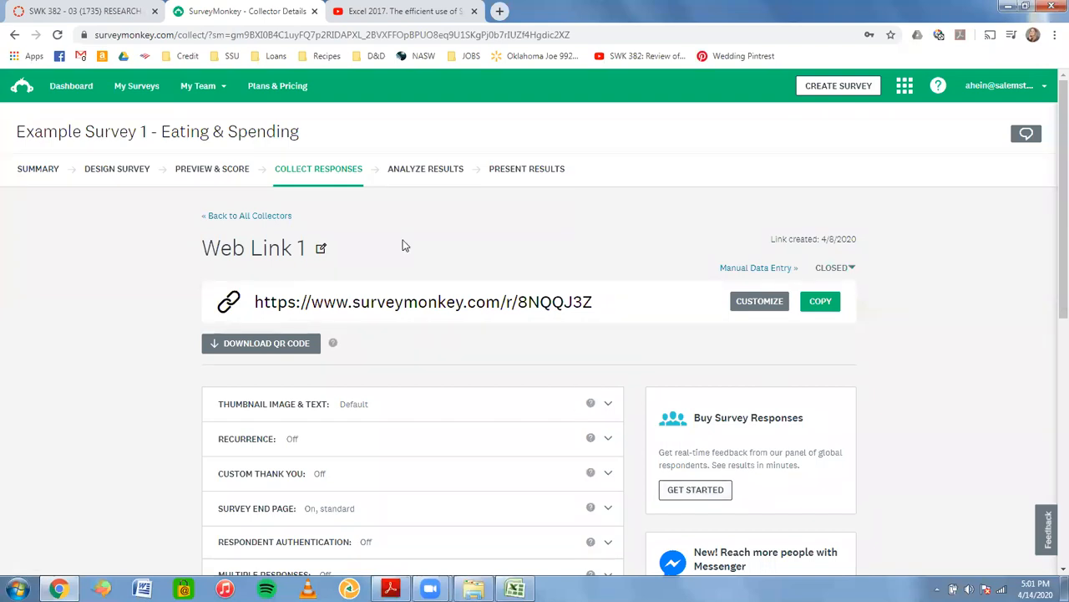
Step: Open the survey's result analysis and start a new export of all individual responses
left_click(419, 179)
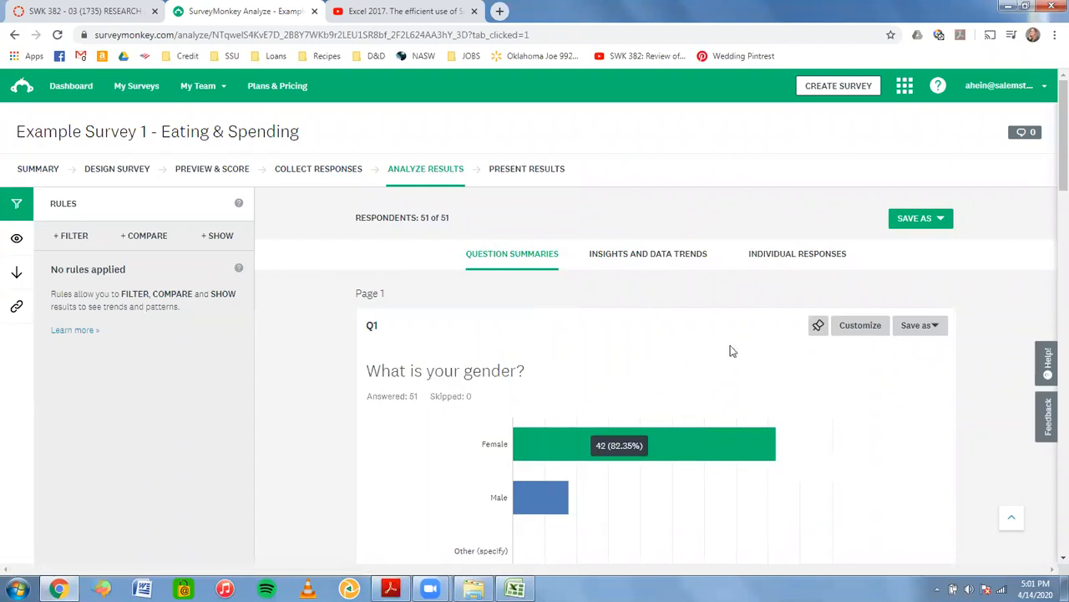
mouse_move(687, 499)
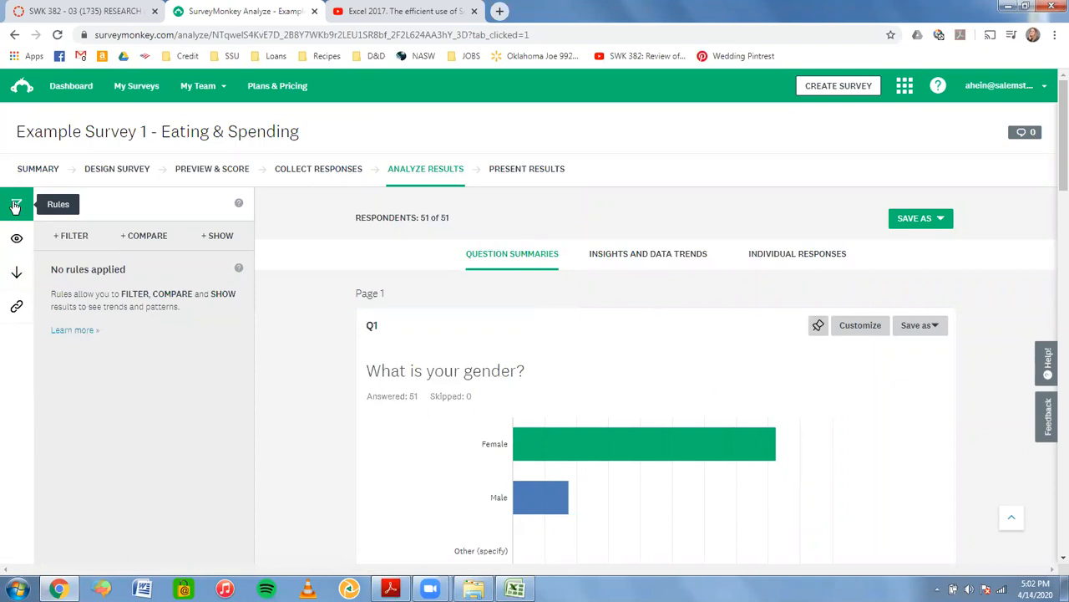
right_click(20, 278)
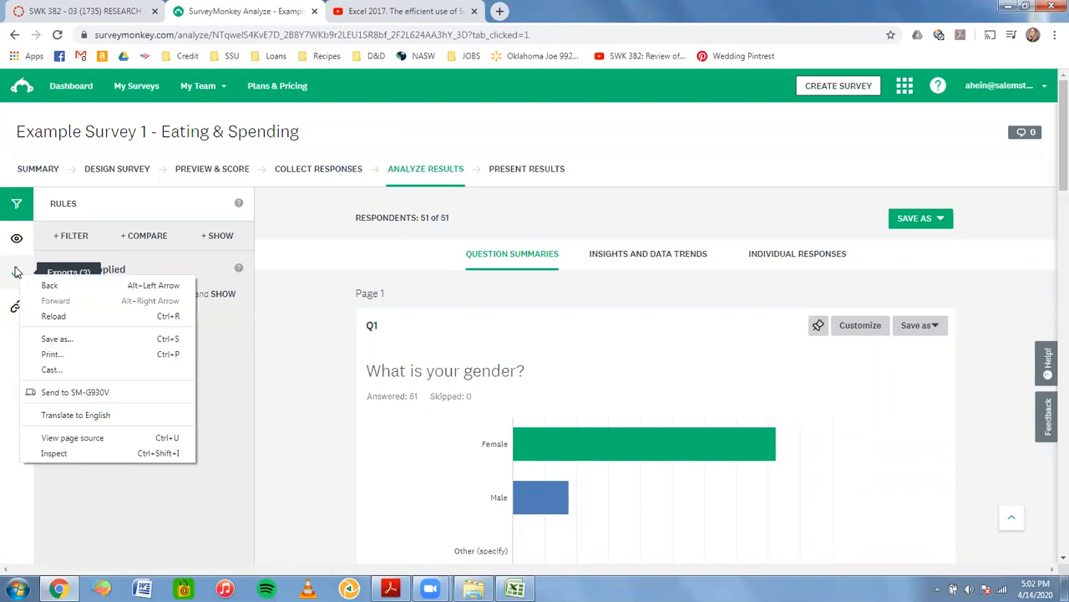
left_click(18, 273)
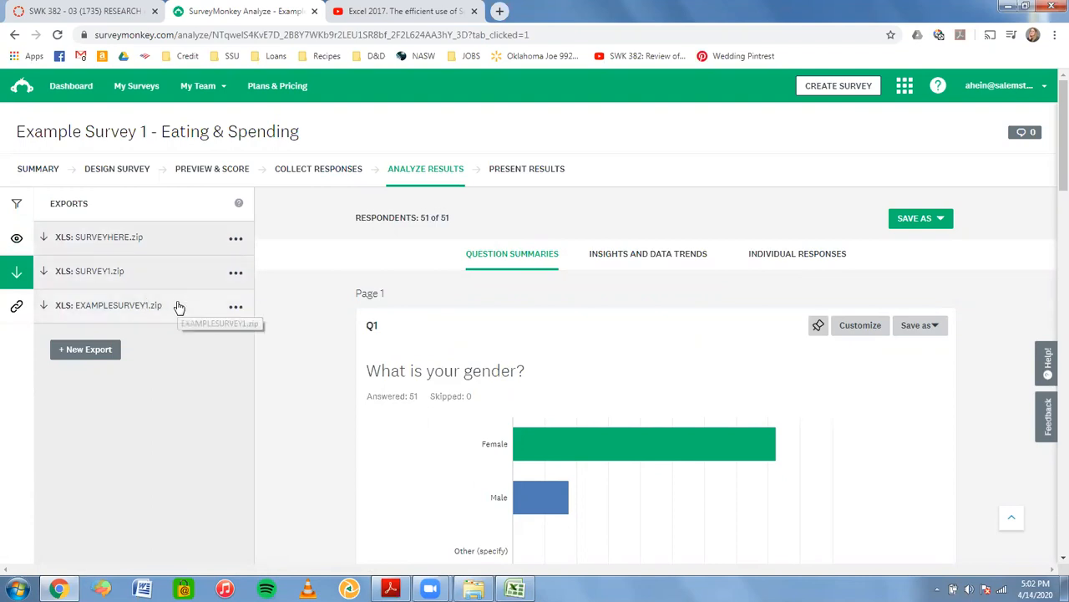
left_click(104, 350)
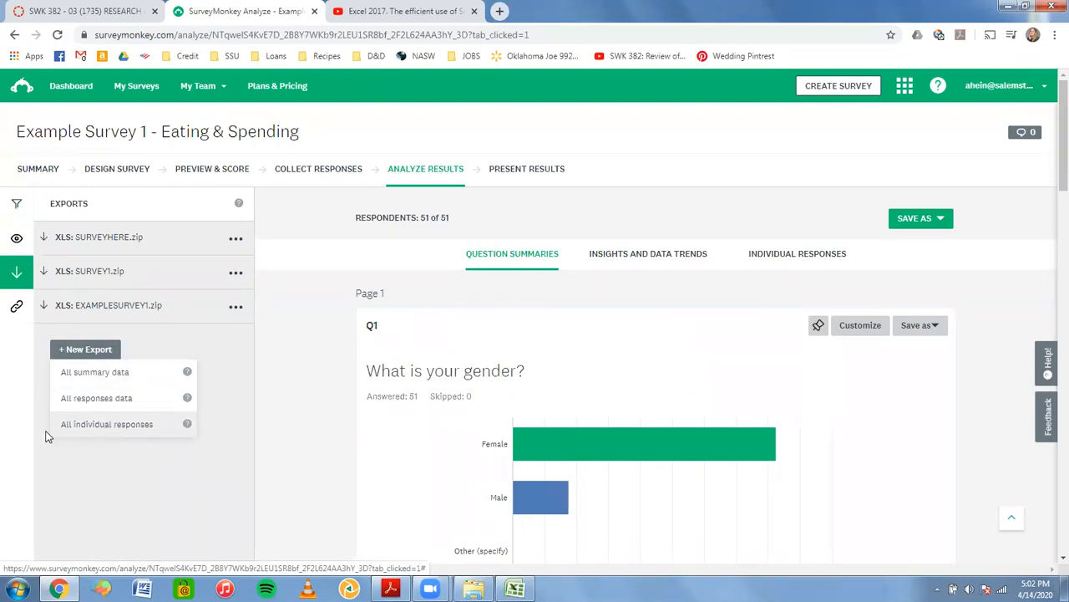
left_click(148, 426)
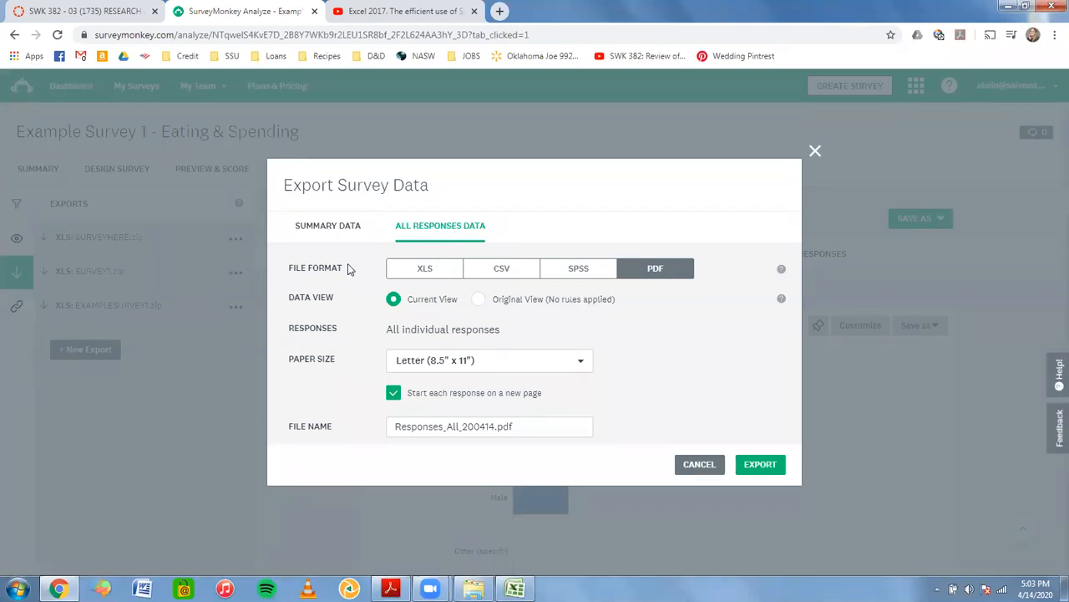
Step: Set the export's file format to XLS and its cells to Numerical Value (1-n)
left_click(402, 274)
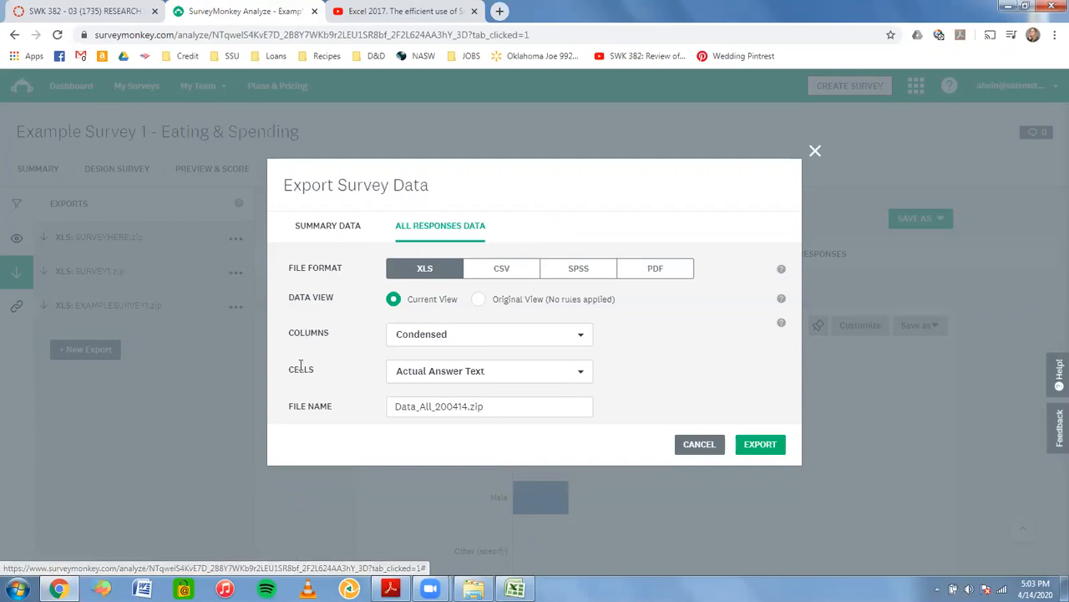
left_click(441, 376)
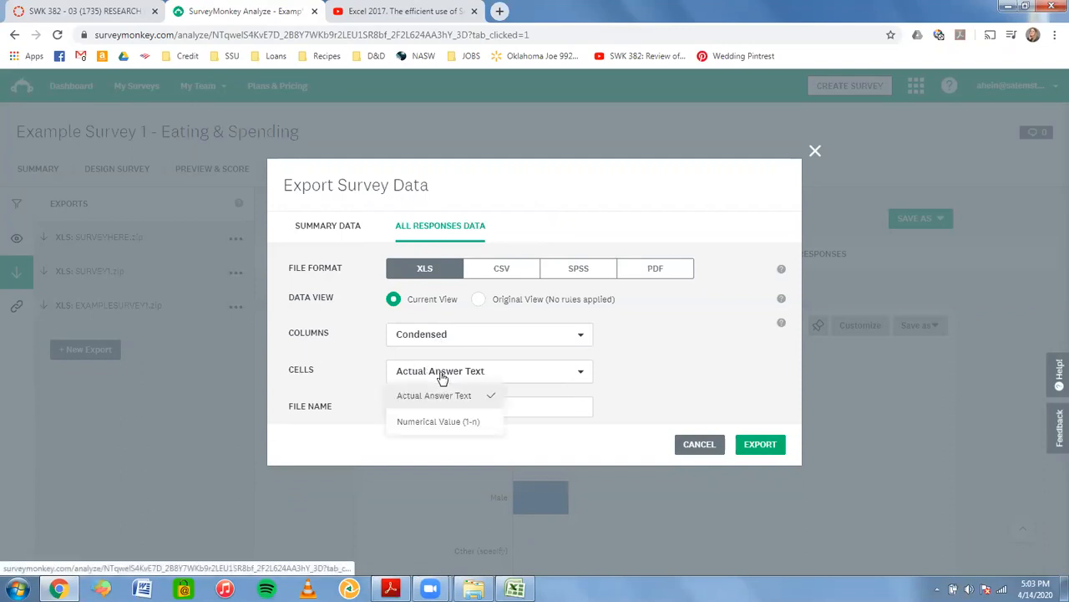
left_click(438, 422)
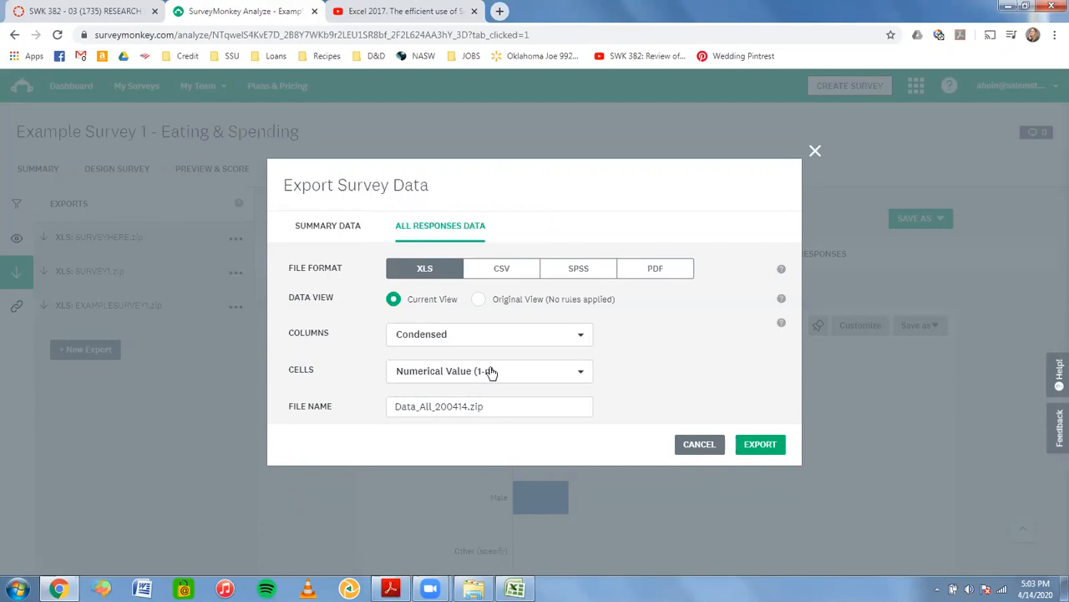
left_click(432, 371)
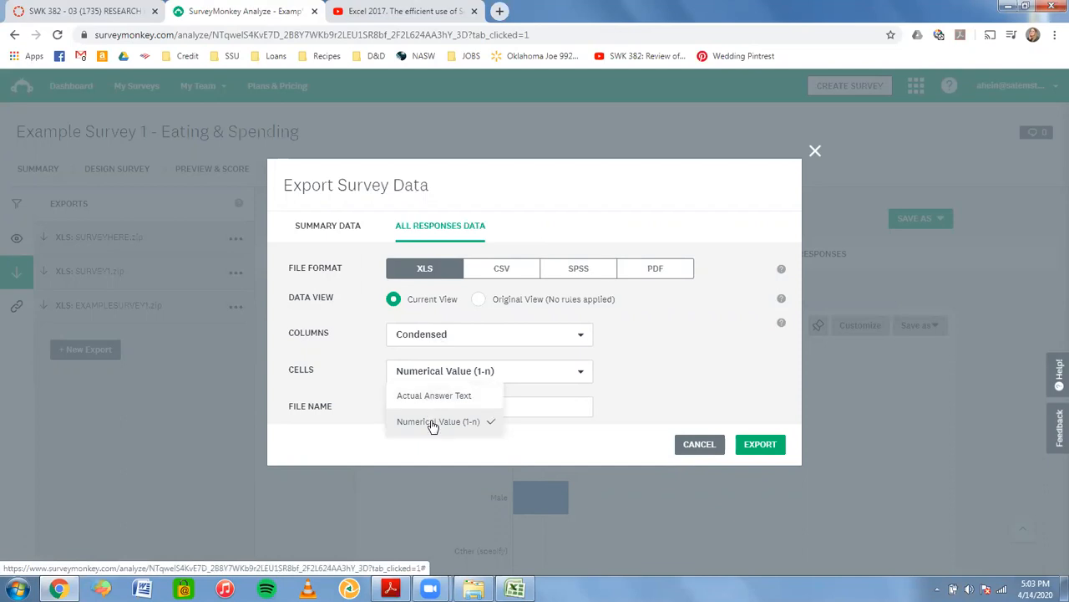
left_click(432, 422)
Step: Name the export file THISISTHEDATASET.zip and export the survey data
left_click(445, 407)
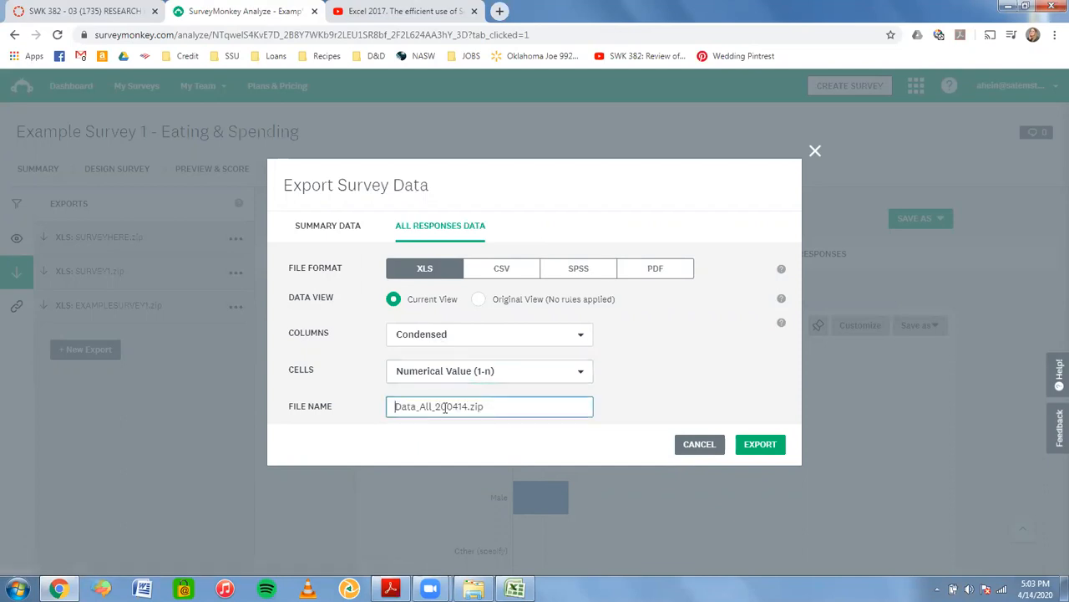
left_click_drag(461, 406, 384, 409)
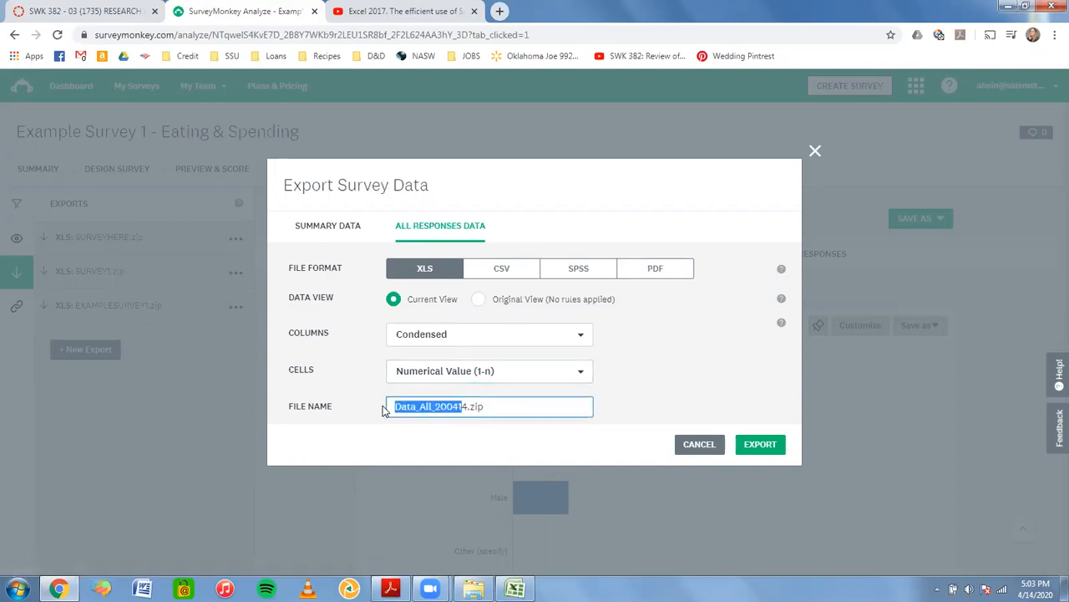
key("BackSpace")
key("Delete")
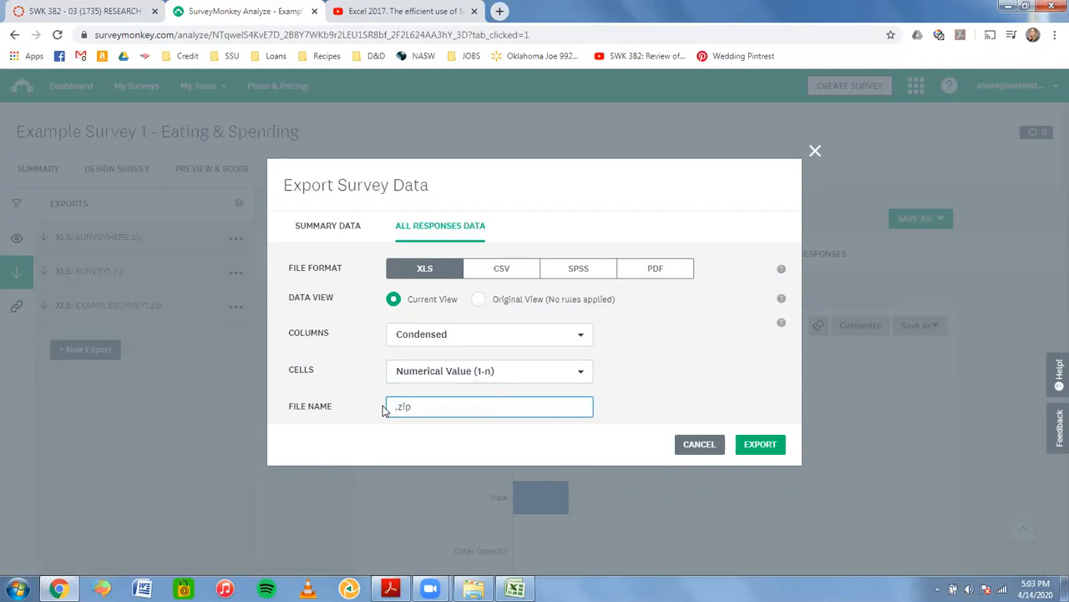
type("THISISTHEDATASET")
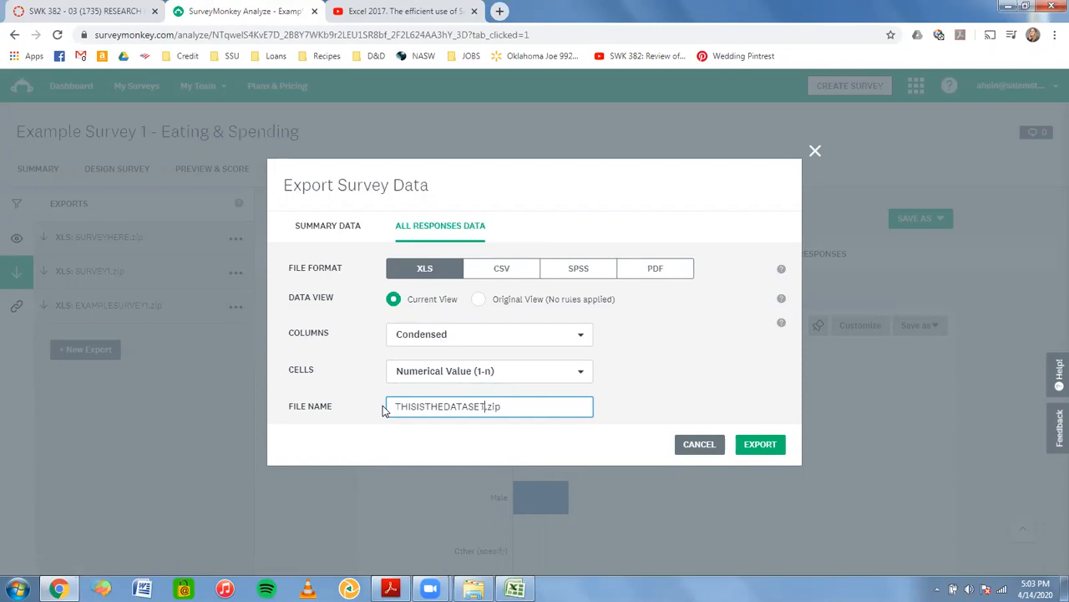
left_click(762, 444)
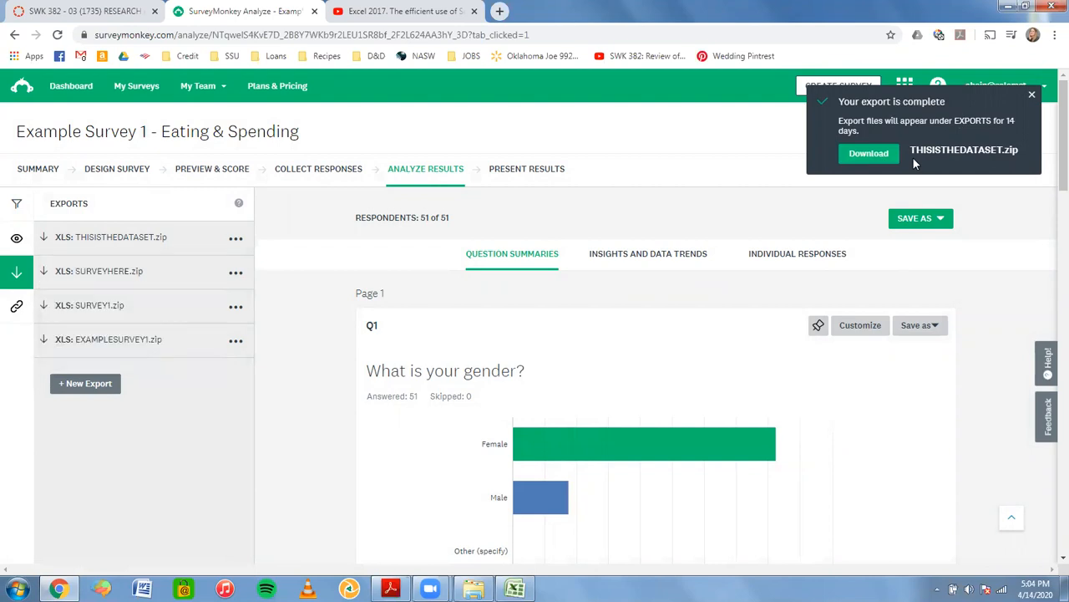
Step: Download THISISTHEDATASET.zip and open the Example Survey 1 Excel workbook inside it
left_click(878, 153)
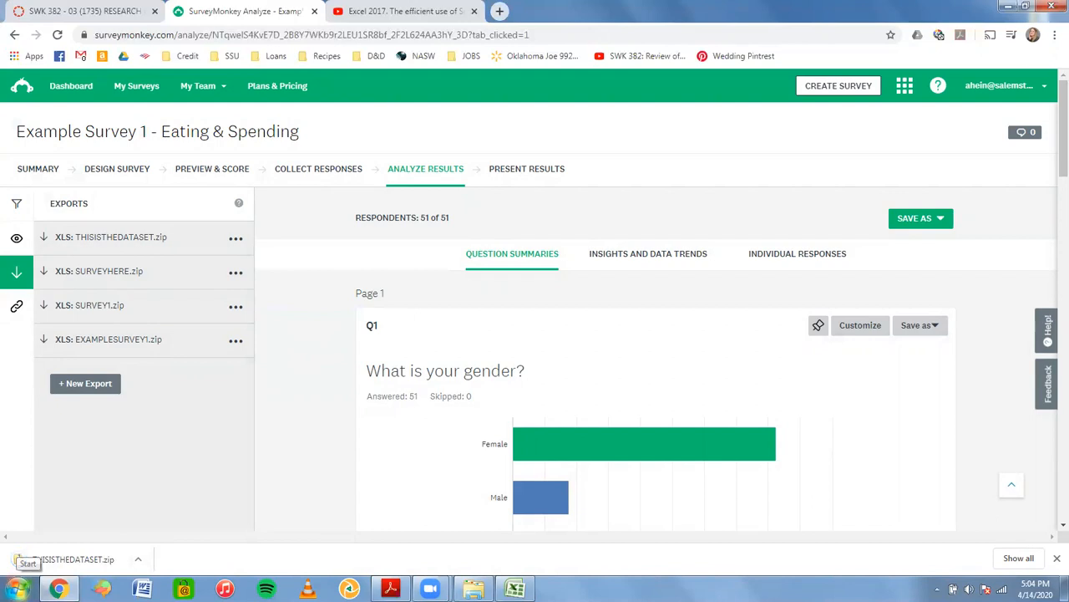
left_click(104, 560)
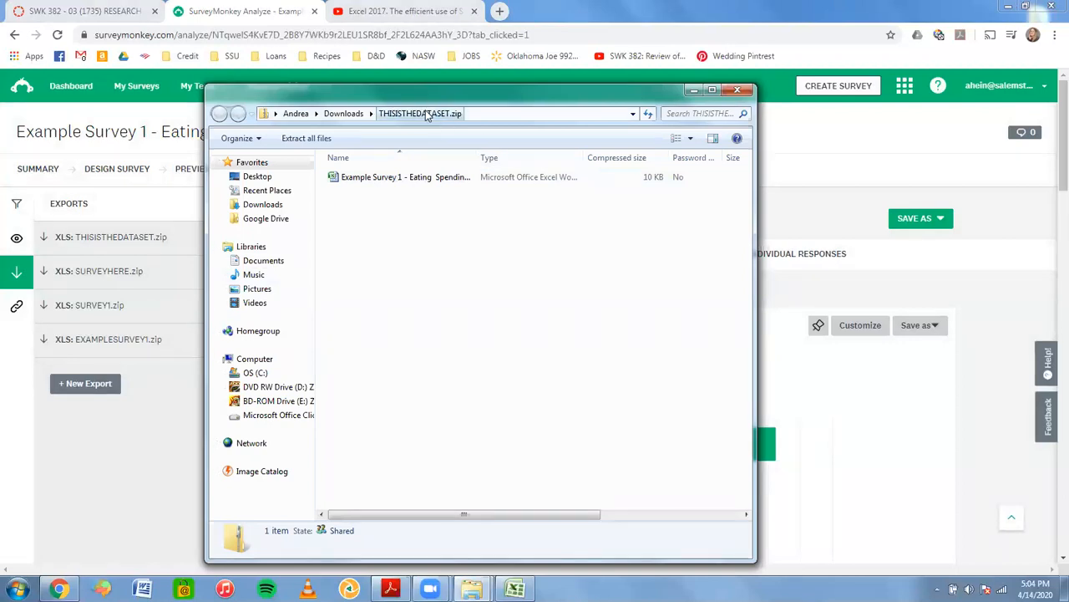
double_click(386, 178)
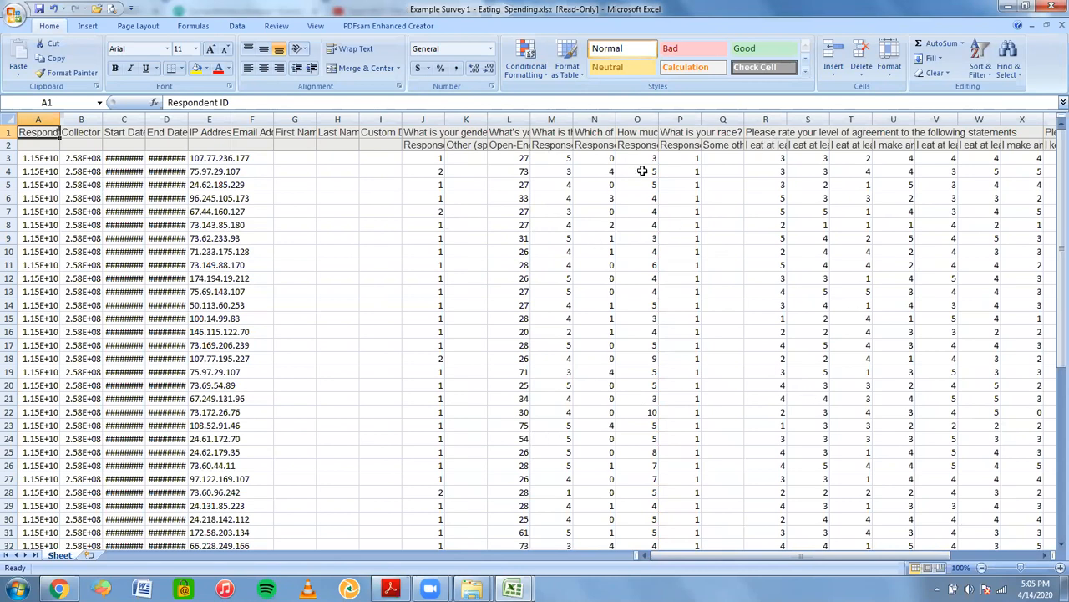
Step: Close the zip folder window, then open the WORDSsurvey workbook from the desktop and inspect its text answers on education and employment
left_click(1005, 7)
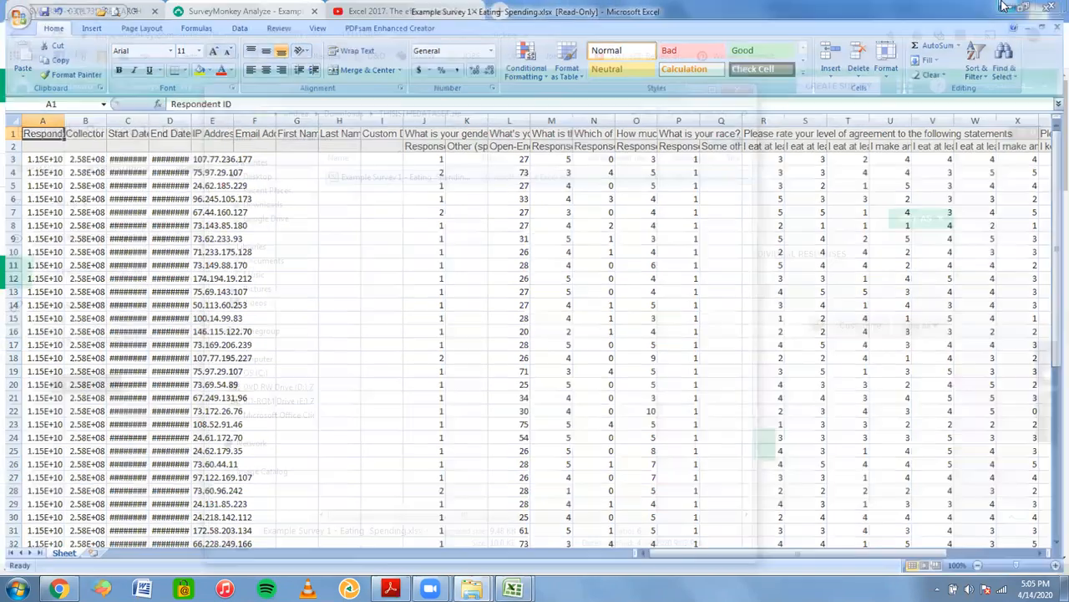
left_click(1005, 7)
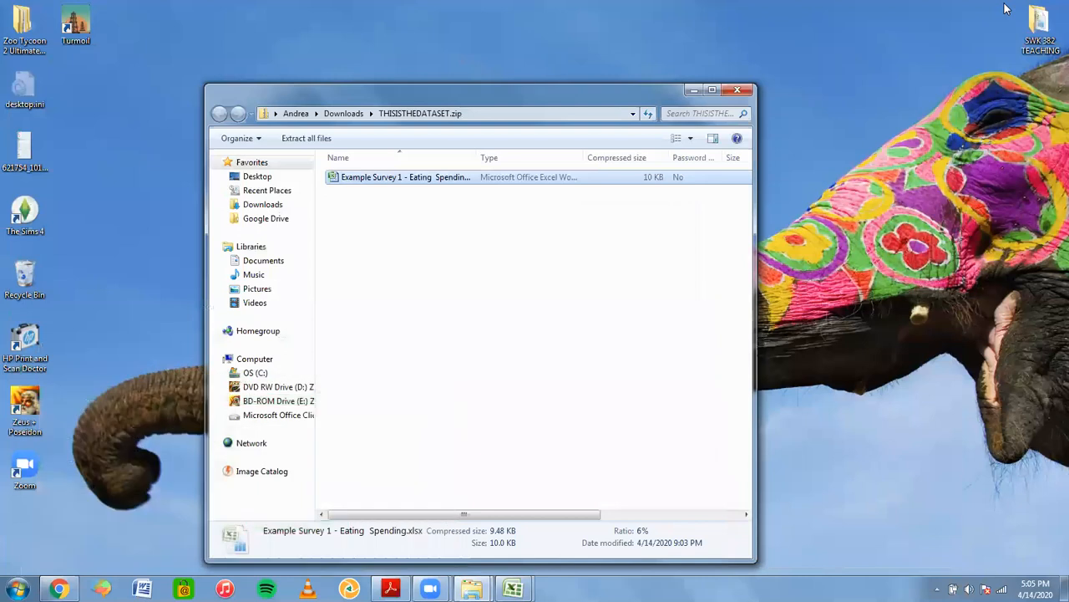
left_click(735, 94)
double_click(380, 219)
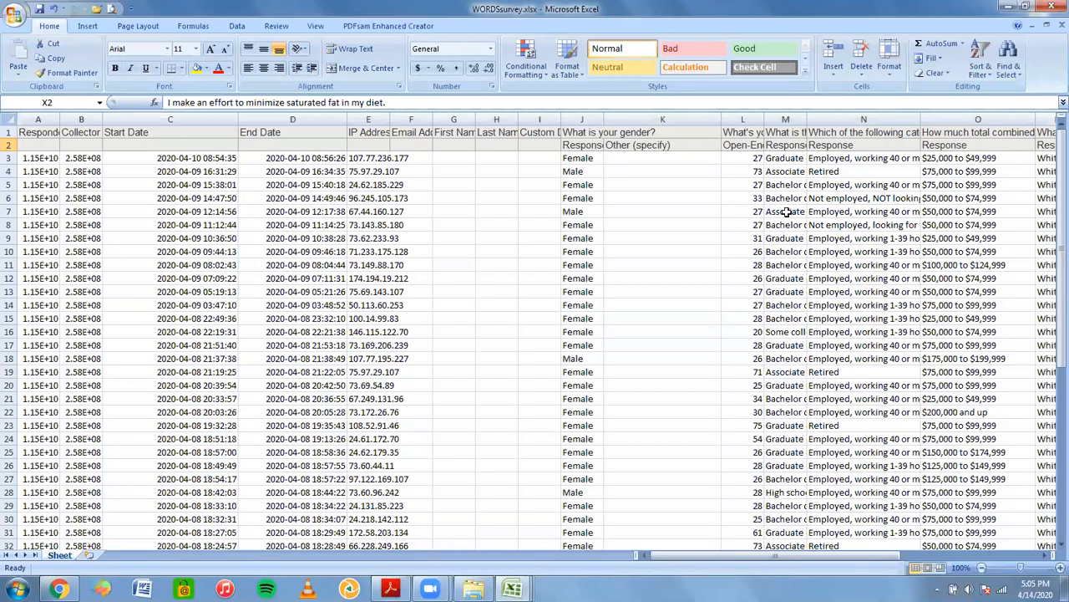
left_click(795, 171)
left_click(795, 184)
left_click(787, 225)
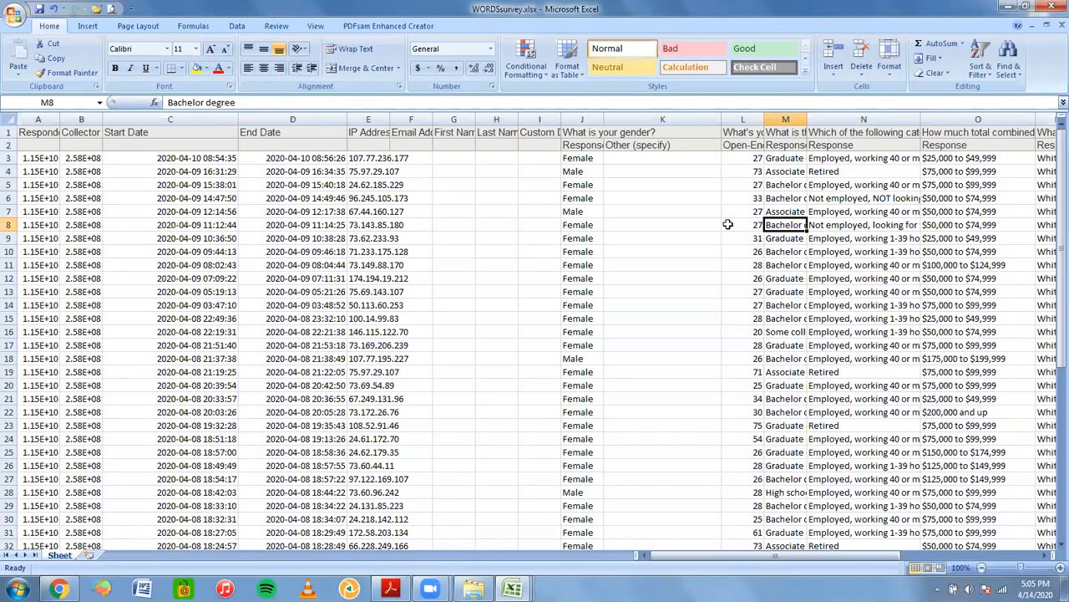
left_click(853, 333)
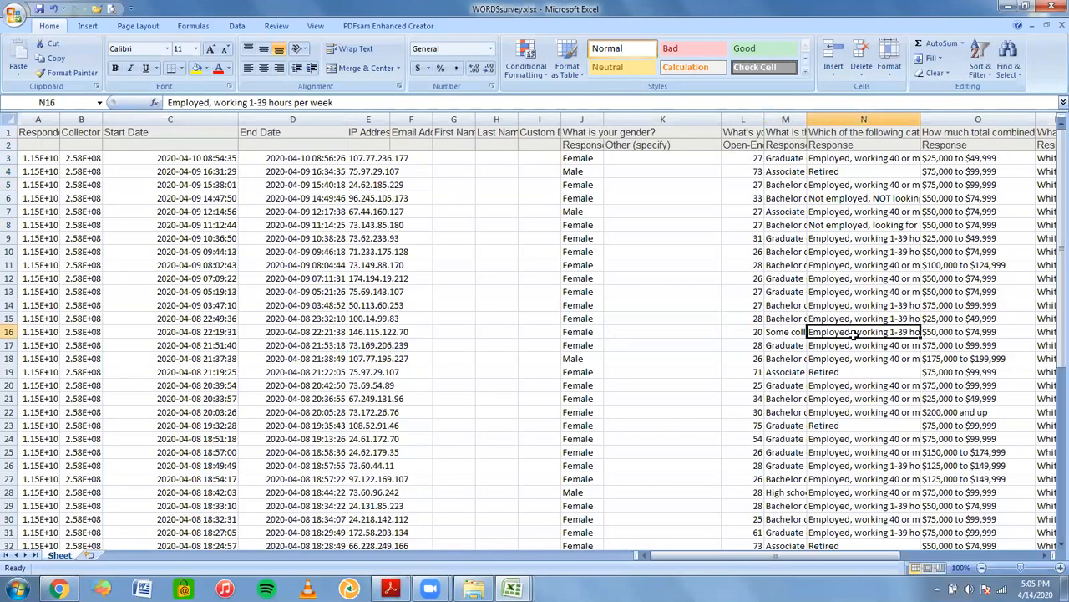
Step: Examine the text answers in the education and employment columns between rows 10 and 16 of WORDSsurvey
left_click(786, 334)
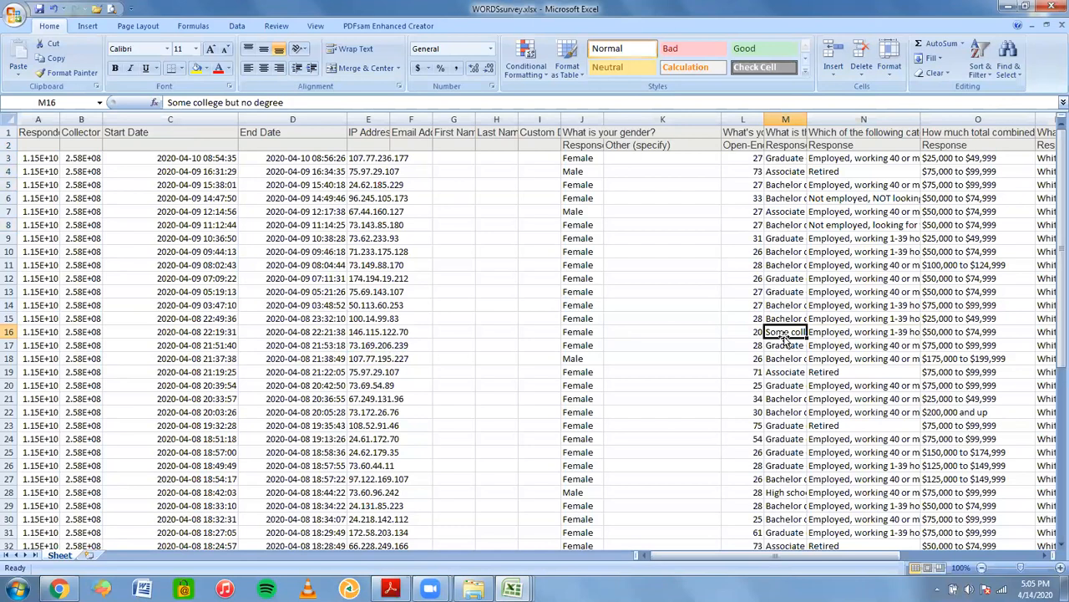
left_click(823, 317)
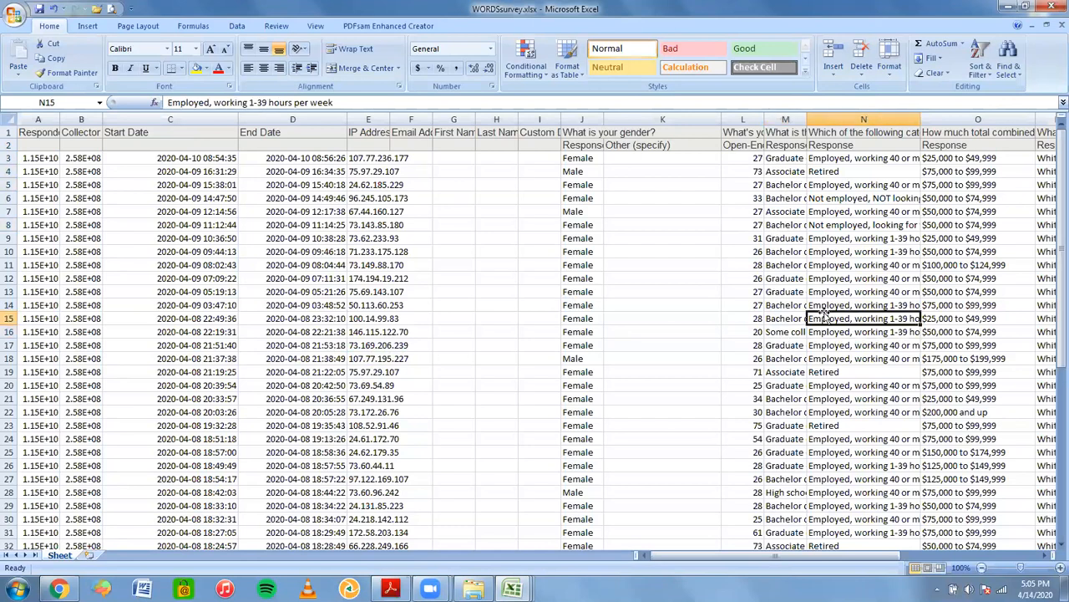
left_click(790, 288)
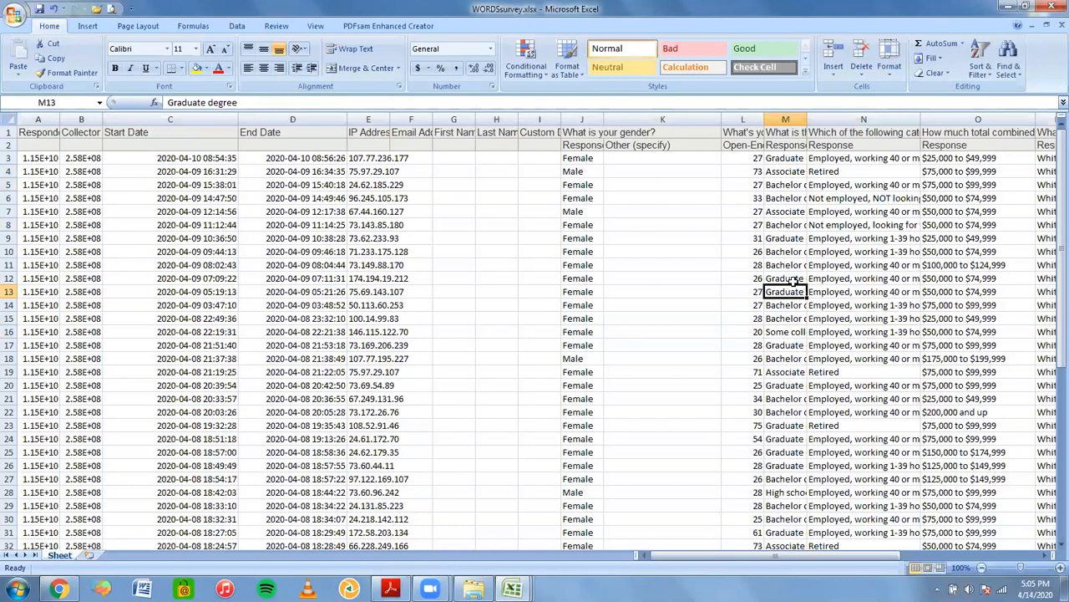
left_click(827, 275)
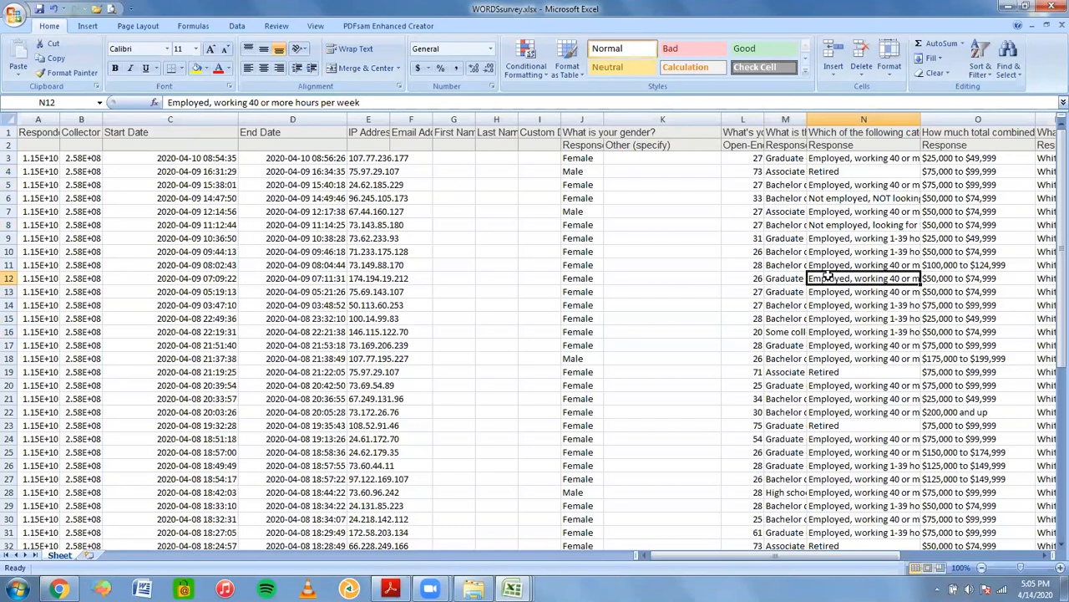
left_click(795, 256)
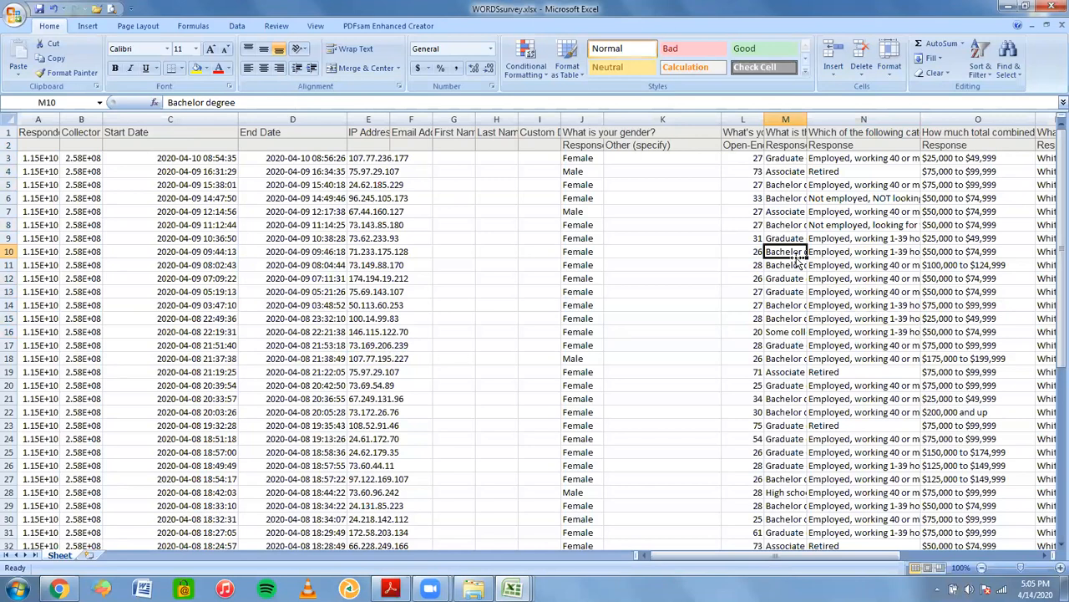
Step: Switch to the Example Survey 1 workbook with the numerical answers and close the WORDSsurvey workbook
mouse_move(524, 585)
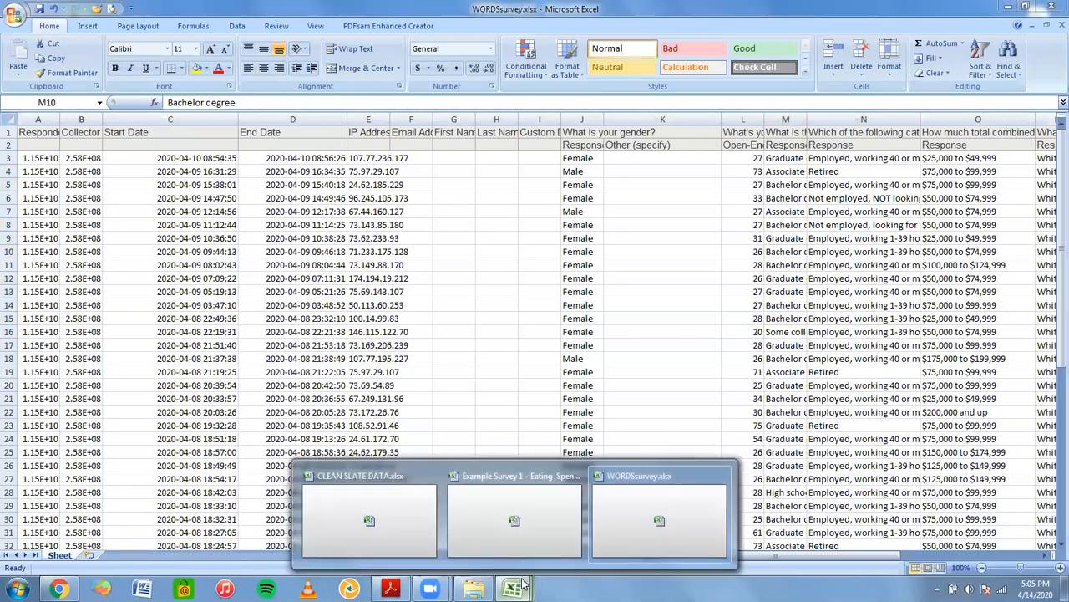
left_click(470, 526)
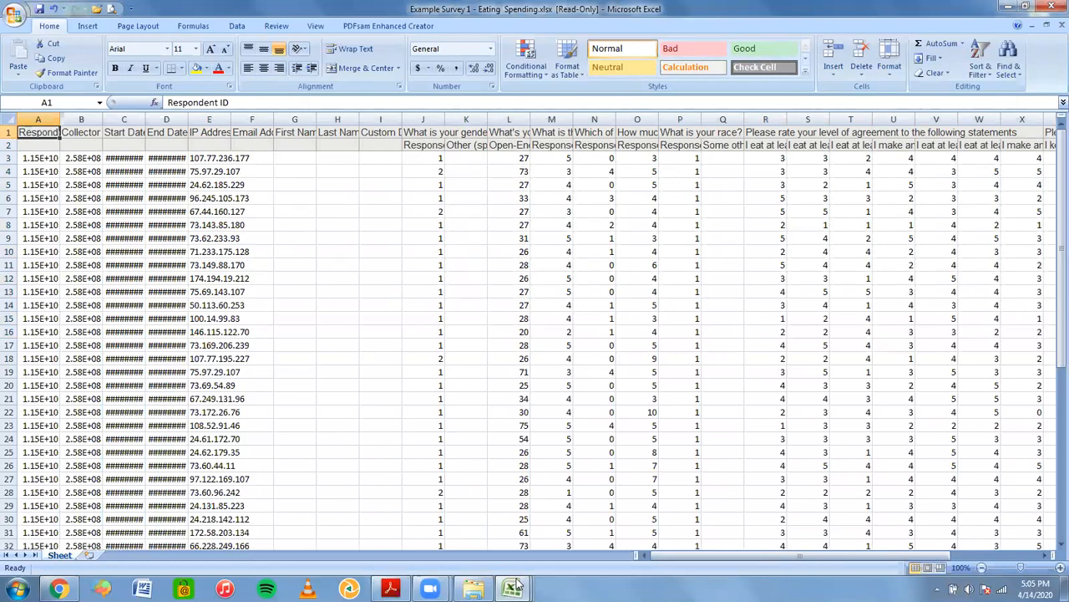
mouse_move(518, 585)
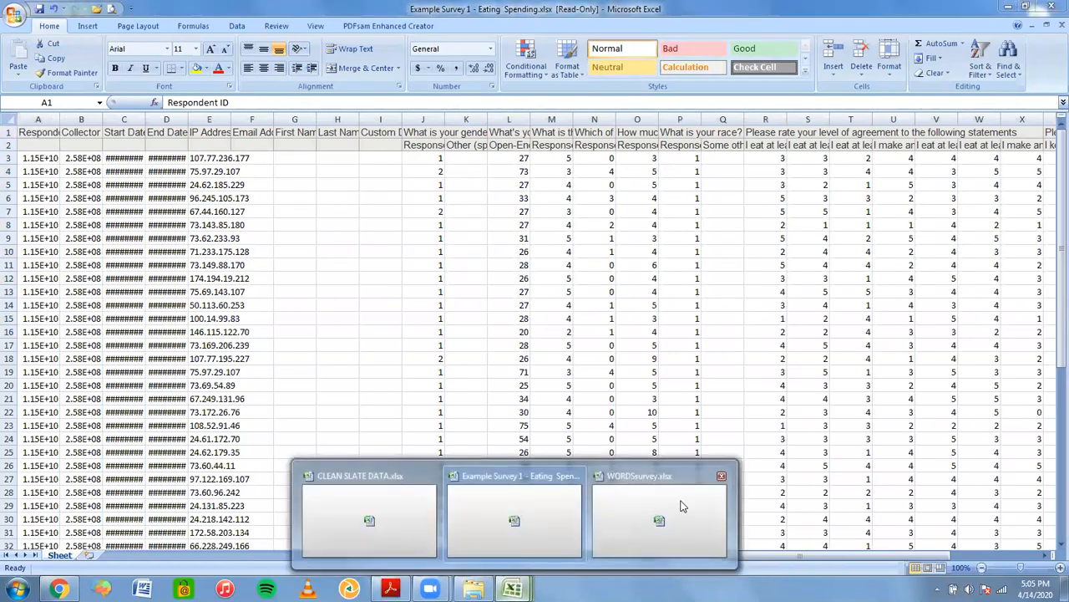
left_click(722, 475)
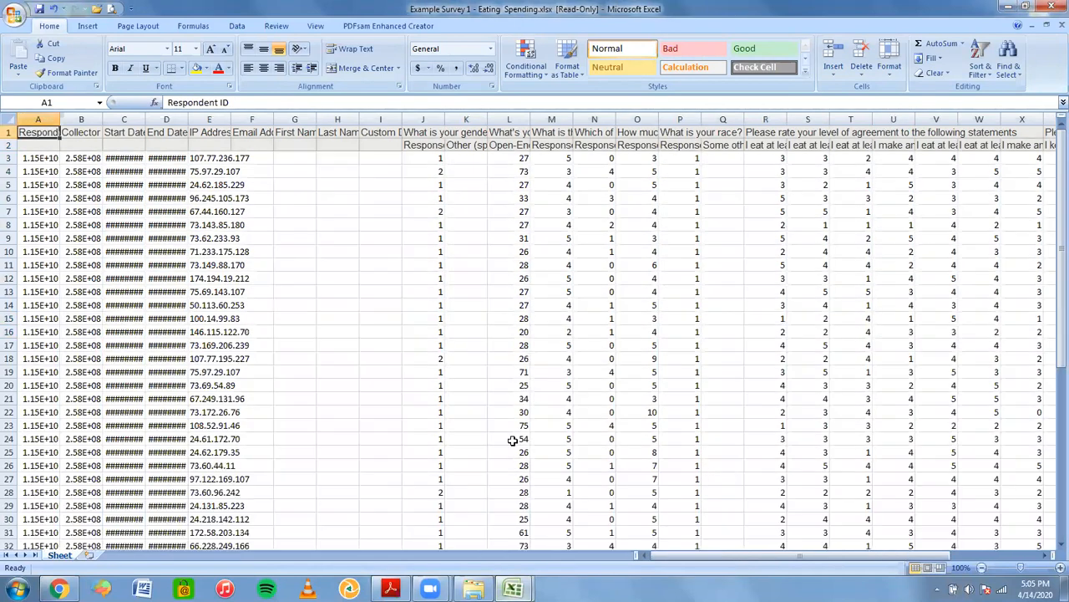
Step: Widen the Respondent ID, Collector ID, Start Date and End Date columns so their contents show in full
left_click(285, 289)
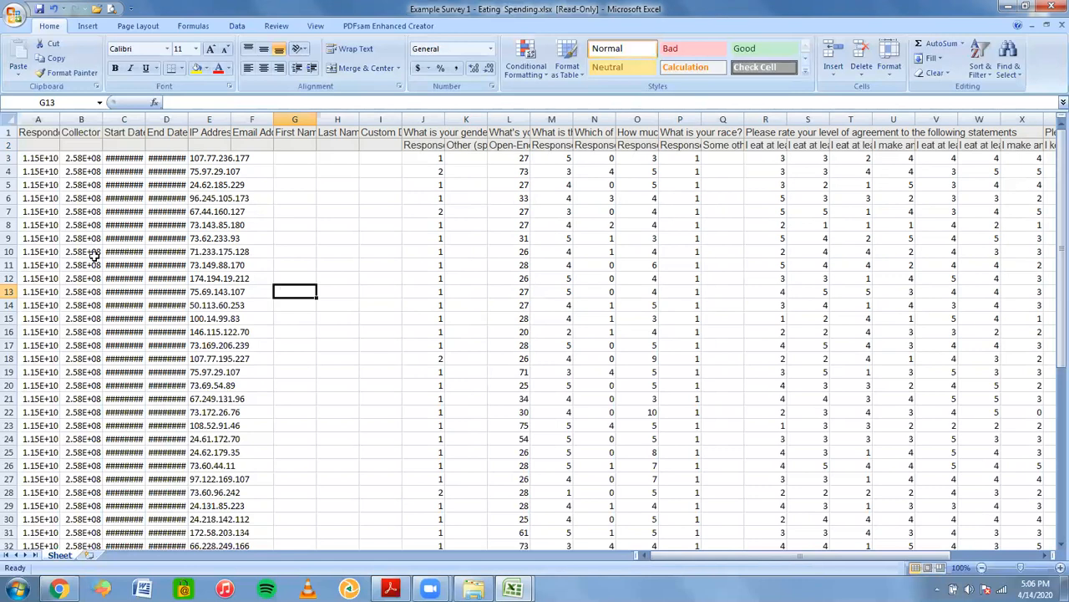
left_click_drag(56, 122, 117, 120)
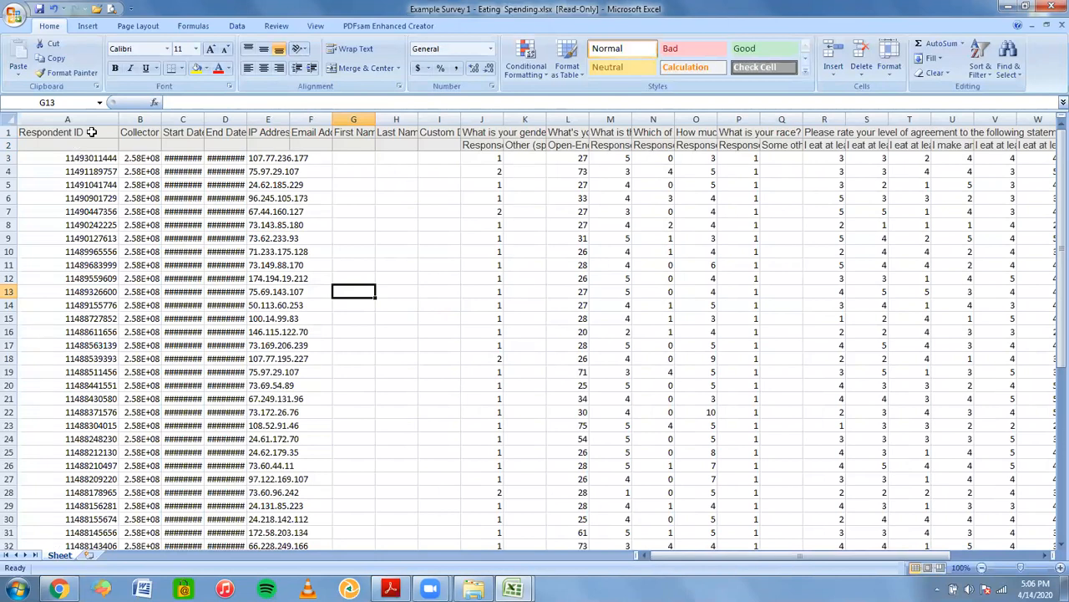
left_click_drag(163, 121, 233, 121)
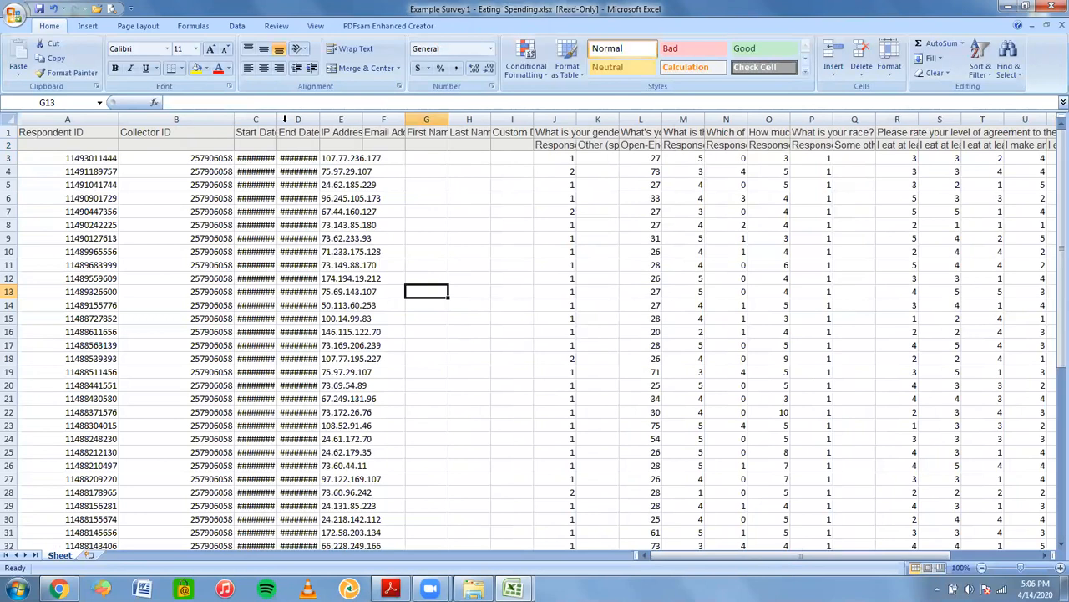
left_click_drag(276, 125, 433, 121)
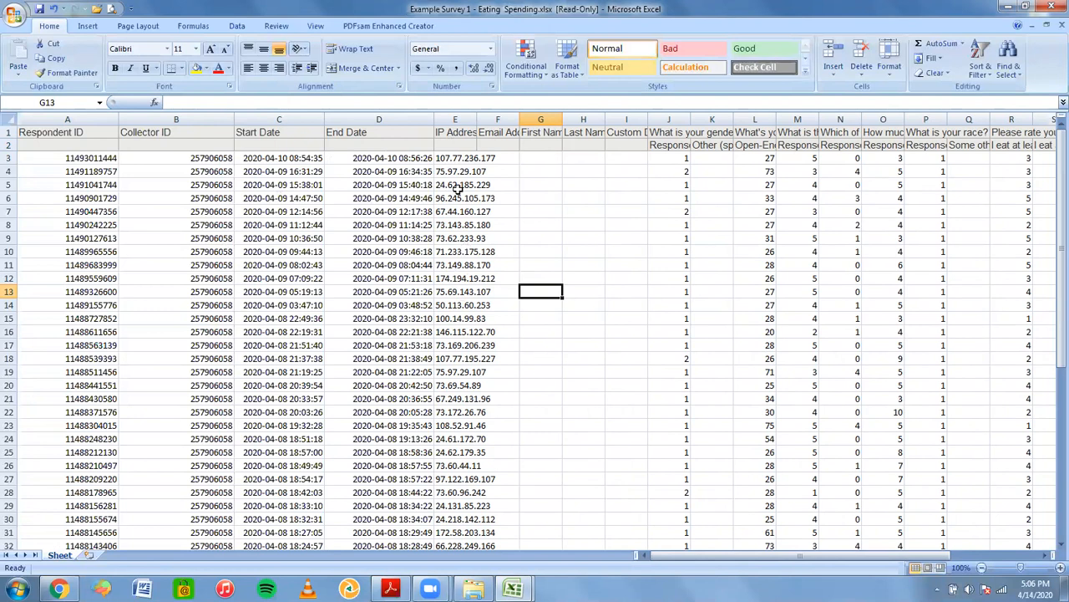
Step: Delete columns A through I, from Respondent ID to Custom Data 1, so the sheet starts with the gender question
left_click(628, 120)
left_click_drag(628, 120, 87, 118)
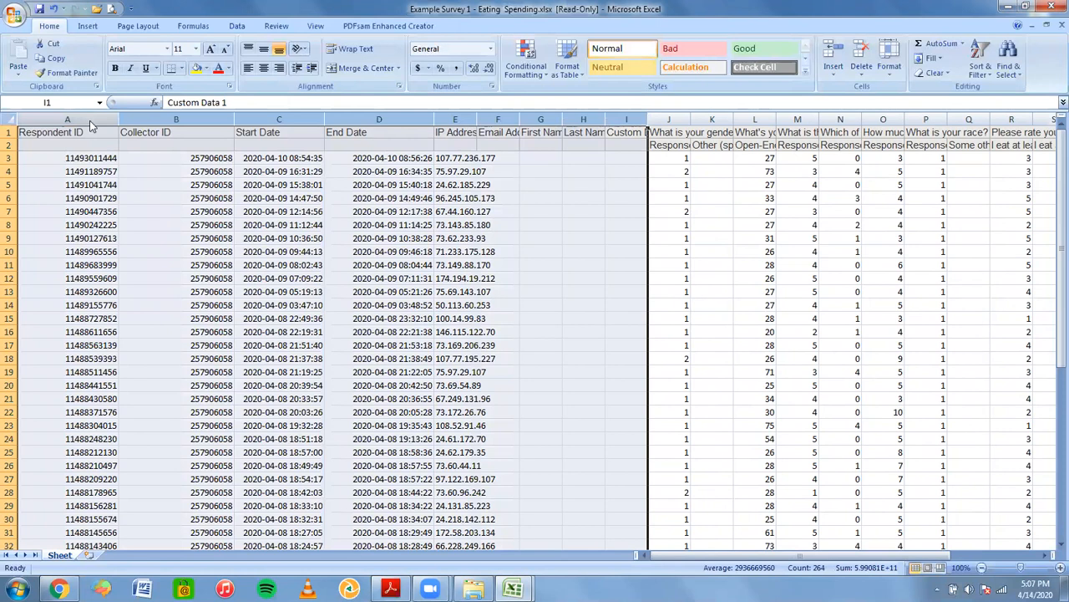
right_click(89, 120)
left_click(147, 205)
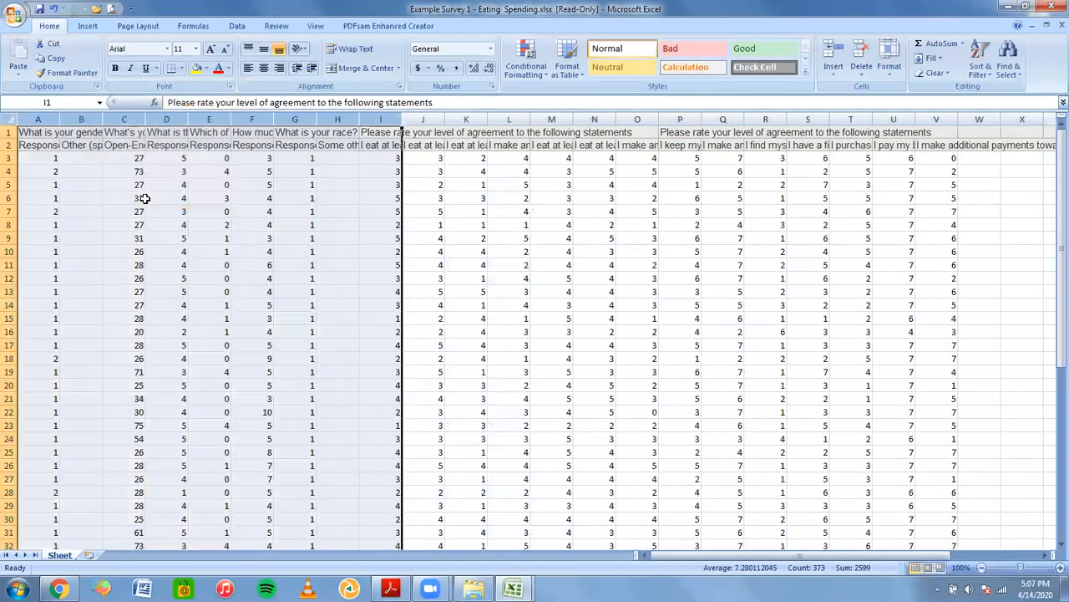
left_click(102, 308)
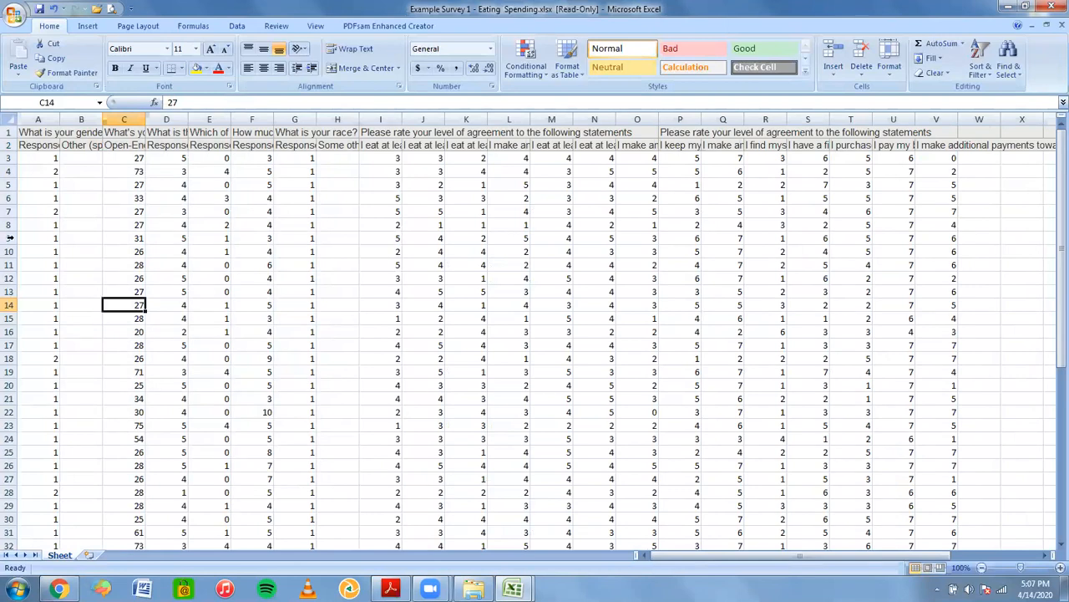
Step: Examine the gender question header in row 1 and the response-type labels for gender and age in row 2
left_click(32, 132)
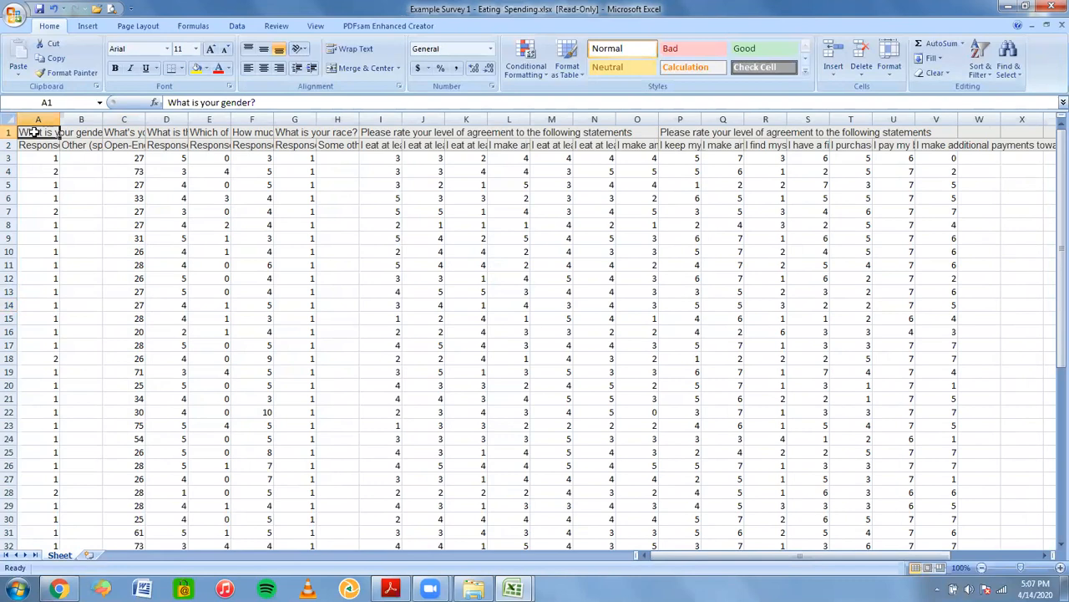
left_click(34, 145)
left_click(32, 132)
left_click(31, 145)
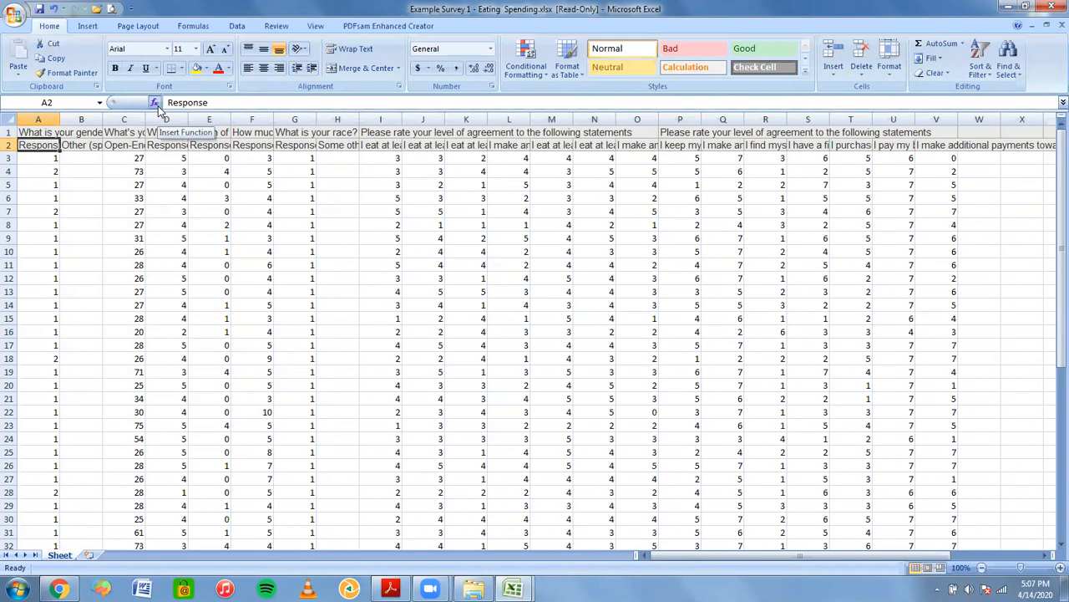
left_click(126, 147)
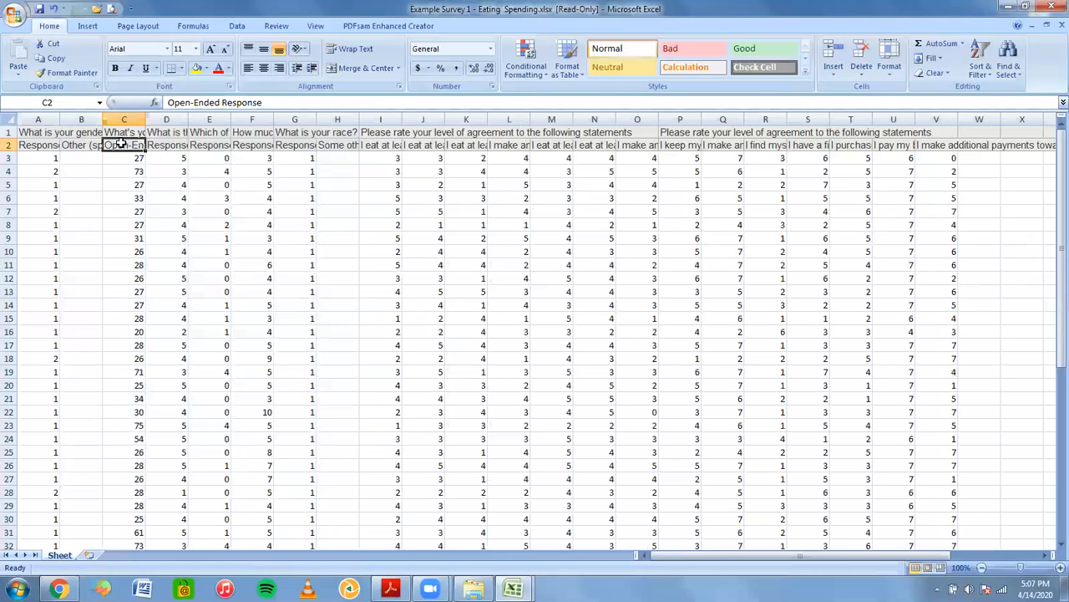
left_click(50, 146)
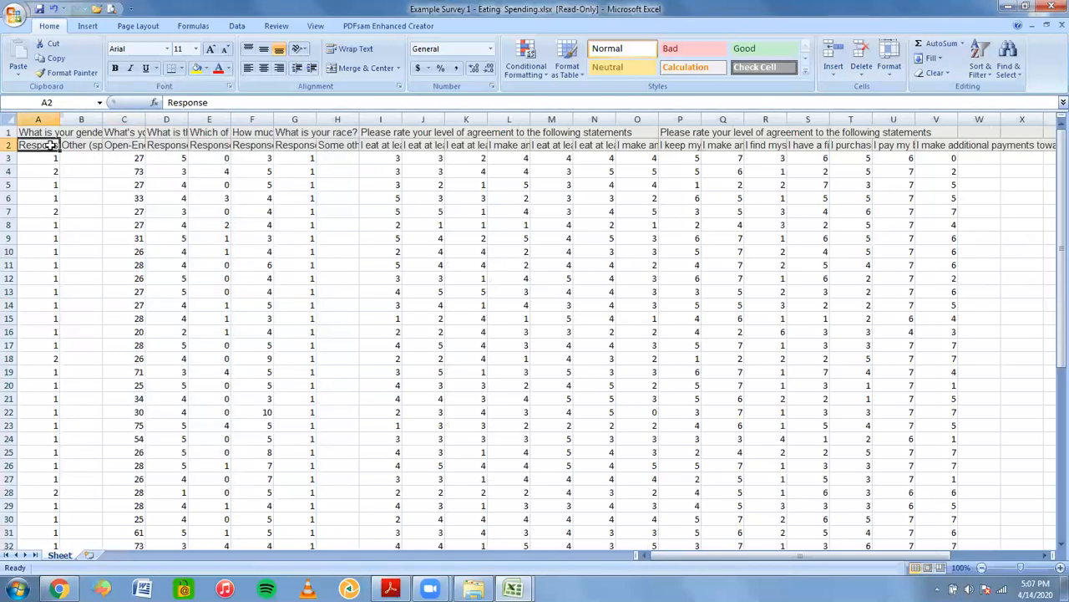
Step: Check the coded gender answers below their question header, plus a few ratings in the first agreement column
left_click(52, 153)
left_click(33, 161)
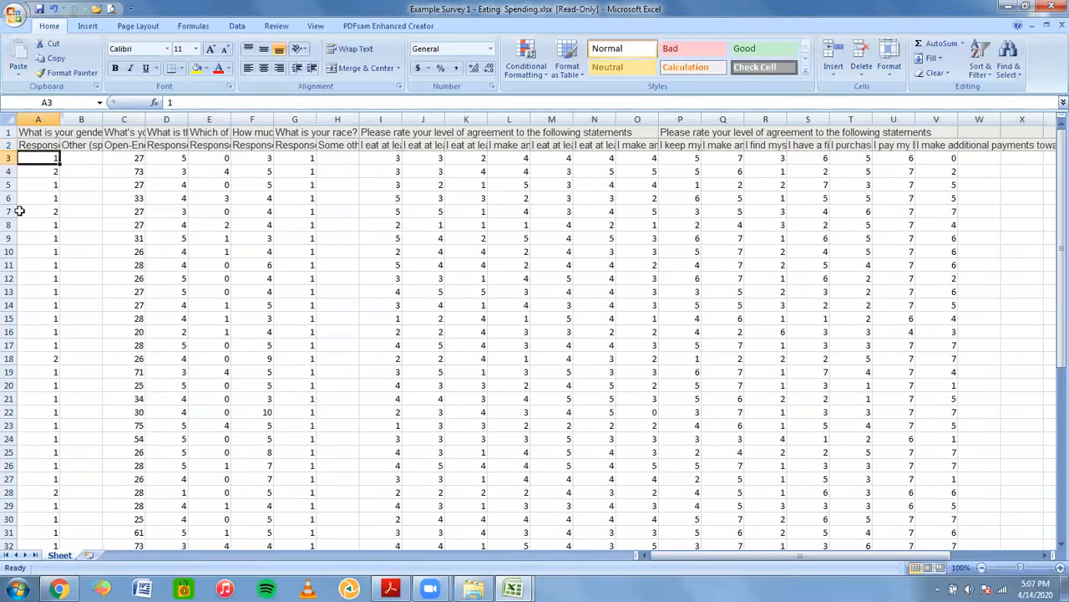
left_click(31, 132)
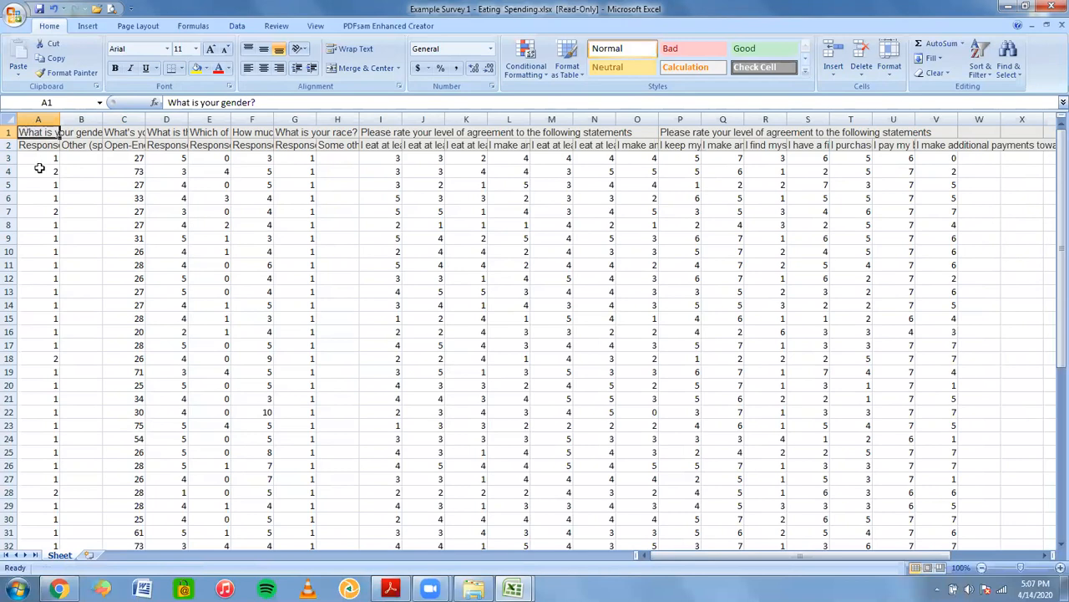
left_click(40, 168)
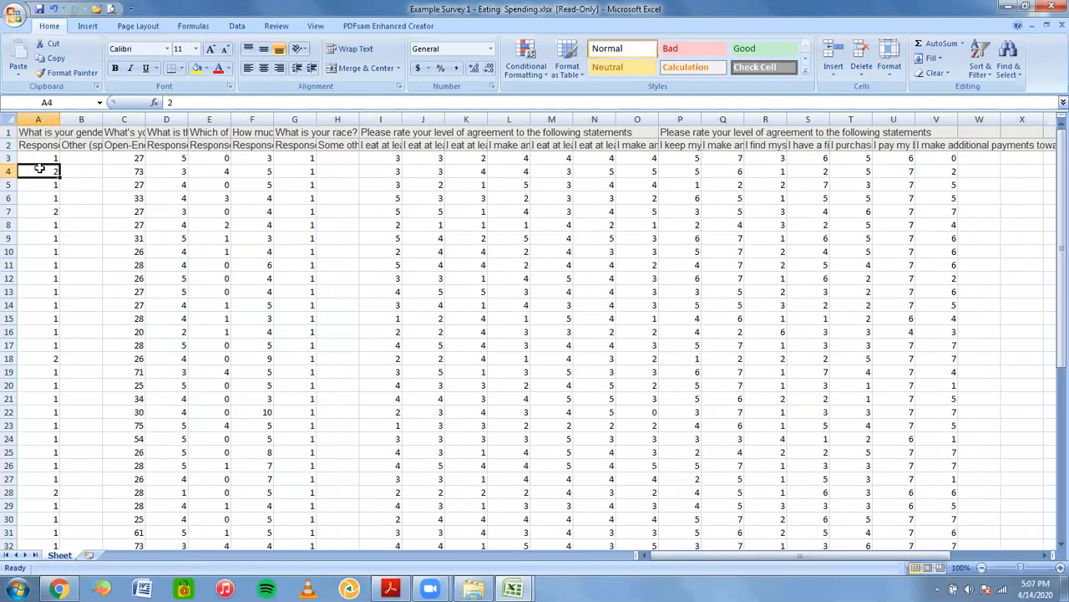
left_click(395, 200)
left_click(391, 285)
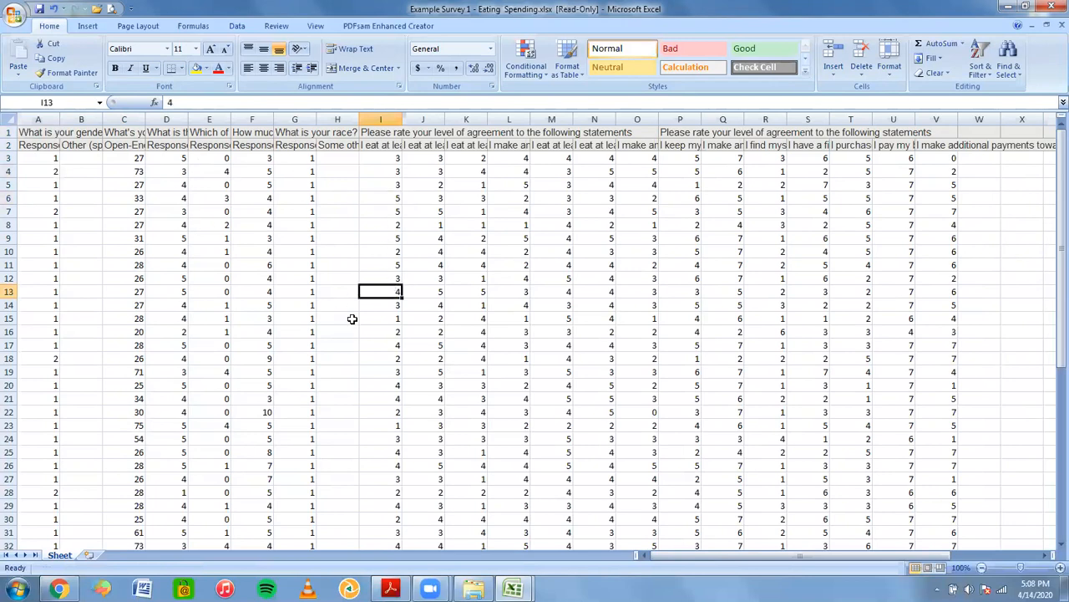
Step: Switch to the Eating and Spending PDF in Acrobat Reader and mark answer options of the gender and education questions with freehand strokes
left_click(390, 589)
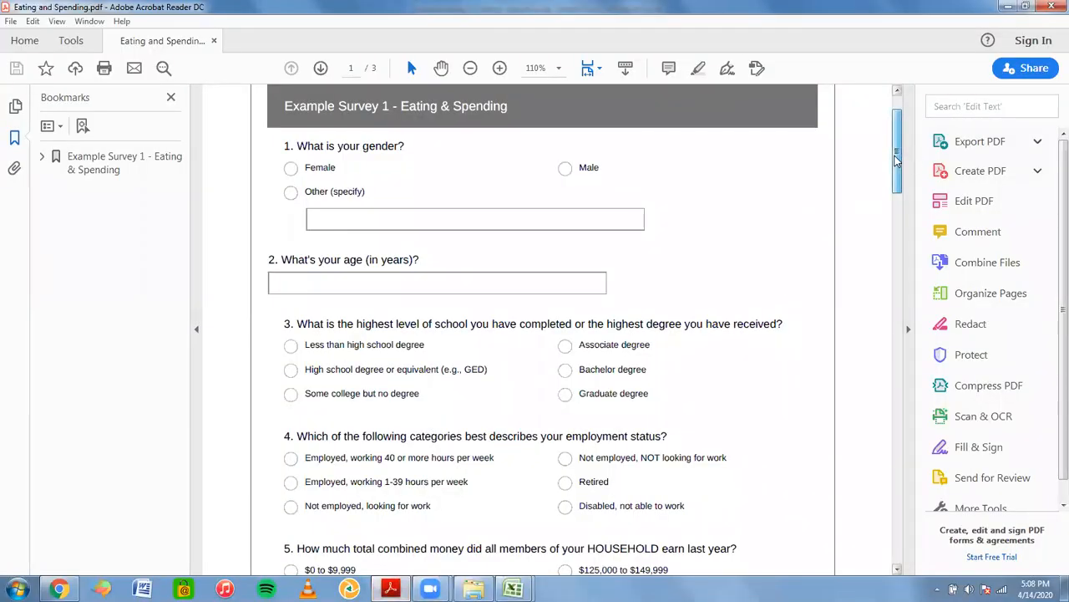
scroll(896, 159, "up", 2)
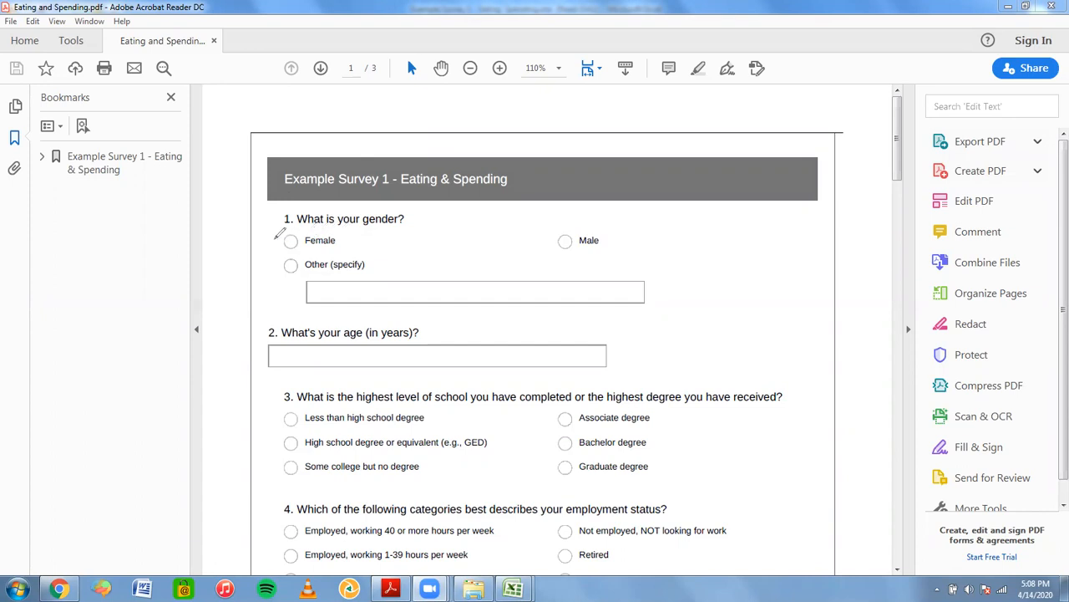
left_click_drag(273, 232, 273, 249)
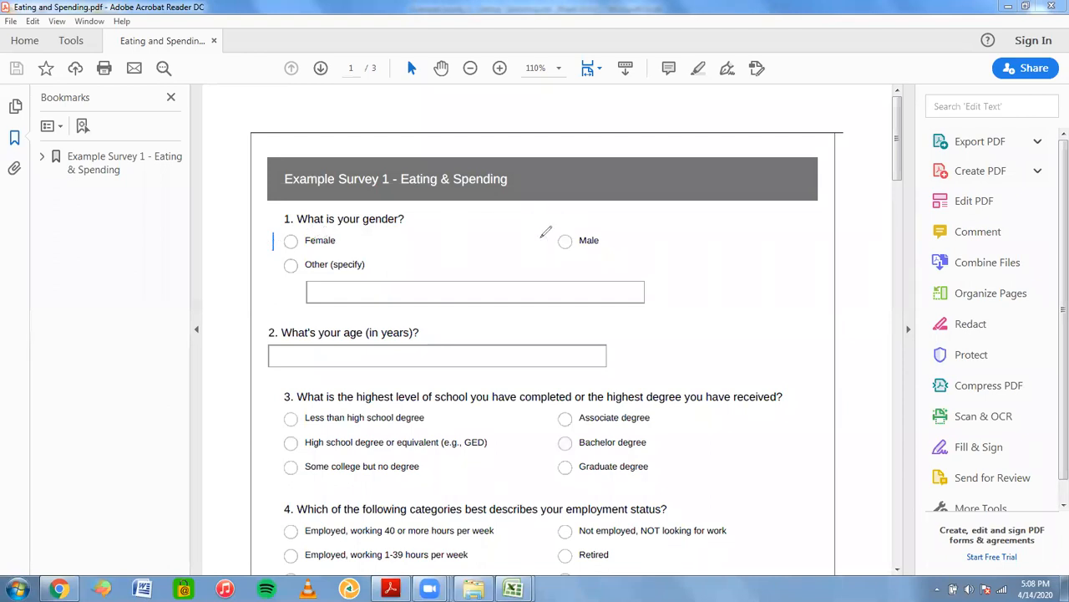
mouse_move(532, 238)
left_mouse_down()
mouse_move(547, 235)
mouse_move(534, 251)
mouse_move(544, 254)
left_mouse_up()
left_click_drag(273, 411, 266, 479)
left_click_drag(539, 461, 535, 468)
left_click(696, 102)
Step: Switch back to the Example Survey 1 workbook in Excel and check the education question in D1 and its first coded answer
mouse_move(513, 589)
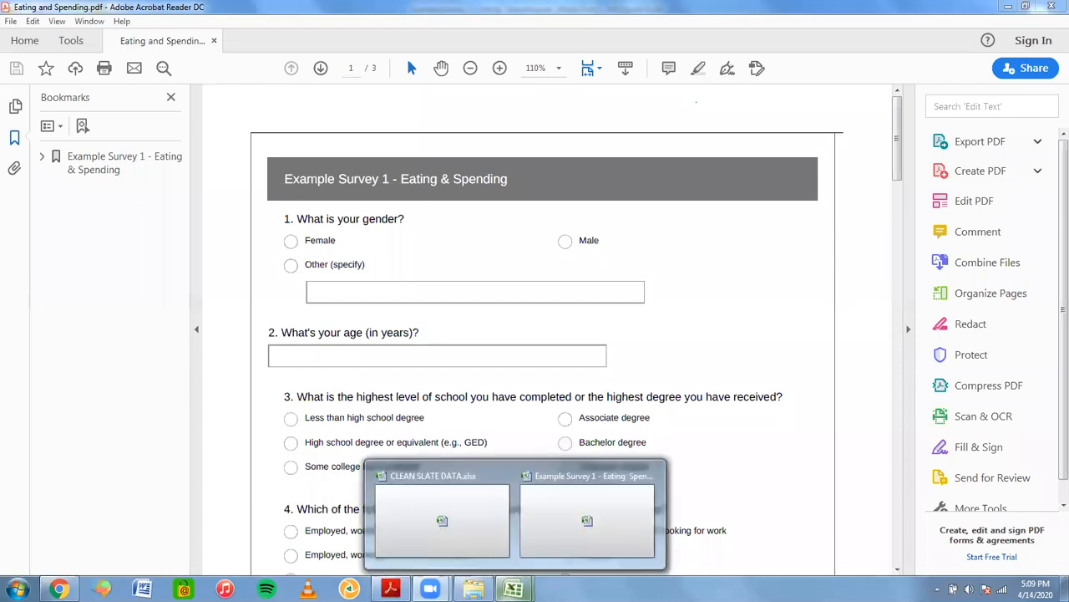
left_click(573, 539)
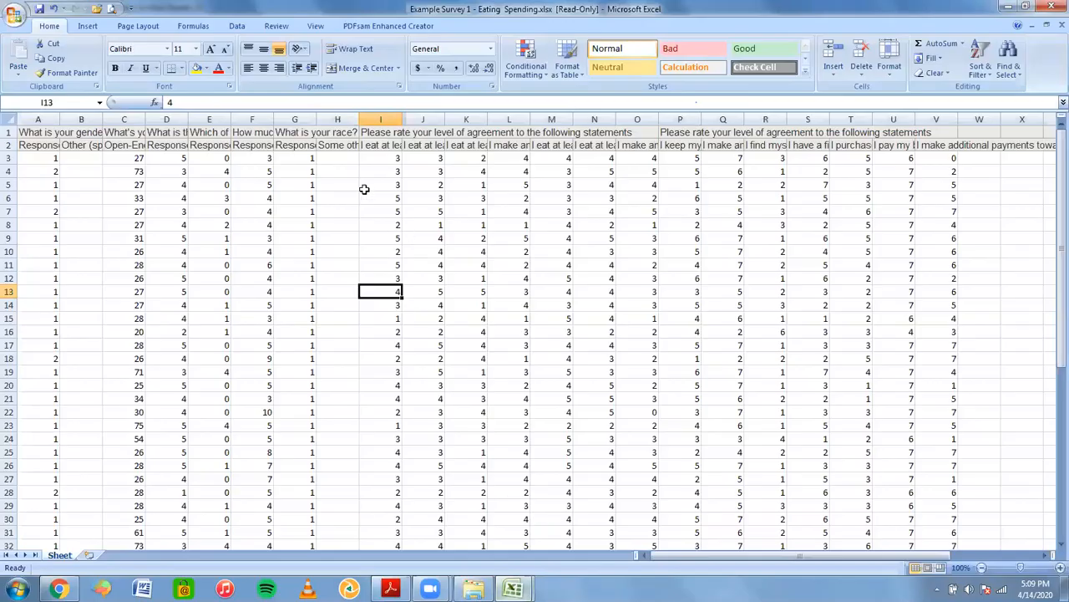
left_click(373, 134)
left_click(166, 133)
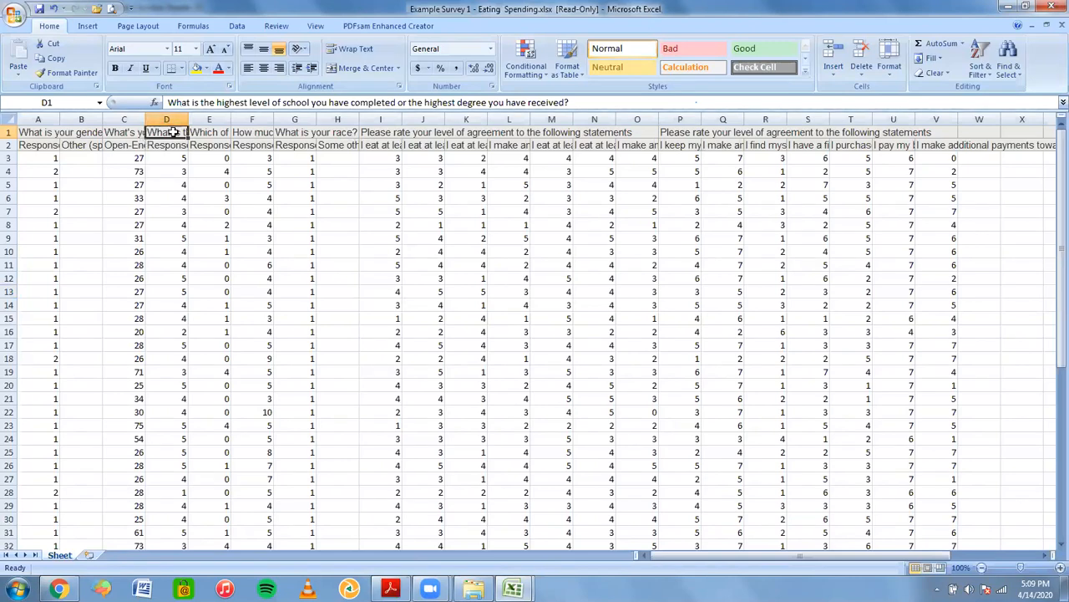
left_click(172, 156)
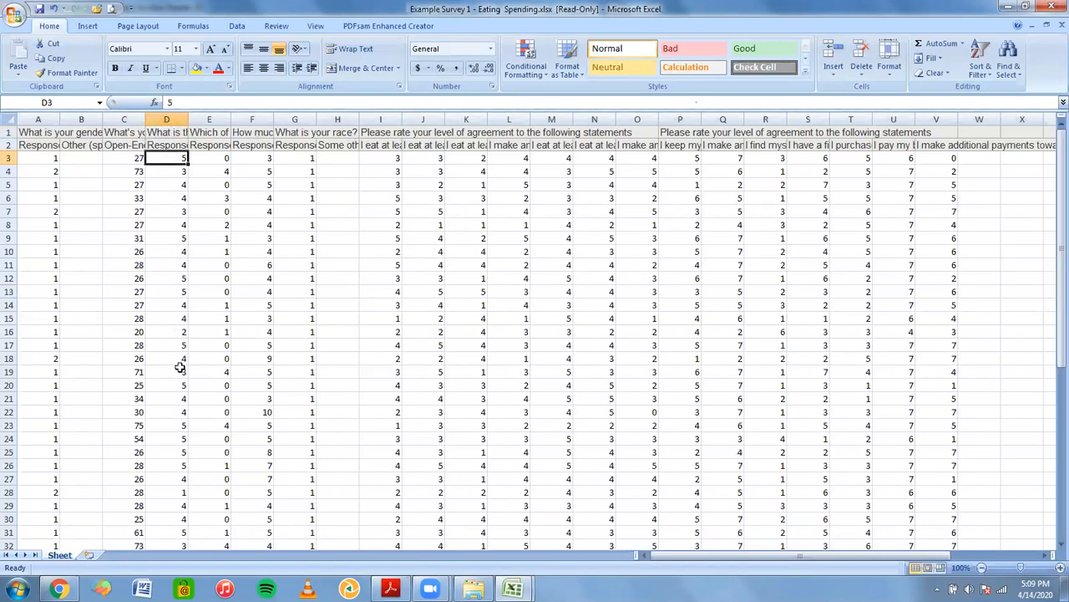
Step: Review the coded education answers in column D down to row 50, then return to cell D3
left_click(173, 465)
key("Down")
key("Down")
key("Down")
key("Down")
key("Down")
key("Down")
key("Down")
key("Down")
key("Down")
key("Down")
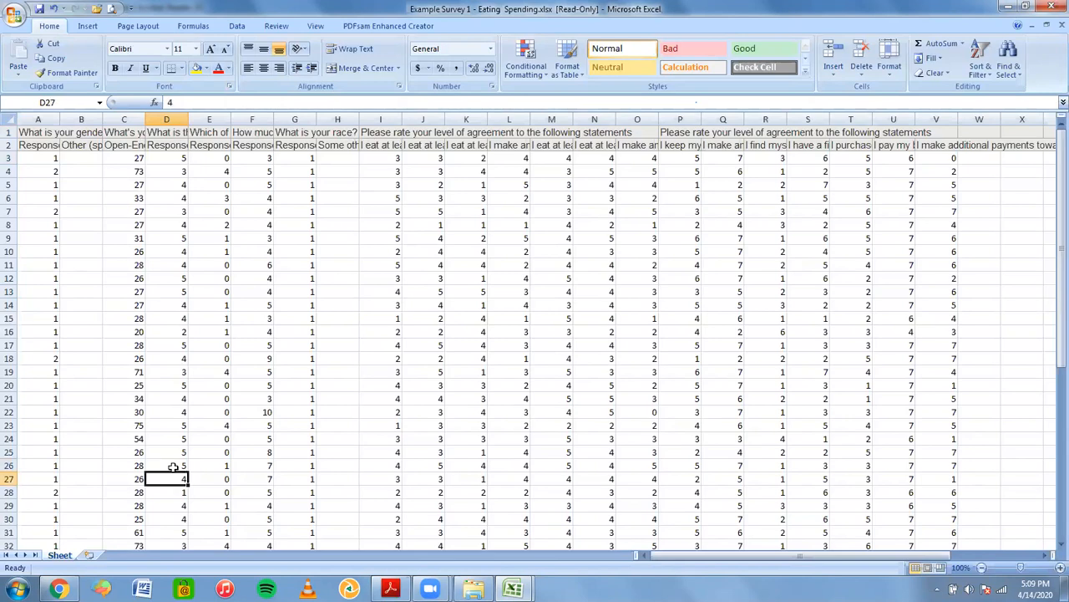
key("Down")
key("Down")
key("Down")
key("Down")
key("Down")
key("Down")
key("Down")
key("Down")
key("Down")
key("Down")
key("Down")
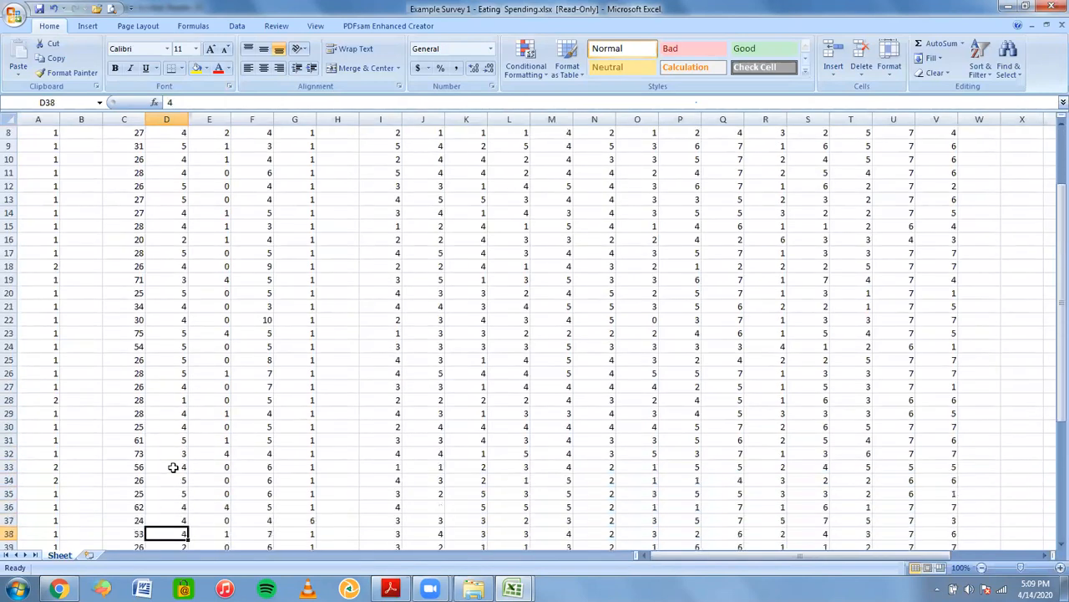
key("Down")
key("Down")
key("Down")
key("Down")
key("Down")
key("Down")
key("Down")
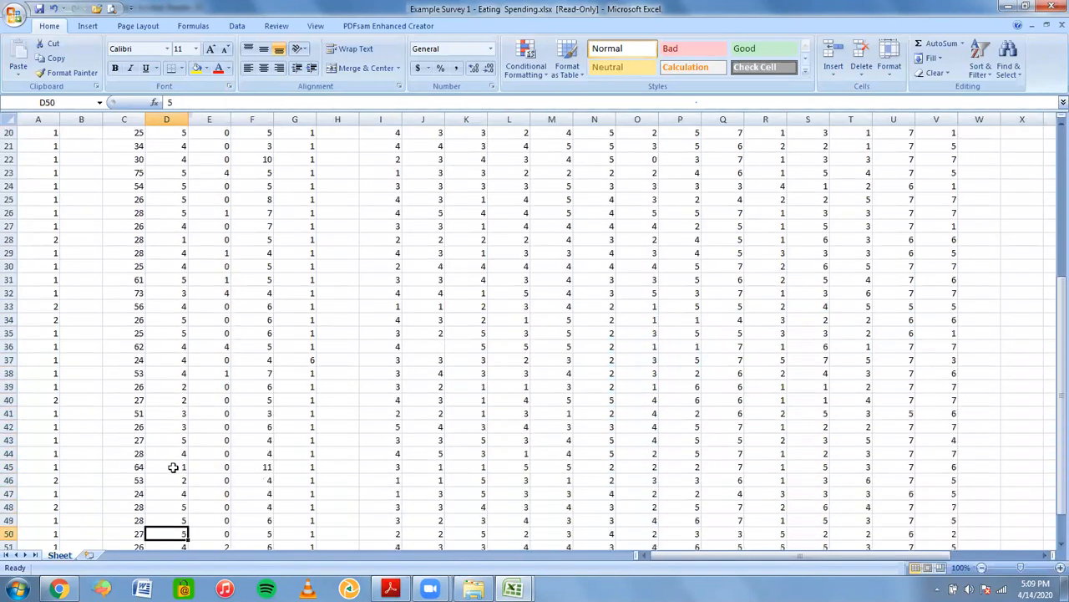
key("Up")
key("Up")
key("Up")
key("Up")
key("Up")
key("Up")
key("Up")
key("Up")
key("Up")
key("Up")
key("Up")
key("Up")
key("Up")
key("Up")
key("Up")
key("Up")
key("Up")
key("Up")
key("Up")
key("Up")
key("Up")
key("Up")
key("Up")
key("Up")
key("Up")
key("Up")
key("Up")
key("Up")
key("Up")
key("Up")
key("Up")
key("Up")
key("Up")
key("Up")
key("Up")
key("Up")
key("Up")
key("Up")
key("Up")
key("Down")
key("Down")
key("Down")
key("Up")
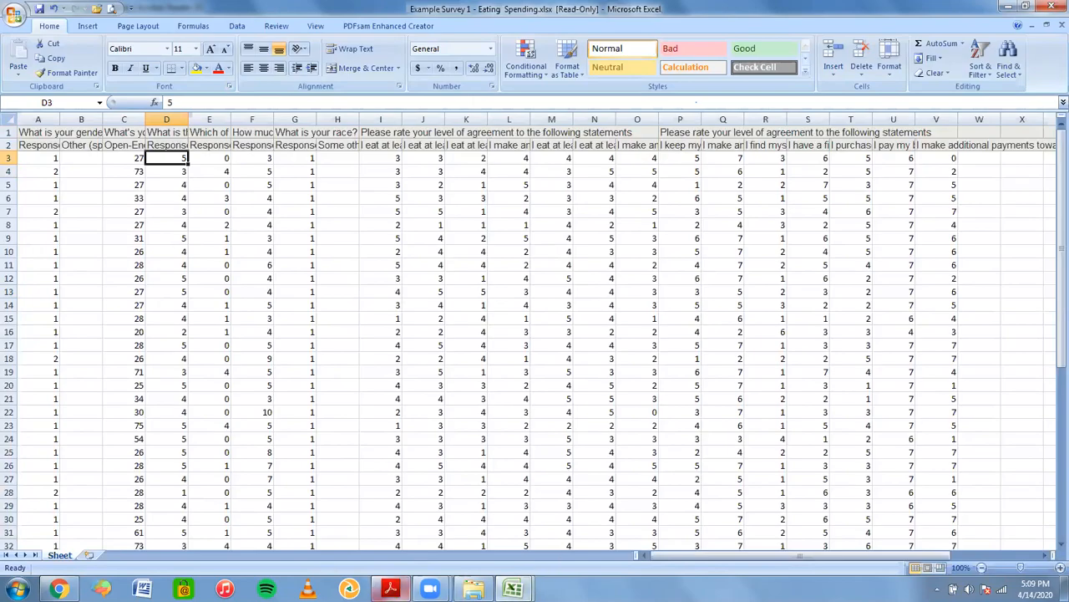
Step: Compare the questions in the Eating and Spending PDF in Acrobat Reader with the headers in the Example Survey 1 workbook in Excel
left_click(391, 589)
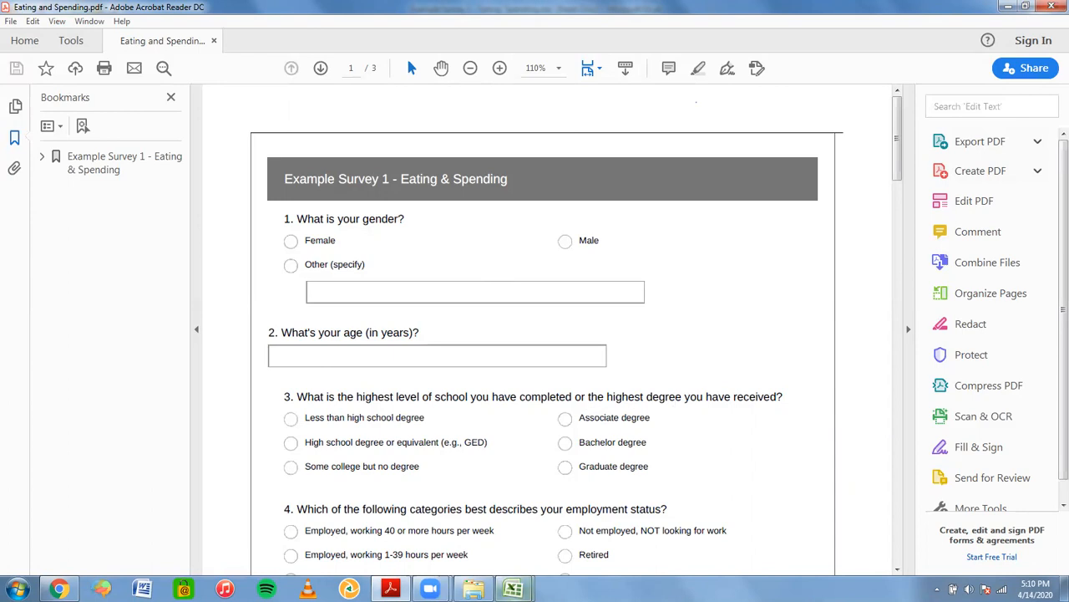
left_click(513, 589)
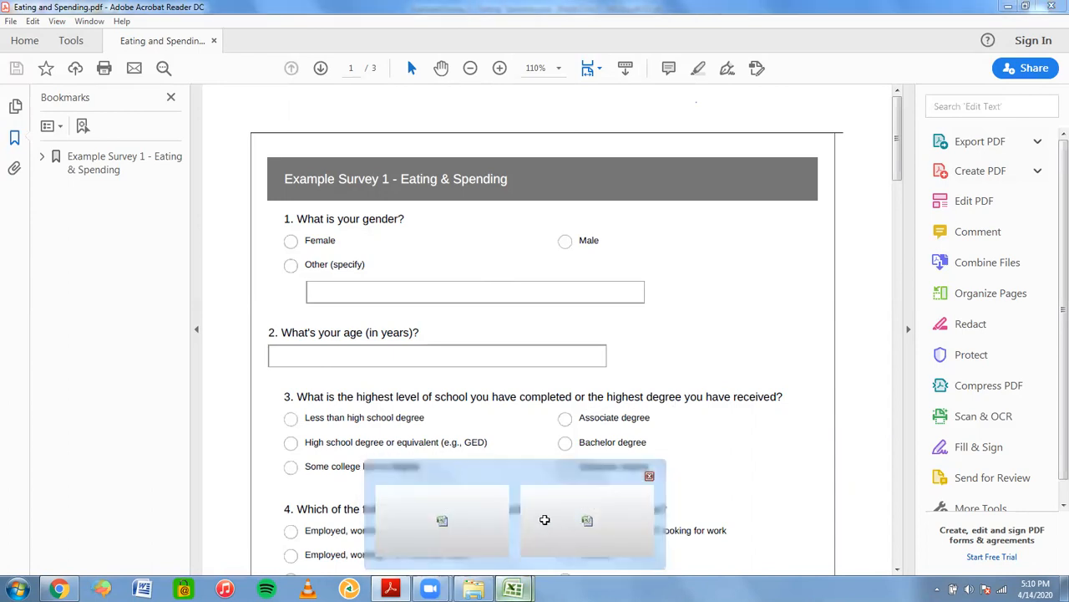
left_click(544, 519)
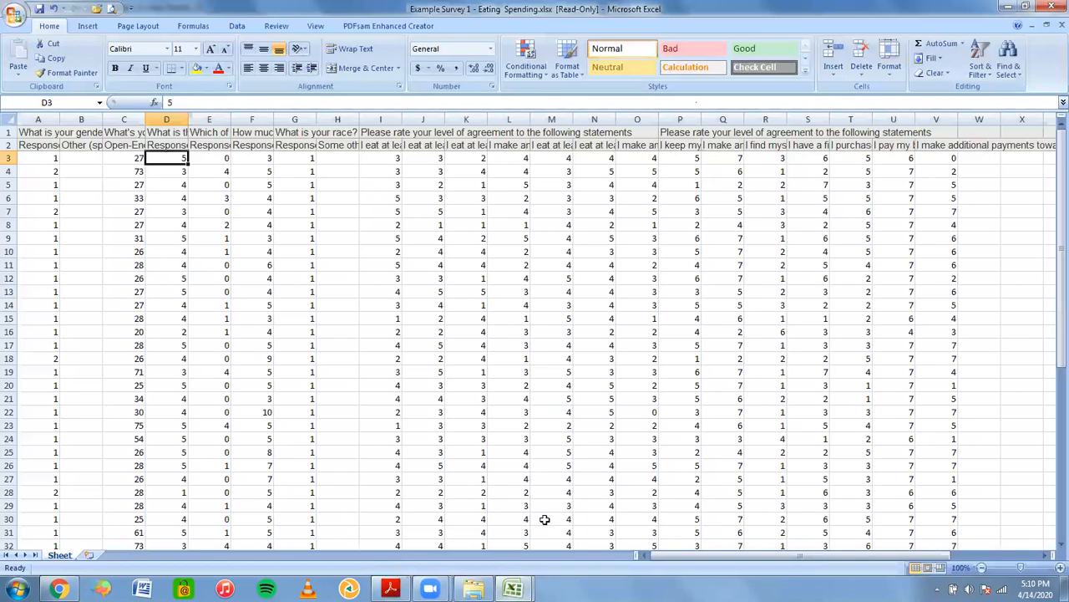
left_click(284, 370)
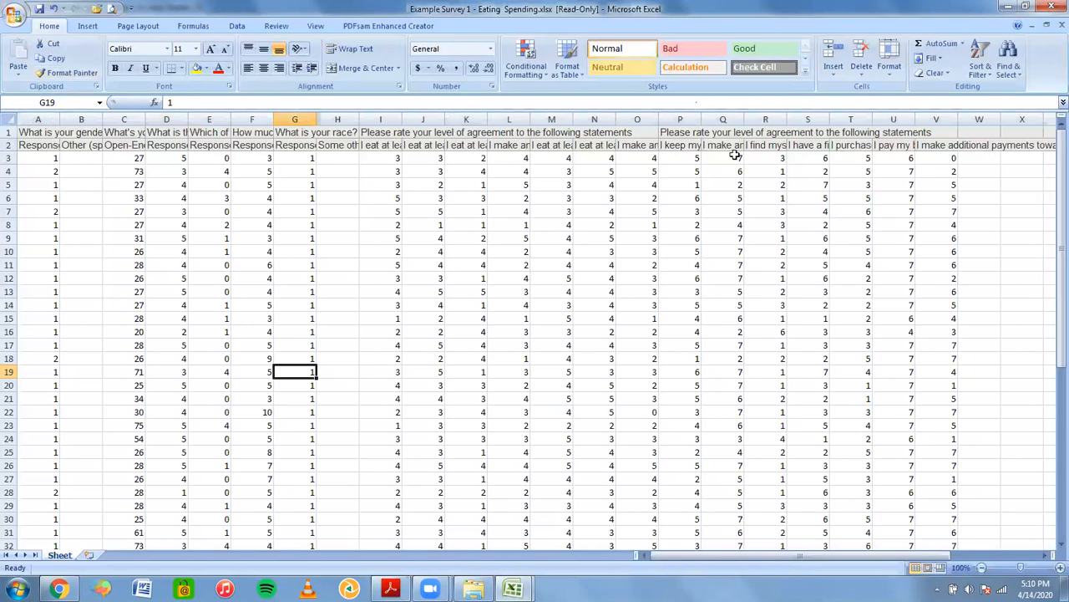
left_click(705, 135)
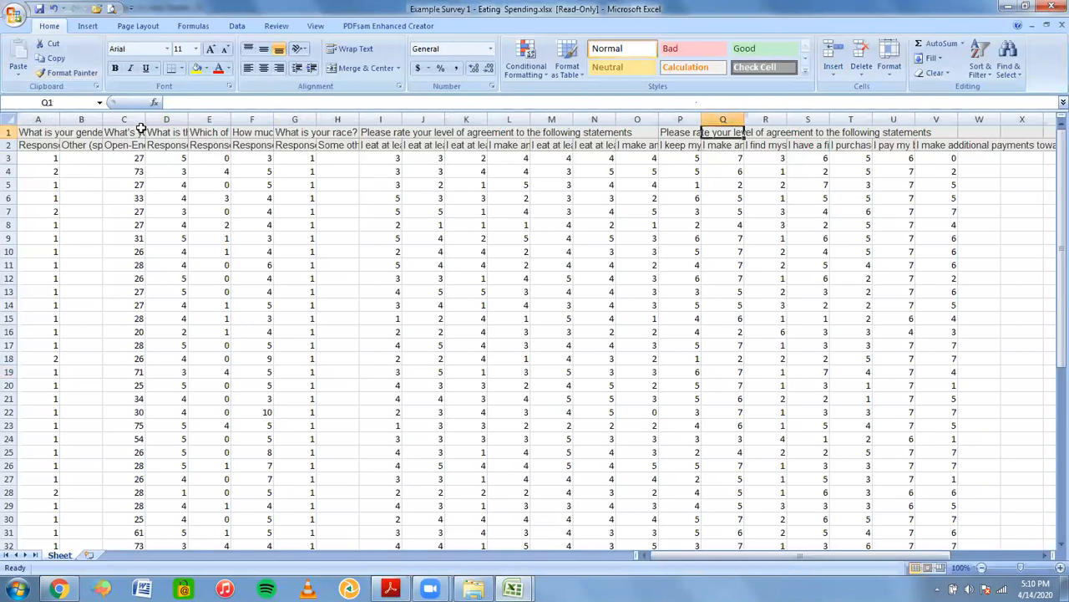
Step: Widen column C to fit its full age question, and replace the gender question in A1 with GENDER
left_click_drag(146, 121, 280, 126)
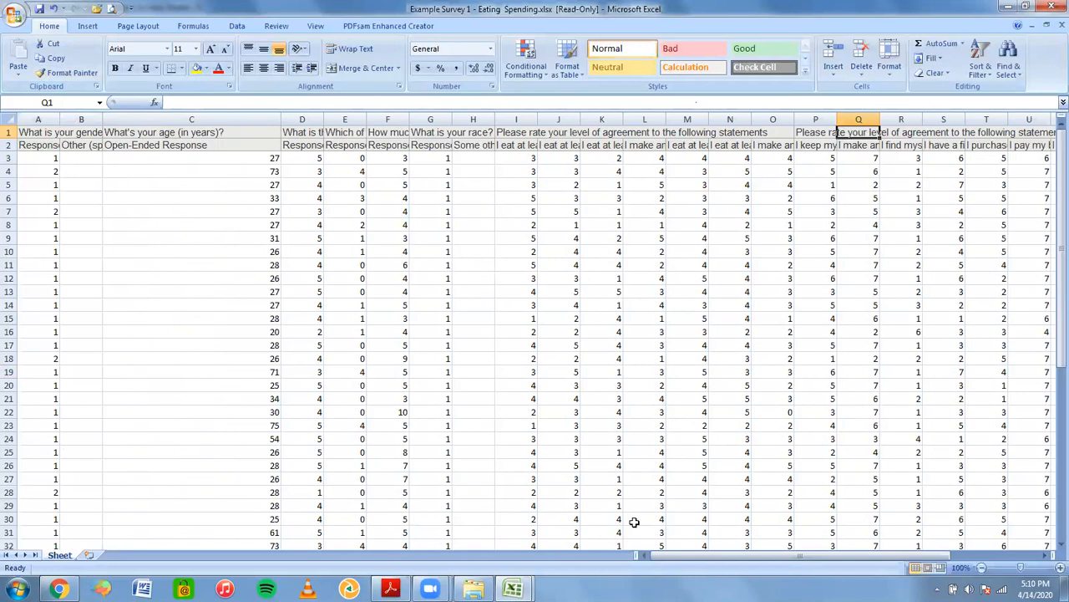
left_click(156, 132)
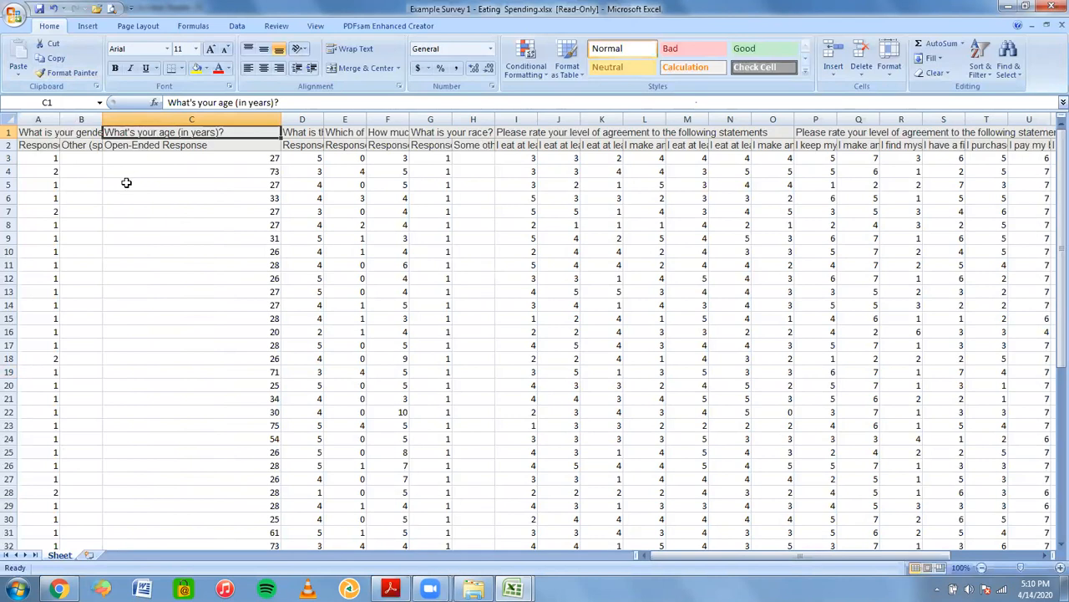
left_click(32, 135)
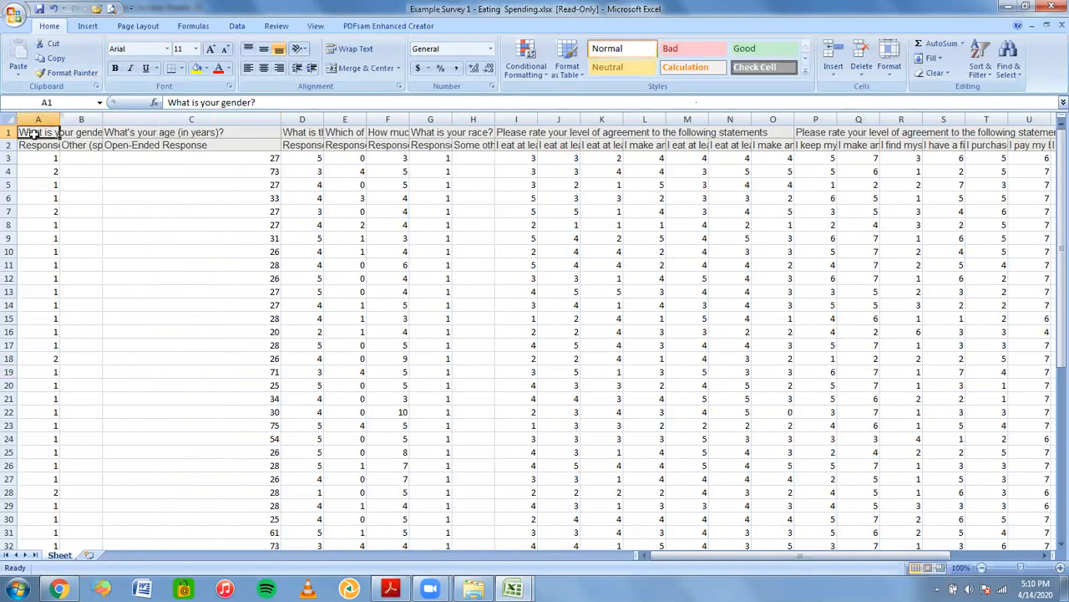
type("GENDER")
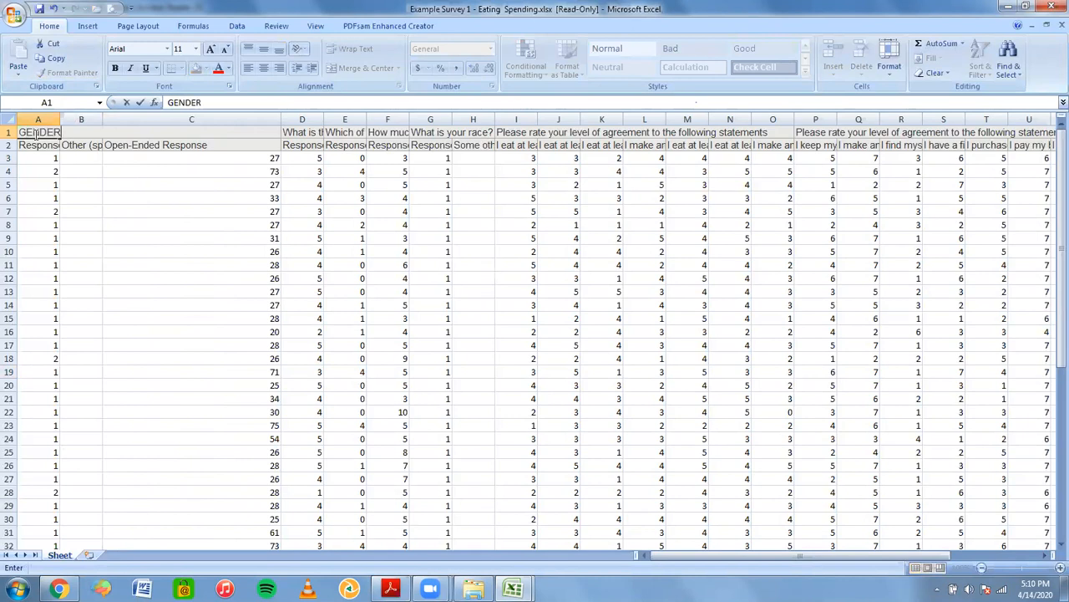
left_click(84, 147)
left_click(83, 133)
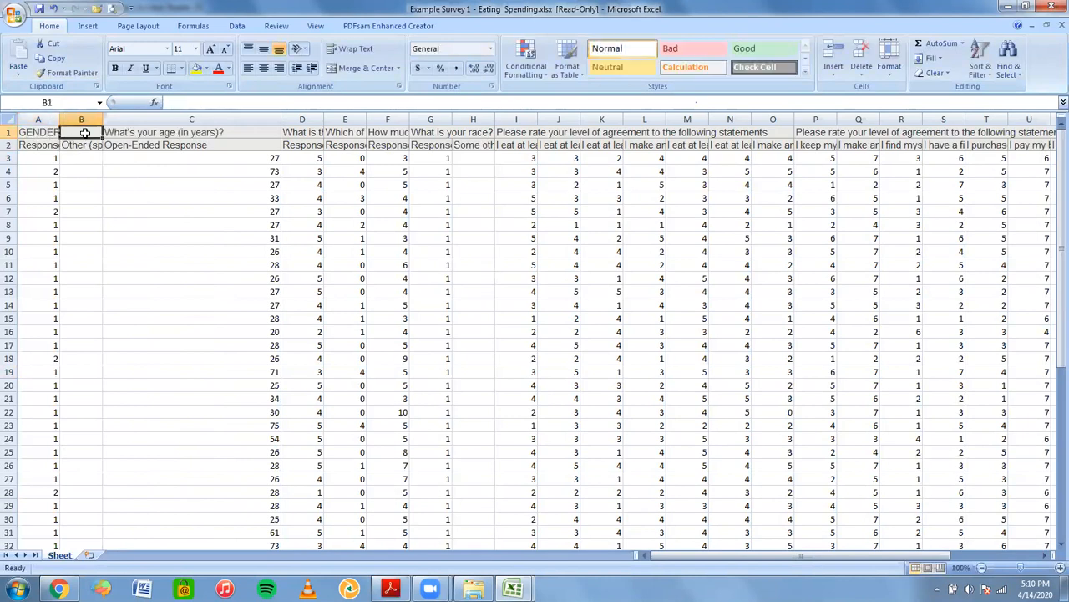
Step: Replace the age question in C1 with AGE and the education question in D1 with EDUCATION
left_click(118, 144)
left_click(122, 134)
type("AGE")
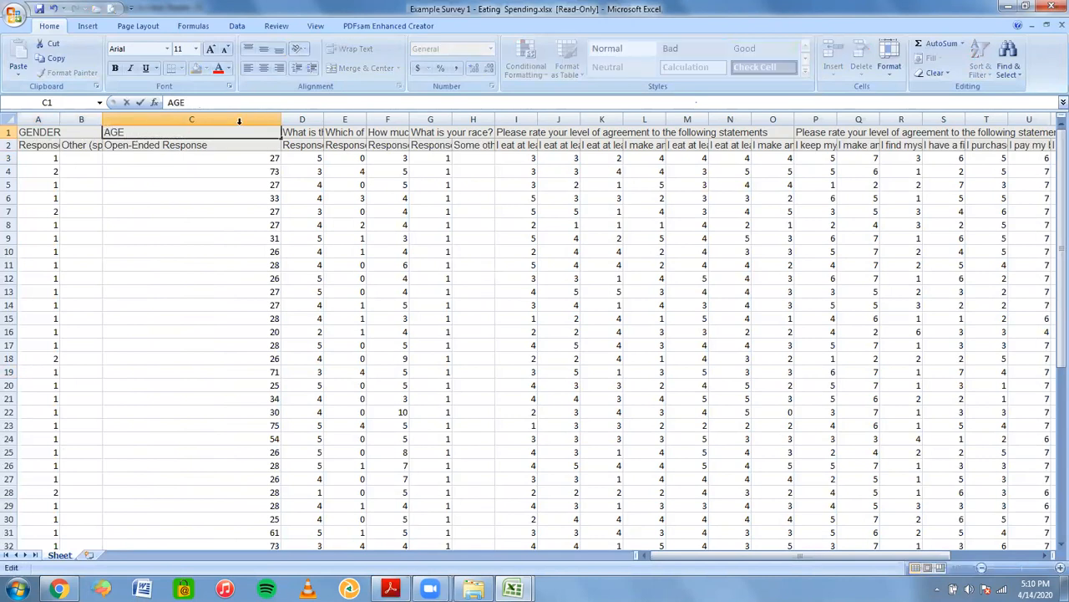
left_click(301, 131)
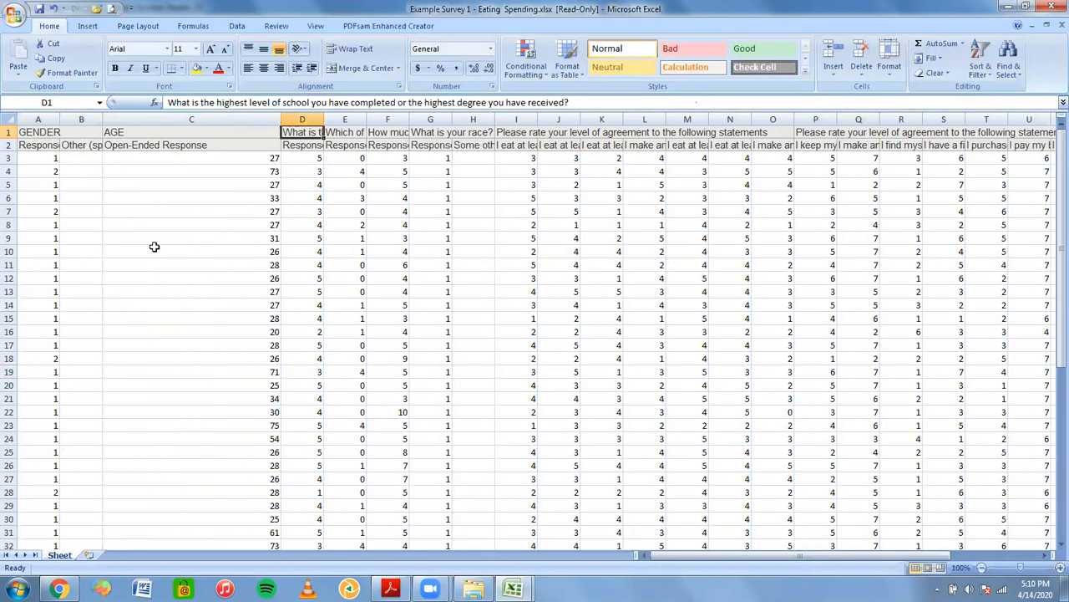
type("EDUCATION")
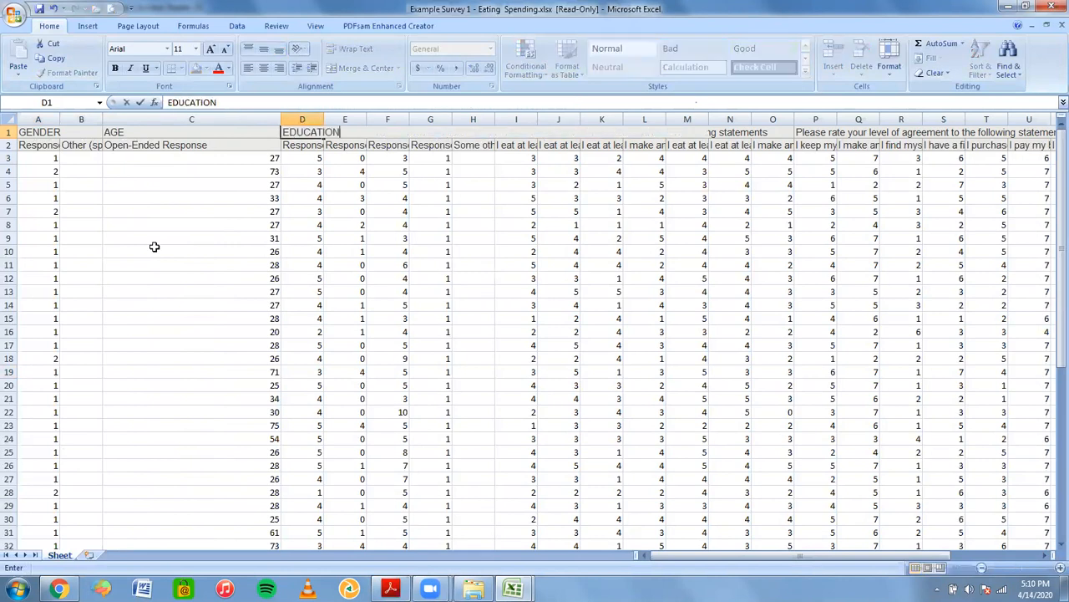
left_click(154, 246)
Step: Replace the employment status question in E1 with the header EMPLOYMENT
left_click(342, 134)
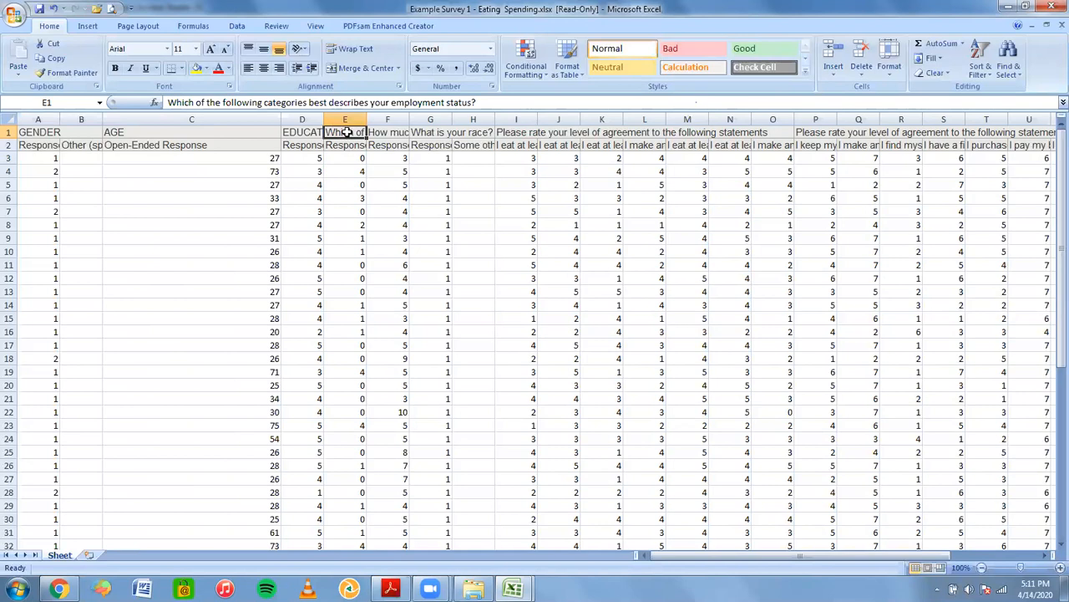
type("EMPPLOYMENT")
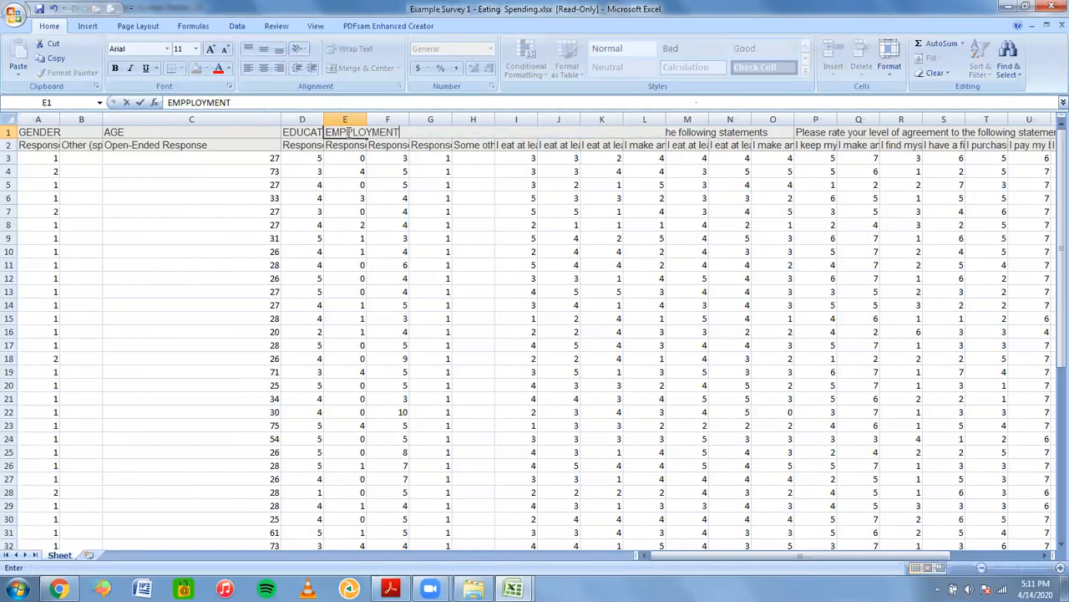
left_click_drag(349, 140, 401, 132)
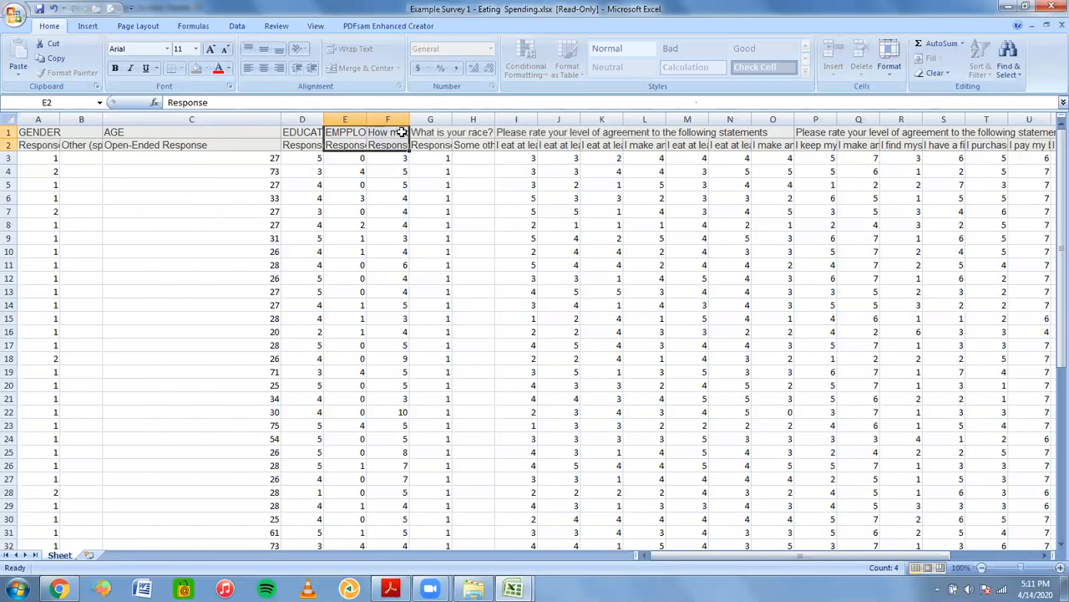
left_click(398, 145)
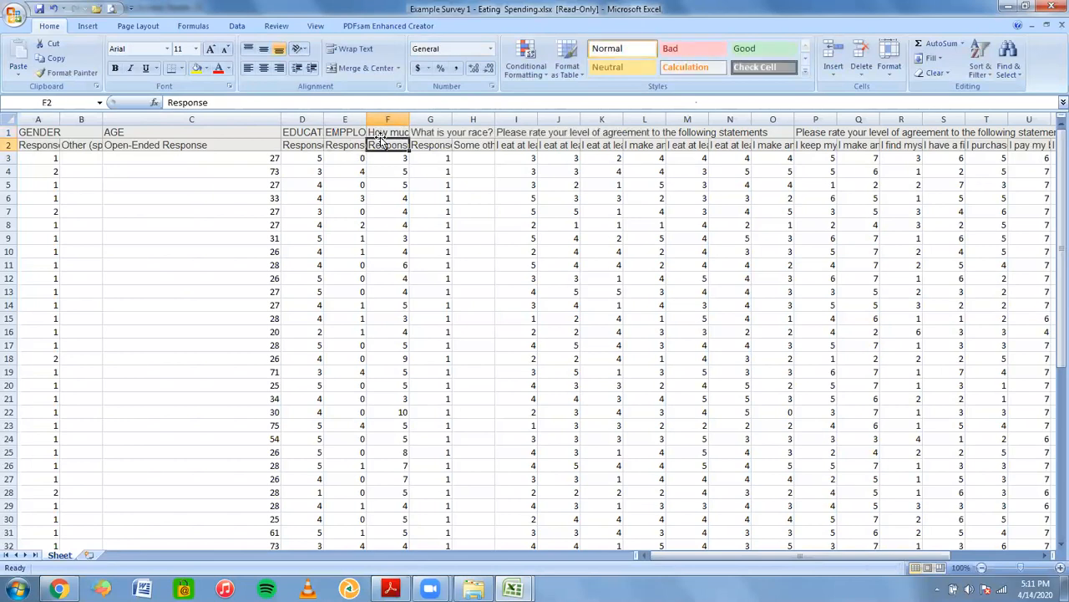
left_click(345, 132)
left_click(188, 102)
key("Delete")
key("Return")
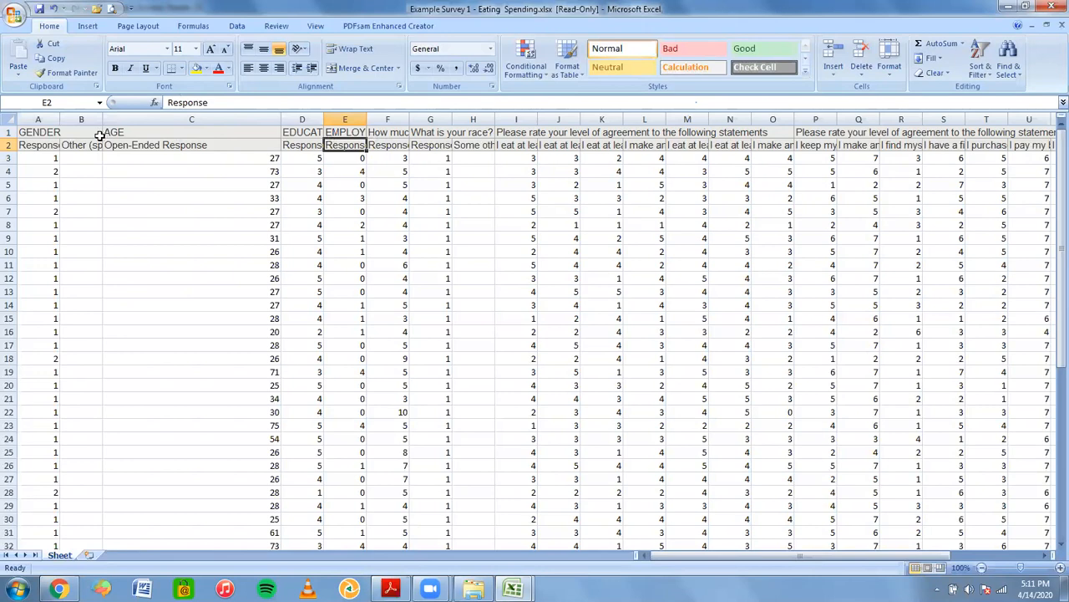
Step: Check the first agreement block's headers in I1:O2, then view question 7 and its rating scale in the PDF in Acrobat Reader
left_click(28, 136)
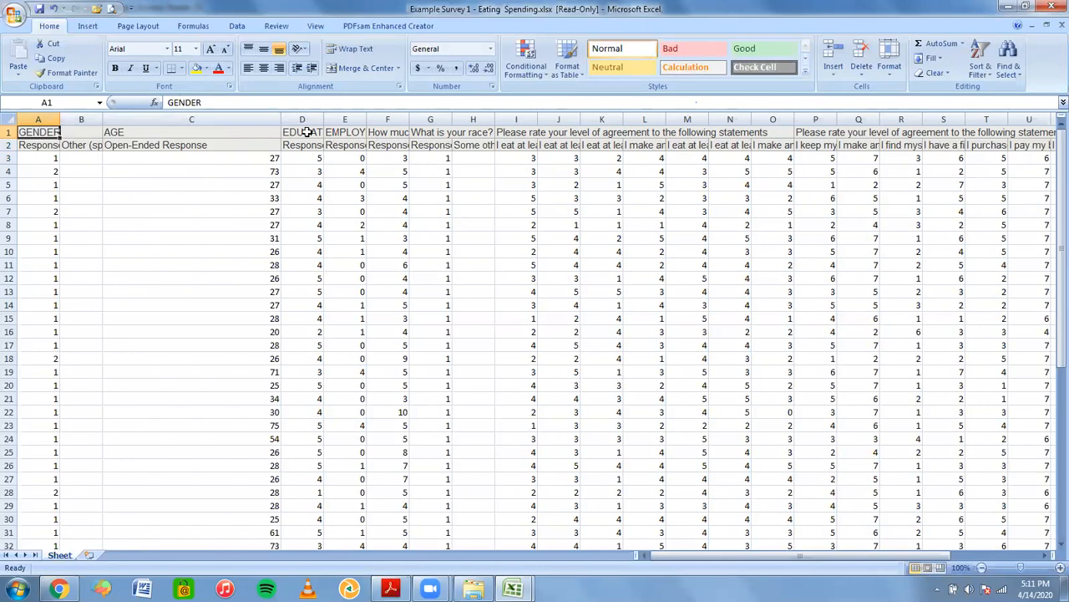
left_click(518, 132)
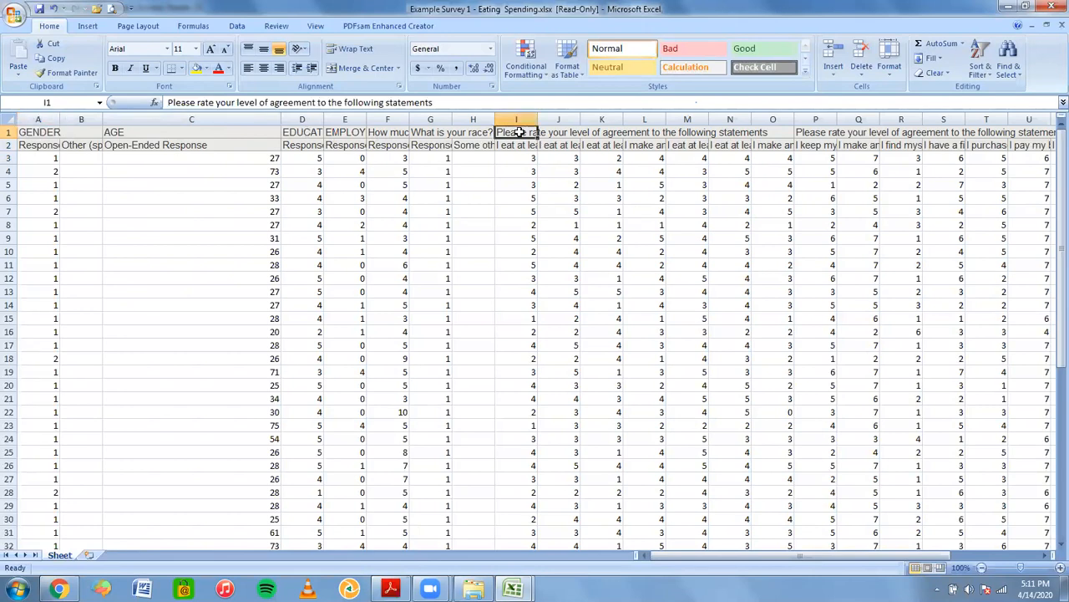
left_click_drag(519, 132, 759, 144)
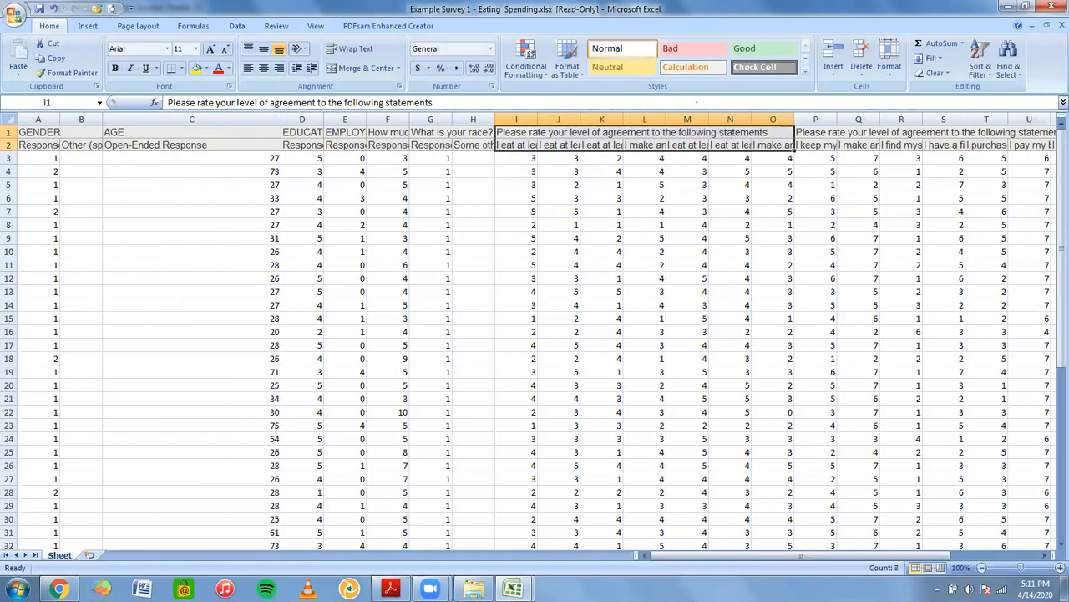
left_click(390, 589)
left_click_drag(899, 154, 893, 347)
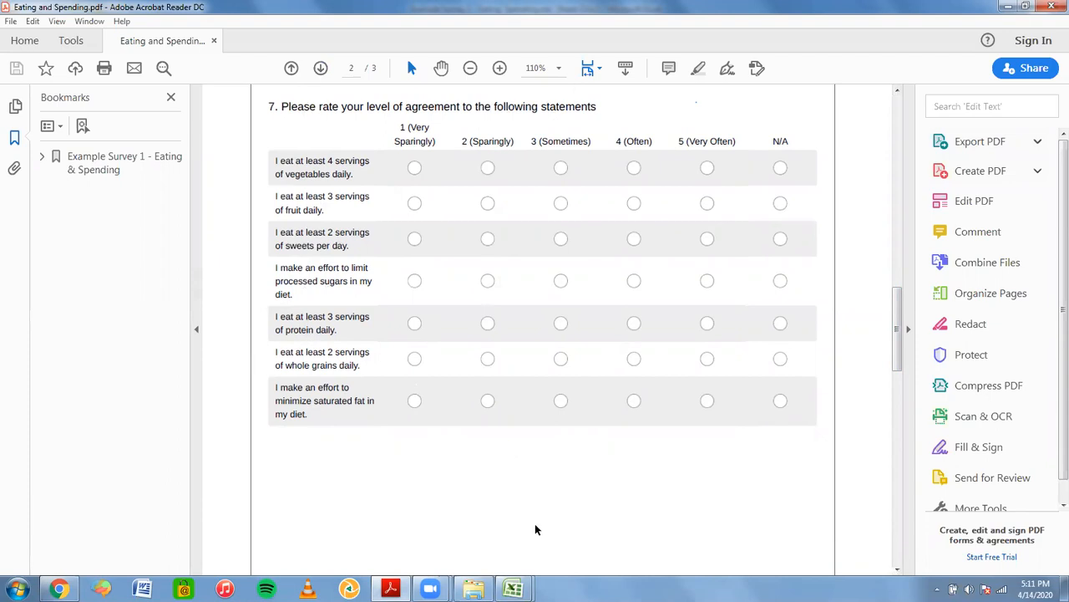
Step: Switch back to the Example Survey 1 workbook in Excel and clear the agreement question header from I1:O1
mouse_move(513, 588)
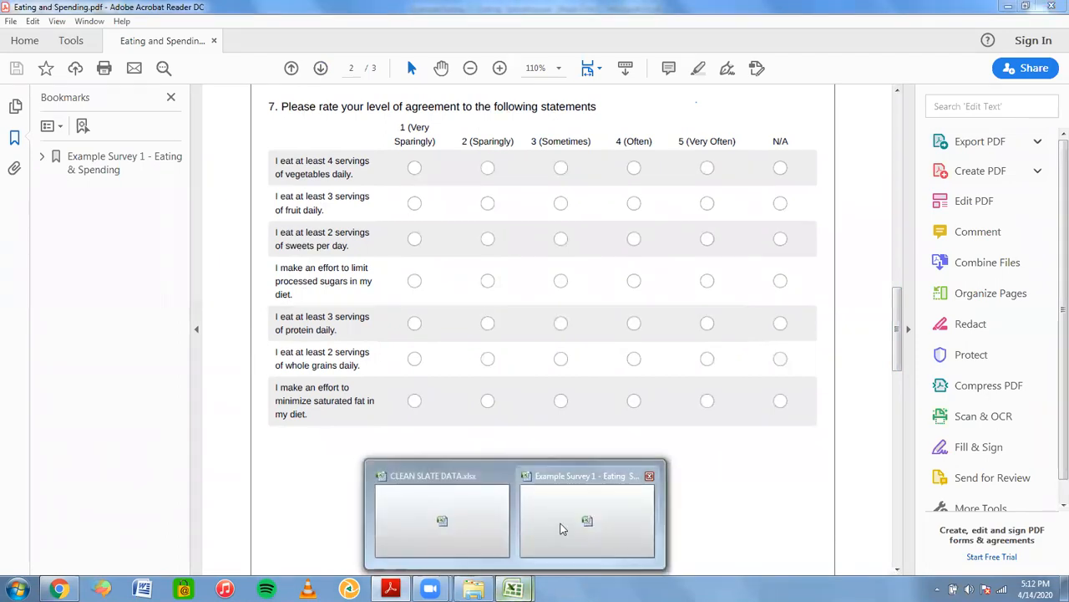
left_click(561, 529)
left_click_drag(517, 131, 757, 134)
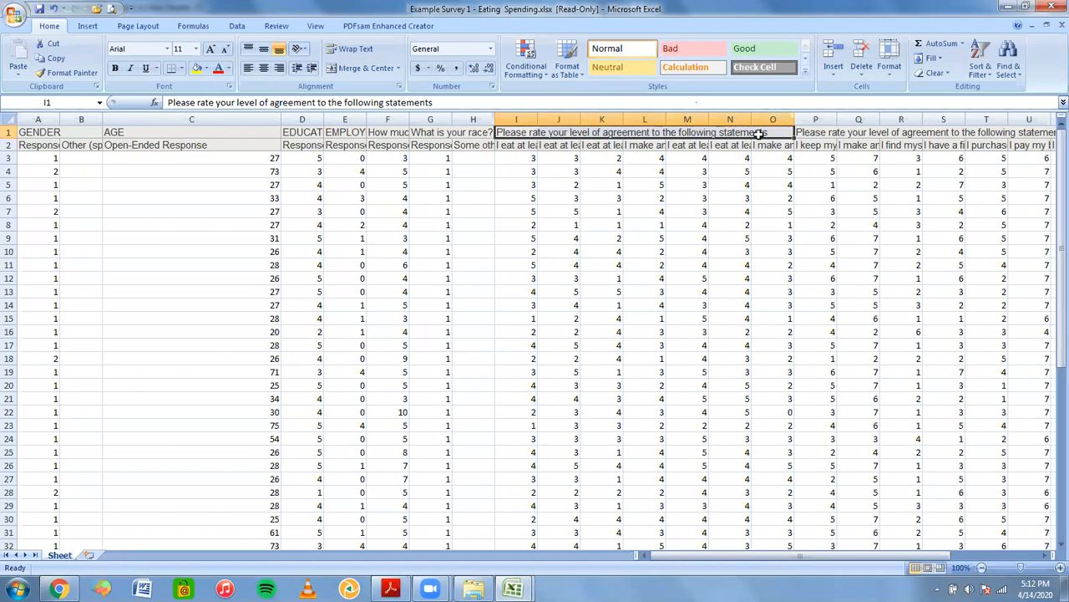
key("Delete")
right_click(668, 243)
key("Escape")
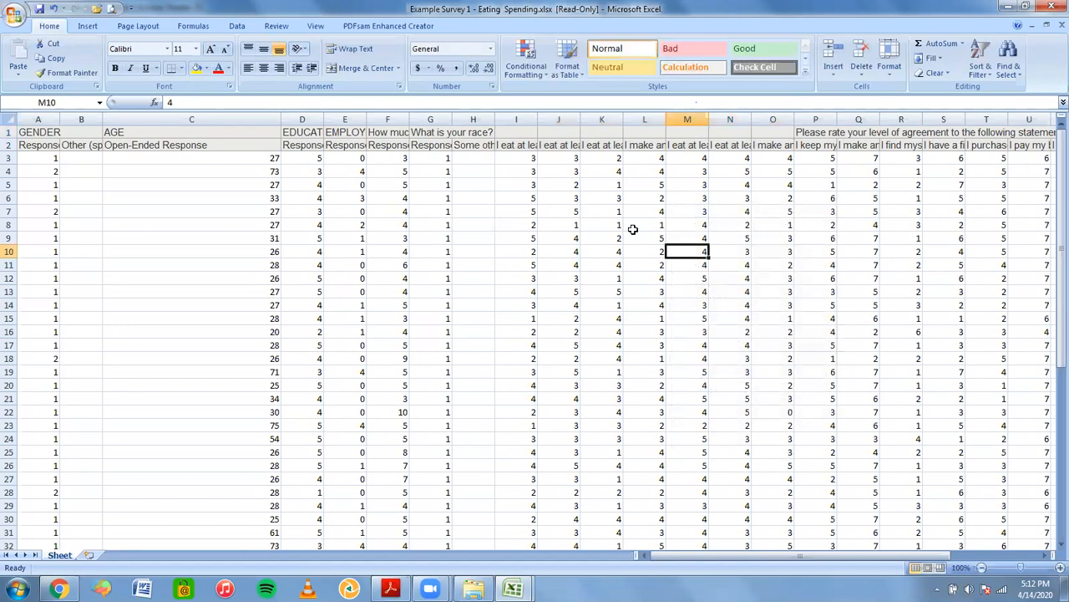
Step: Read the full eating statements in row 2 from column I through column M
left_click(561, 209)
left_click(501, 142)
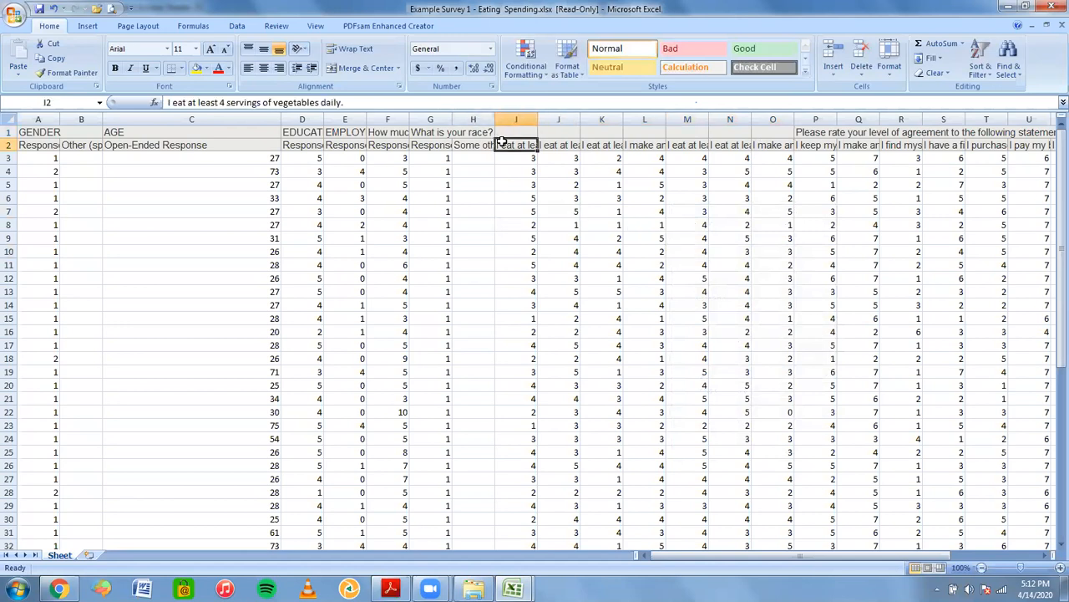
left_click(558, 145)
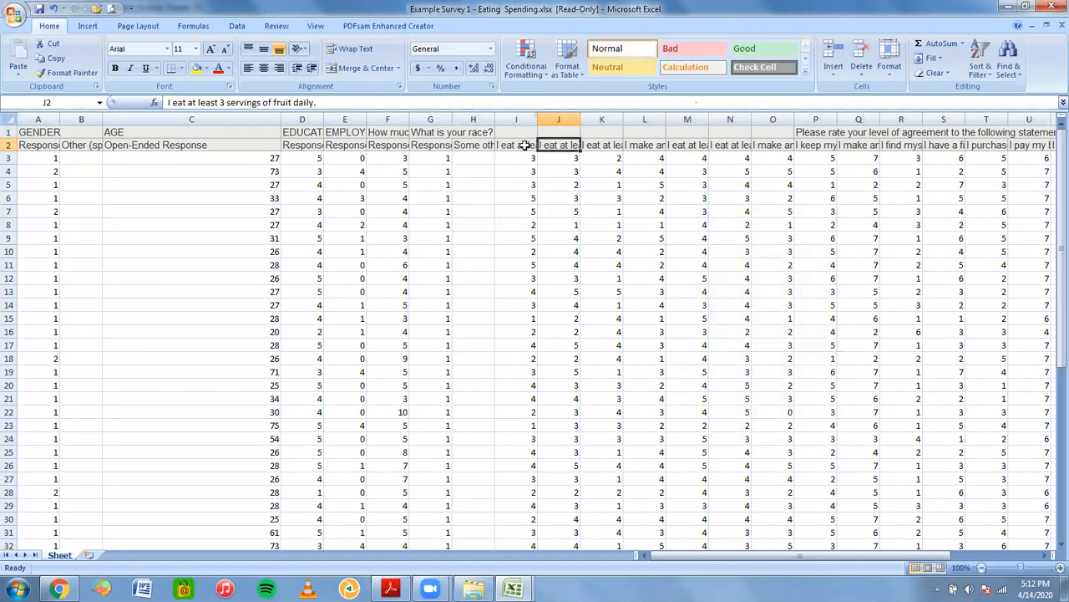
left_click(524, 146)
left_click(557, 145)
left_click(588, 145)
left_click(640, 144)
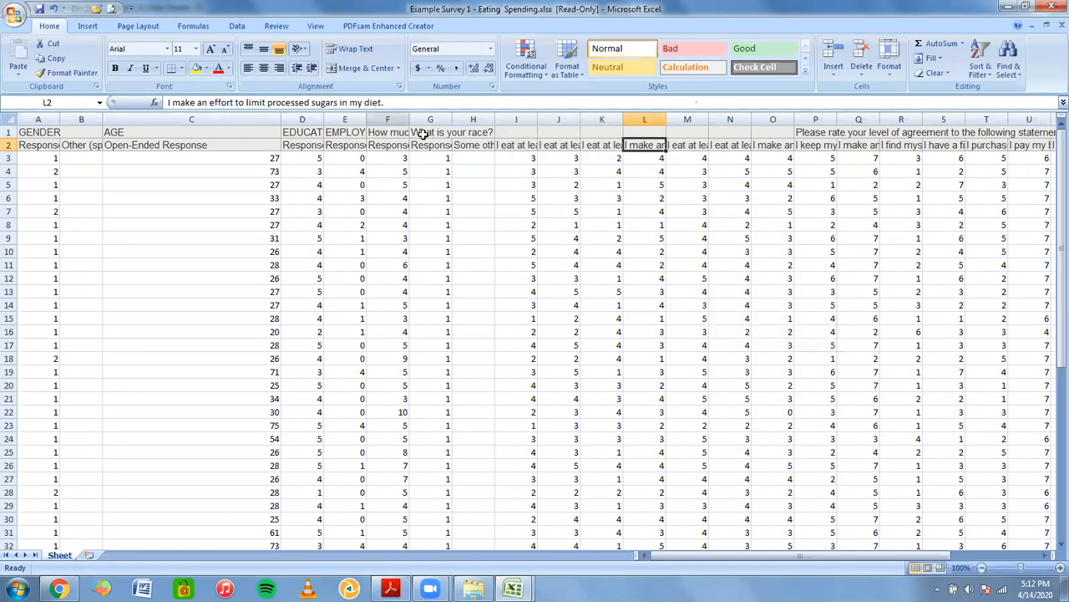
left_click(683, 145)
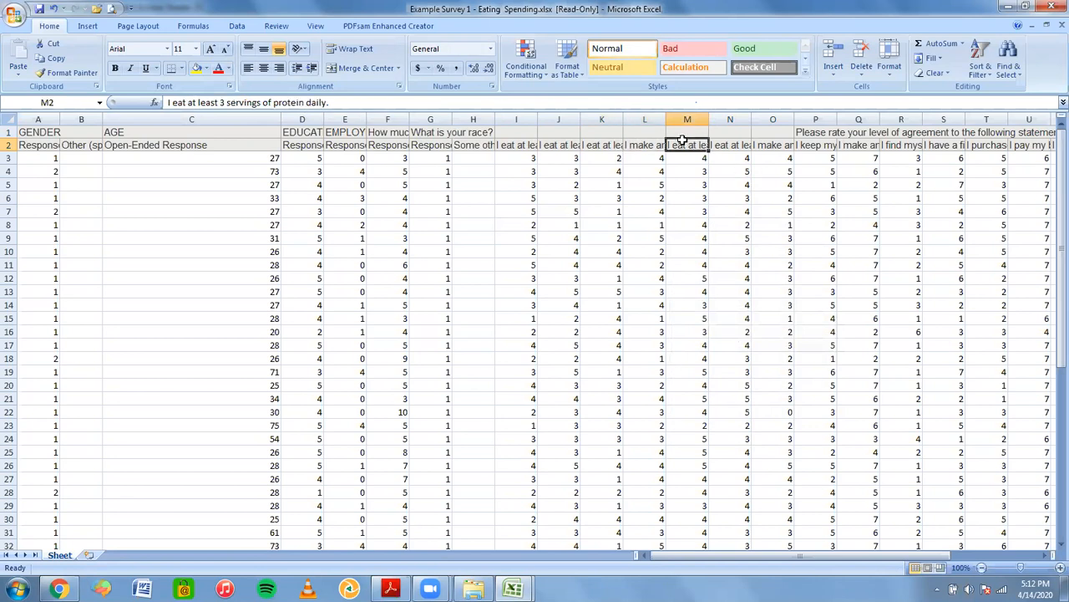
Step: Enter VEGGIES in I1 as the short header for the vegetable servings statement
left_click(523, 144)
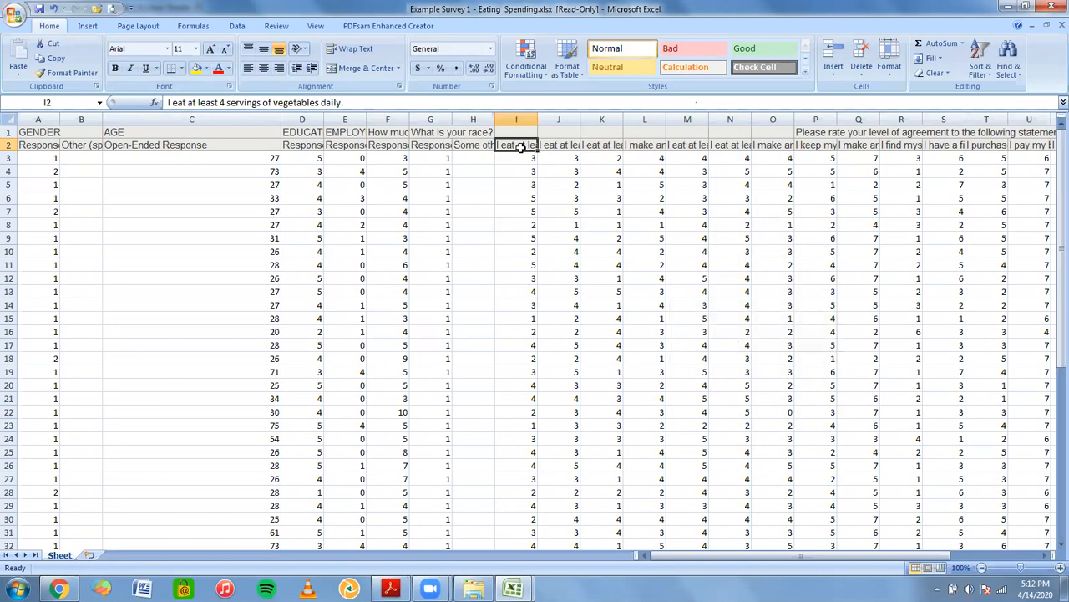
left_click(515, 132)
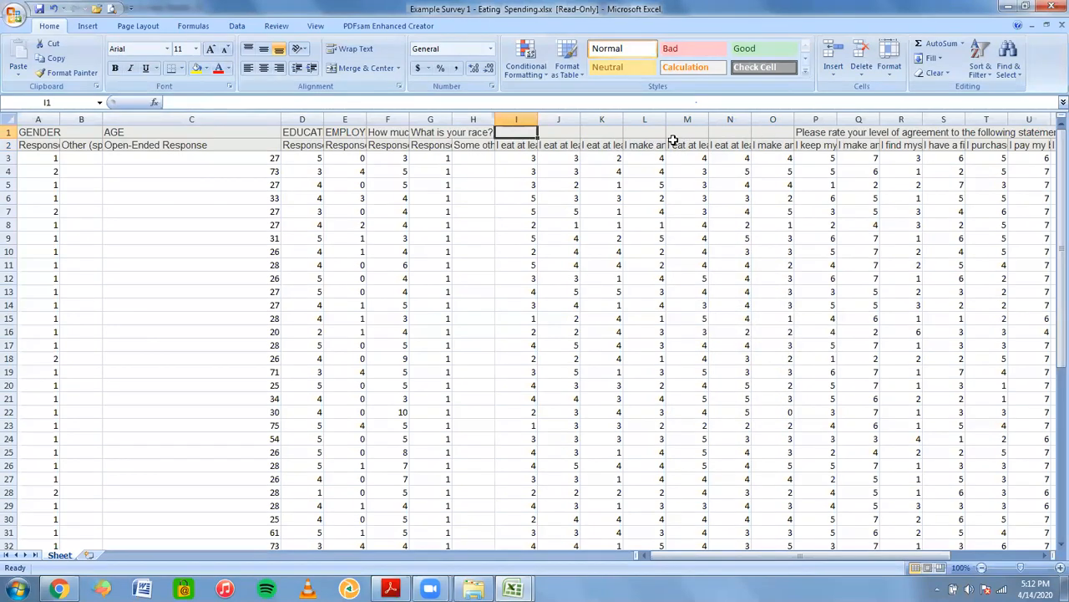
left_click(518, 147)
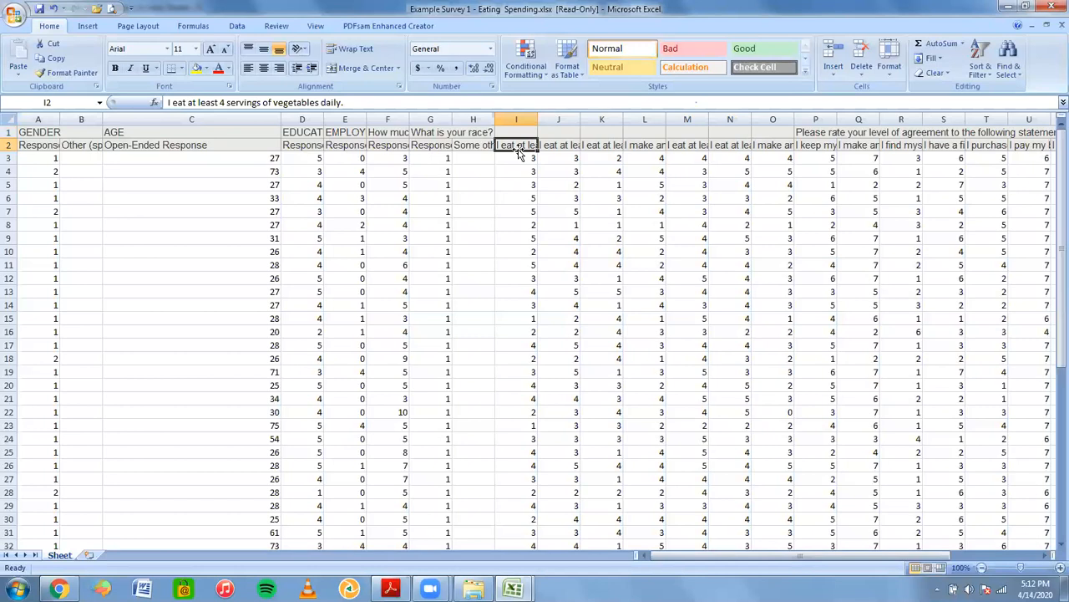
left_click(516, 133)
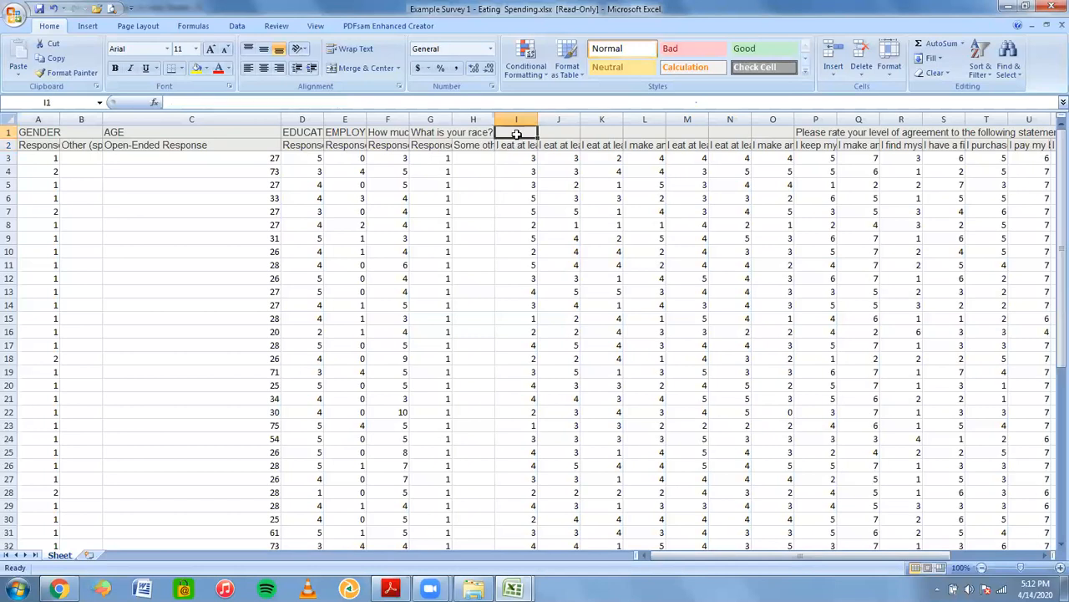
type("VEGGIES")
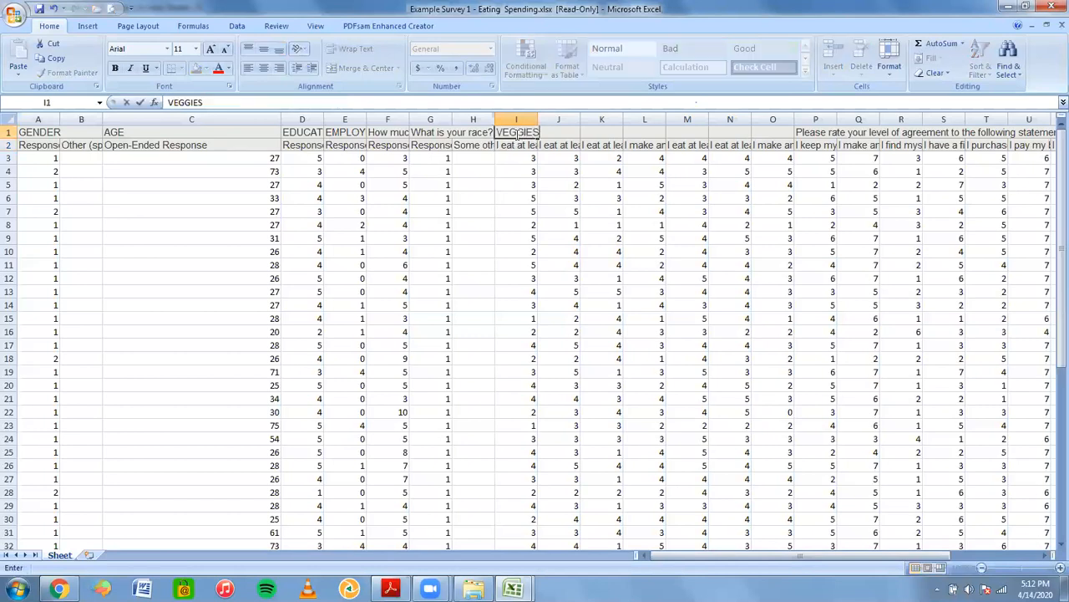
left_click(546, 141)
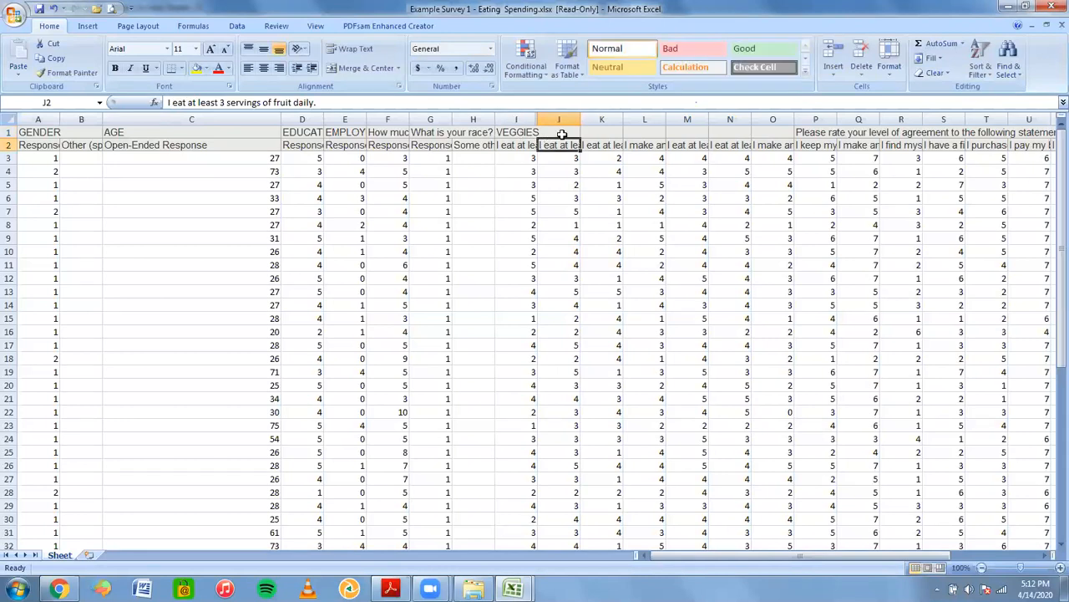
Step: Enter the short headers FRUIT in J1 and SWEETS in K1 for the fruit and sweets serving statements
left_click(561, 133)
type("FRUIT")
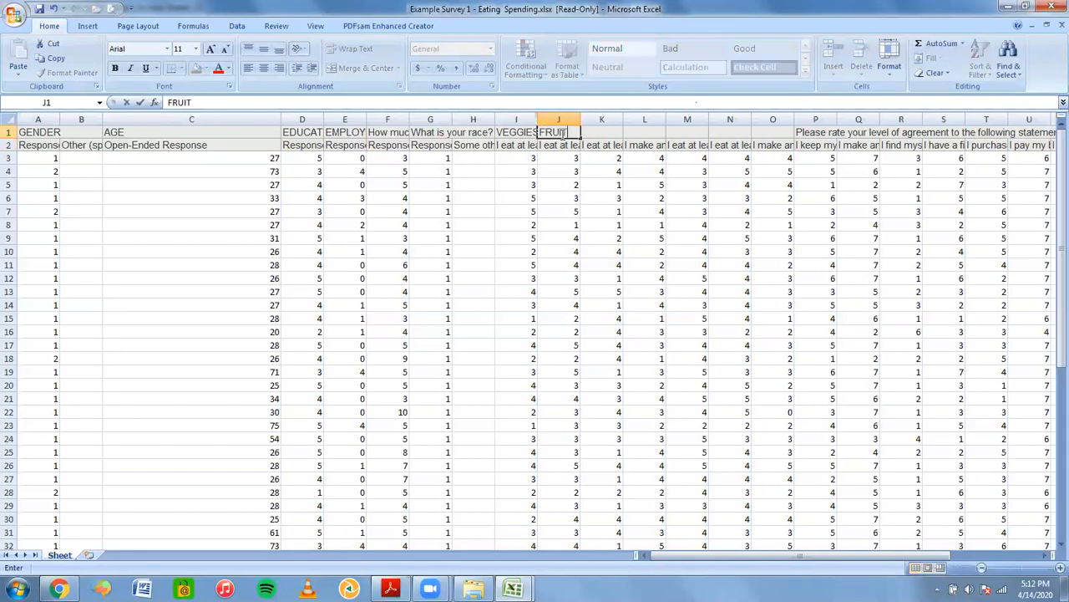
left_click(595, 143)
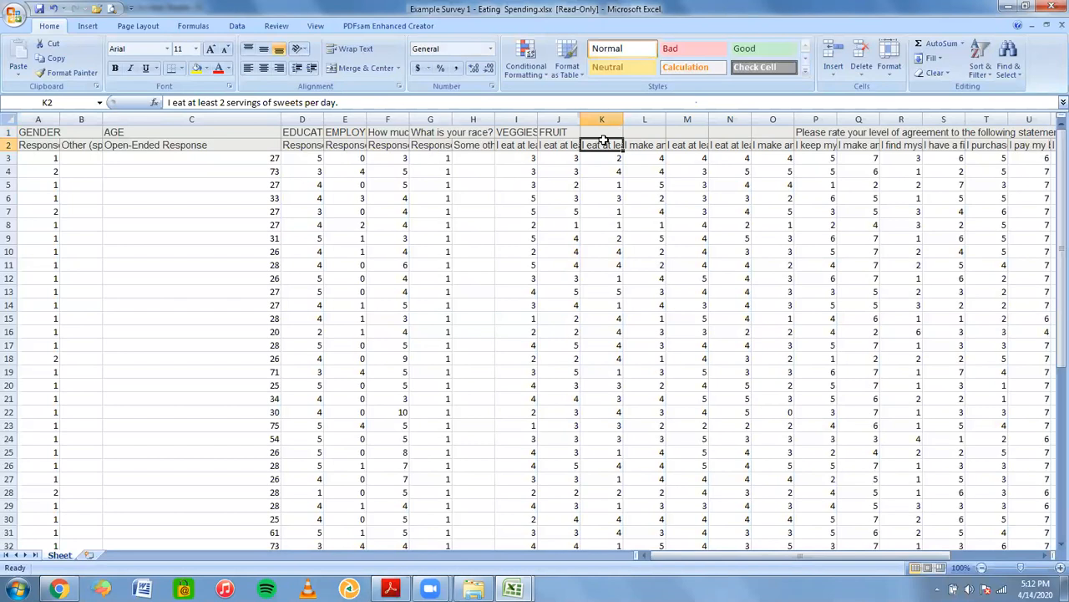
left_click(604, 133)
type("SWEETS")
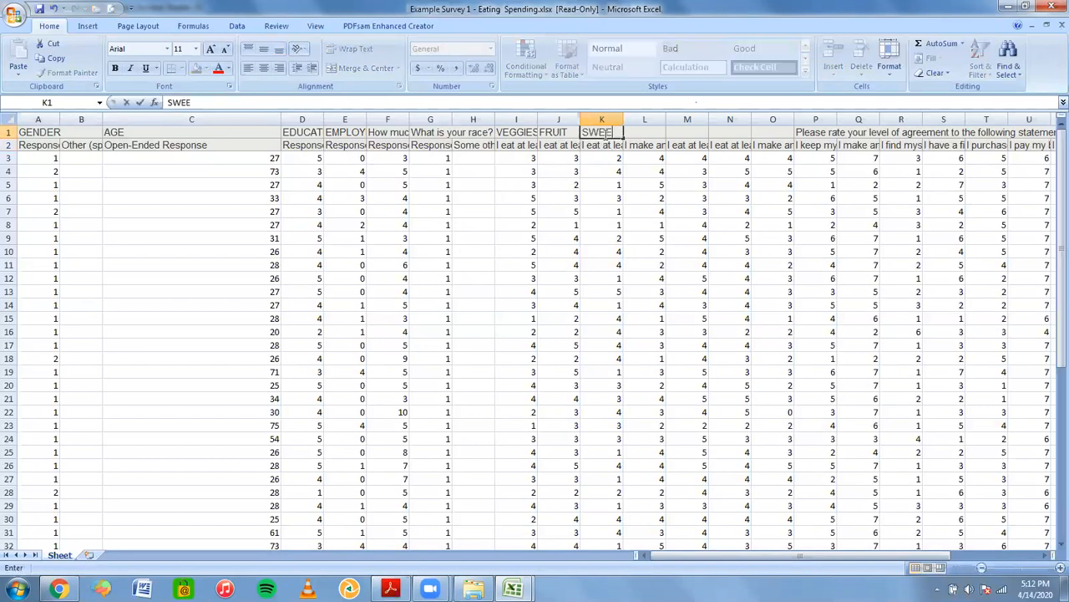
Step: Enter LIMITSUG in L1 as the short header for the processed sugars statement
left_click(637, 142)
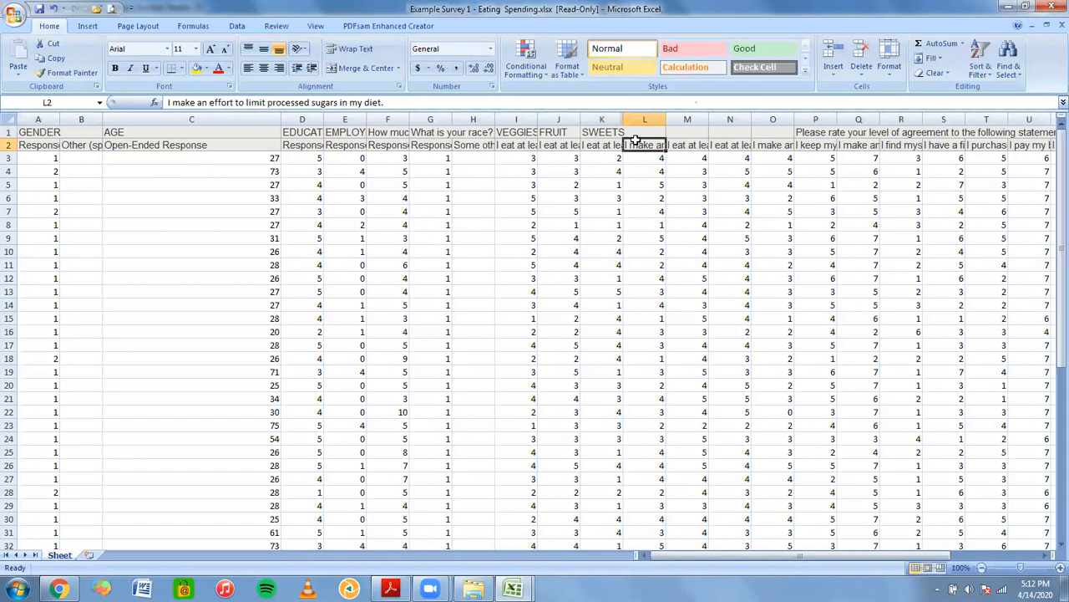
left_click(652, 132)
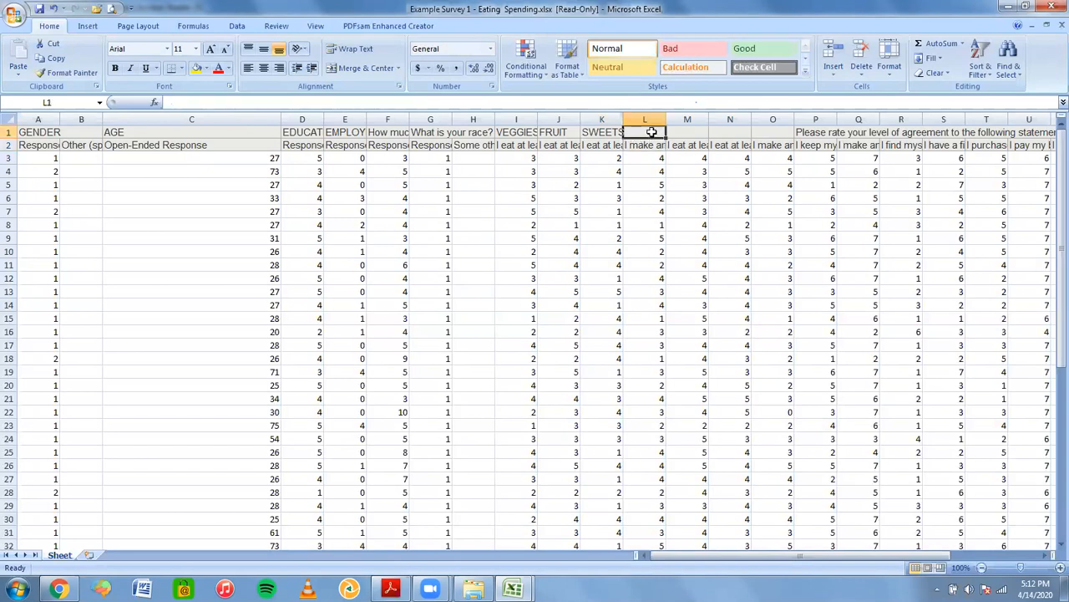
type("LIMITSUG")
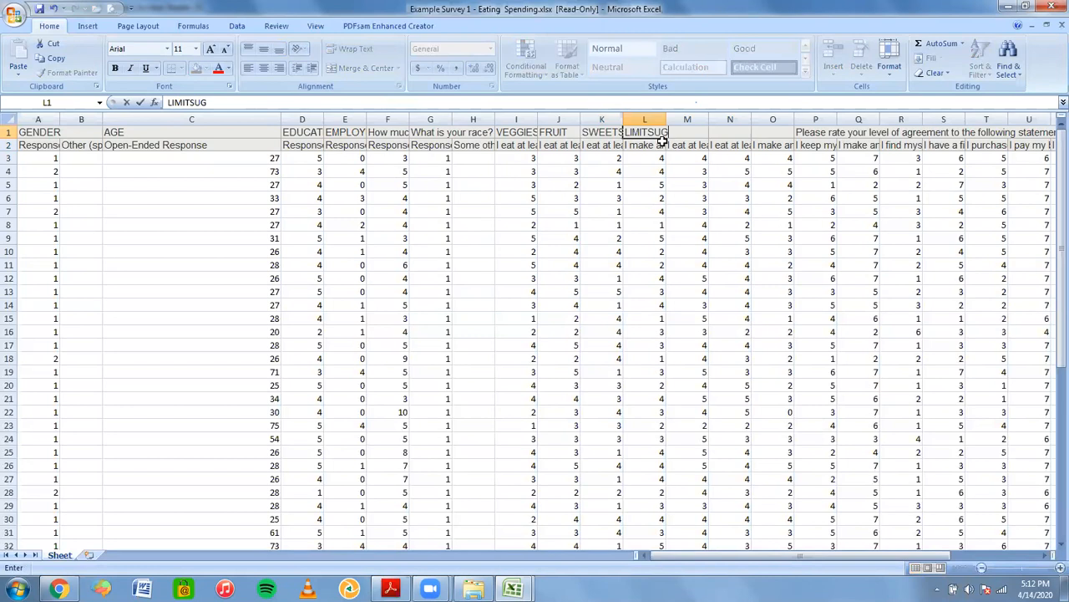
Step: Enter PROTEIN in M1 as the short header for the statement in M2
left_click(673, 146)
left_click(703, 132)
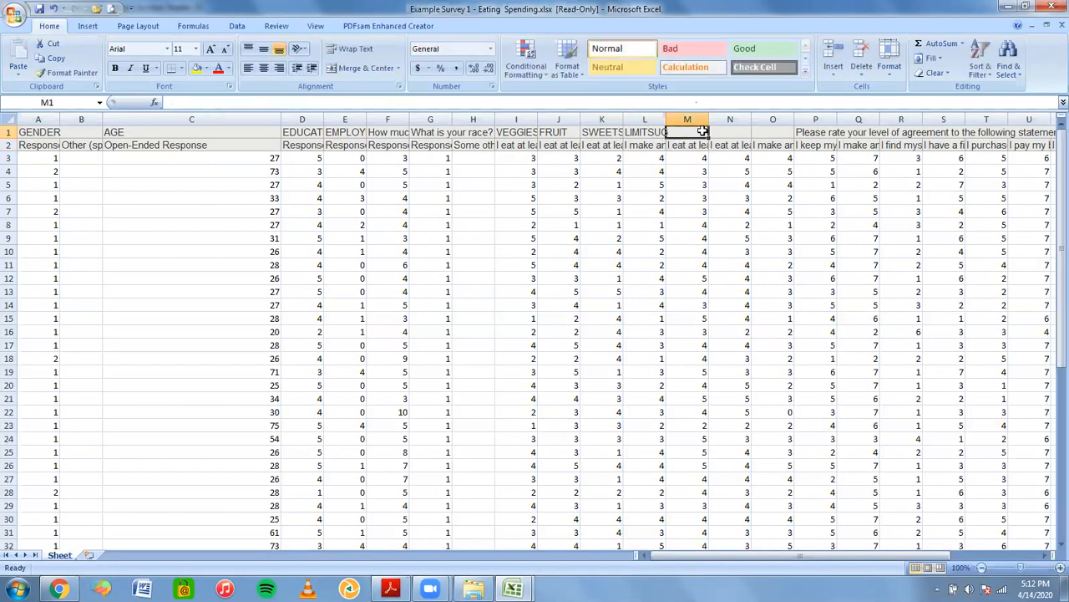
type("PROT")
type("IEN")
key("BackSpace")
key("BackSpace")
type("EIN")
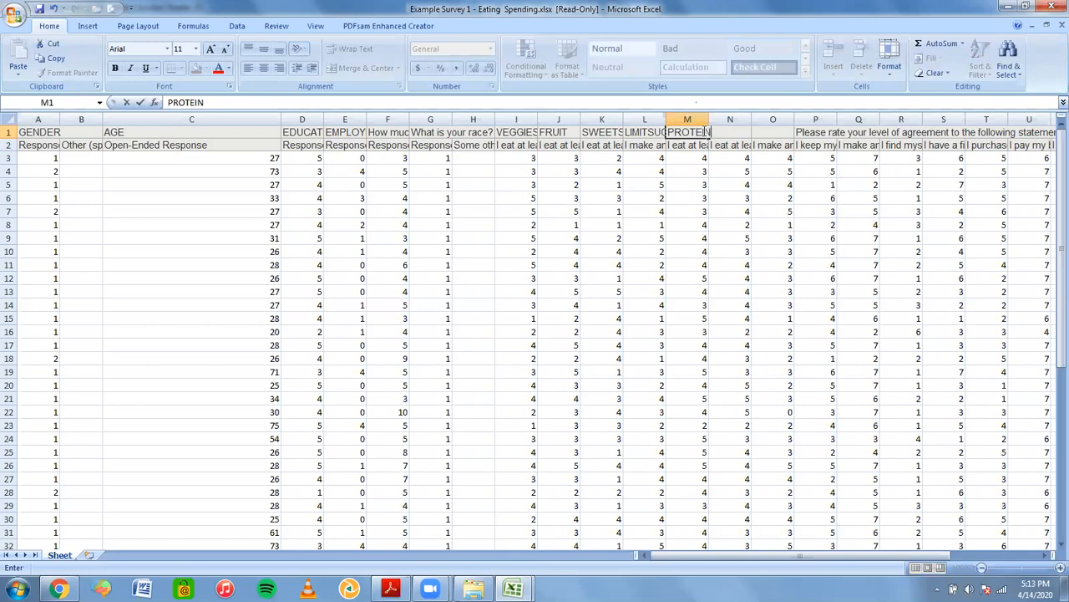
key("Tab")
Step: Enter GRAINS in N1 for the whole grains statement and LIMITFAT in O1 for the saturated fat statement
left_click(731, 146)
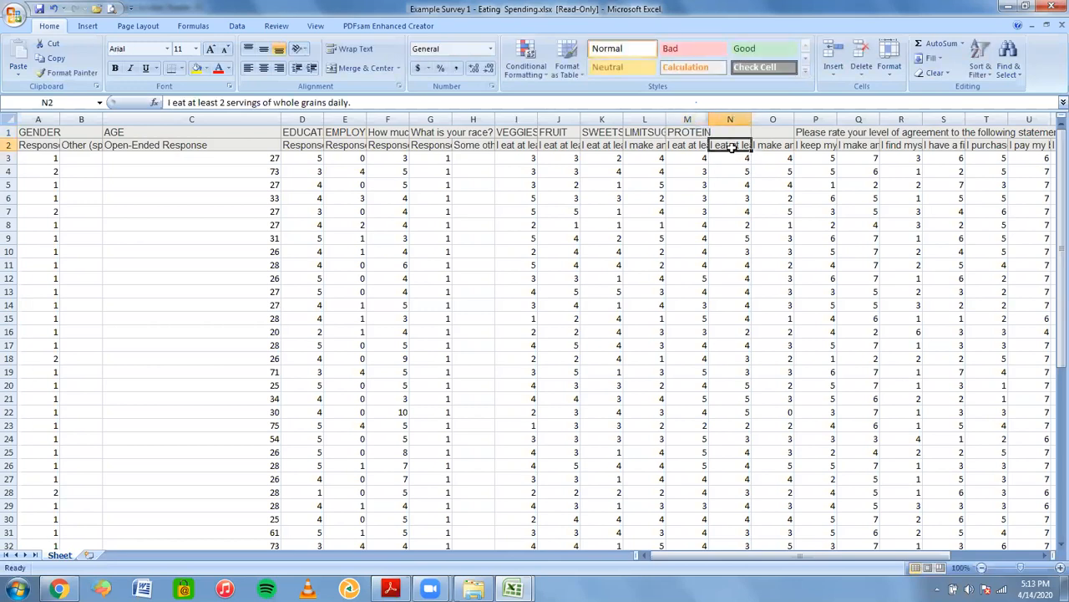
left_click(731, 132)
type("GRAINS")
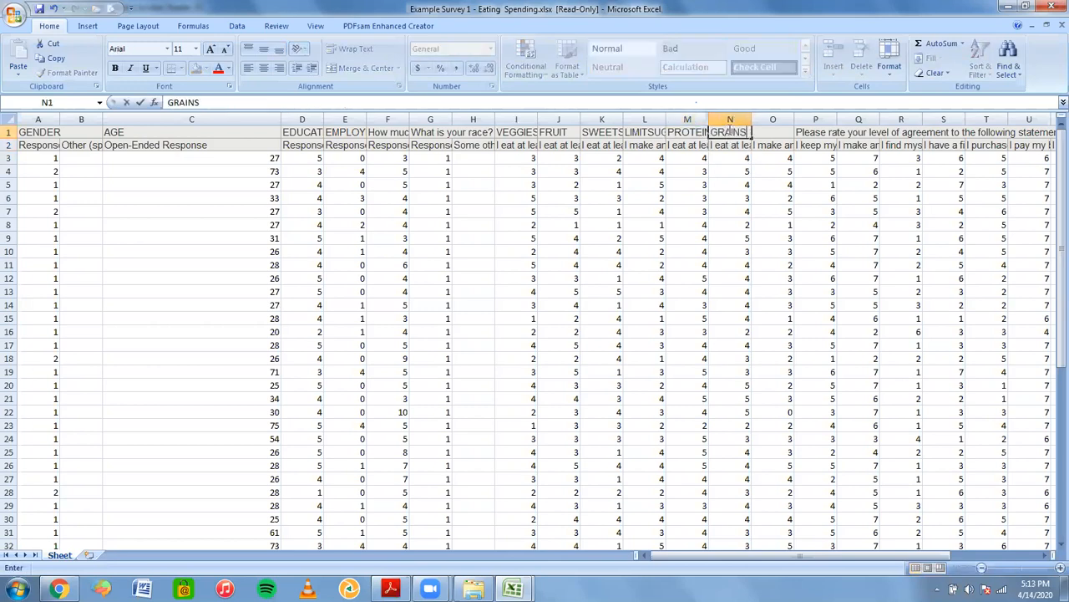
left_click(773, 145)
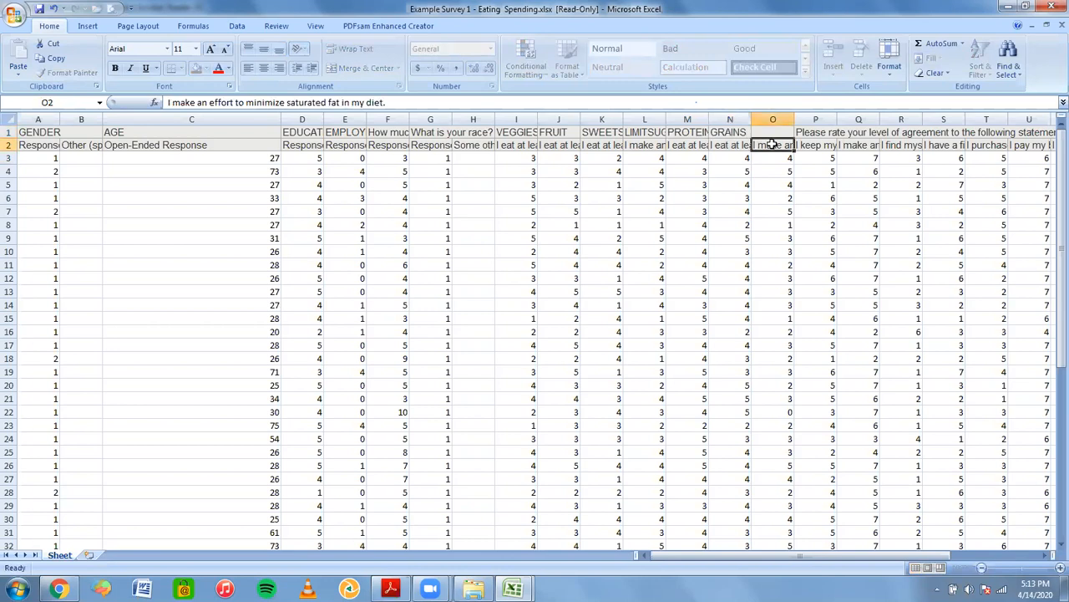
left_click(782, 132)
type("LIMITFAT")
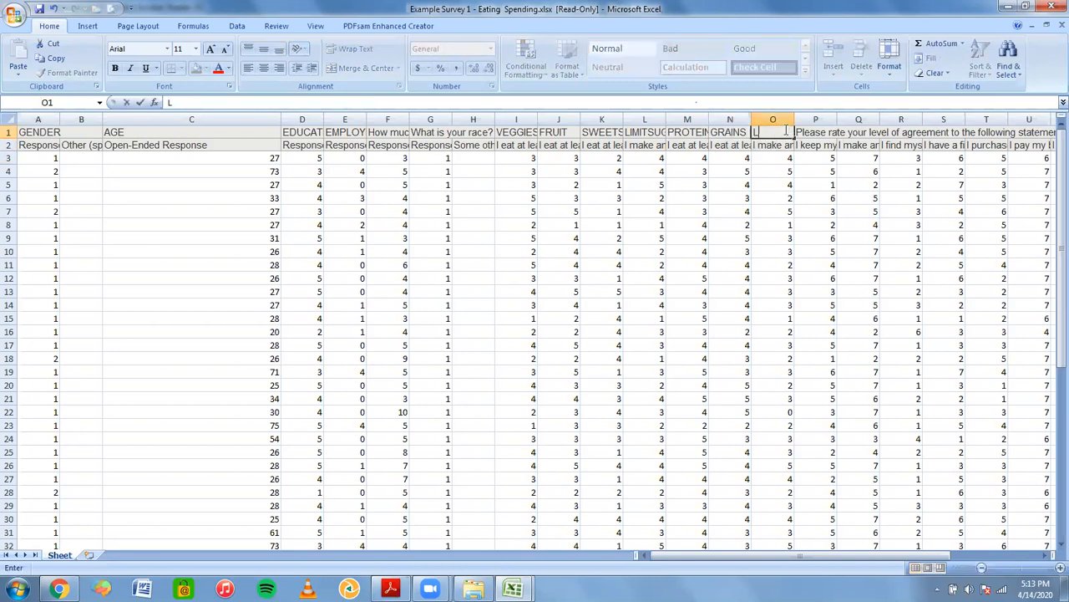
left_click(732, 183)
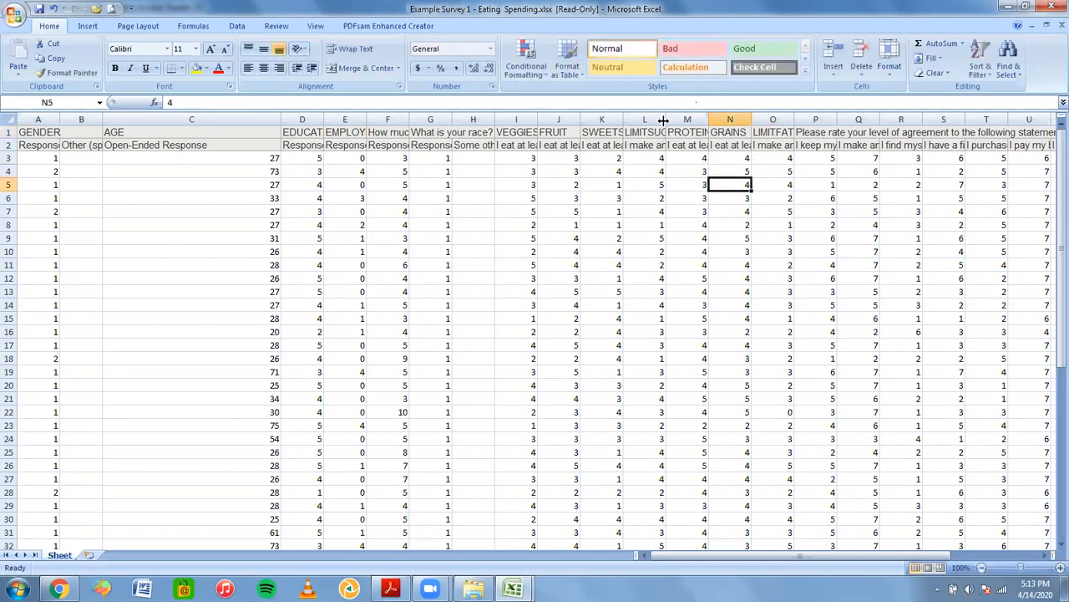
Step: Widen columns D, E, I, K, L, M and O to fit their short headers, and narrow columns B and C
left_click(641, 134)
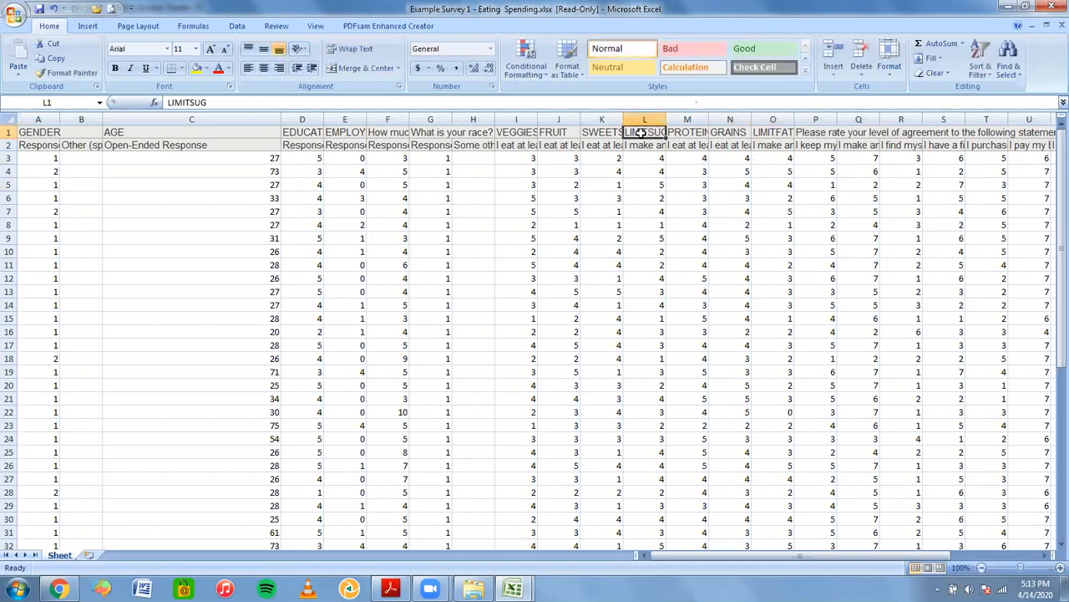
left_click(764, 132)
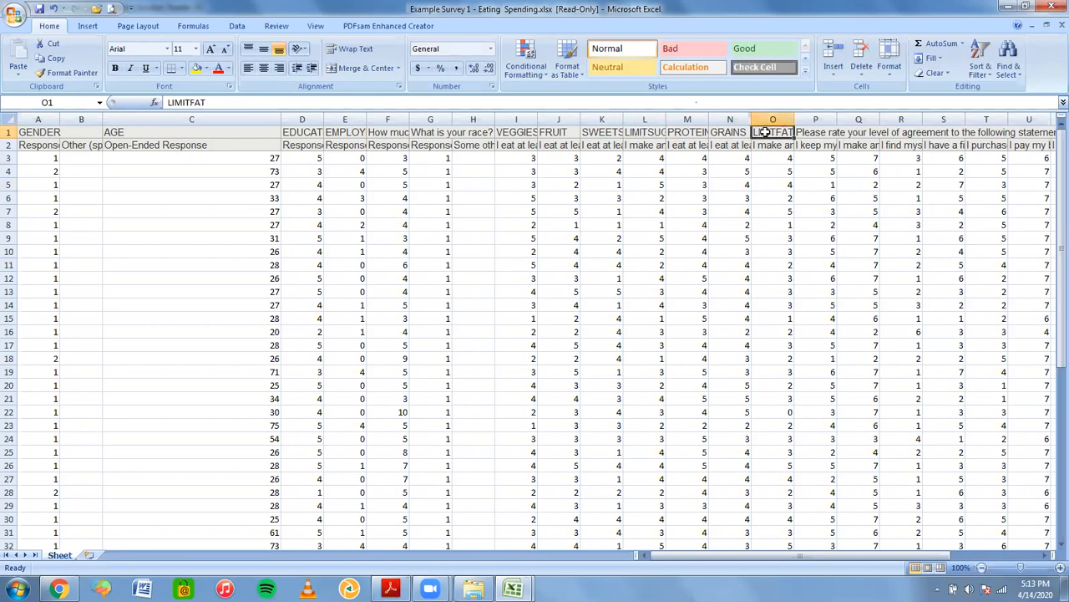
left_click_drag(666, 123, 671, 123)
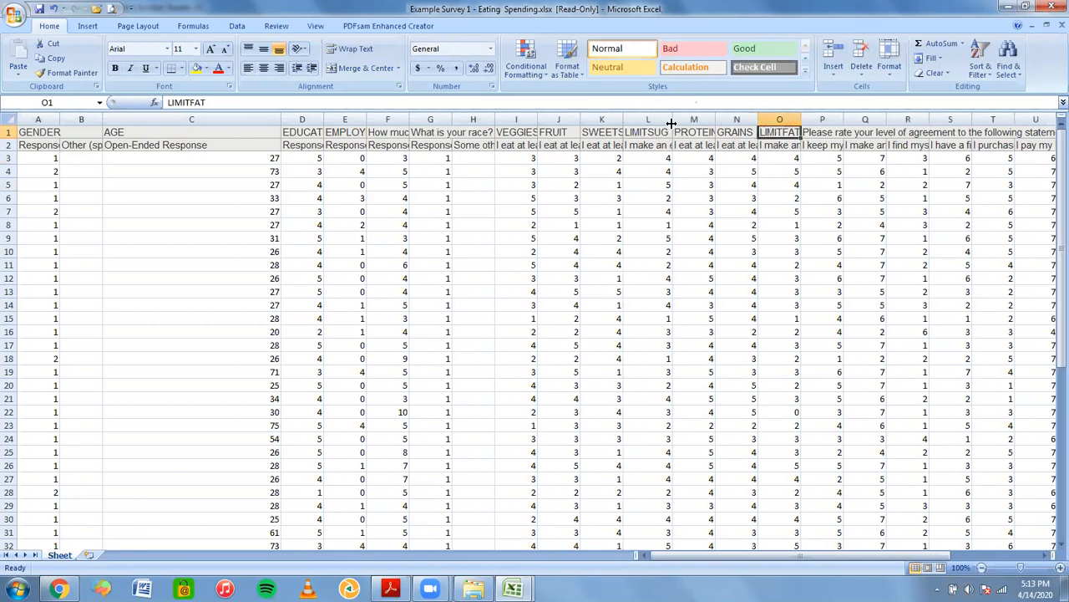
left_click_drag(801, 120, 805, 119)
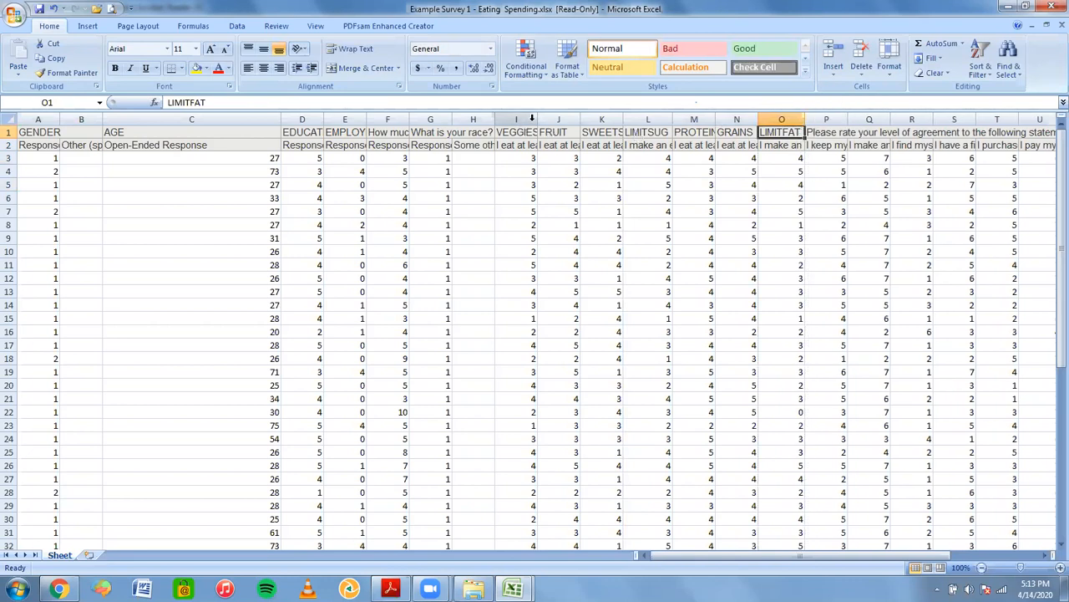
left_click_drag(541, 119, 547, 119)
left_click_drag(630, 119, 638, 119)
left_click_drag(728, 120, 740, 120)
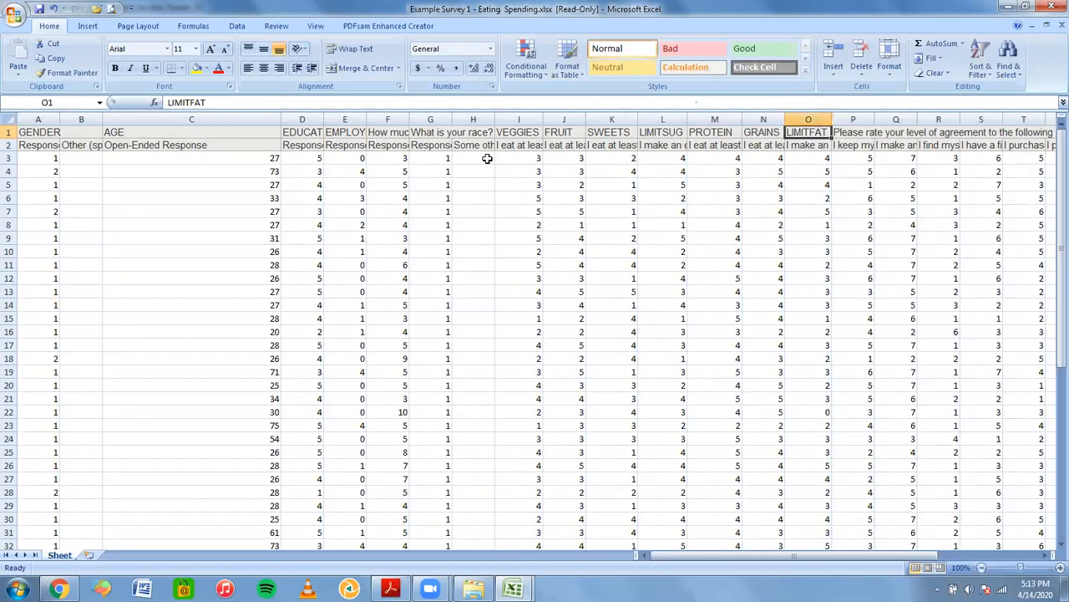
left_click_drag(324, 119, 420, 119)
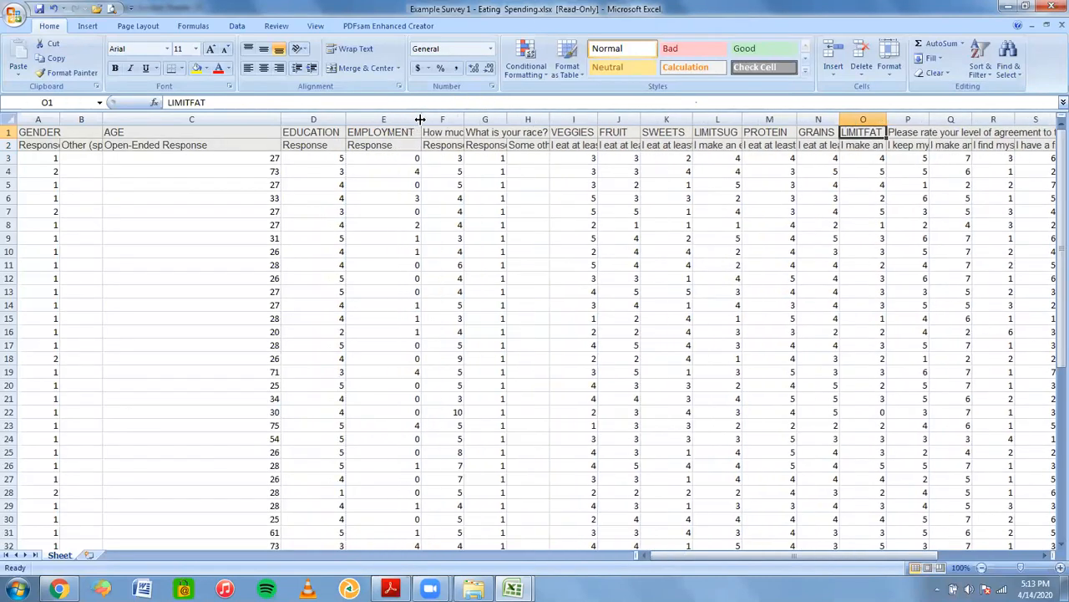
left_click_drag(281, 120, 75, 122)
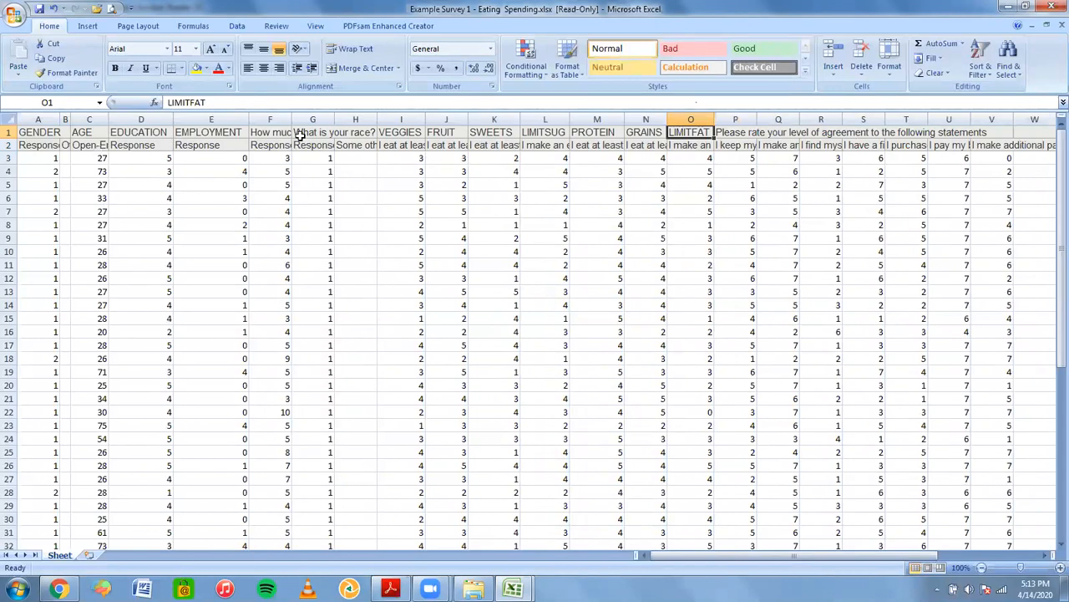
Step: Replace the household earnings question in F1 with HOUSE$ and widen column F to fit it
left_click(261, 136)
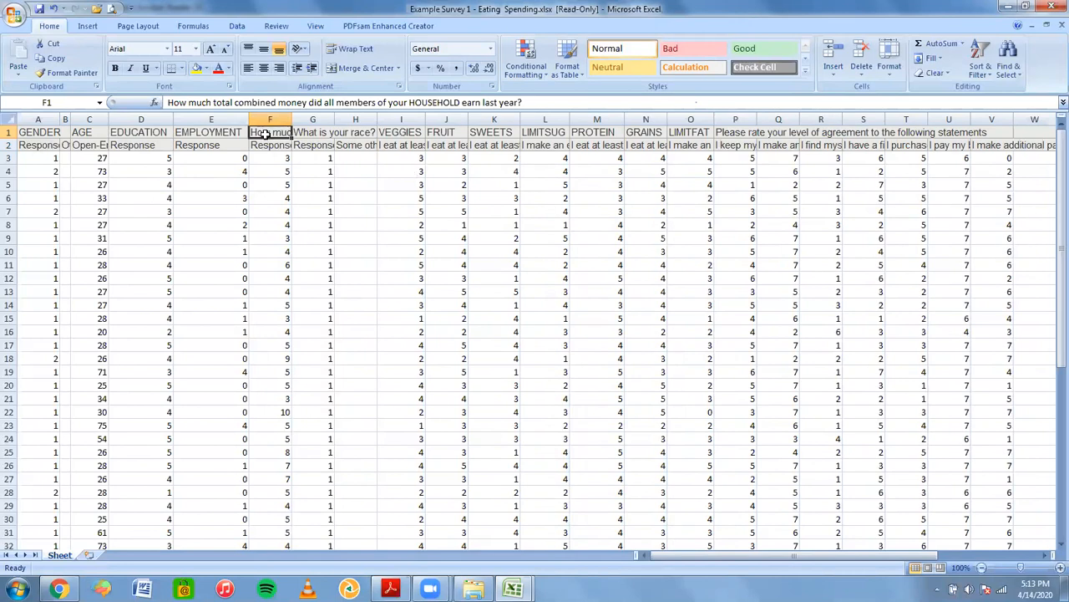
type("HOUSE")
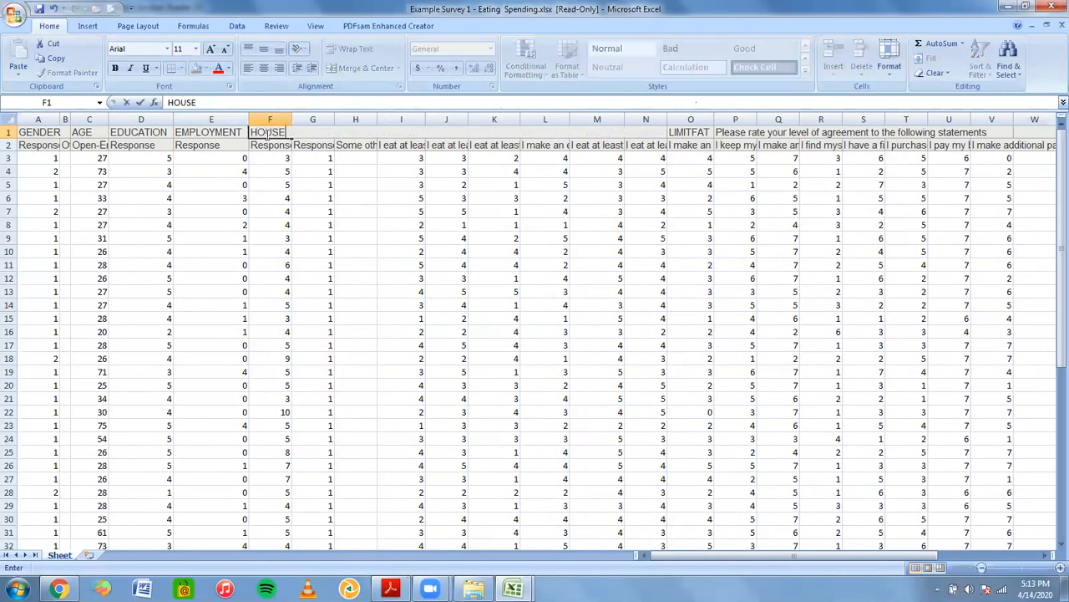
type("$")
left_click(278, 171)
left_click_drag(290, 117, 295, 117)
Step: Replace the race question in G1 with the short header RACE
left_click(326, 134)
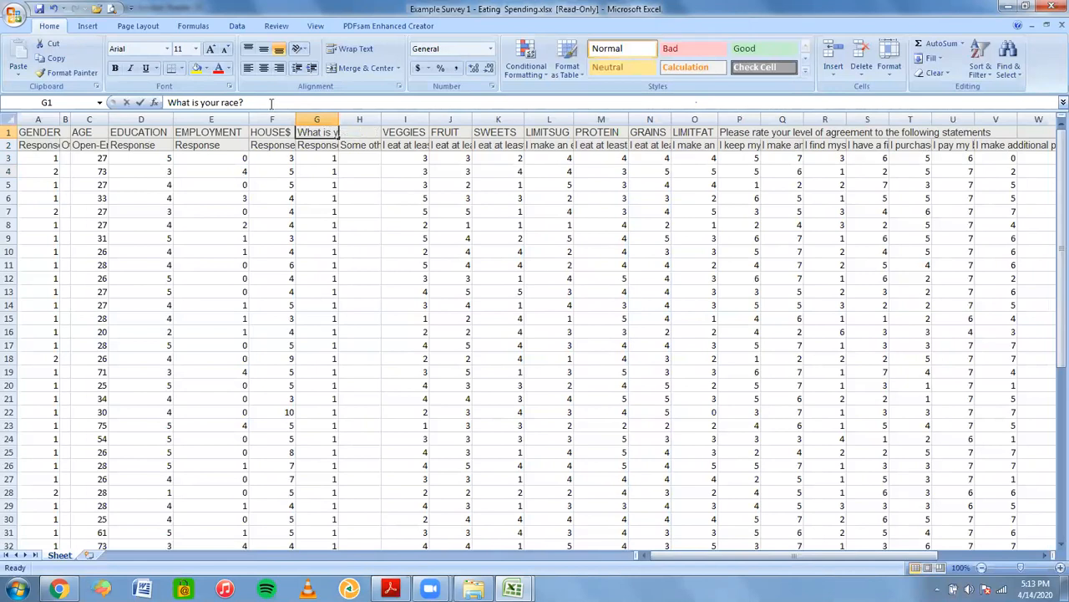
type("RACE")
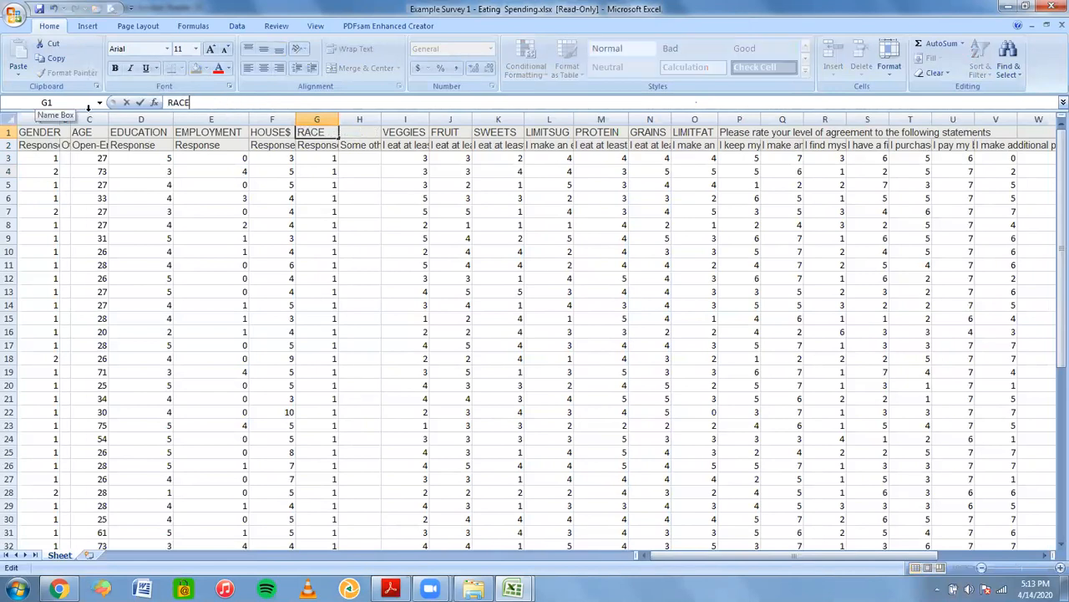
left_click(306, 249)
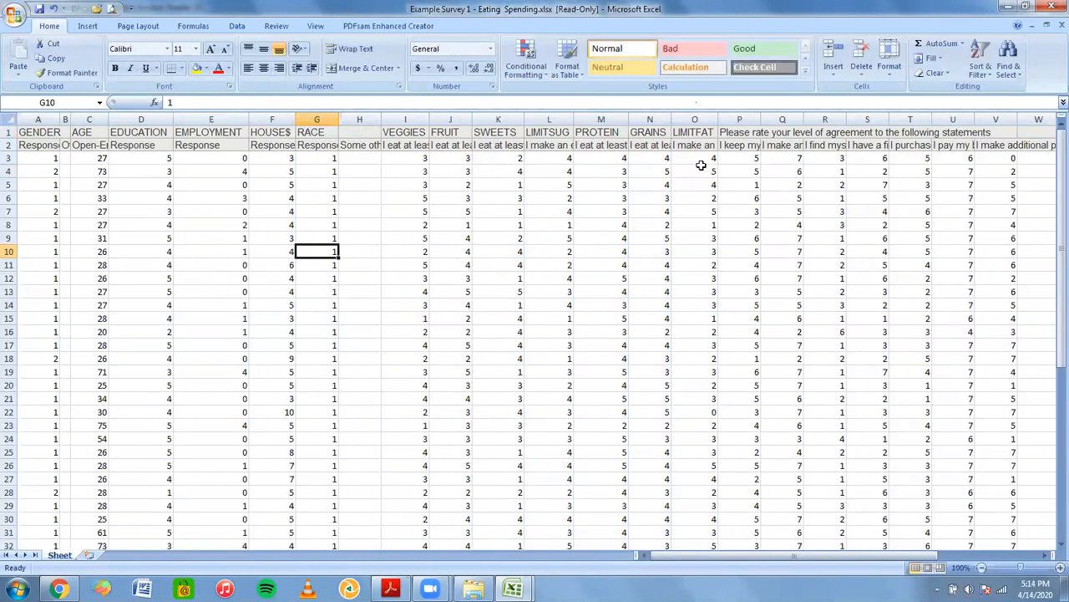
Step: Clear the second agreement question header from P1:V1
left_click(739, 134)
left_click(741, 147)
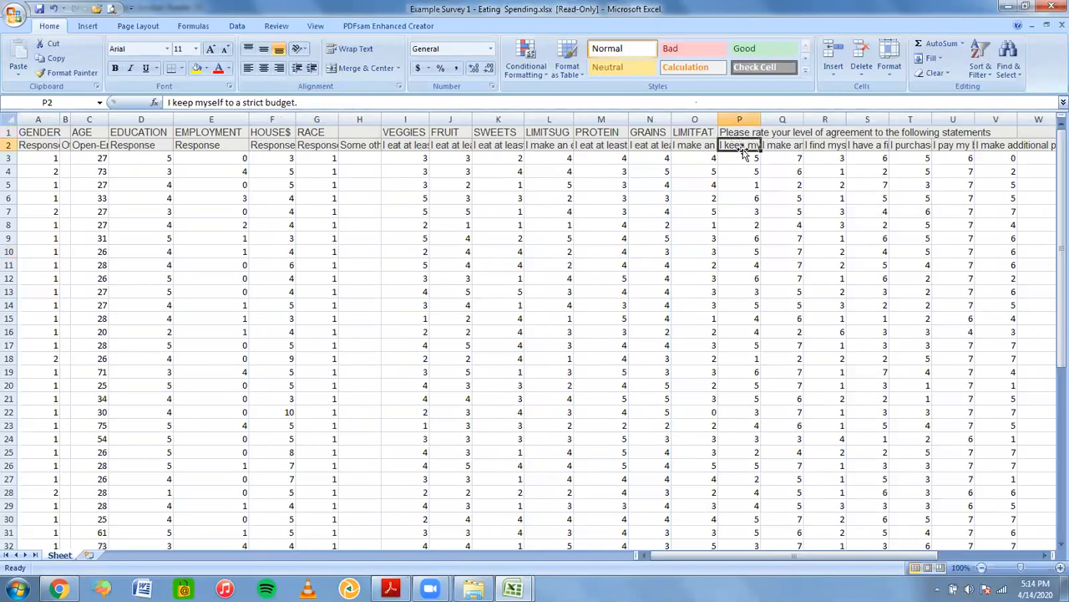
left_click_drag(743, 134, 1002, 133)
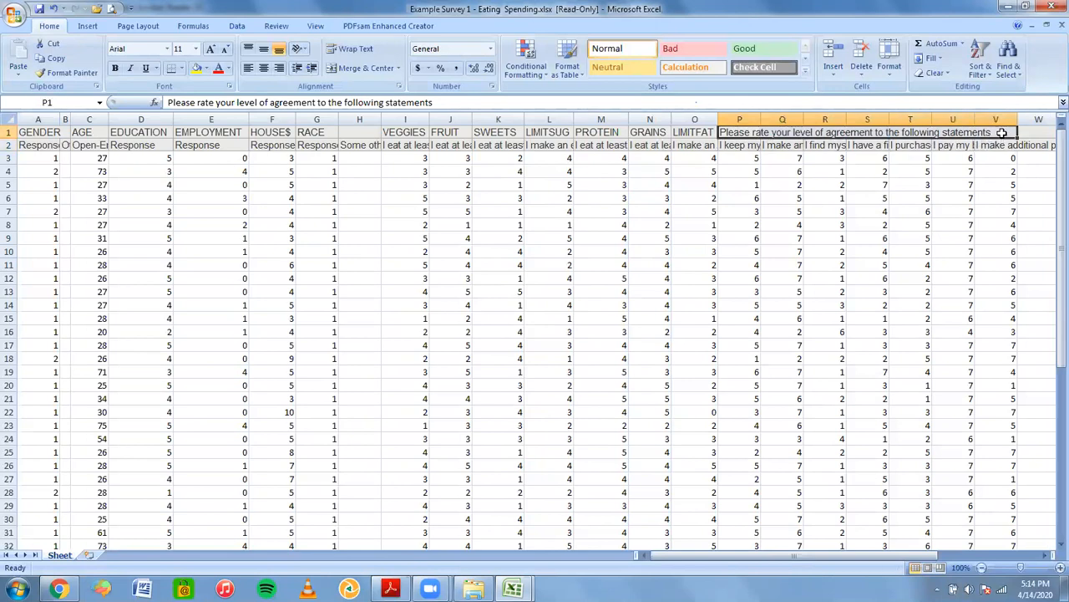
key("BackSpace")
Step: Enter BUDGET in P1 for the strict budget statement and SAVINGS in Q1 for the emergency savings statement
left_click(745, 146)
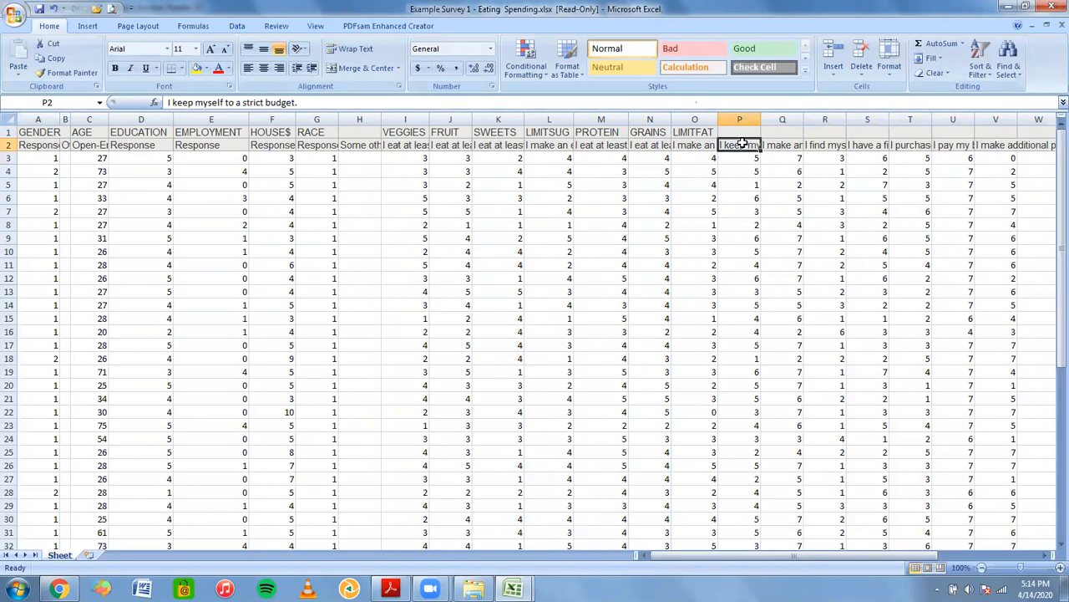
left_click(744, 134)
type("BUDGET")
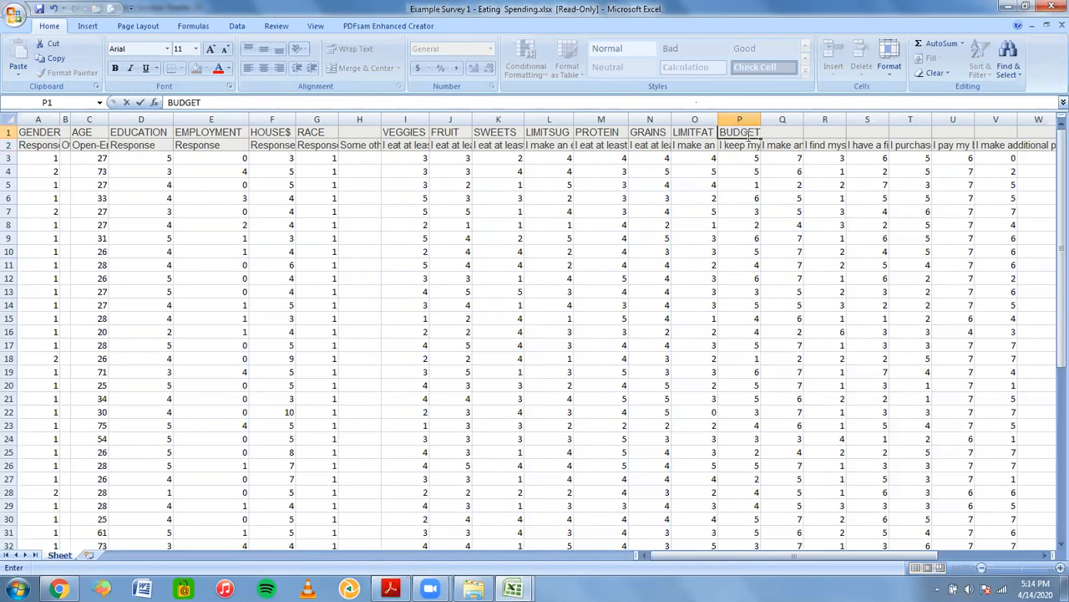
left_click(769, 143)
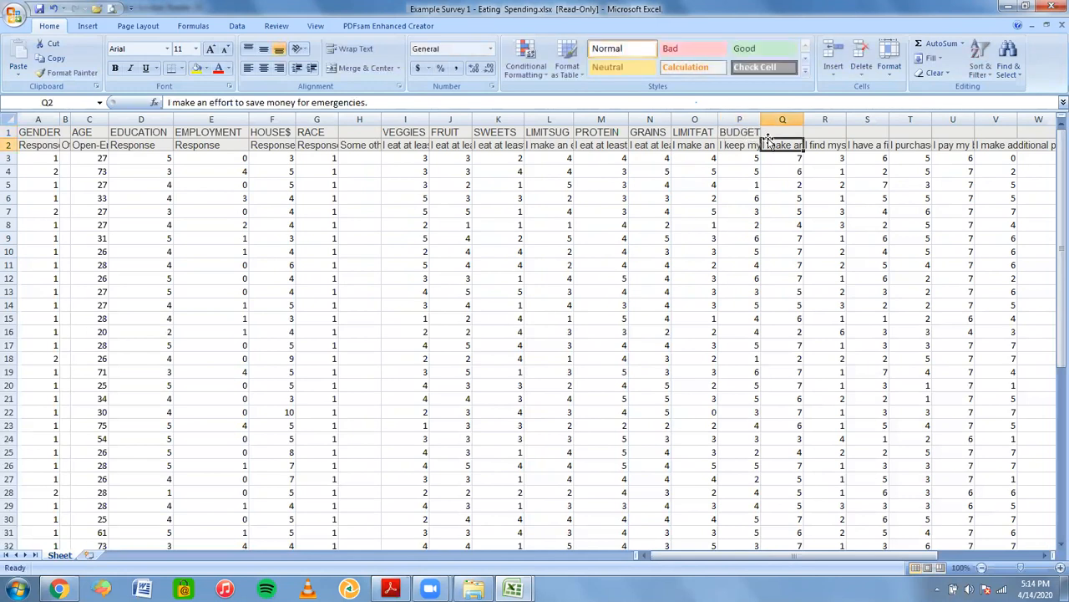
left_click(777, 132)
type("SAV")
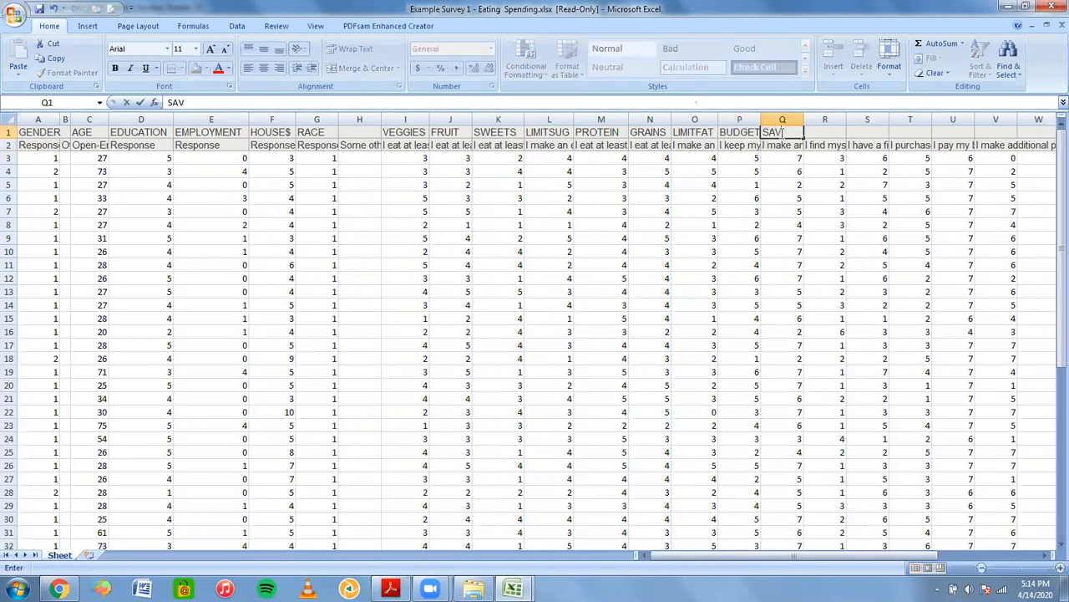
type("INGS")
Step: Enter WITHOUT$ in R1 as the short header for the statement about lacking funds to pay bills
left_click(822, 148)
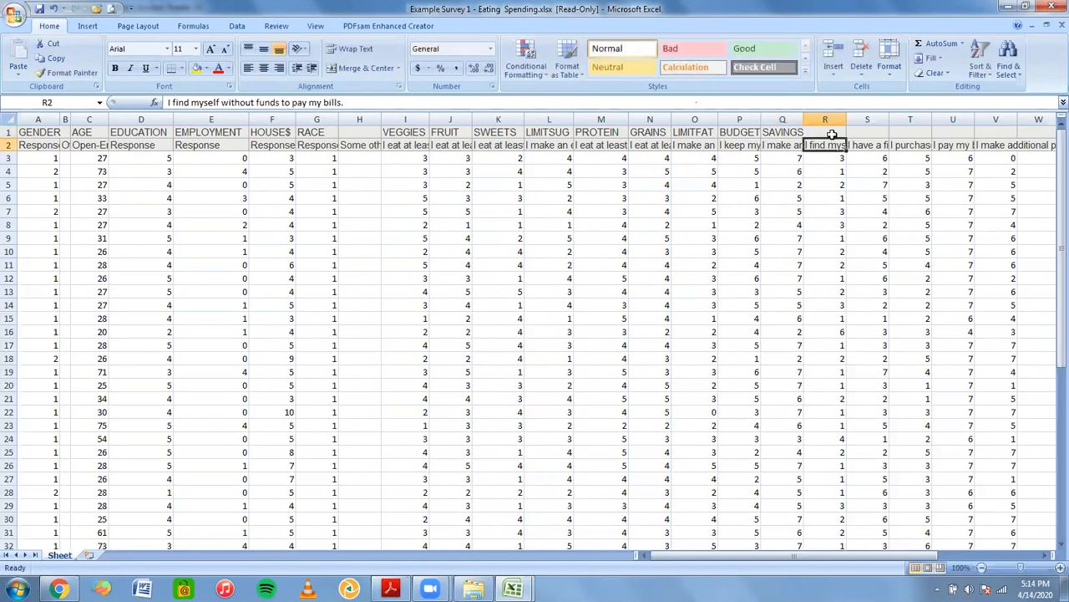
left_click(831, 133)
type("WIL")
type("HOUT$")
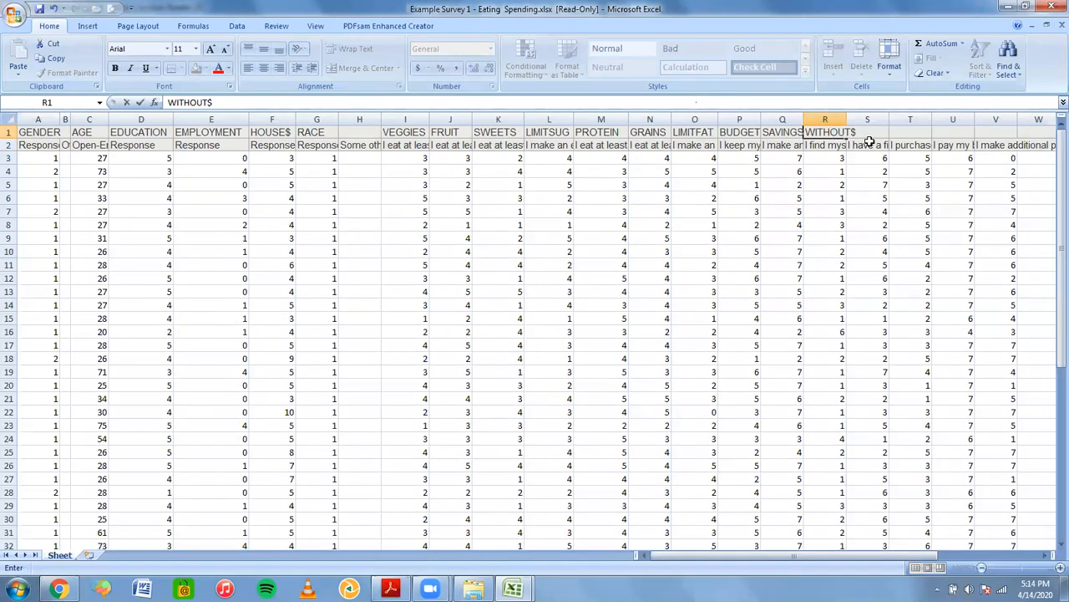
Step: Enter FIXSPEND in S1 as the short header for the fixed monthly spending limit statement
left_click(871, 144)
left_click(873, 131)
left_click(874, 144)
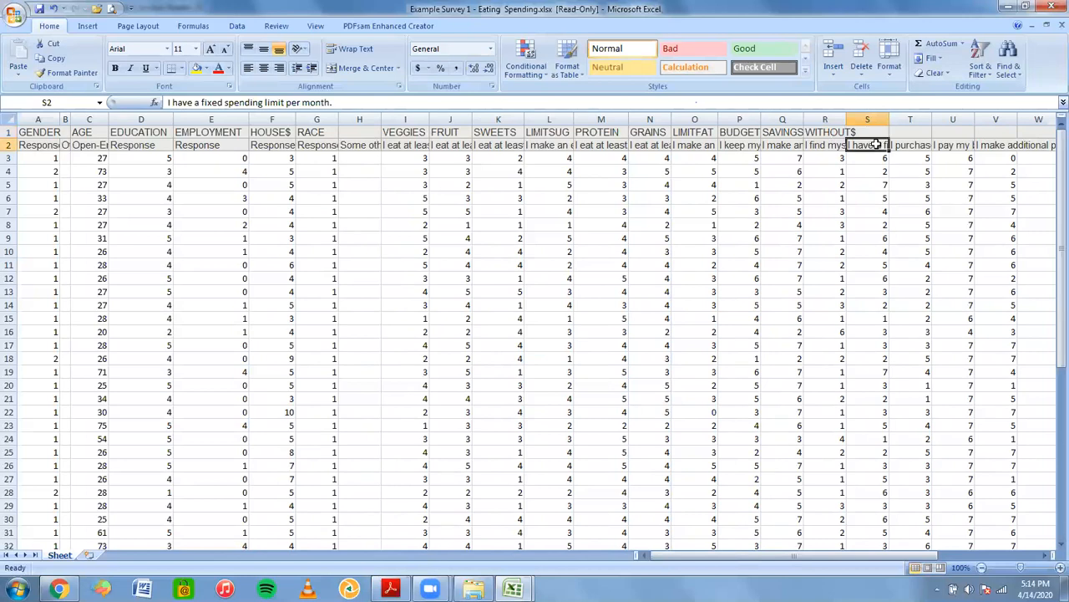
left_click(878, 134)
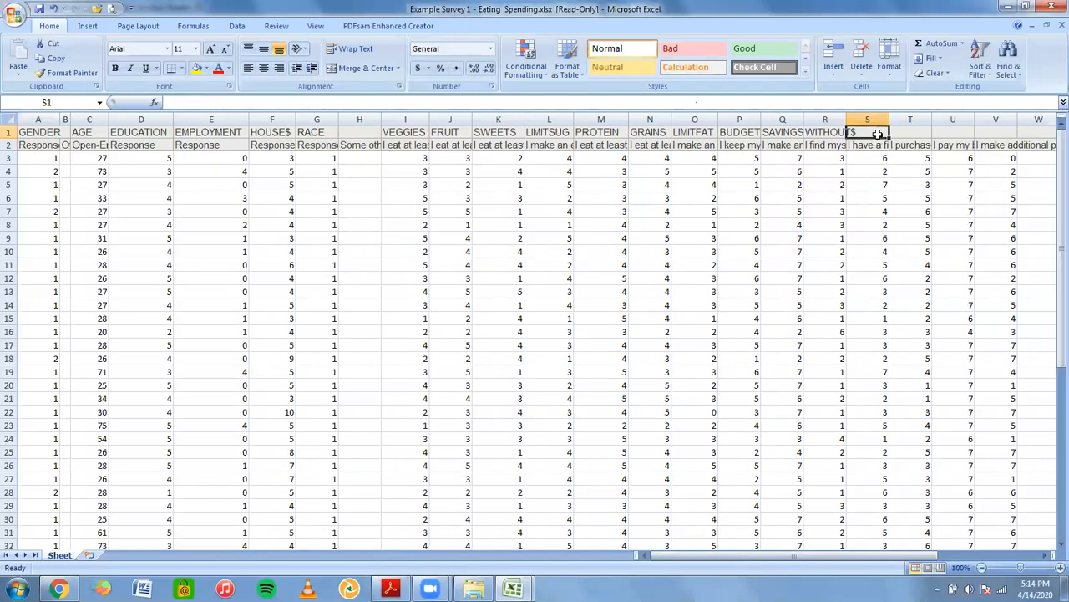
type("FIXSPEND")
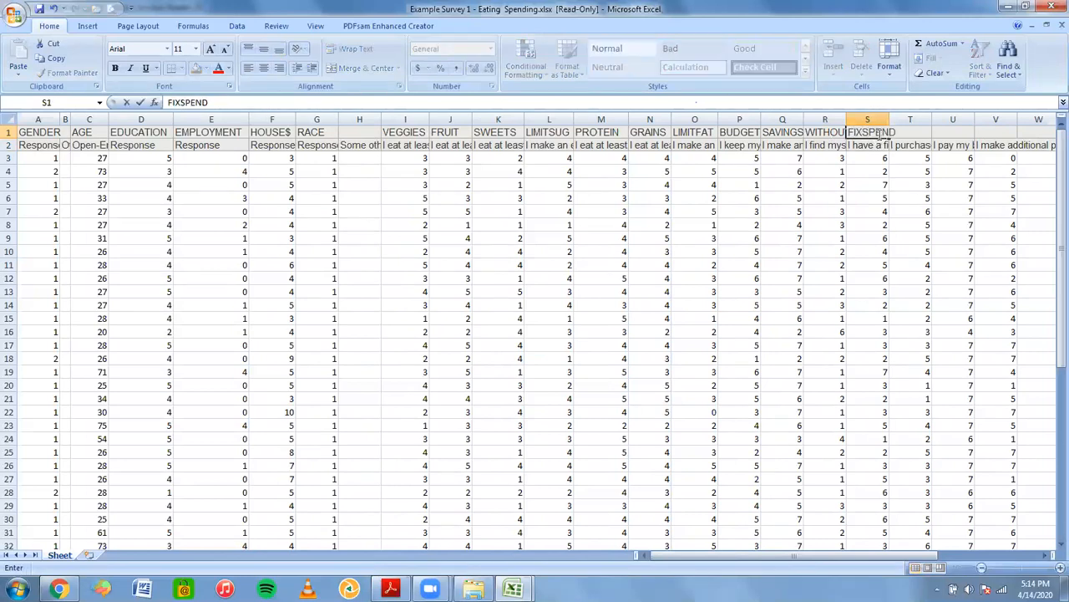
Step: Enter NEED in T1 for the statement about purchasing only needed items and TIMELINESS in U1 for the bill payment statement
left_click(917, 146)
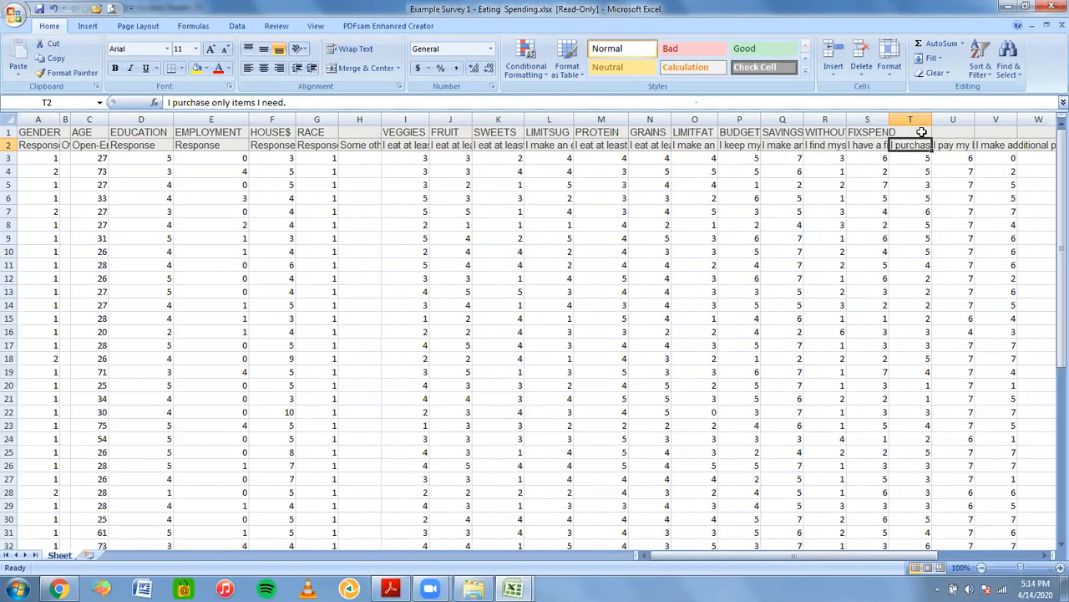
left_click(914, 134)
type("NEED")
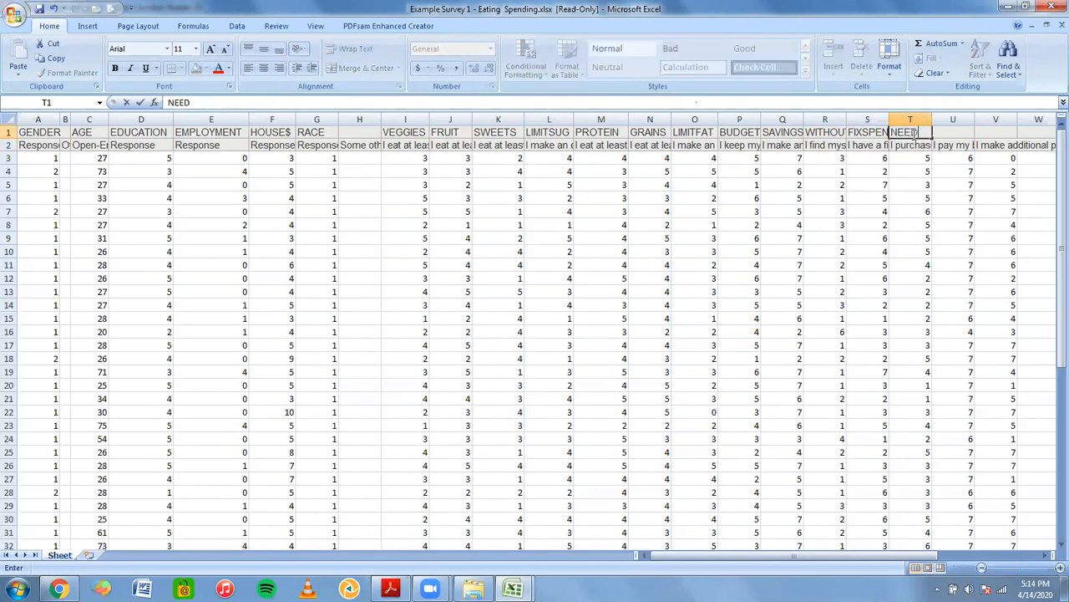
left_click(948, 144)
left_click(949, 133)
type("TIMELINESS")
Step: Enter DEBT in V1 as the short header for the statement about additional payments towards debts
left_click(989, 143)
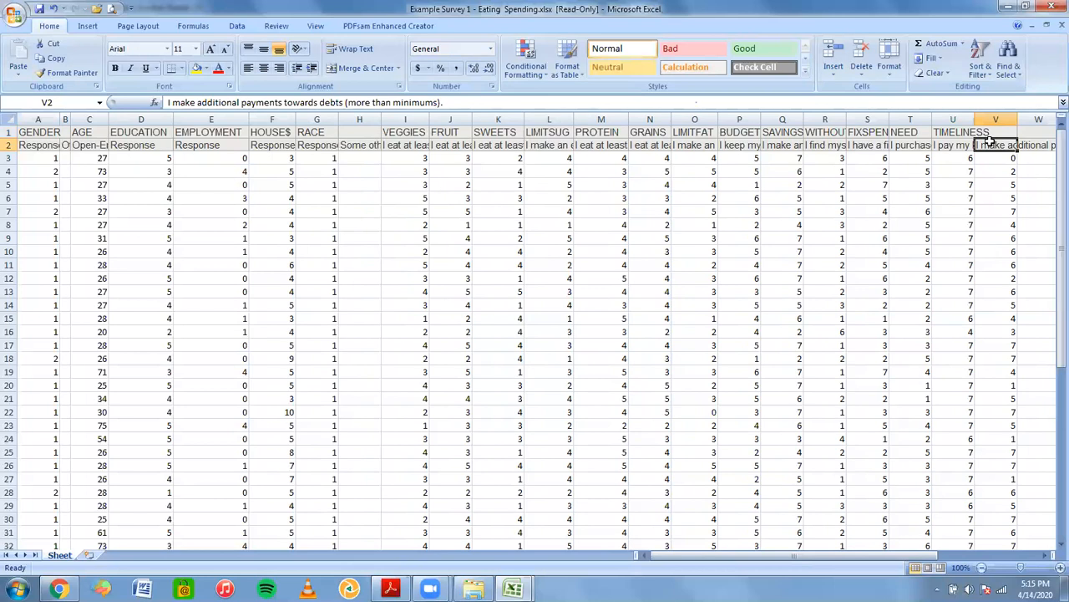
left_click(1008, 132)
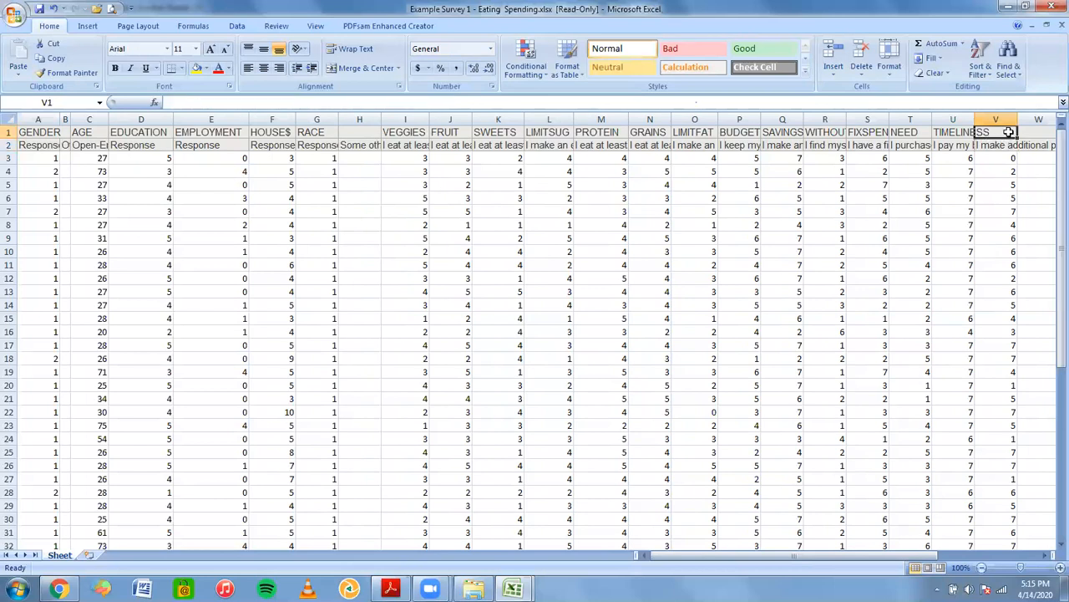
type("DEBT")
left_click(963, 224)
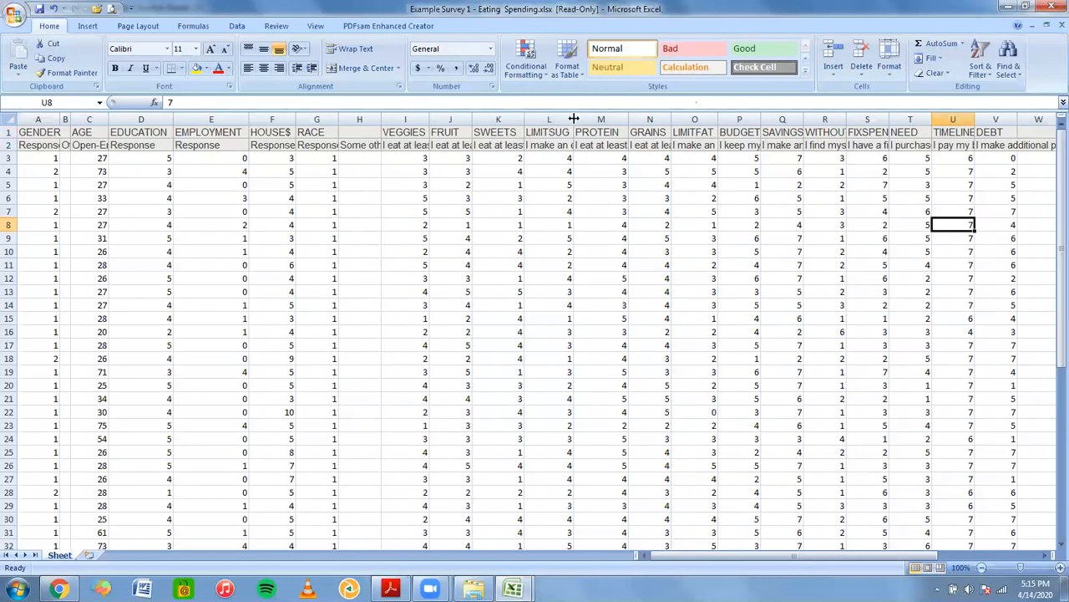
Step: Widen the SAVINGS, WITHOUT$, FIXSPEND and TIMELINESS columns so their full headers fit
left_click_drag(802, 119, 931, 120)
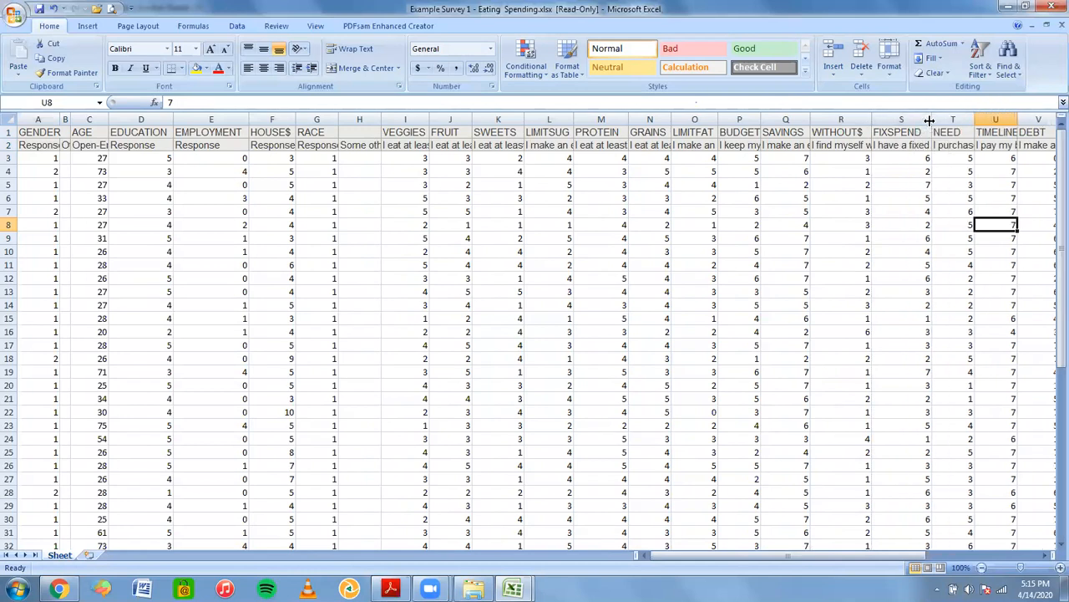
left_click_drag(1018, 119, 1034, 122)
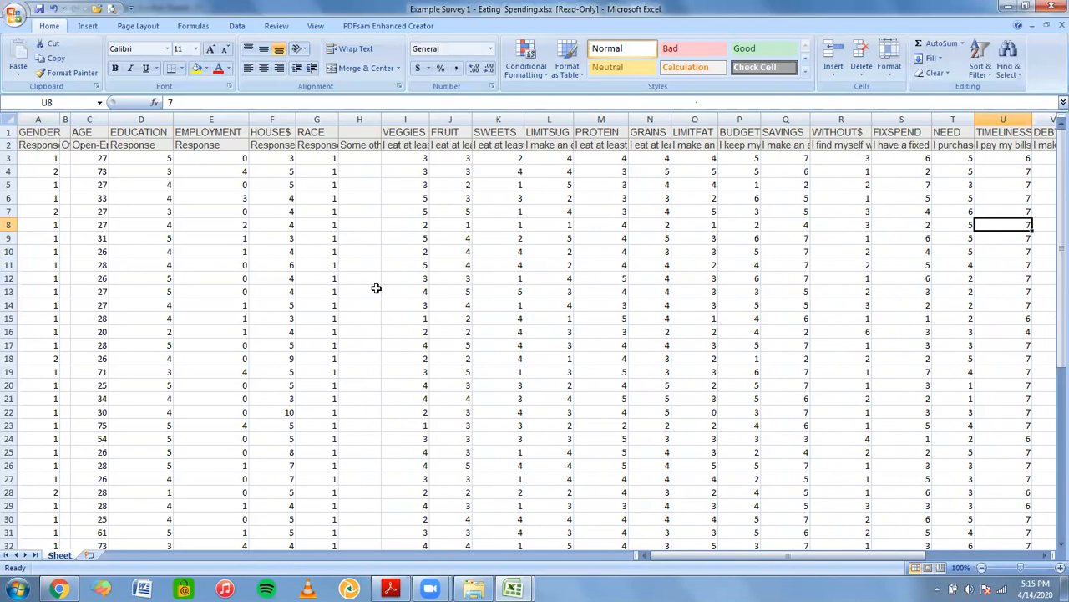
mouse_move(733, 556)
left_mouse_down()
mouse_move(819, 553)
mouse_move(749, 553)
left_mouse_up()
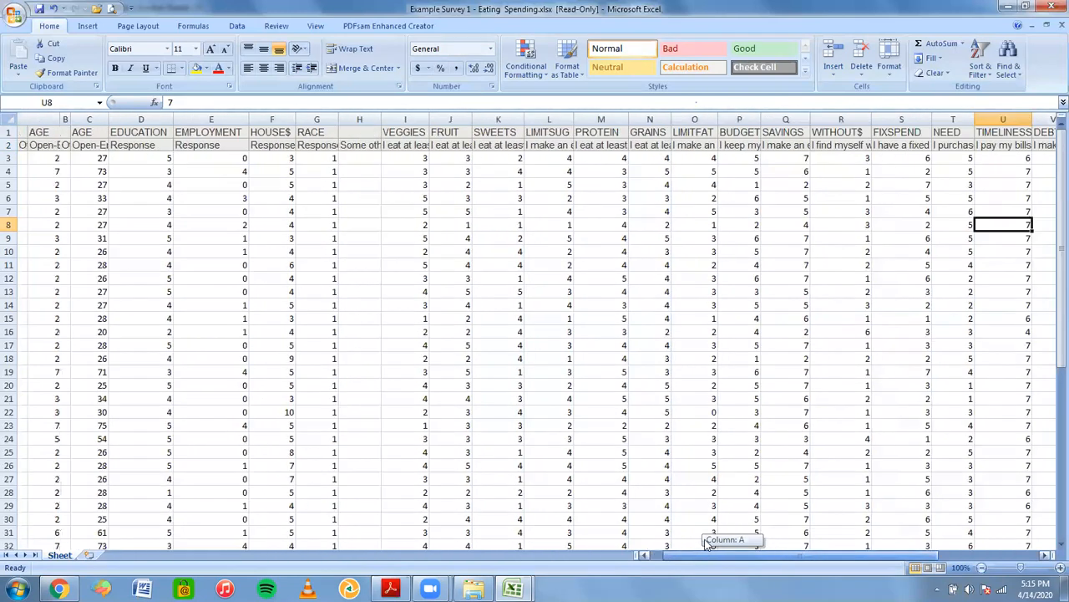
Step: Delete row 2, which holds the original response labels and full statement texts
left_click(10, 145)
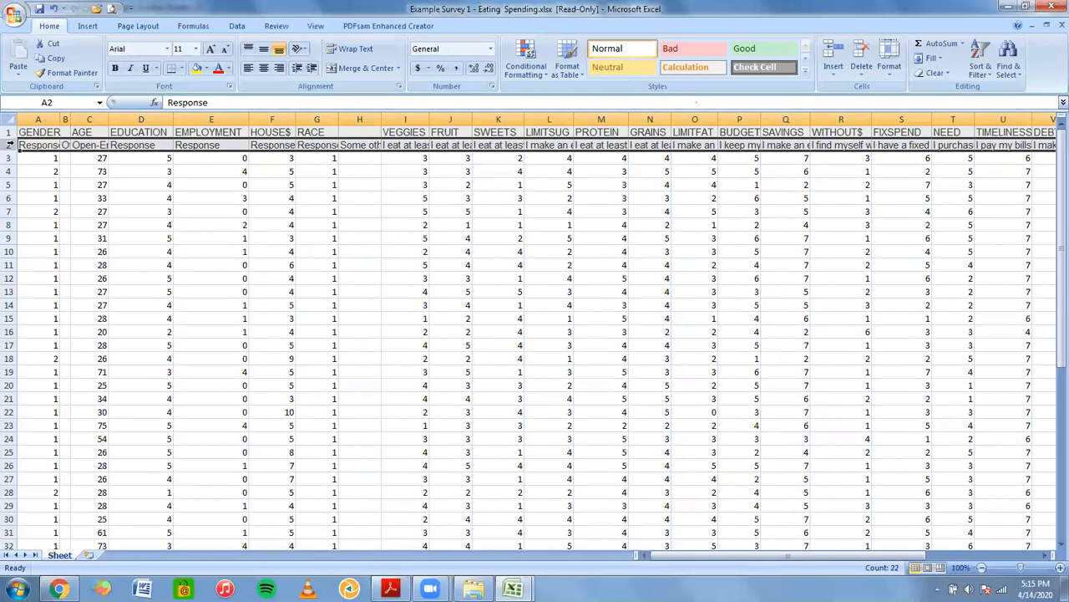
right_click(13, 146)
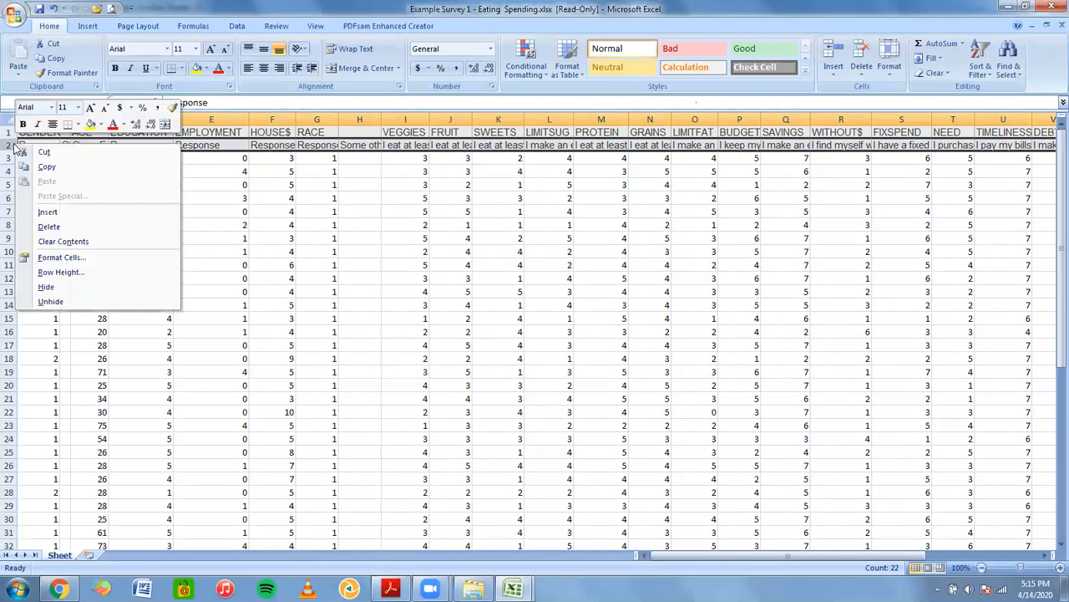
left_click(82, 227)
left_click(179, 238)
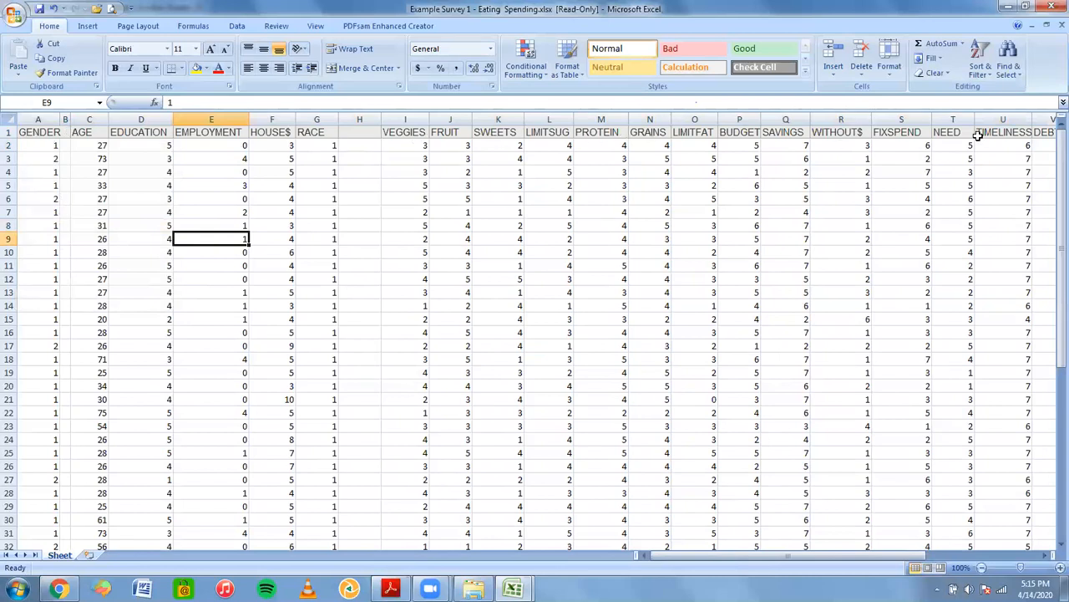
Step: Widen the narrow blank-header column B between GENDER and AGE
left_click(103, 250)
left_click_drag(72, 120, 80, 121)
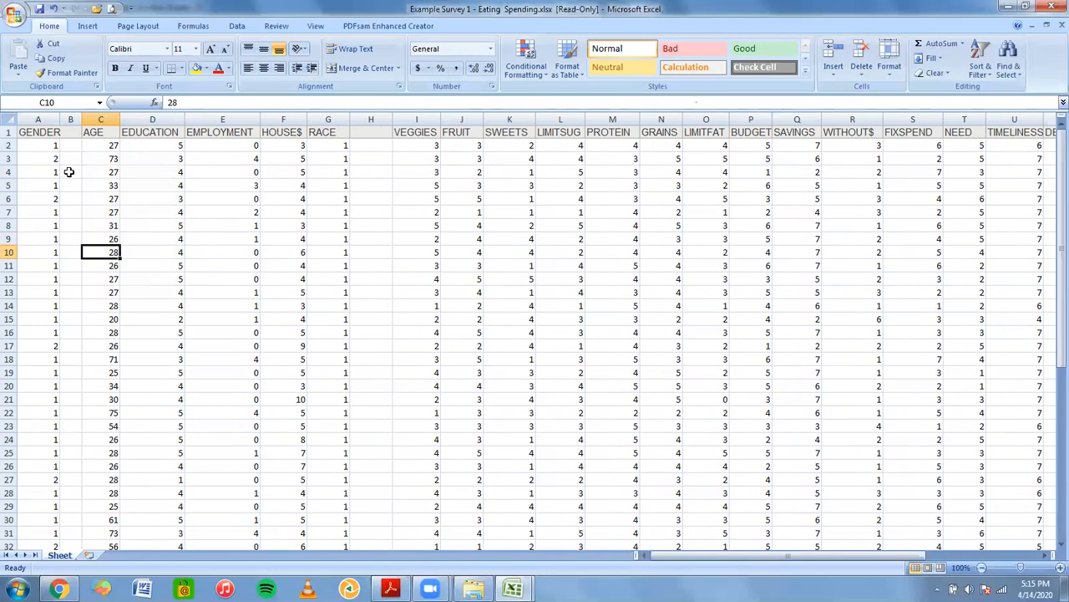
left_click(358, 173)
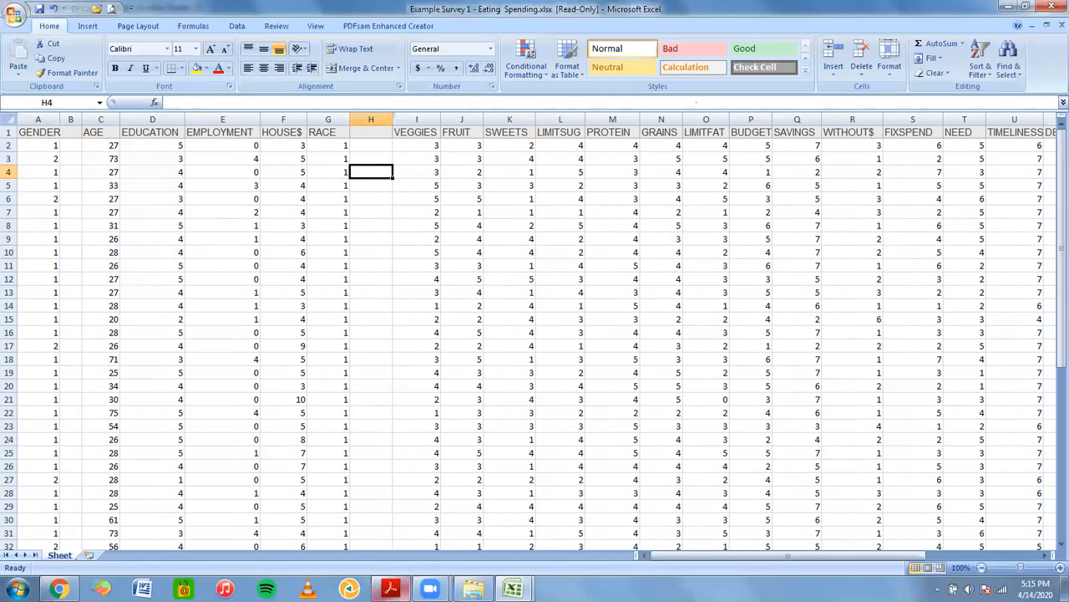
Step: Check the gender question and its Other (specify) field on the survey PDF's first page, and return to the Example Survey 1 workbook
left_click(391, 589)
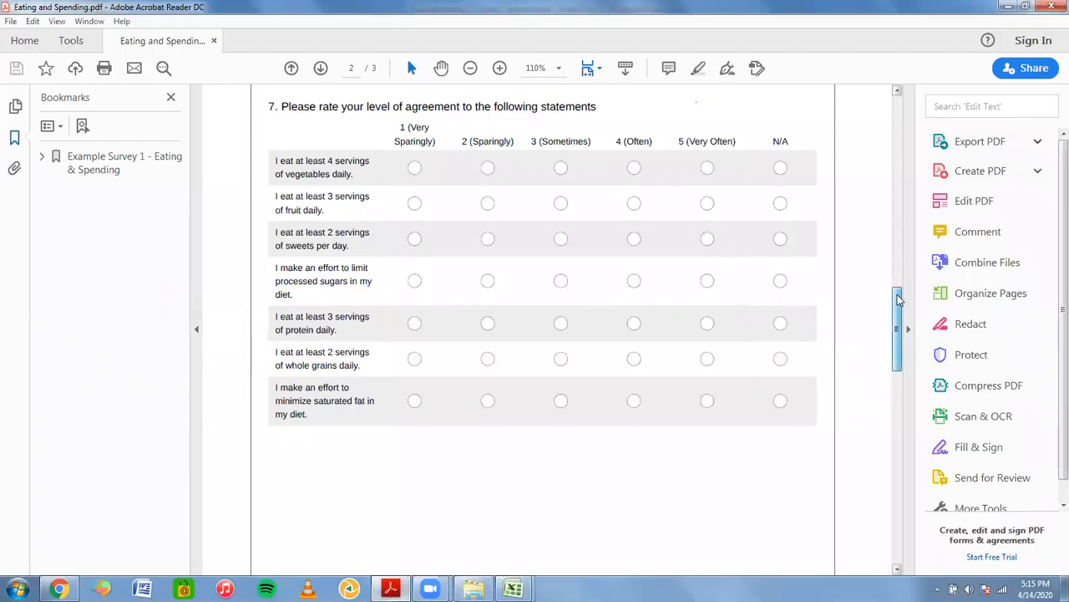
left_click_drag(900, 324, 916, 110)
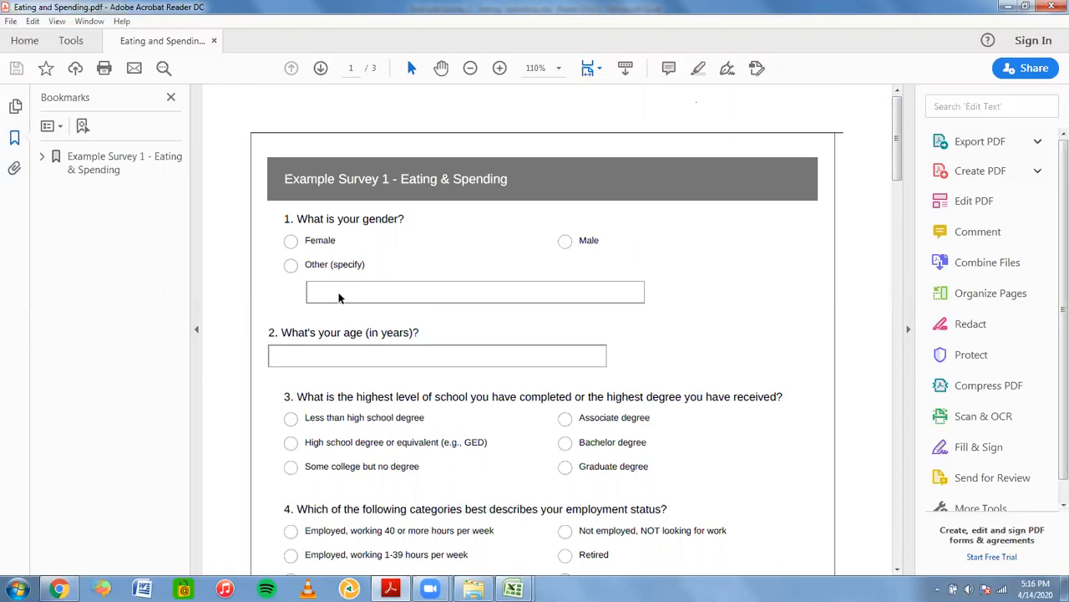
mouse_move(513, 589)
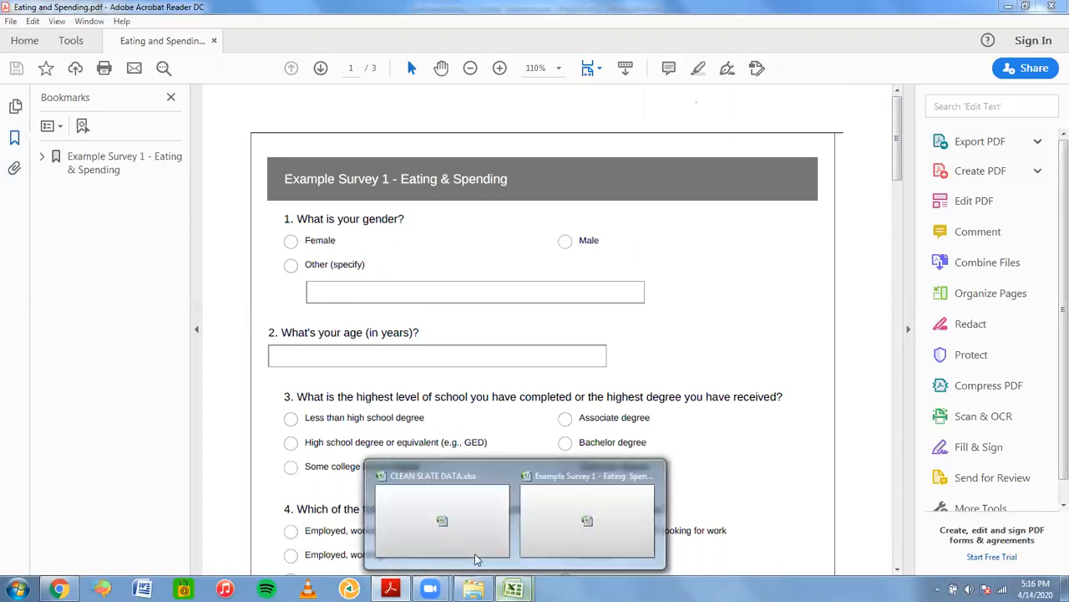
left_click(585, 527)
Step: Look through all rows of column B beside GENDER for any written-in Other responses
left_click(74, 145)
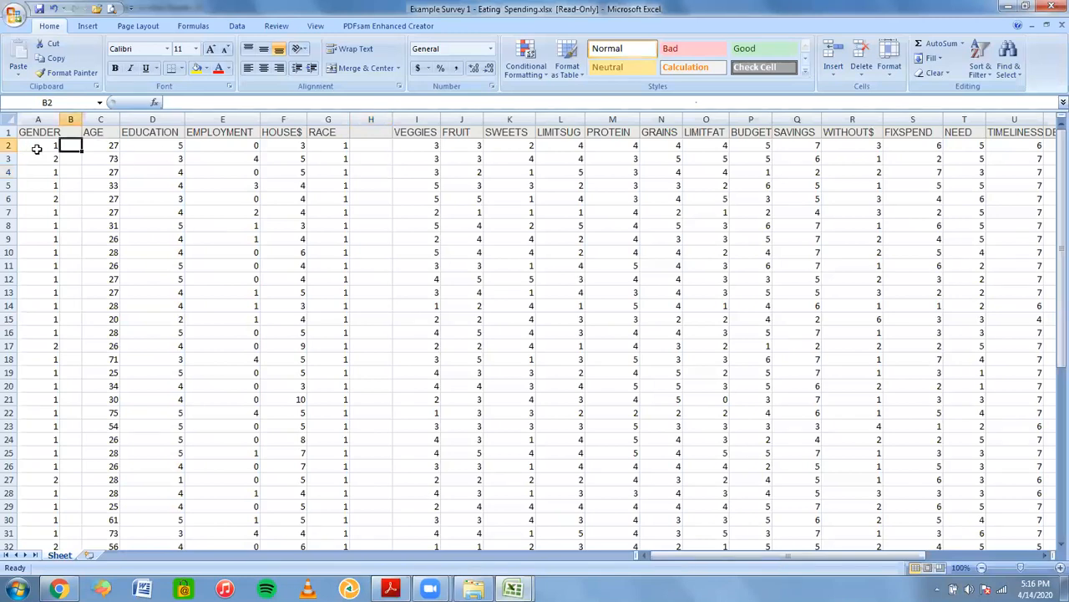
left_click(37, 149)
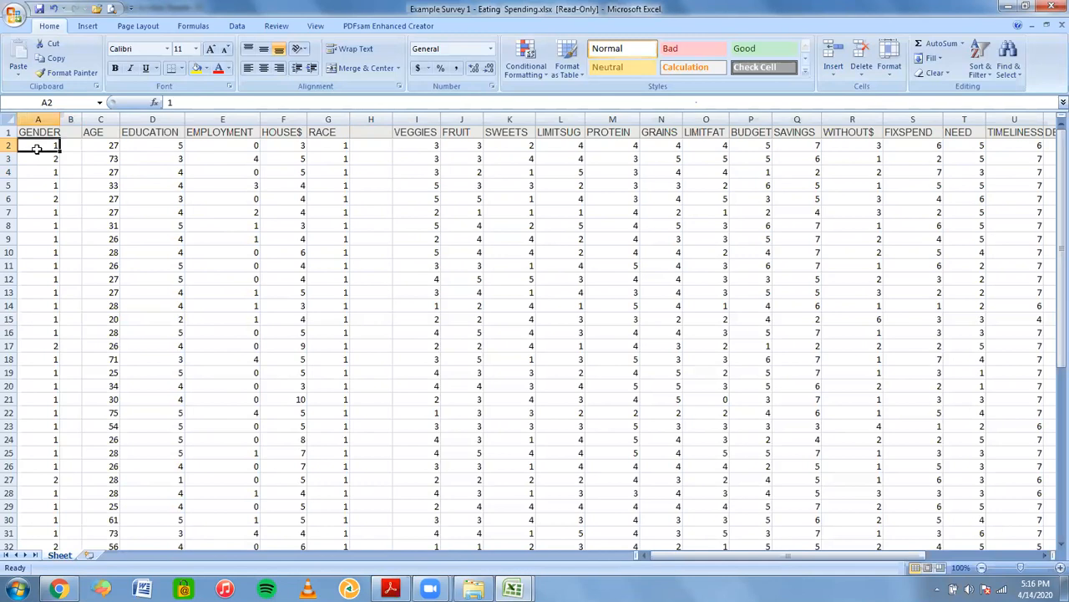
left_click(71, 148)
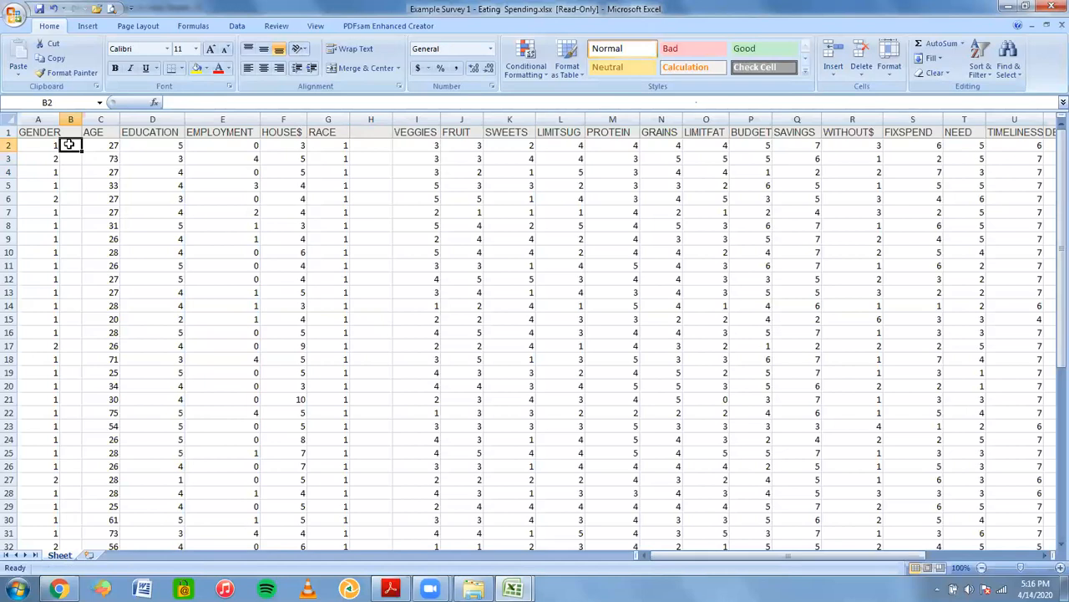
key("Down")
key("Down")
key("Down")
key("Down")
key("Down")
key("Down")
key("Down")
key("Down")
key("Down")
key("Down")
key("Down")
key("Down")
key("Down")
key("Down")
key("Down")
key("Down")
key("Down")
key("Down")
key("Down")
key("Down")
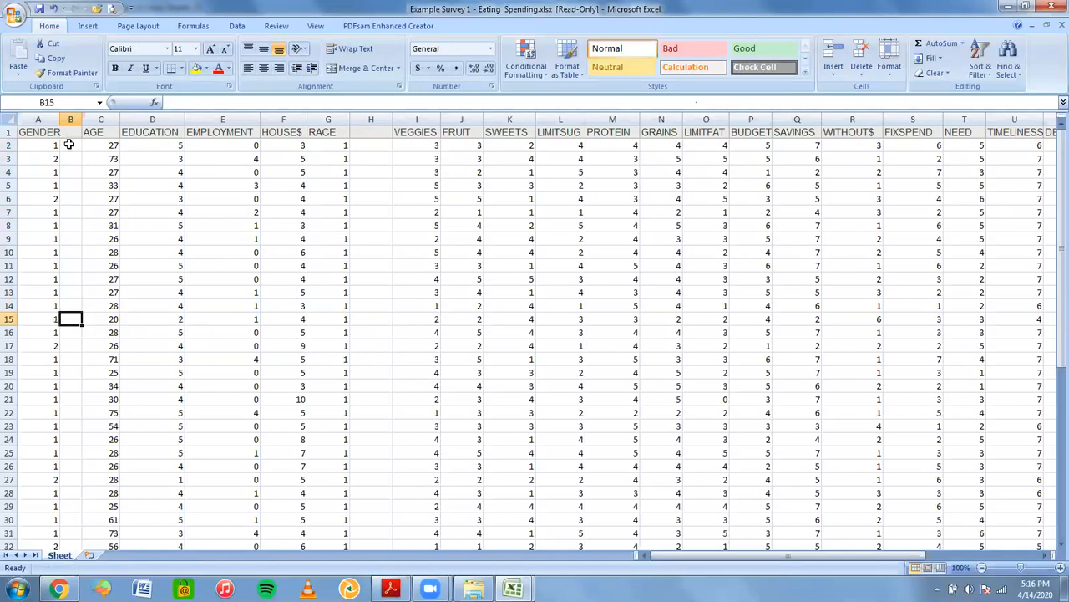
key("Down")
key("Down")
key("Down")
key("Down")
key("Down")
key("Down")
key("Down")
key("Down")
key("Down")
key("Down")
key("Down")
key("Down")
key("Down")
key("Down")
key("Down")
key("Up")
key("Up")
key("Up")
key("Up")
key("Up")
key("Up")
key("Up")
key("Up")
key("Up")
key("Up")
key("Up")
key("Up")
key("Up")
key("Up")
key("Up")
key("Up")
key("Up")
key("Up")
key("Up")
key("Up")
key("Up")
key("Up")
key("Up")
key("Up")
key("Up")
key("Up")
key("Up")
key("Up")
key("Up")
key("Up")
key("Up")
key("Up")
key("Up")
key("Up")
key("Up")
key("Up")
key("Up")
key("Up")
key("Up")
key("Up")
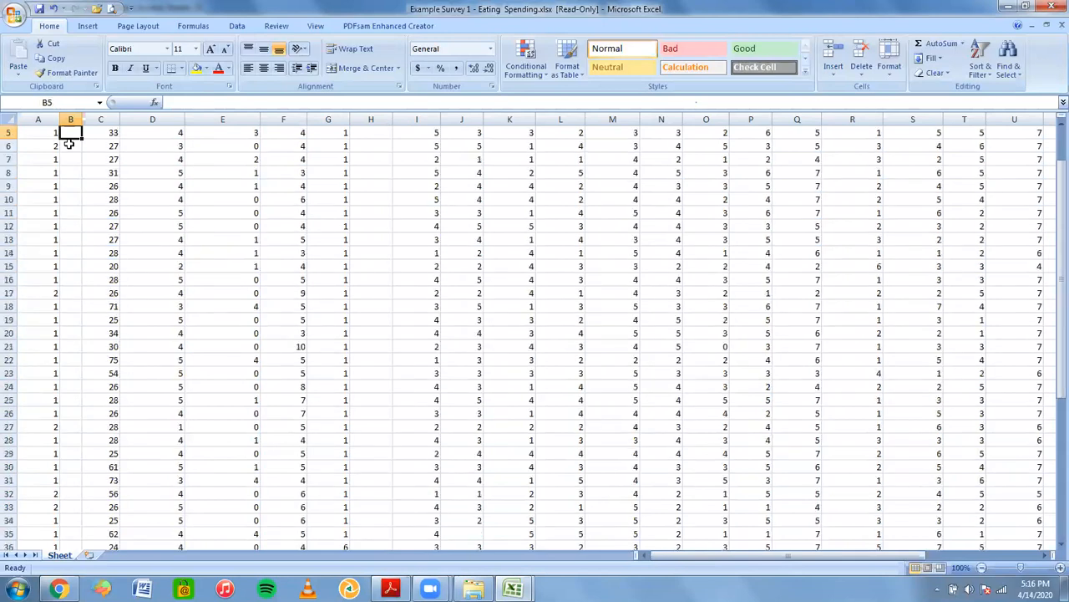
key("Up")
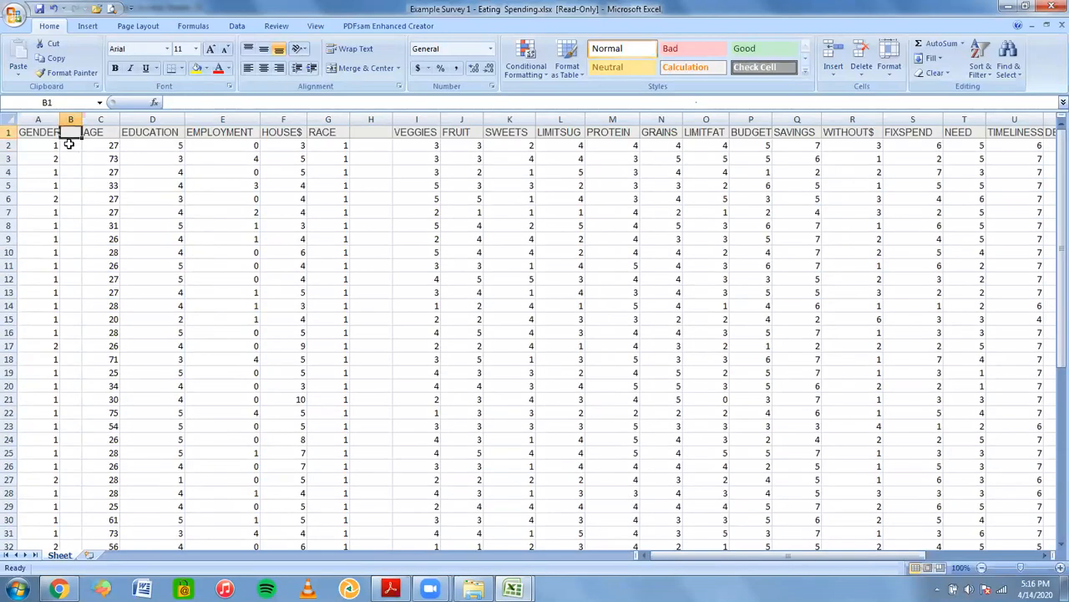
Step: Delete the empty column B between GENDER and AGE
right_click(74, 121)
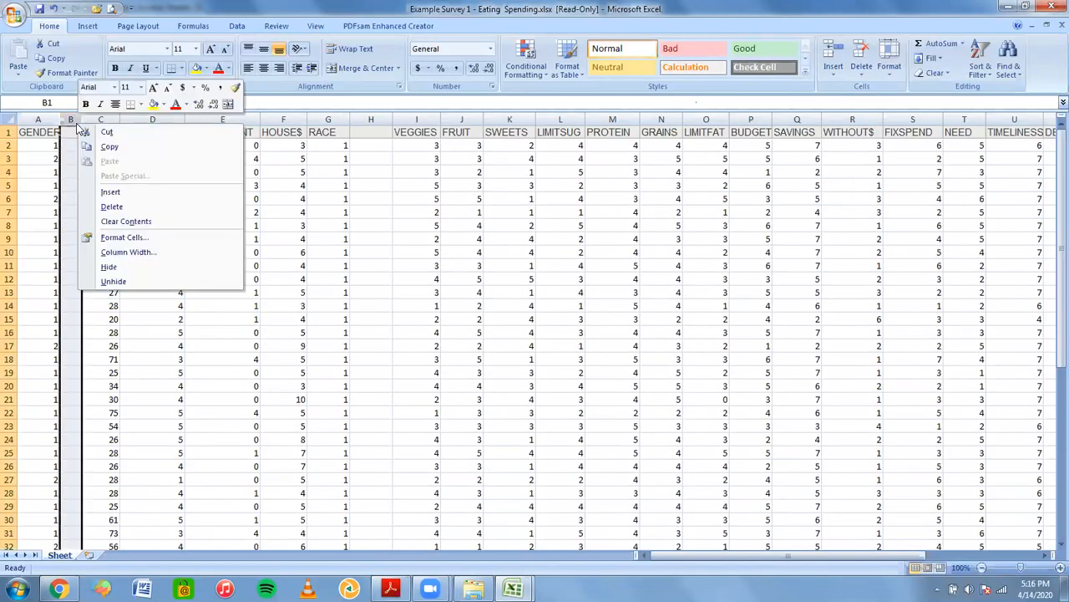
left_click(115, 208)
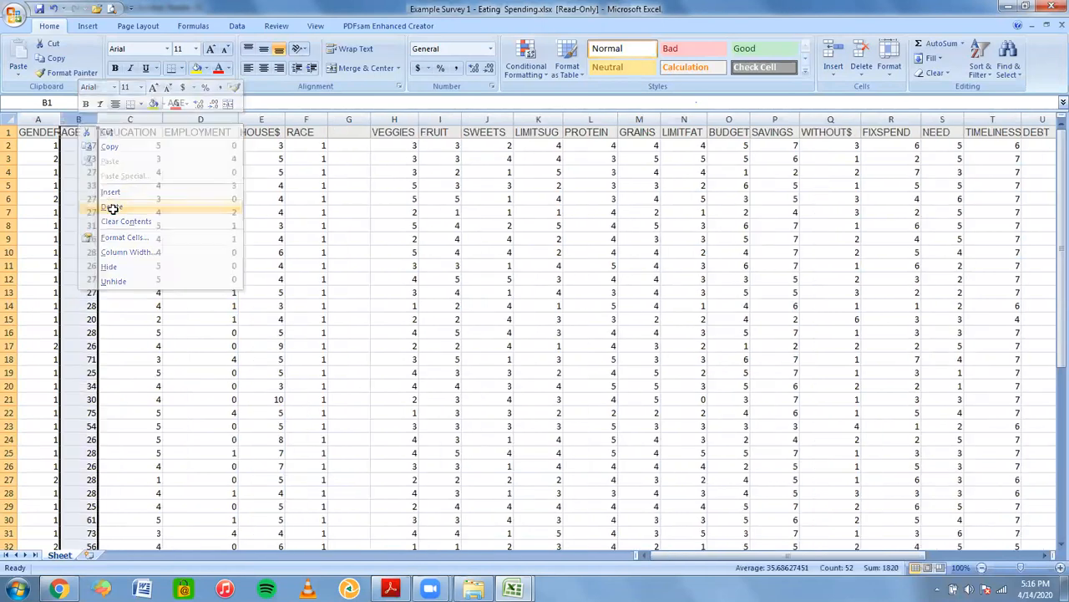
left_click(213, 224)
Step: Look through all rows of column G beside RACE for any written-in responses
left_click(355, 148)
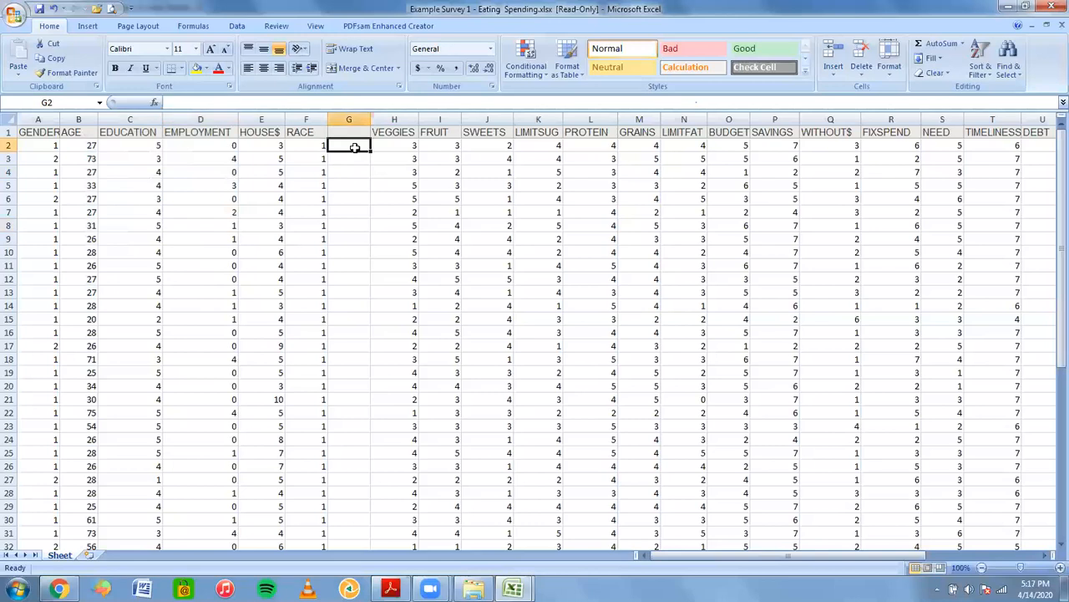
key("Down")
key("Down")
key("Down")
key("Down")
key("Down")
key("Down")
key("Down")
key("Down")
key("Down")
key("Down")
key("Down")
key("Down")
key("Down")
key("Down")
key("Down")
key("Down")
key("Down")
key("Down")
key("Down")
key("Down")
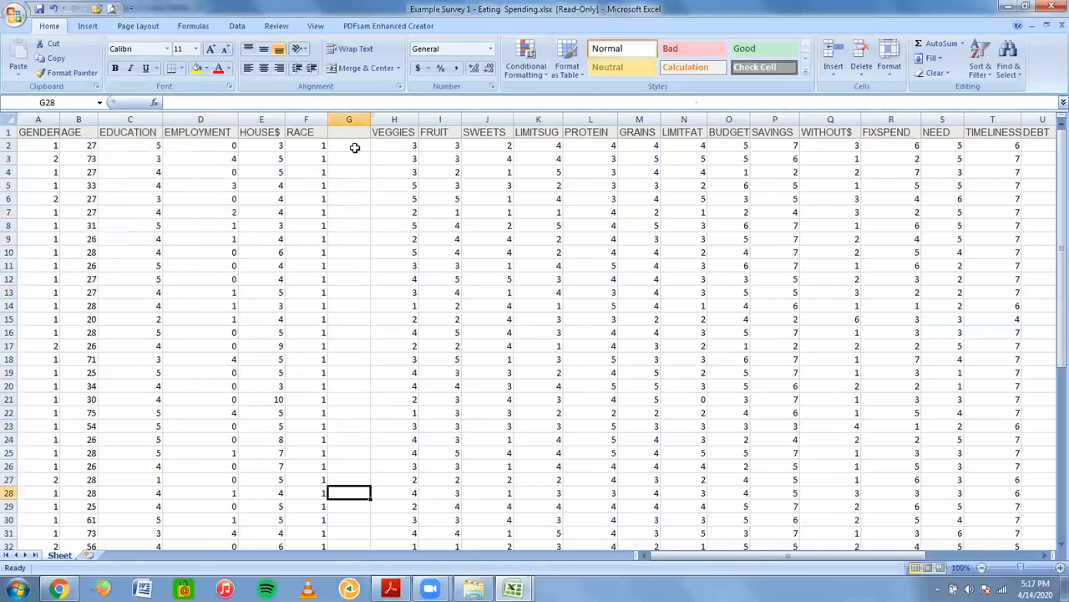
key("Down")
key("Down")
key("Down")
key("Down")
key("Down")
key("Down")
key("Down")
key("Down")
key("Down")
key("Down")
key("Down")
key("Down")
key("Down")
key("Down")
key("Down")
key("Down")
key("Down")
key("Down")
key("Down")
key("Up")
key("Up")
key("Up")
key("Up")
key("Up")
key("Up")
key("Up")
key("Up")
key("Up")
key("Up")
key("Up")
key("Up")
key("Up")
key("Up")
key("Up")
key("Up")
key("Up")
key("Up")
key("Up")
key("Up")
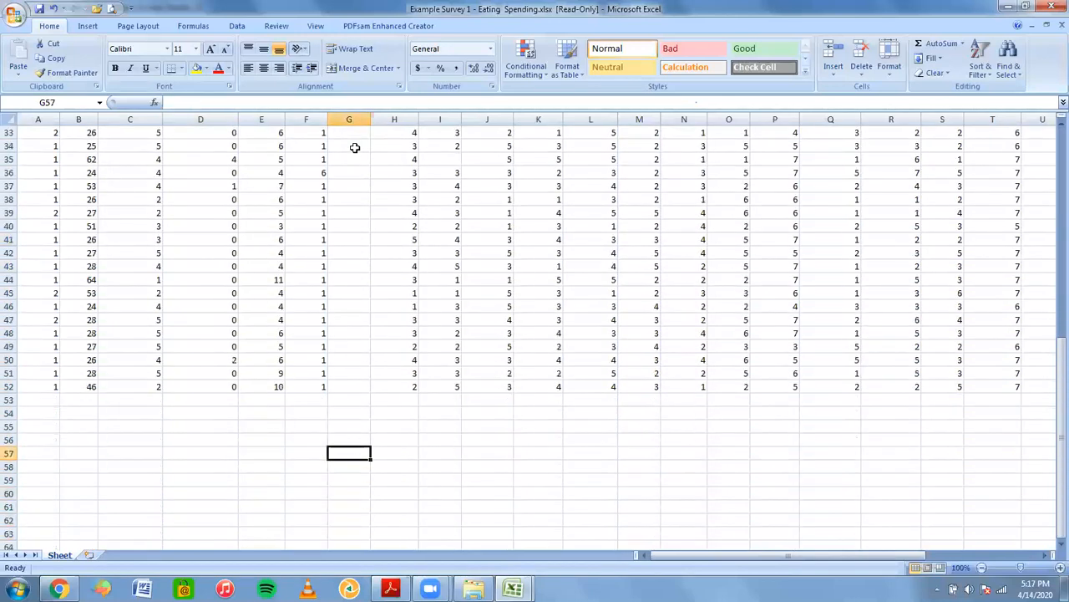
key("Up")
key("Up")
key("Up")
key("Up")
key("Up")
key("Up")
key("Up")
key("Up")
key("Up")
key("Up")
key("Up")
key("Up")
key("Up")
key("Up")
key("Up")
key("Up")
key("Up")
key("Up")
key("Up")
key("Up")
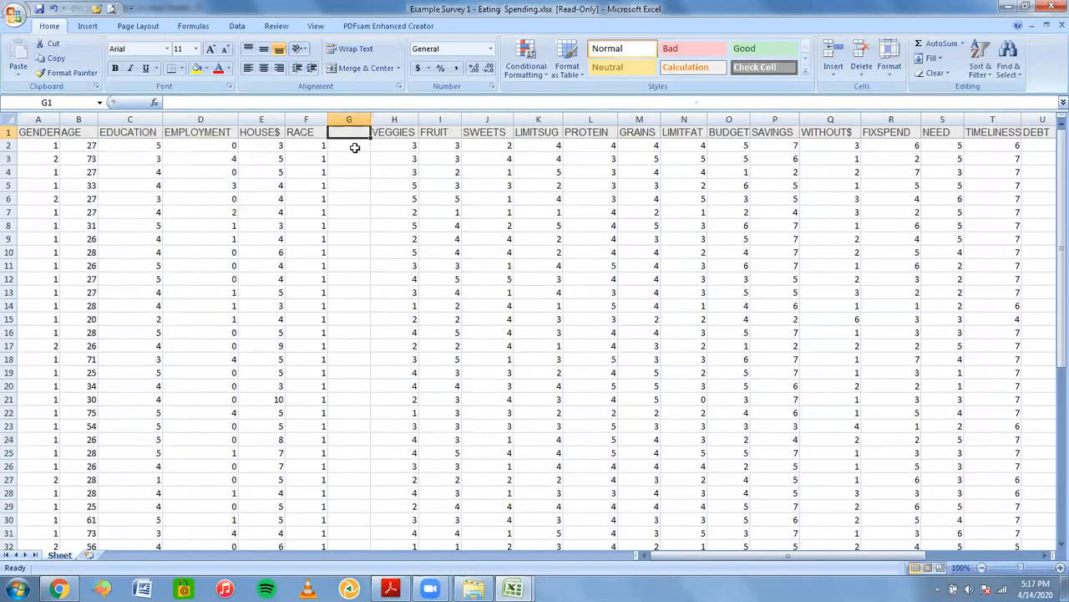
right_click(357, 121)
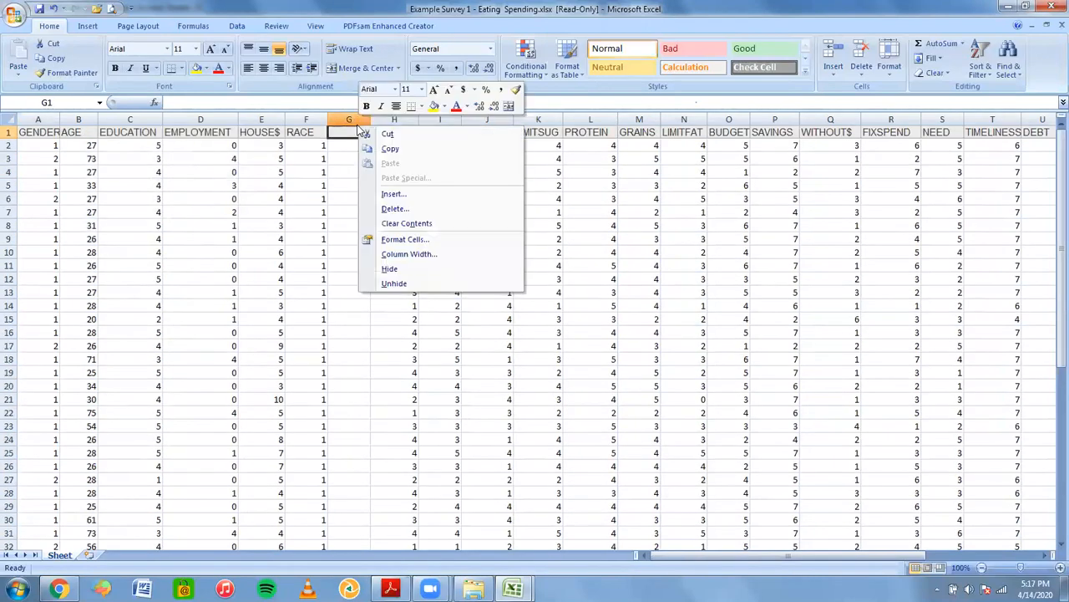
left_click(392, 209)
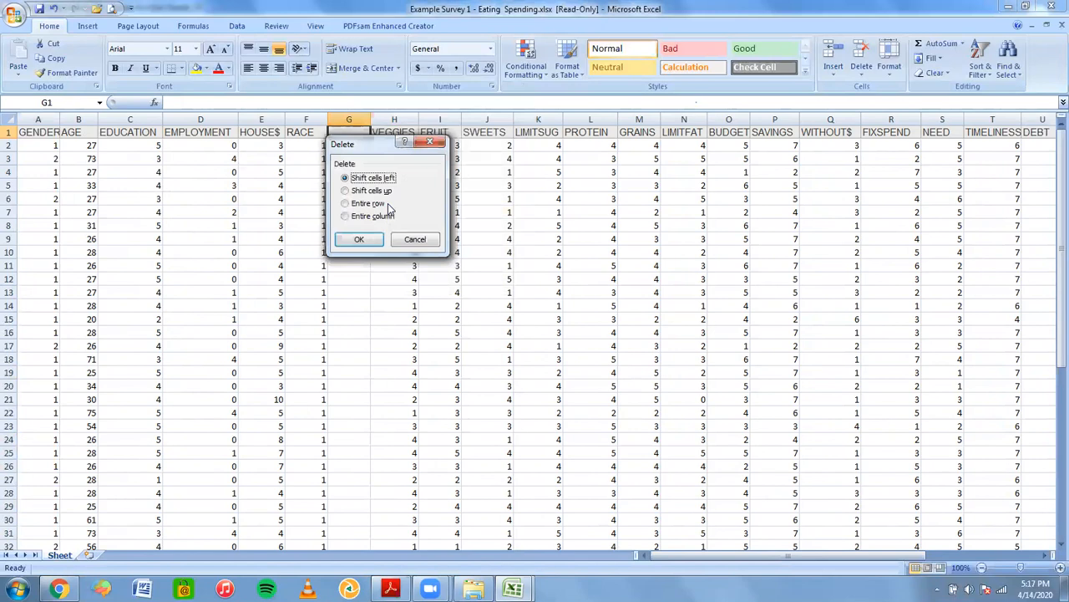
left_click(430, 144)
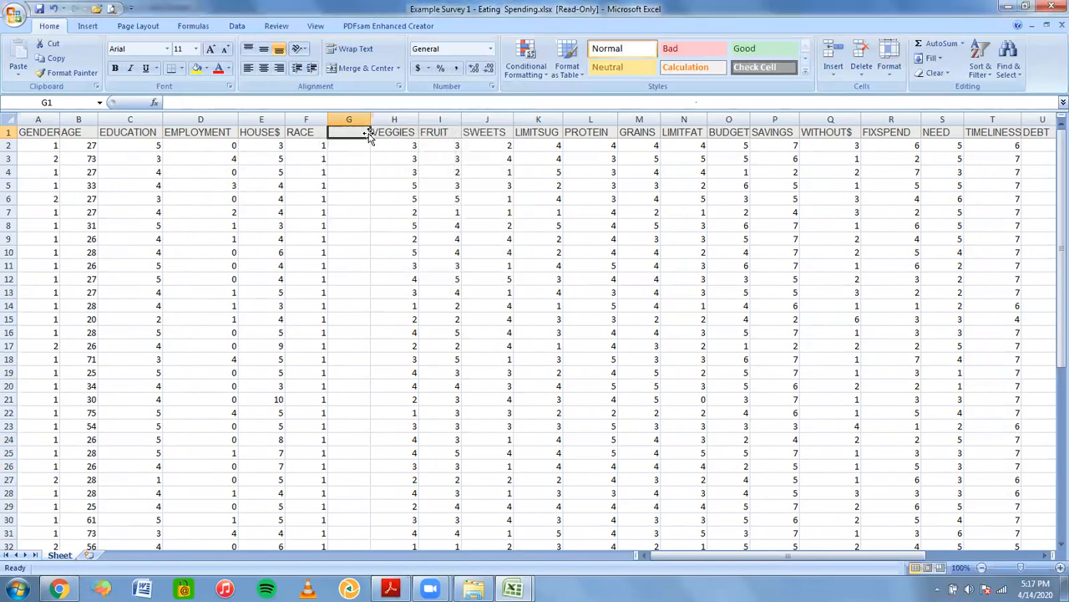
Step: Delete the empty column G between RACE and VEGGIES, and slightly widen the GENDER column
right_click(360, 119)
left_click(392, 209)
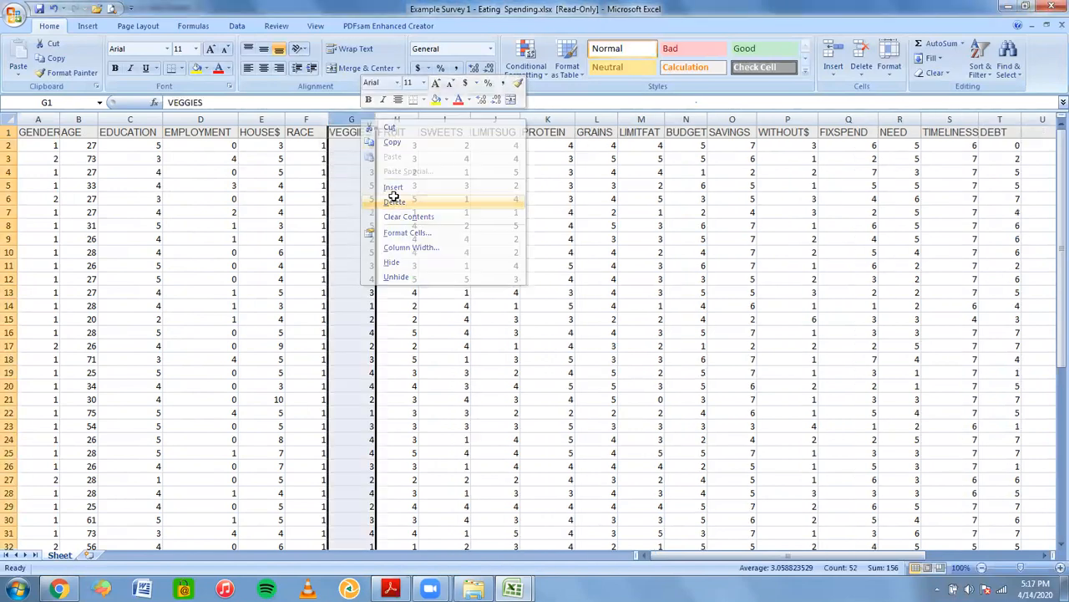
left_click(361, 280)
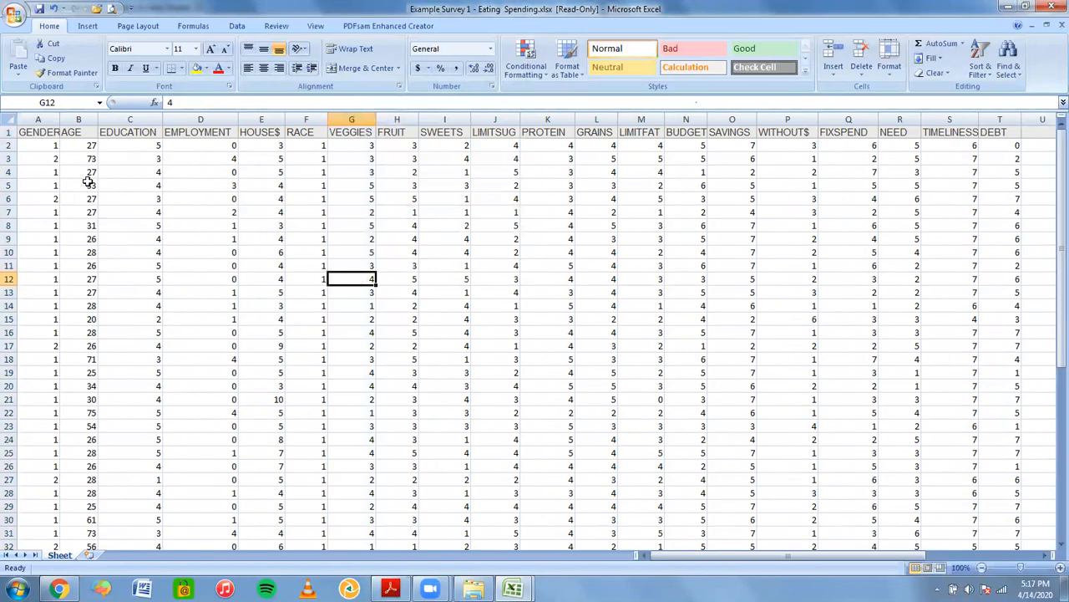
left_click_drag(58, 119, 64, 119)
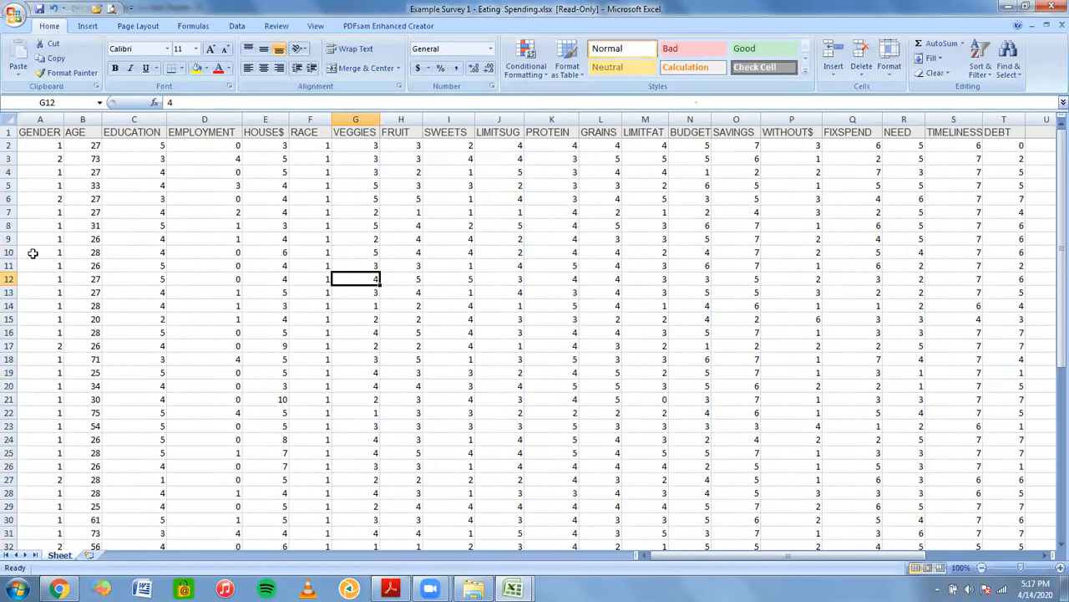
left_click(554, 372)
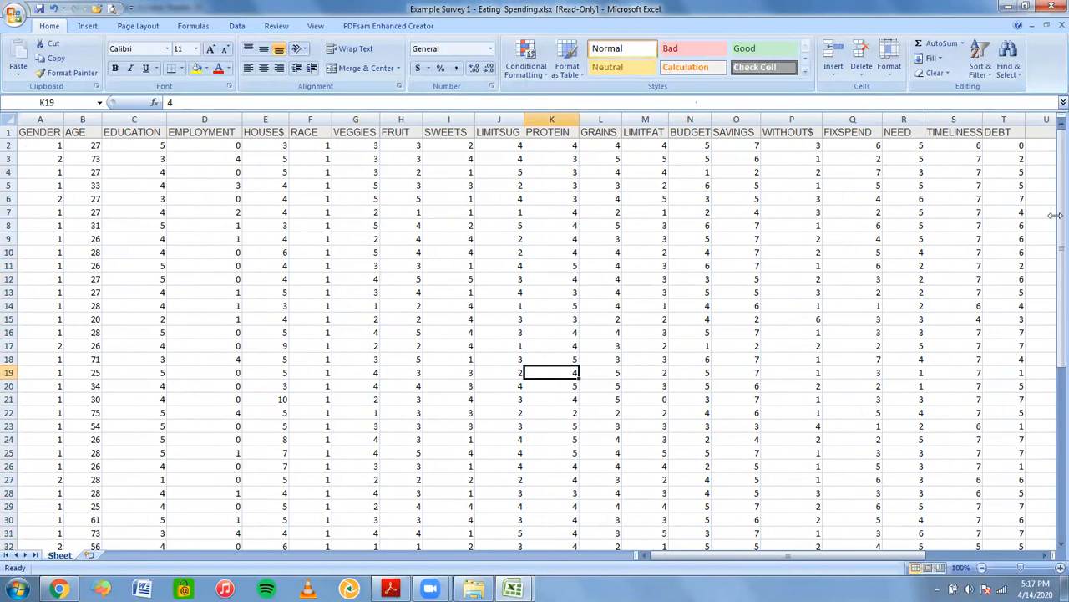
Step: Look through the survey rows for missing responses, selecting the blank FRUIT cell in row 35, and return to the header row
mouse_move(1054, 215)
left_mouse_down()
mouse_move(1051, 480)
mouse_move(1051, 203)
left_mouse_up()
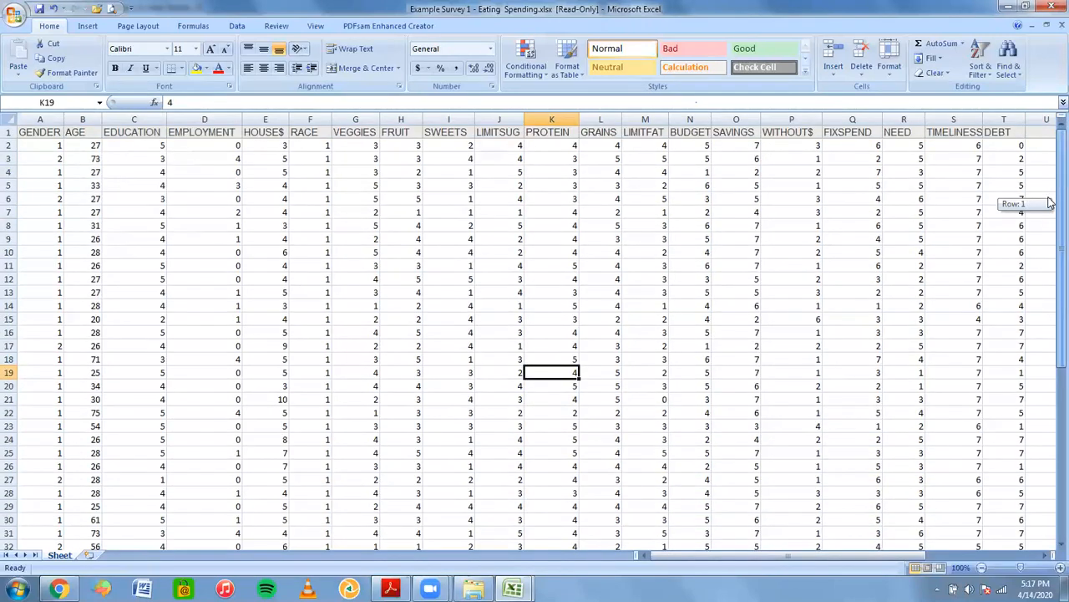
left_click_drag(1051, 203, 1053, 276)
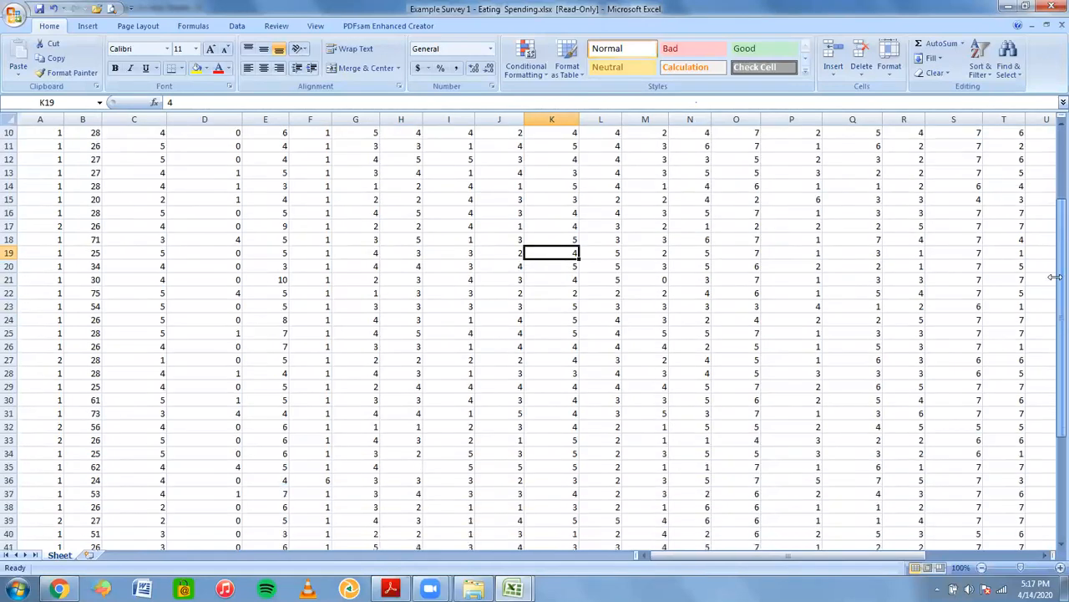
left_click(400, 466)
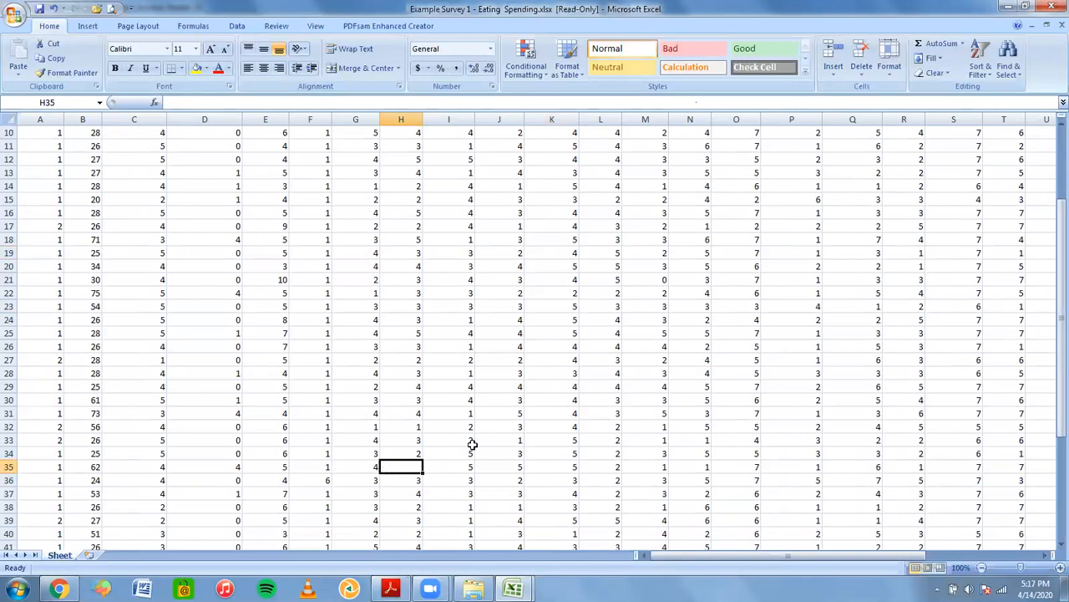
left_click_drag(1051, 376, 1051, 193)
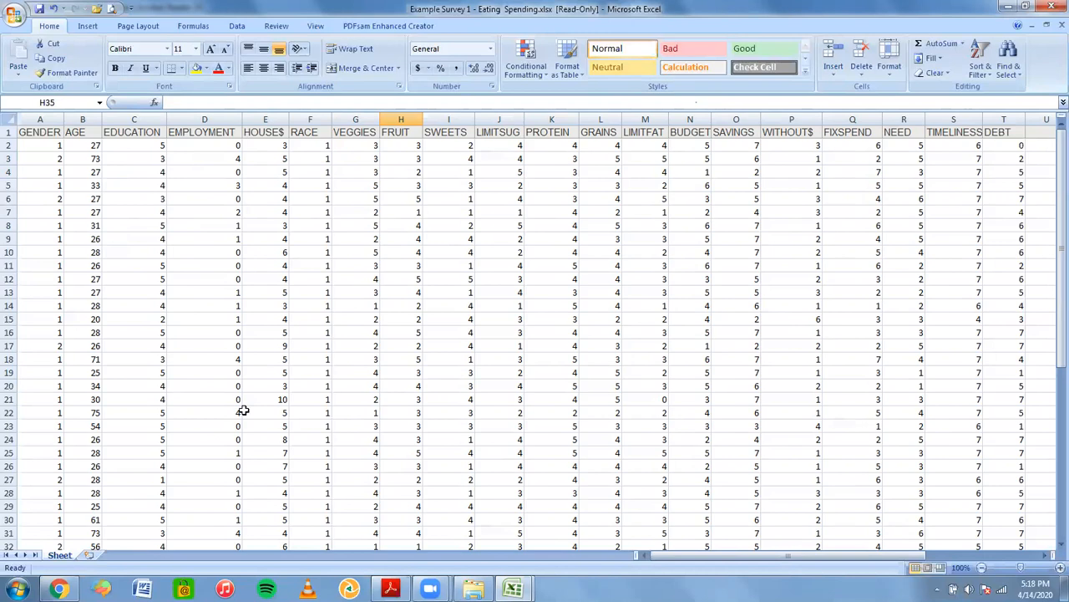
Step: Select the EMPLOYMENT column, check the employment status question on the survey PDF, and return to the Example Survey 1 workbook
left_click(204, 119)
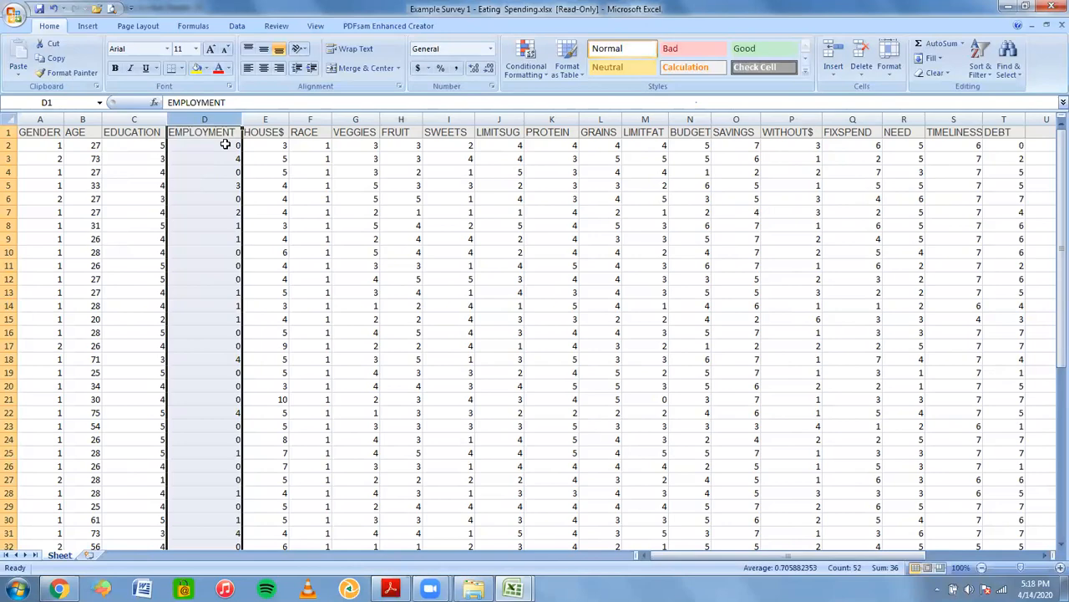
left_click(390, 589)
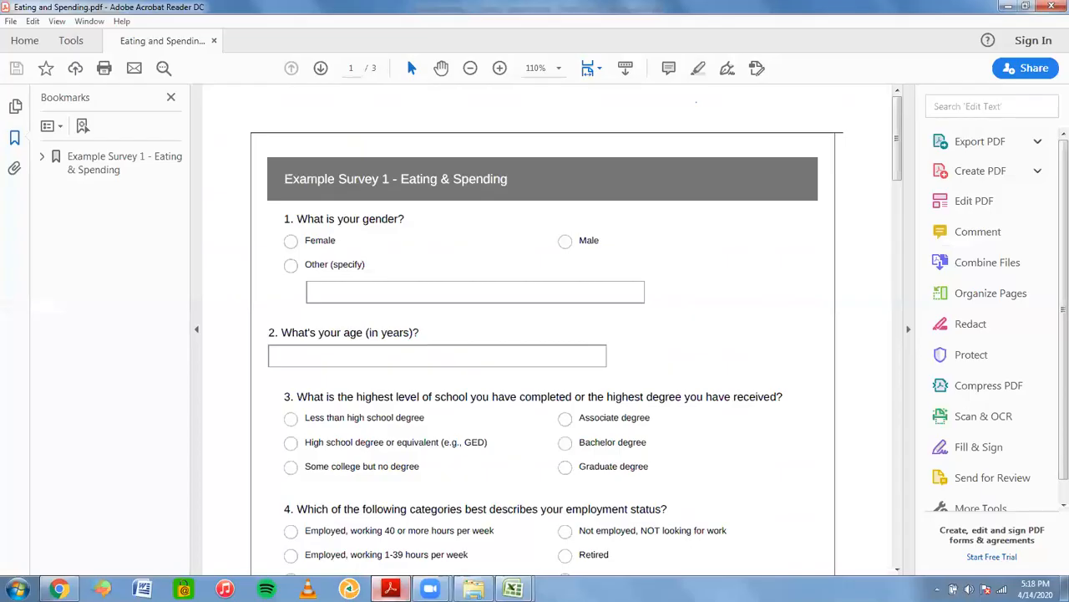
left_click_drag(895, 158, 894, 220)
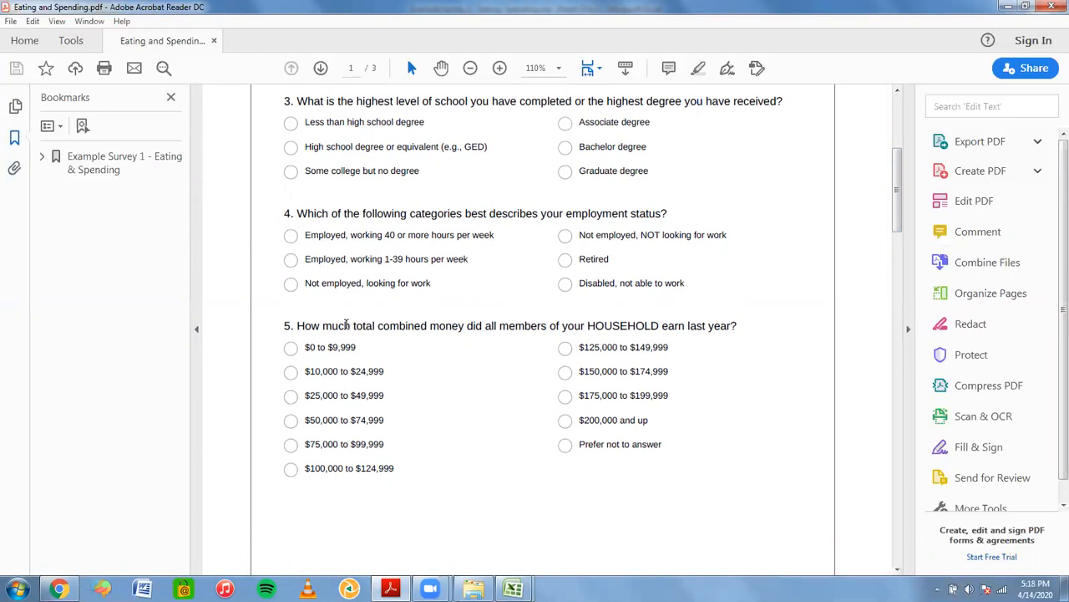
mouse_move(513, 589)
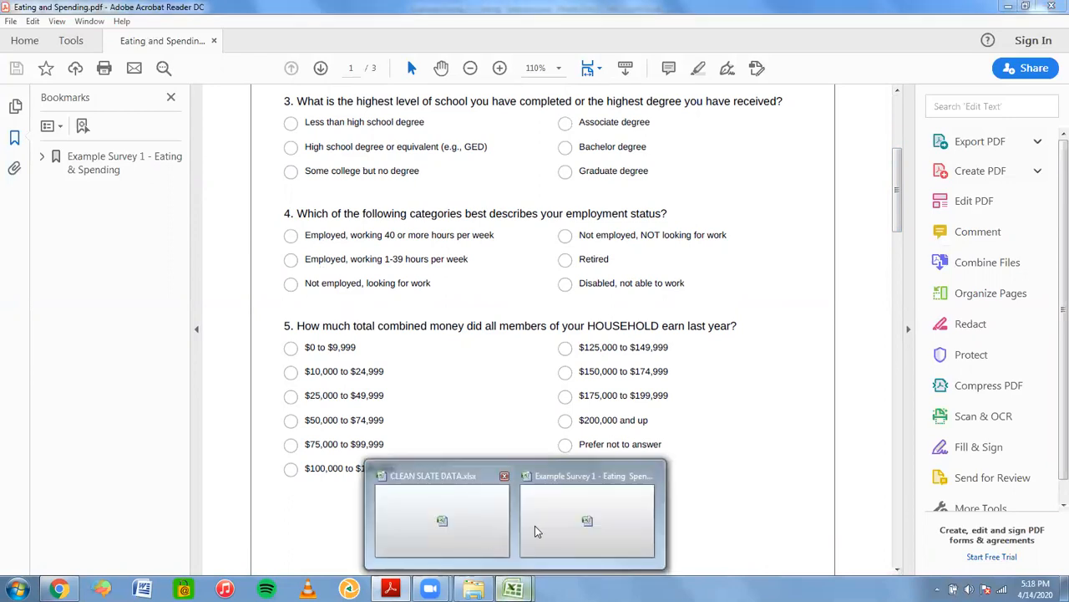
left_click(589, 518)
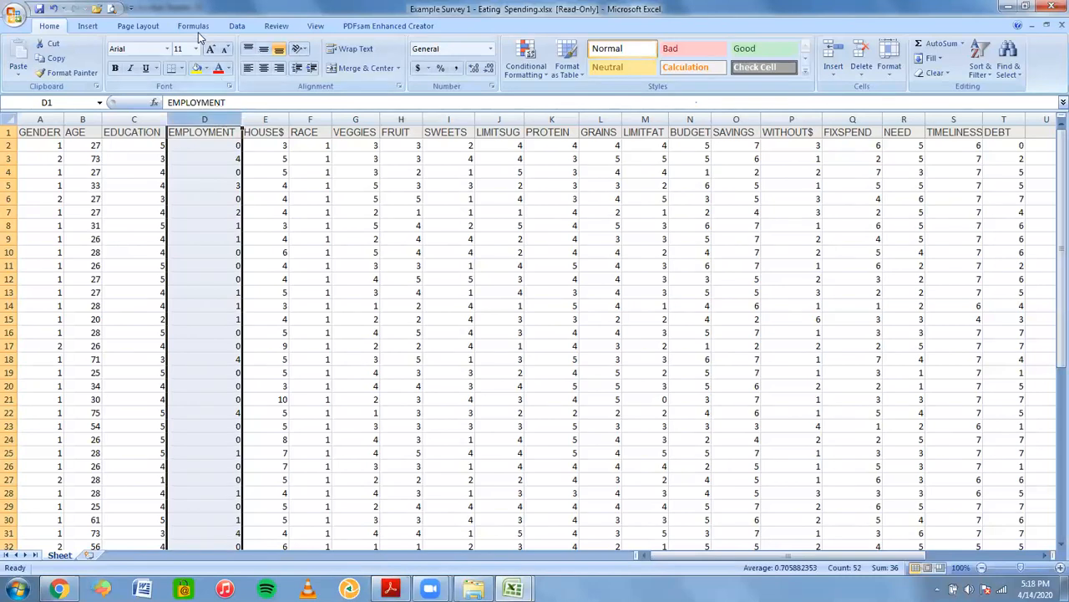
Step: Try sorting the EMPLOYMENT column alone in ascending order, continuing with the current selection, and undo the sort
left_click(237, 27)
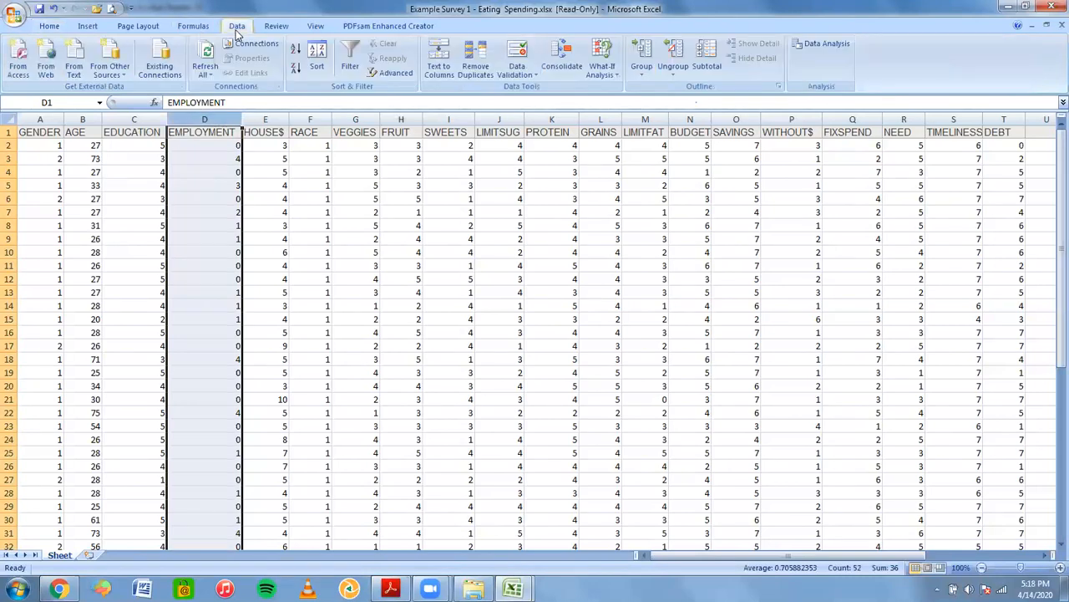
left_click(294, 54)
left_click(774, 269)
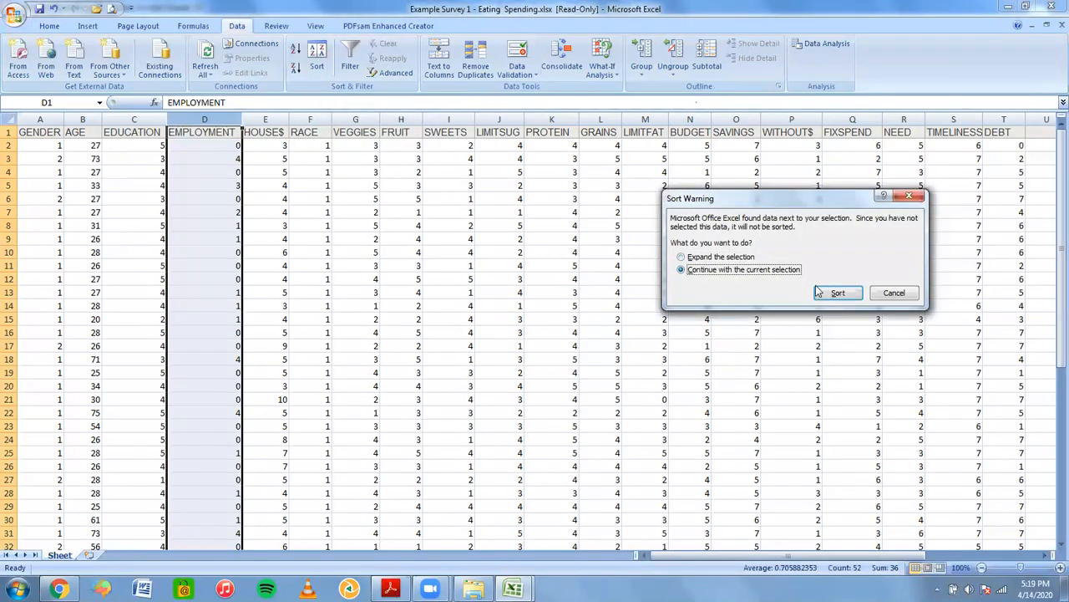
left_click(838, 292)
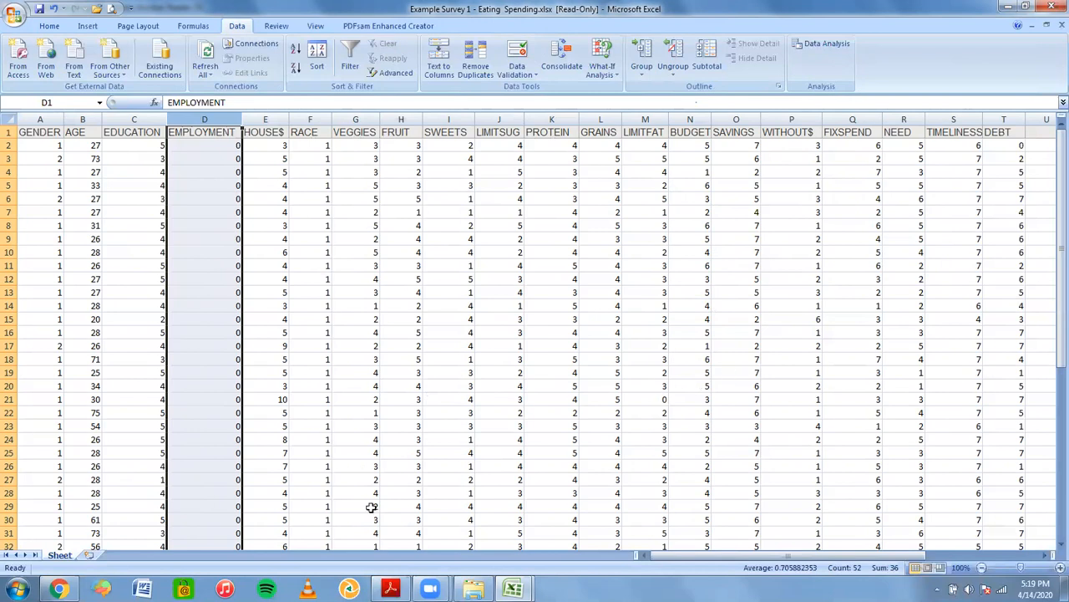
left_click(52, 9)
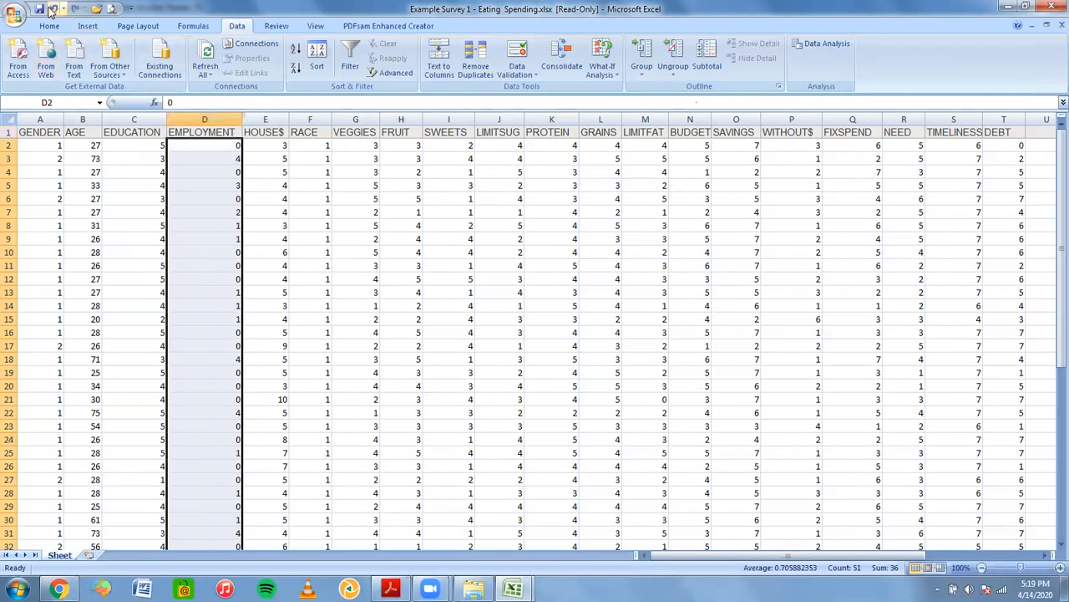
Step: Convert the survey data in A1:T52 into a table with headers
left_click(87, 26)
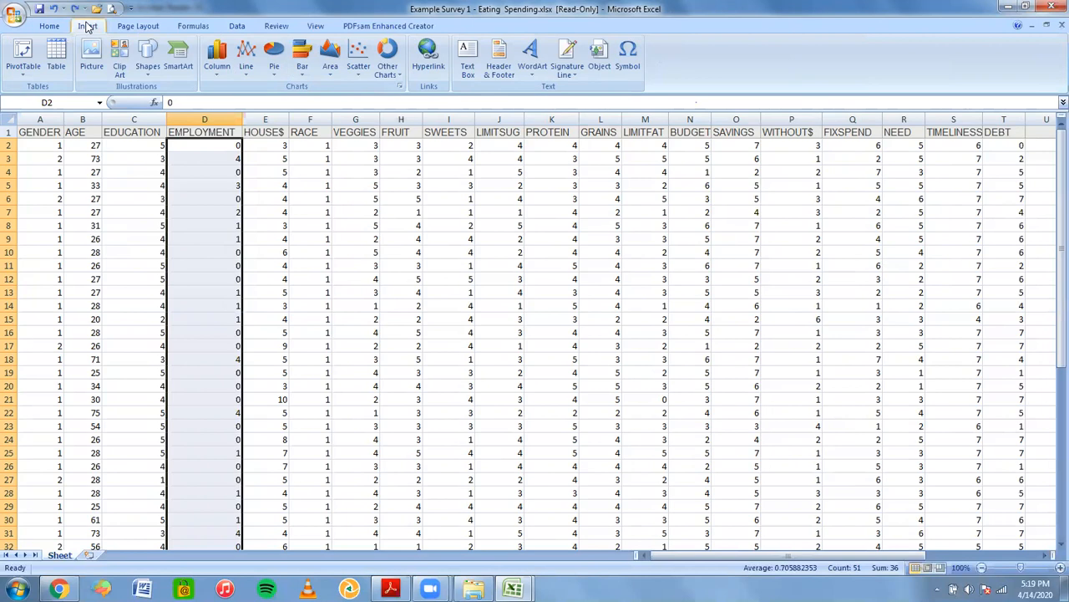
left_click(122, 157)
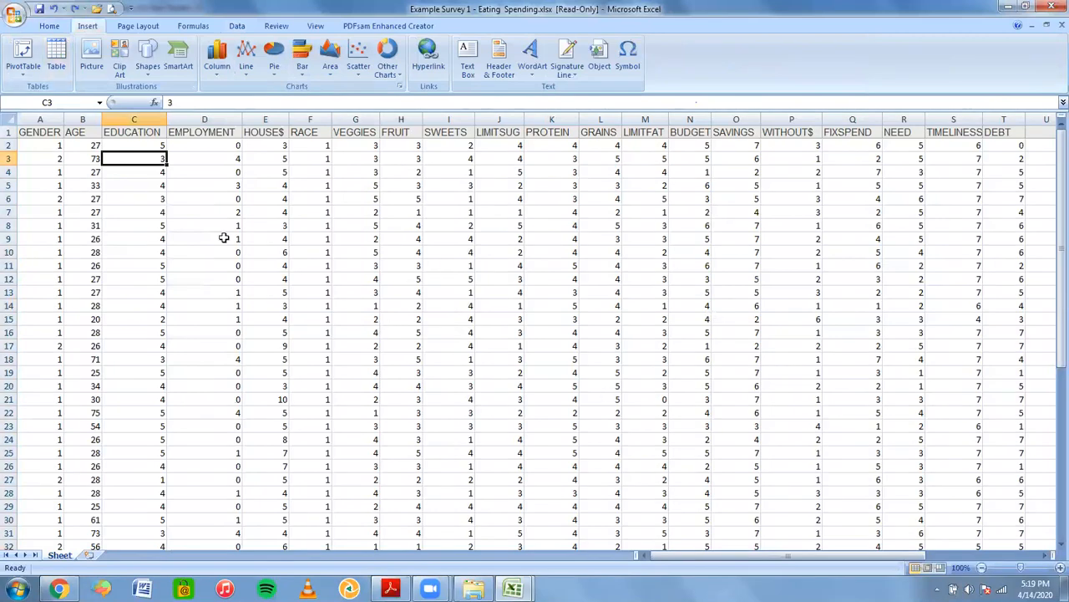
left_click(56, 48)
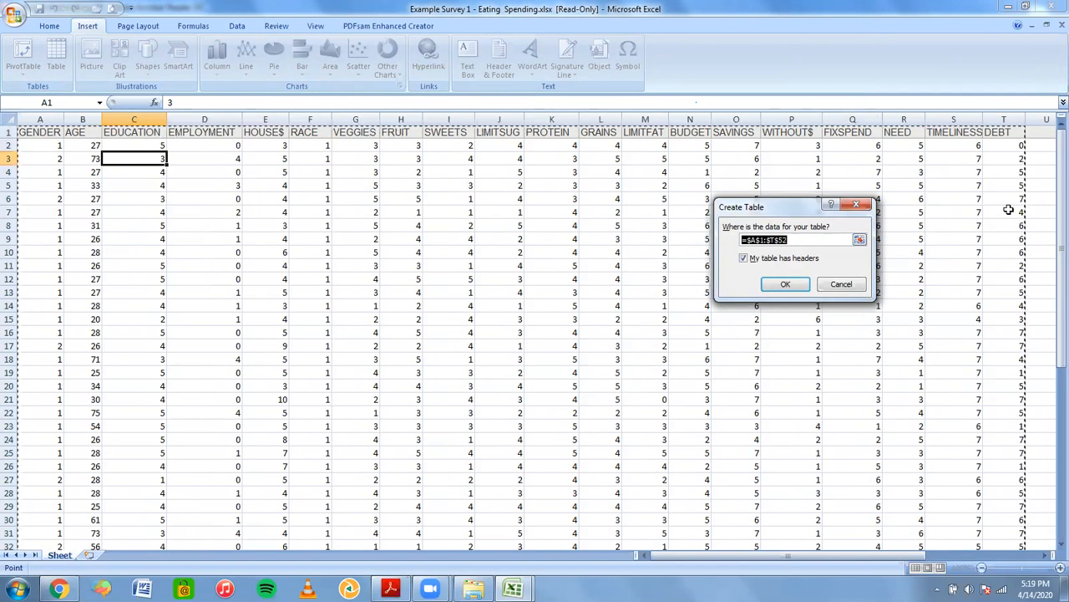
left_click_drag(1055, 349, 1045, 535)
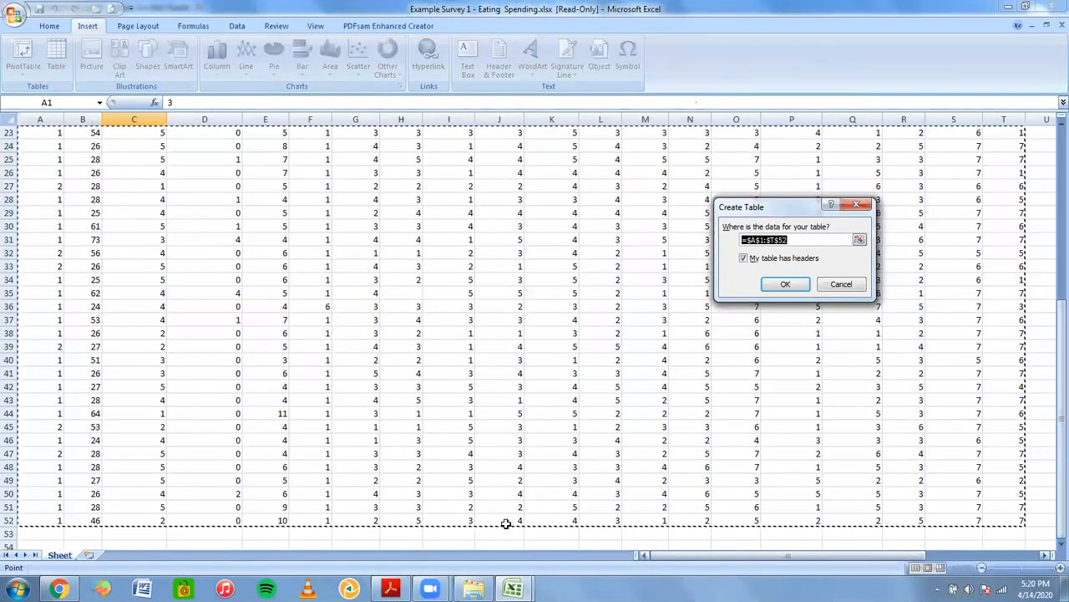
left_click_drag(1057, 430, 1051, 160)
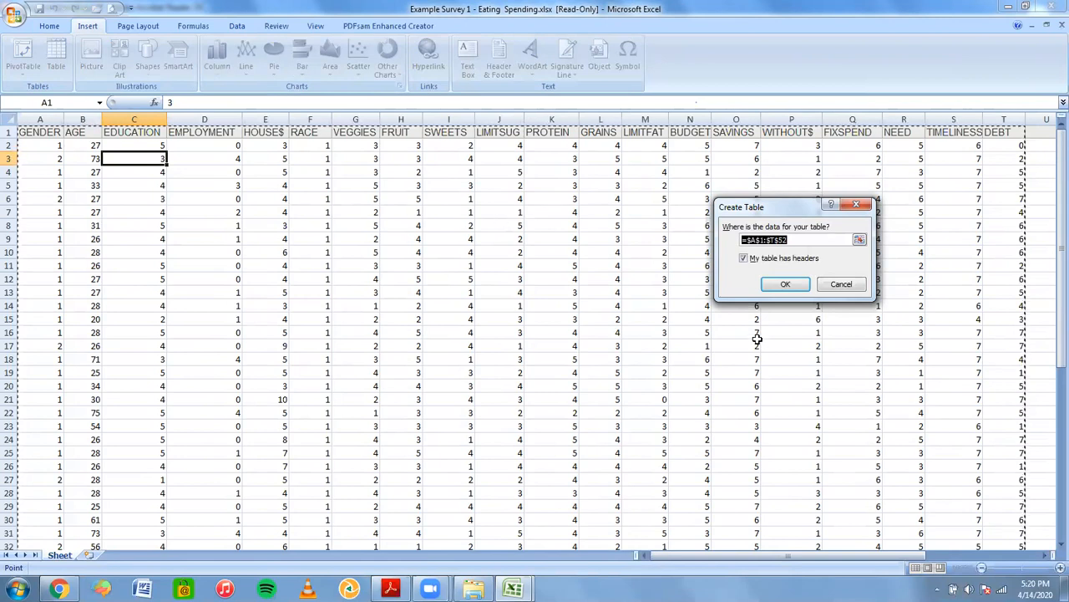
left_click(860, 240)
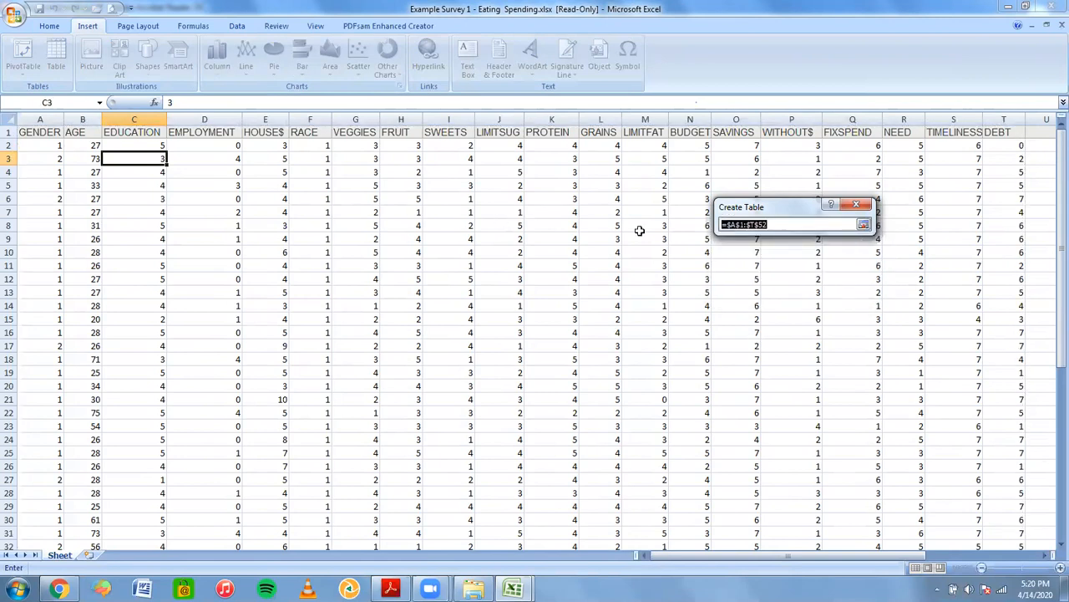
left_click(863, 223)
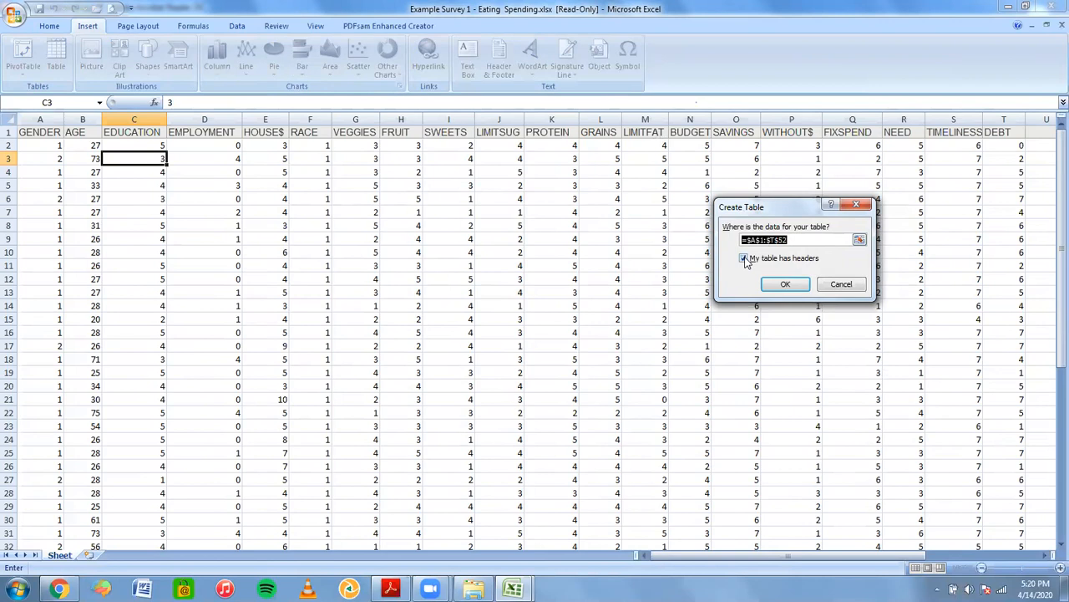
left_click(784, 285)
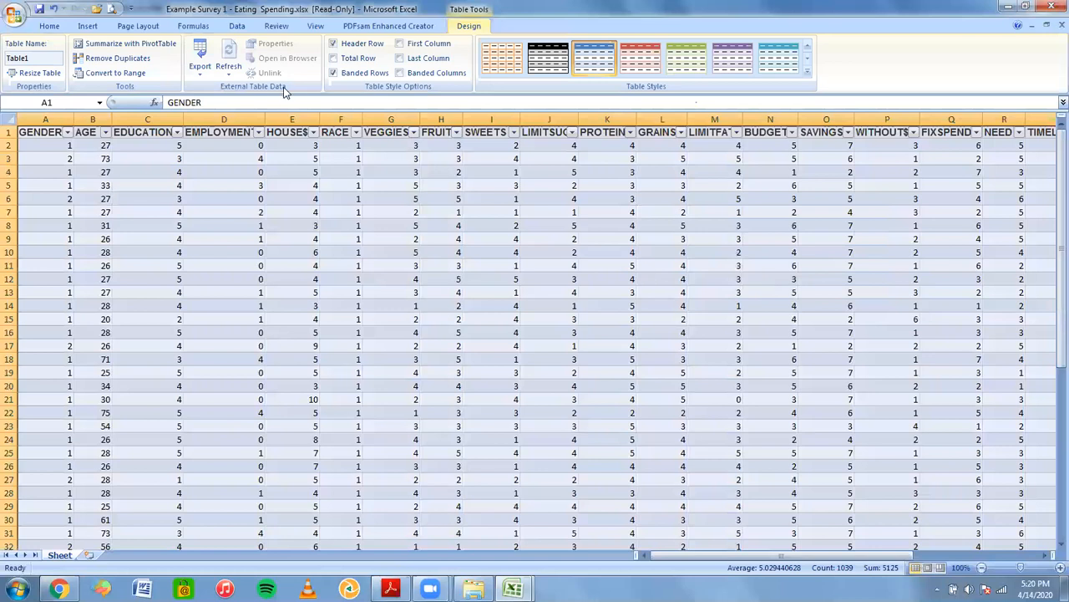
left_click(46, 130)
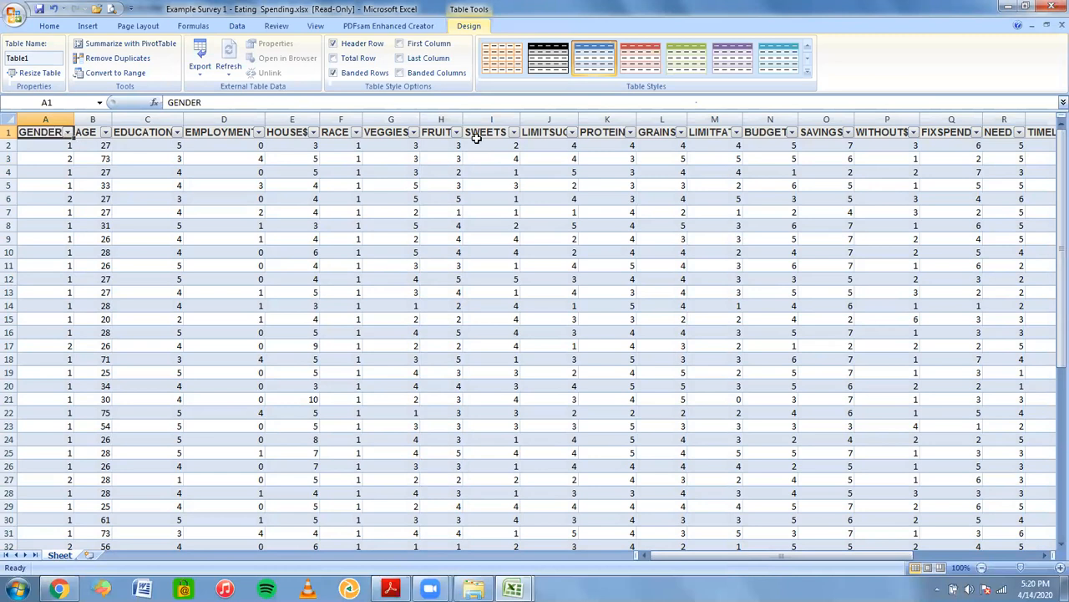
Step: Sort the whole table by the HOUSE$ column from smallest to largest and select its first data cell, E2
left_click(573, 132)
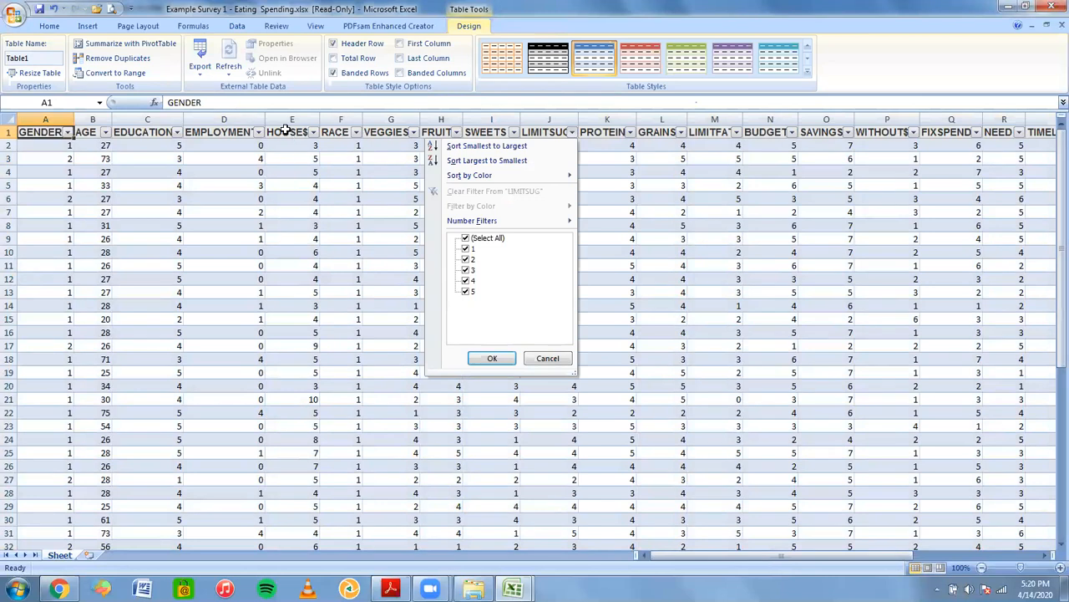
left_click(312, 132)
left_click(313, 132)
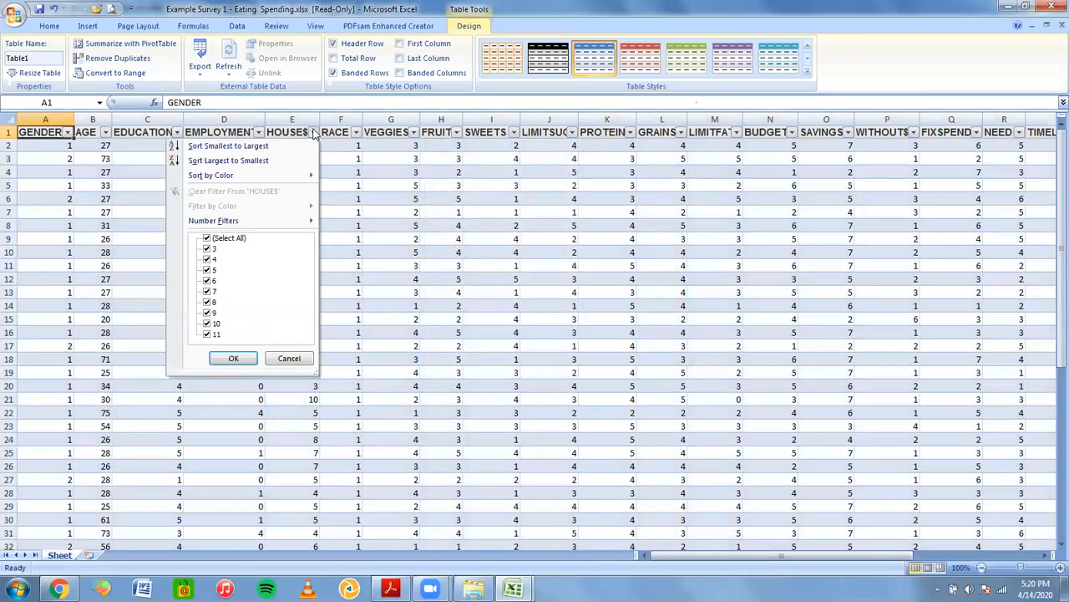
left_click(228, 146)
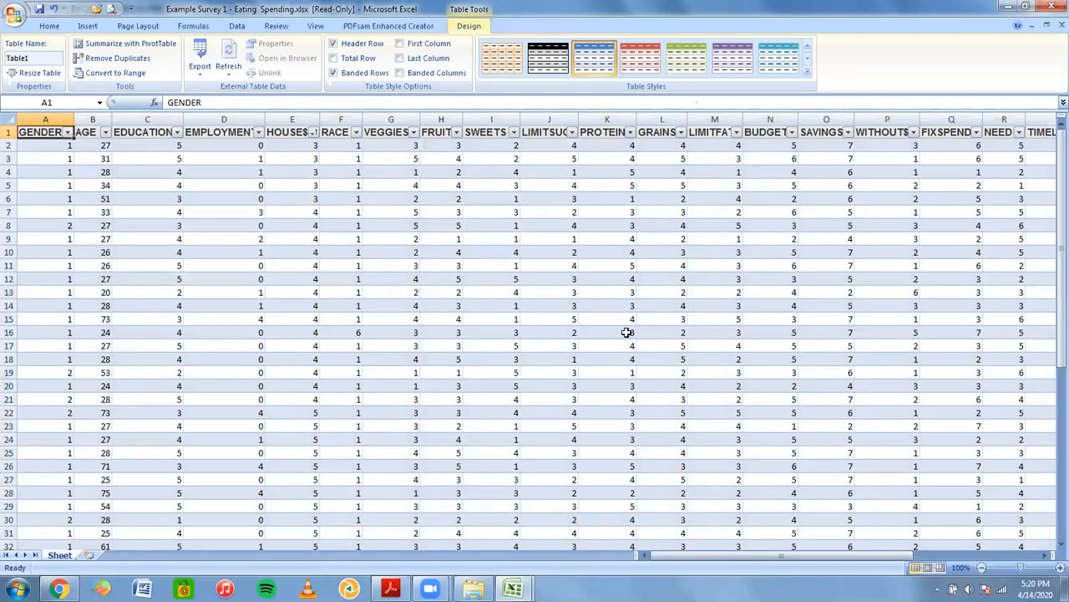
left_click(289, 148)
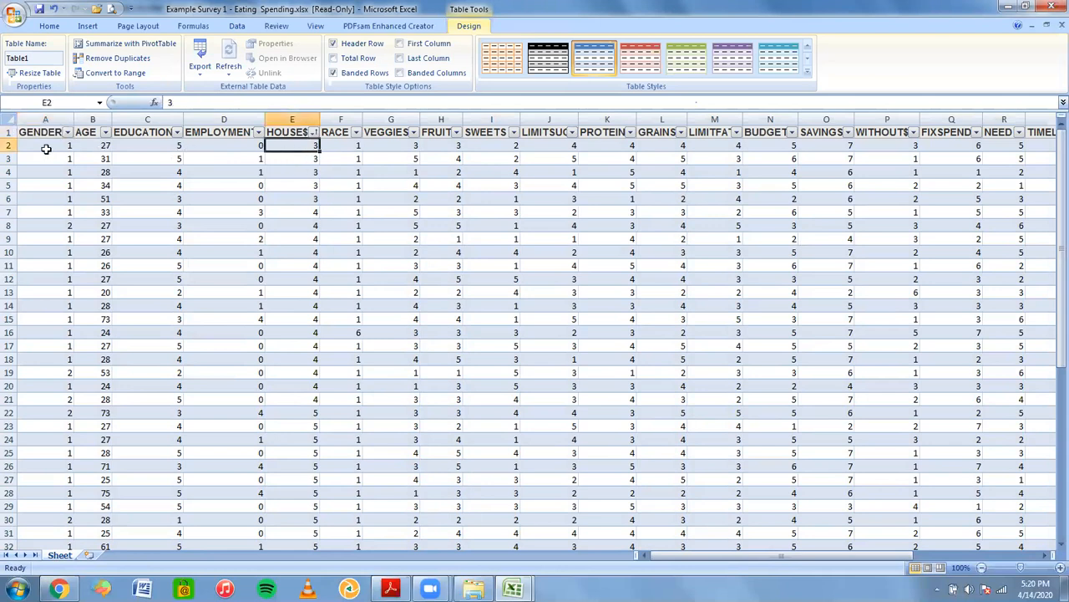
Step: Sort the table by HOUSE$ from largest to smallest, and return it to smallest-to-largest order
left_click(313, 132)
left_click(227, 161)
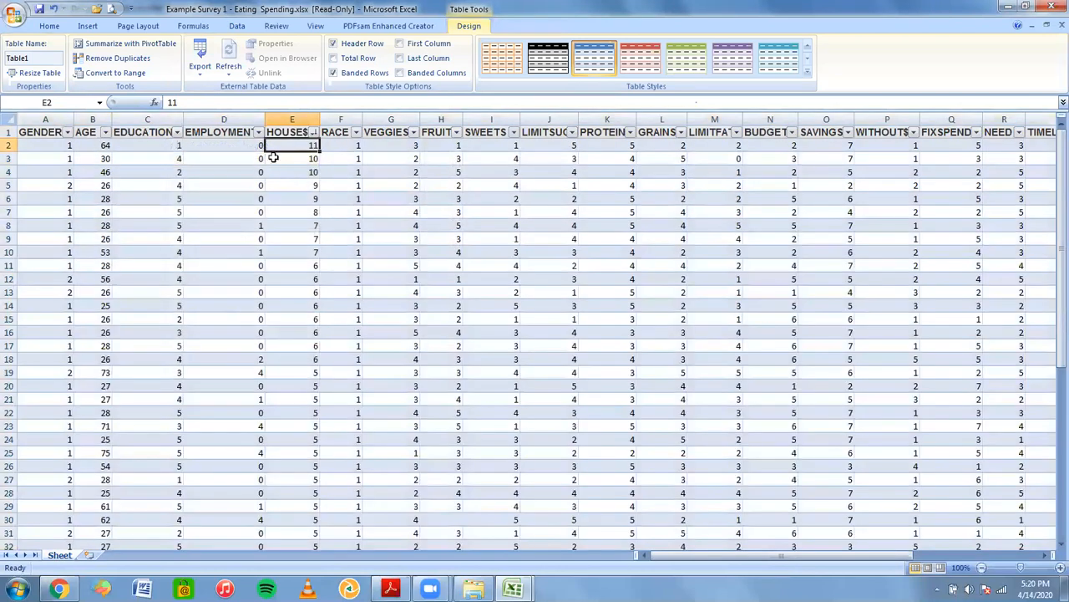
left_click(313, 133)
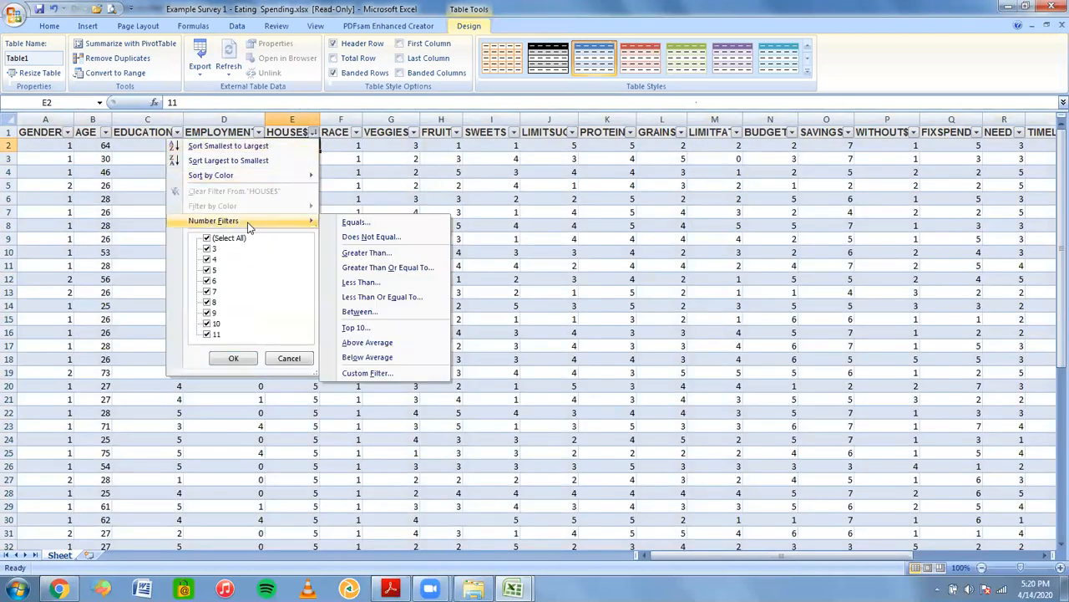
left_click(284, 147)
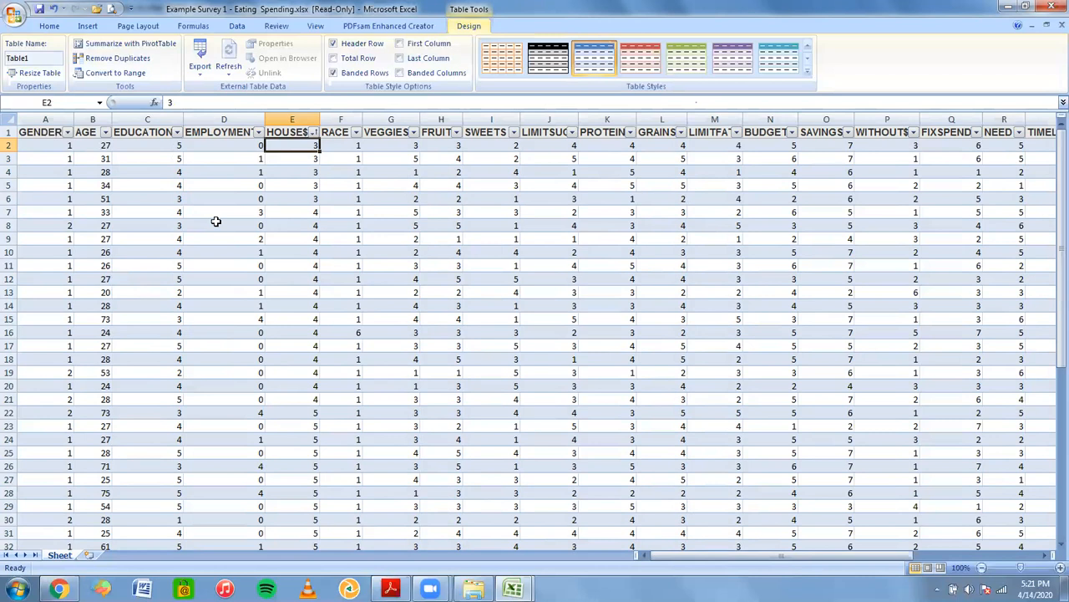
Step: Save a copy of the workbook in Excel Workbook format under the file name CLEANSLATEDATA
left_click(16, 14)
mouse_move(47, 132)
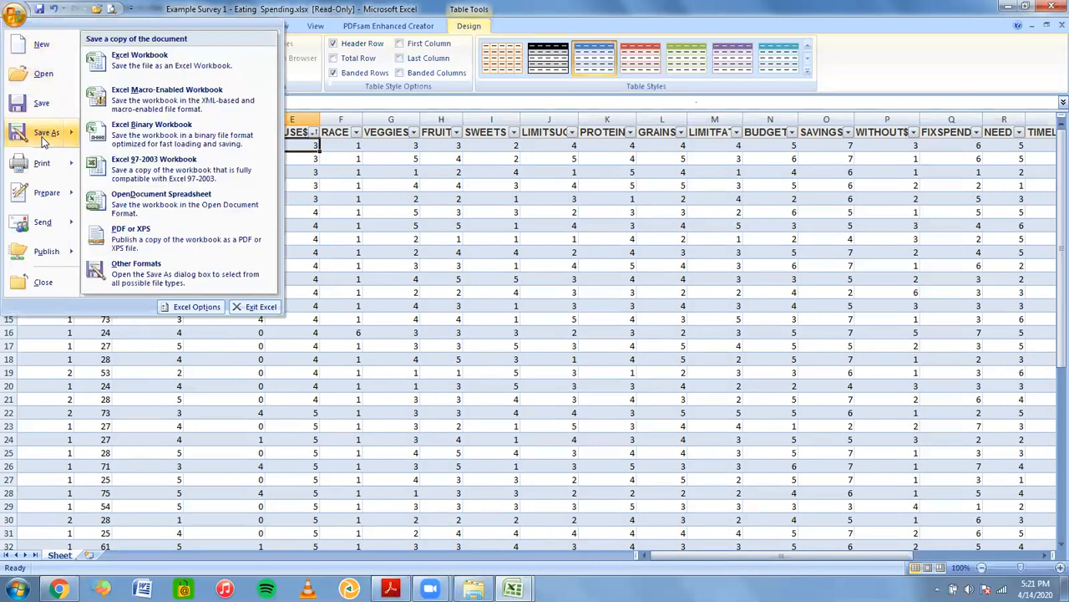
left_click(181, 68)
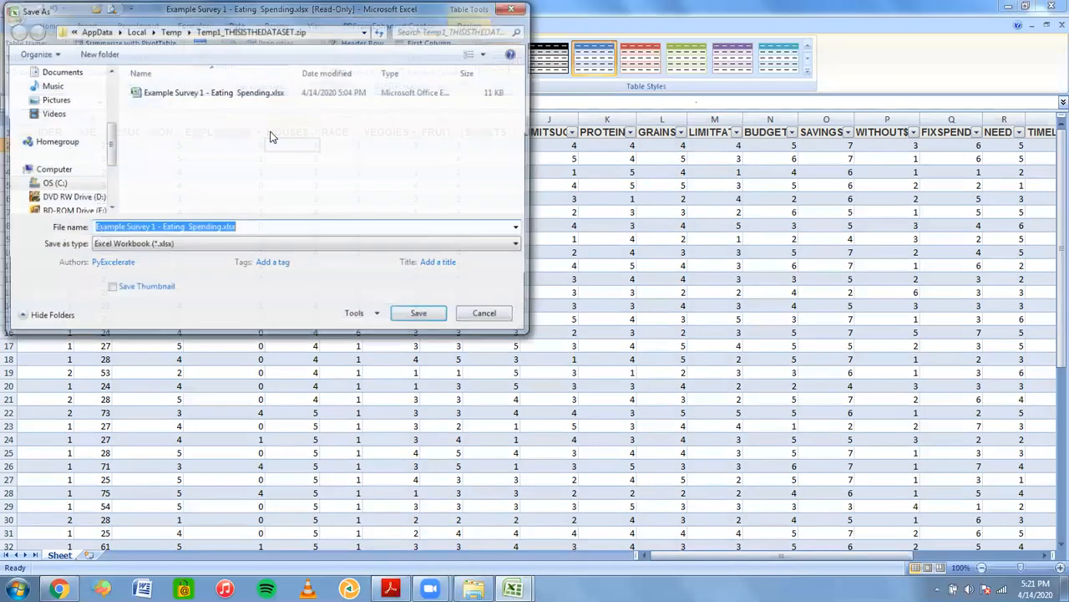
left_click(200, 228)
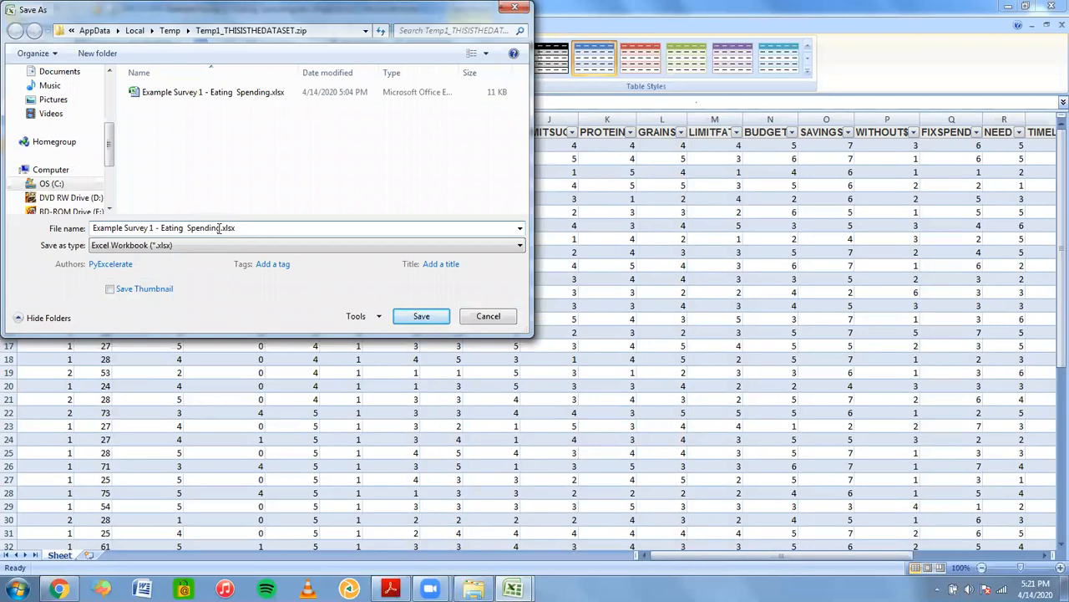
left_click_drag(219, 227, 89, 235)
key("BackSpace")
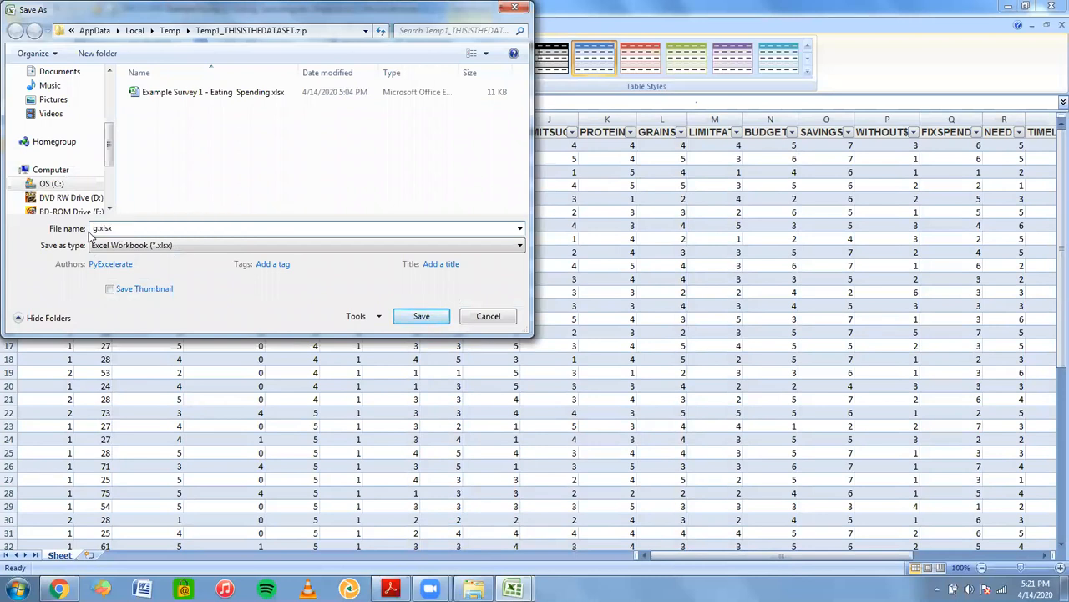
key("Delete")
type("CLEANSLATEDATA")
left_click(424, 315)
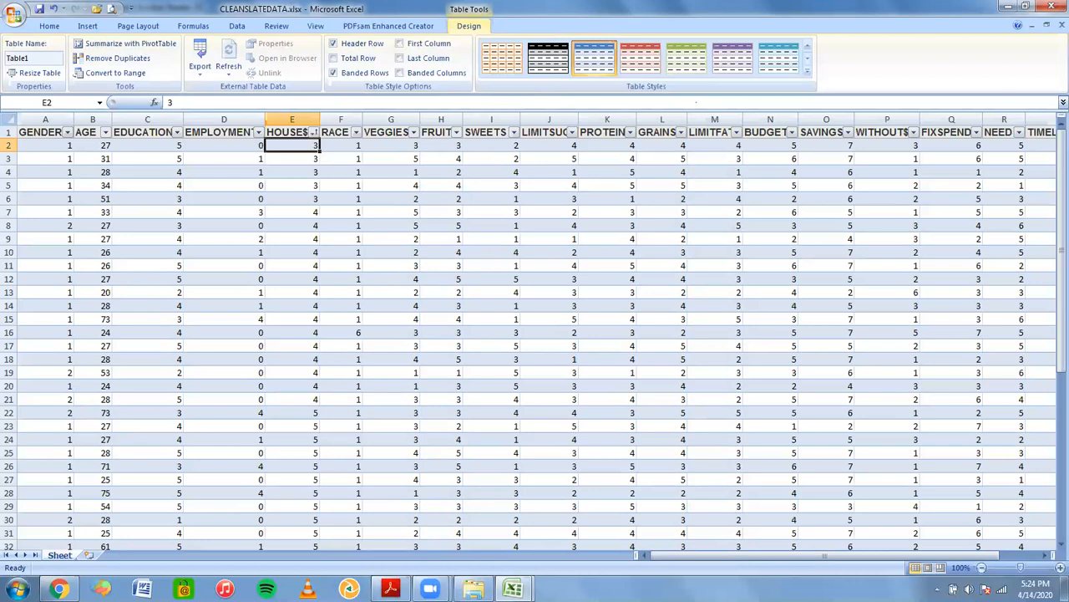
Step: Rename the survey data worksheet to DATA
right_click(64, 555)
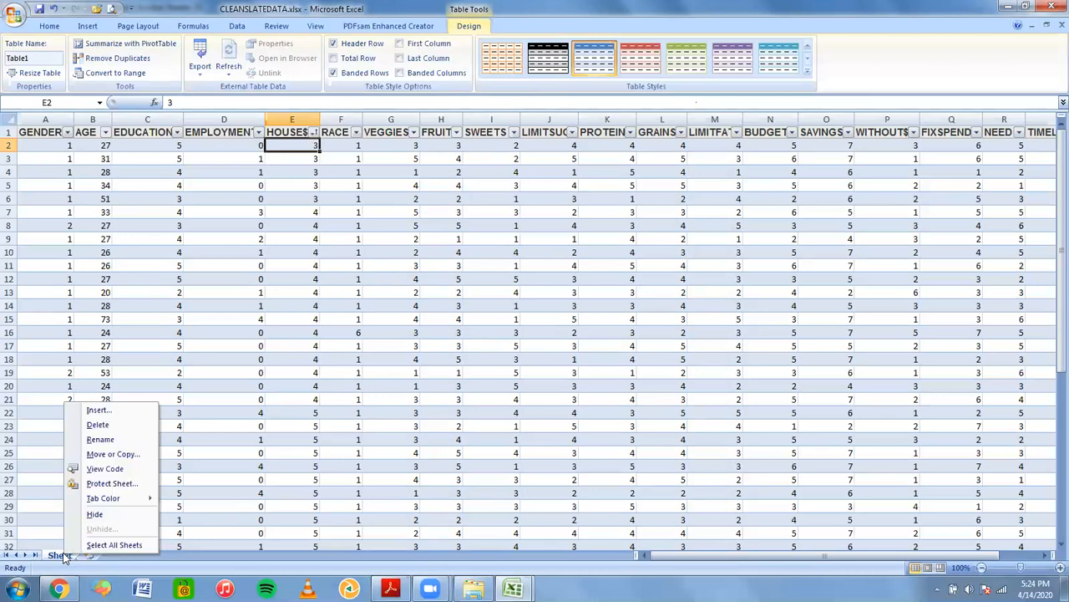
left_click(117, 440)
type("DATA")
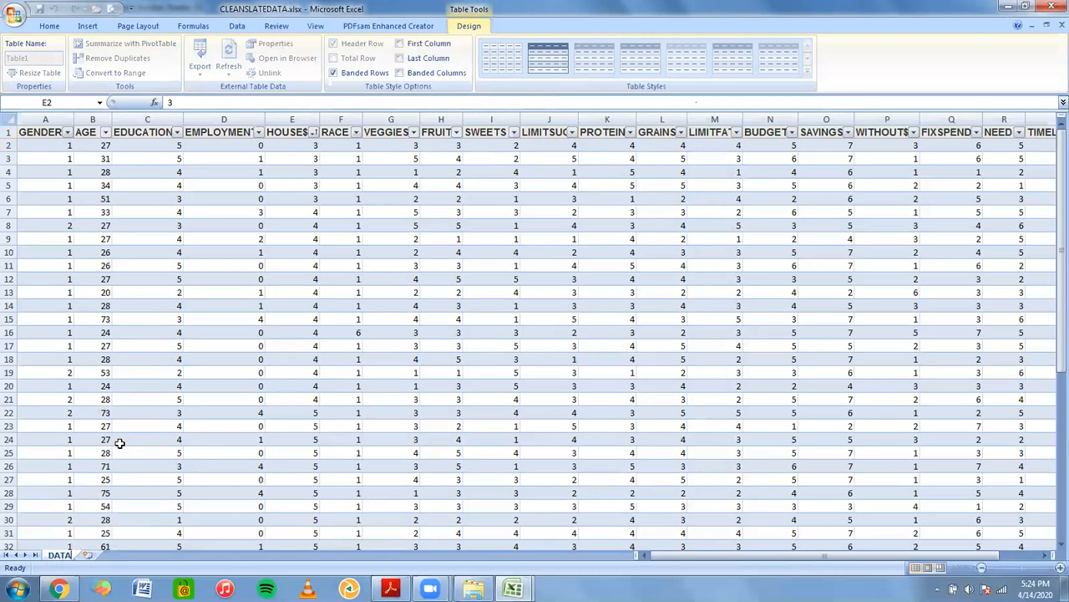
key("Return")
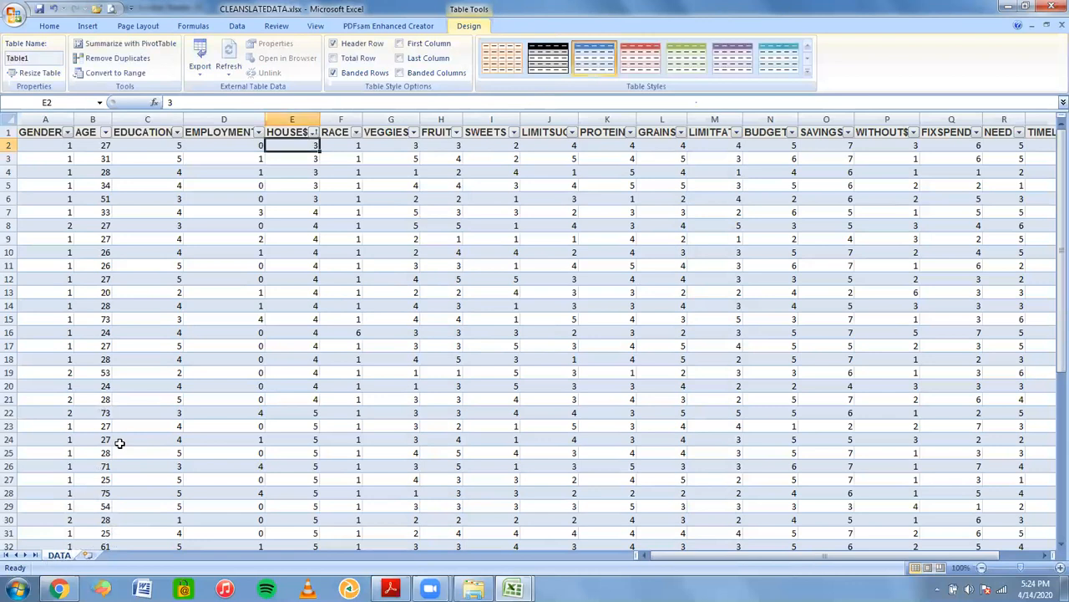
Step: Create a copy of the DATA worksheet placed before the original in the same workbook, and make the copy the active sheet
right_click(57, 554)
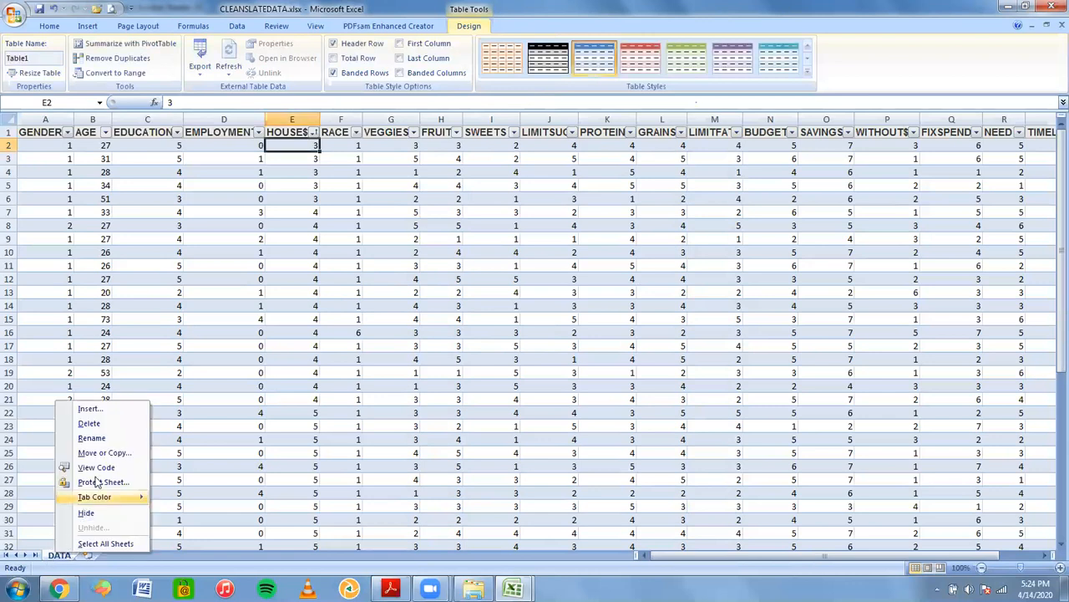
left_click(105, 452)
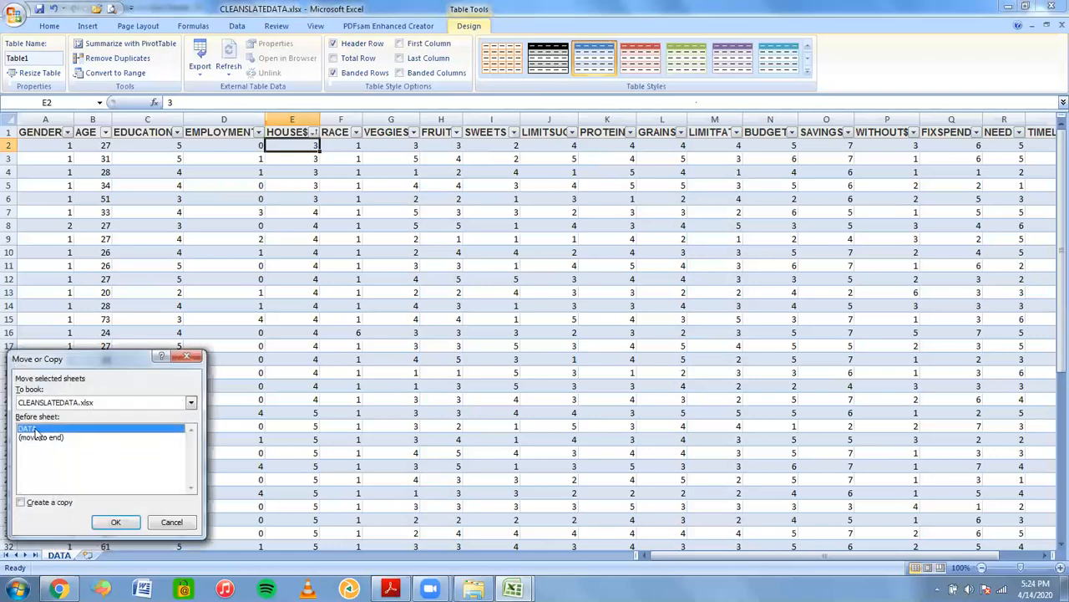
left_click(52, 505)
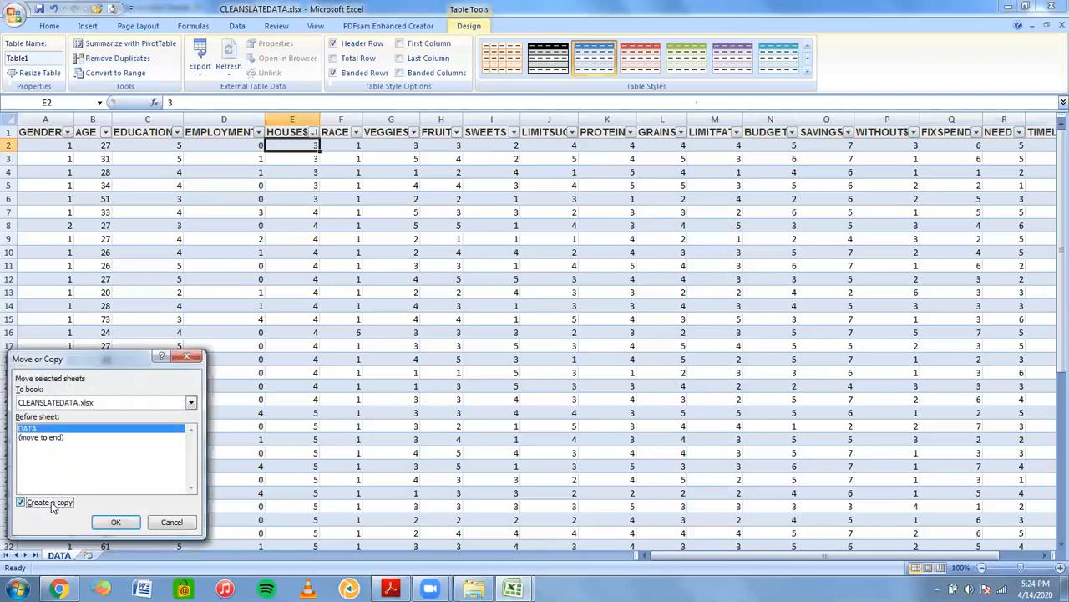
left_click(100, 521)
left_click(113, 555)
left_click(67, 555)
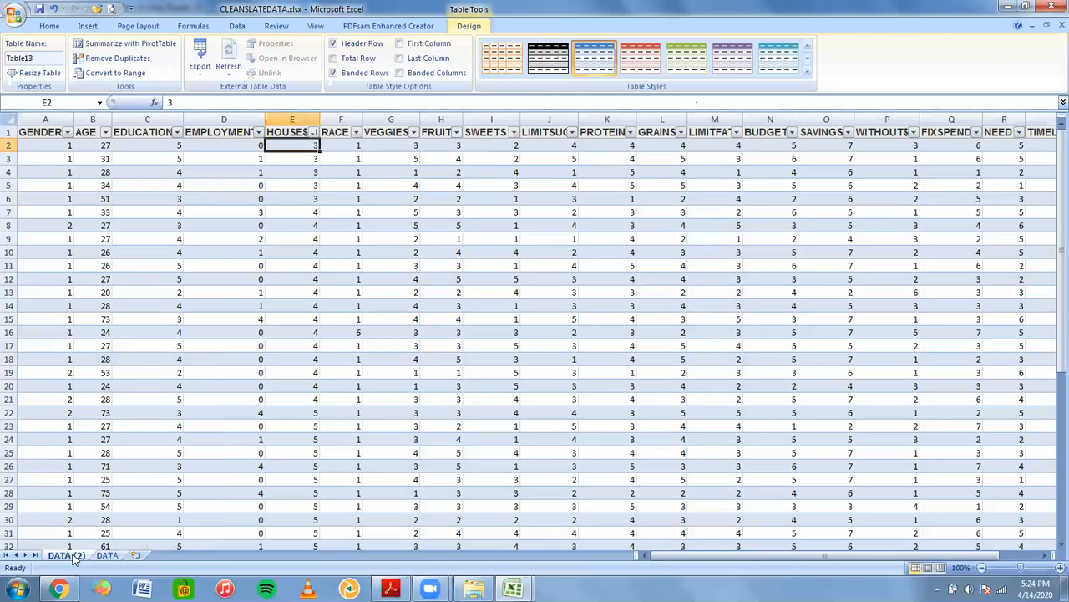
Step: Rename the copied worksheet to DATABYGENDER
right_click(76, 556)
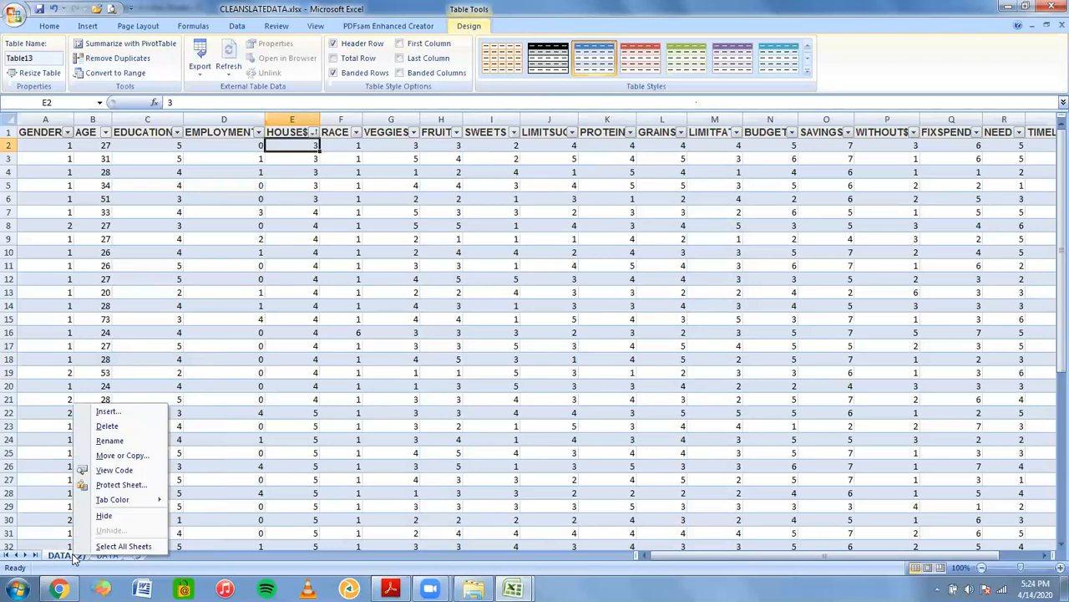
left_click(109, 441)
type("D")
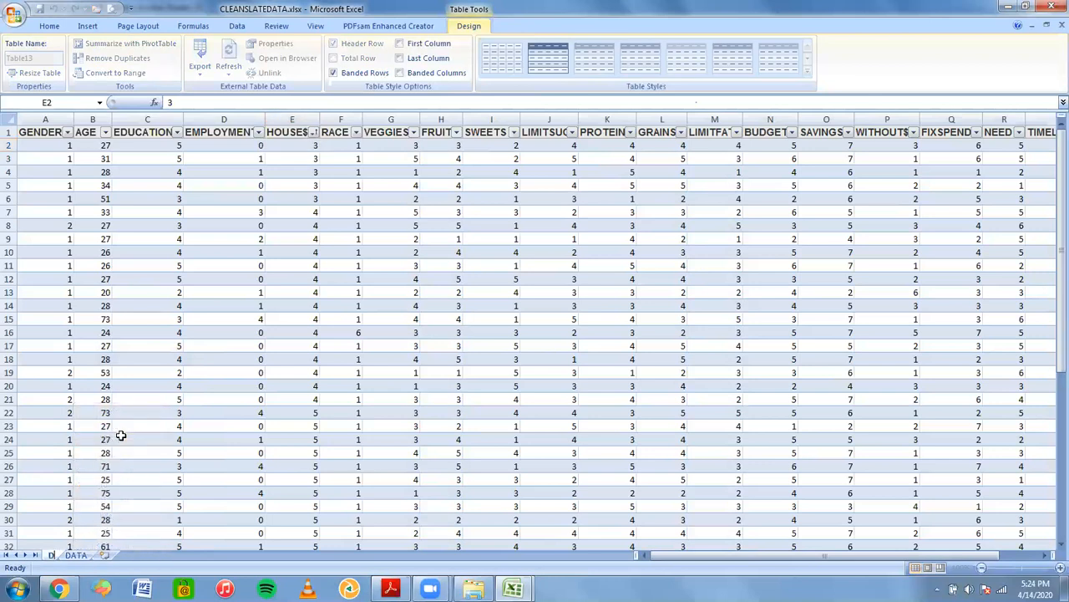
type("ATABYGENDER")
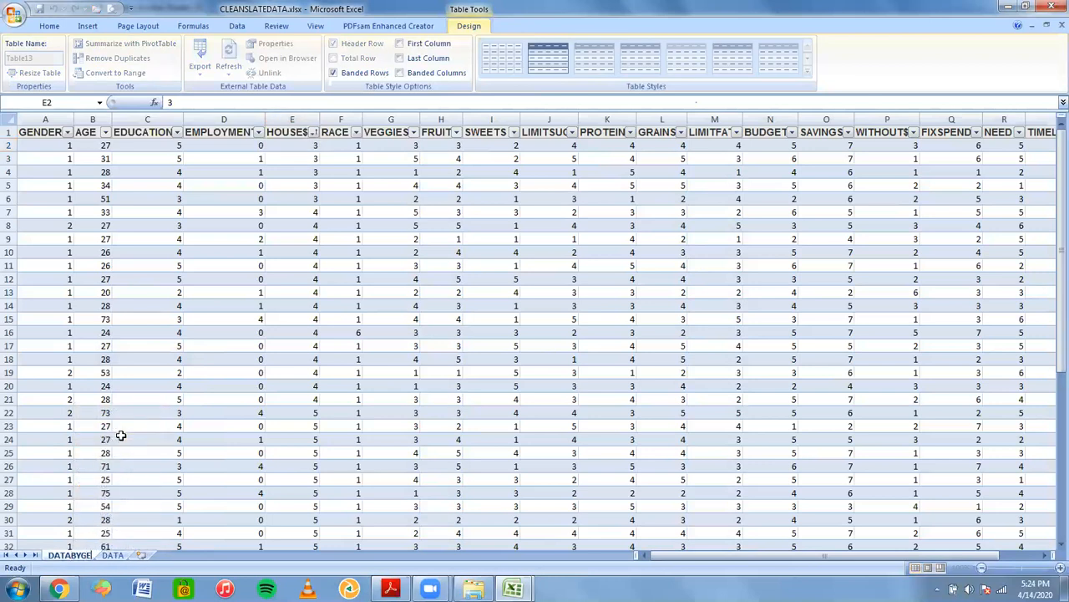
Step: Confirm the sheet name DATABYGENDER and compare that sheet with the DATA sheet, ending on DATABYGENDER
key("Return")
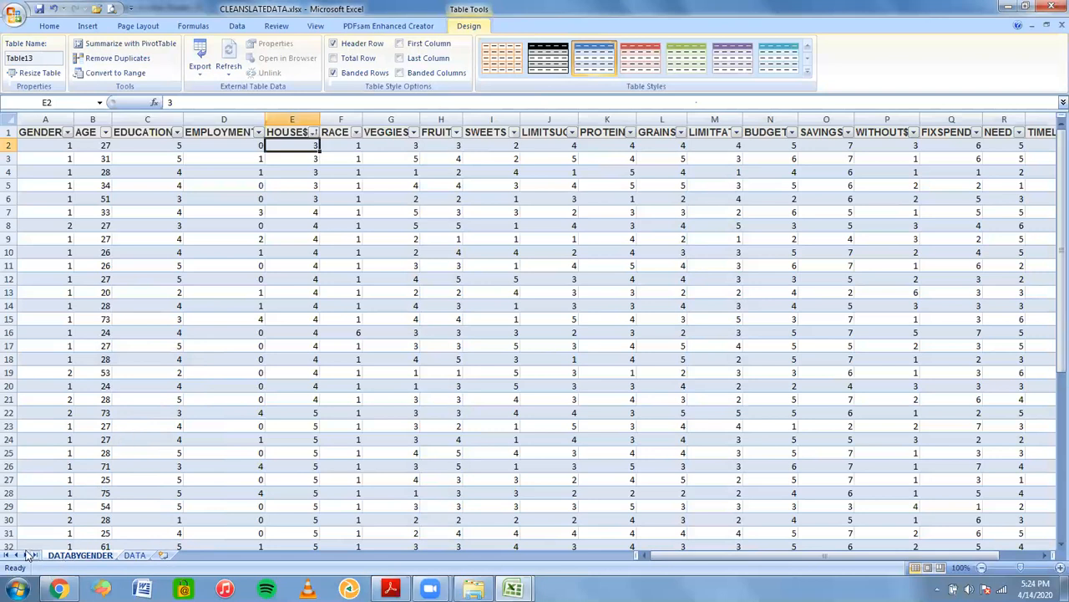
left_click(137, 557)
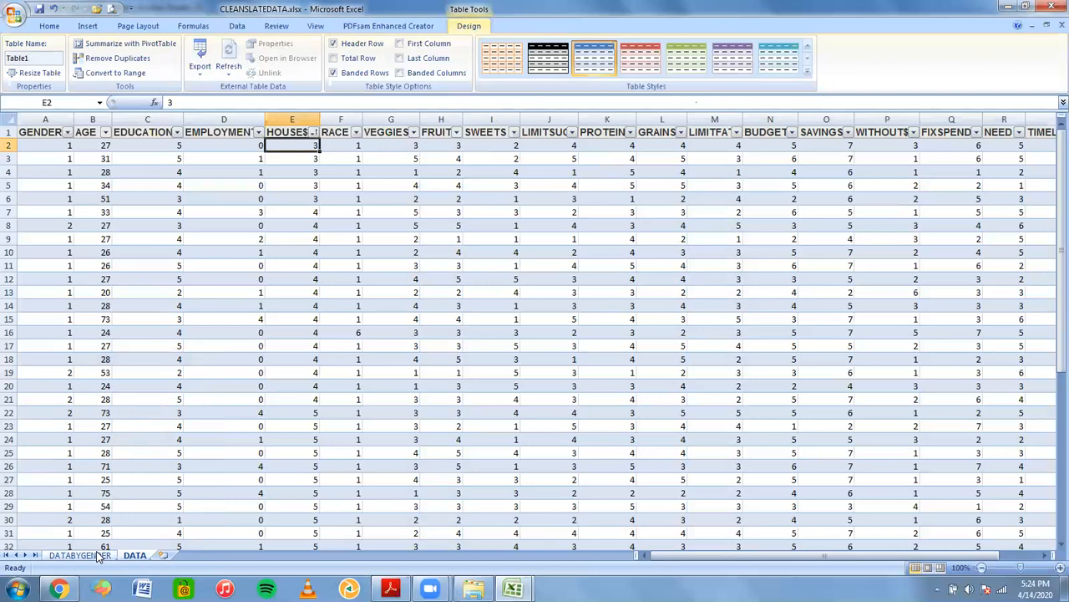
left_click(98, 555)
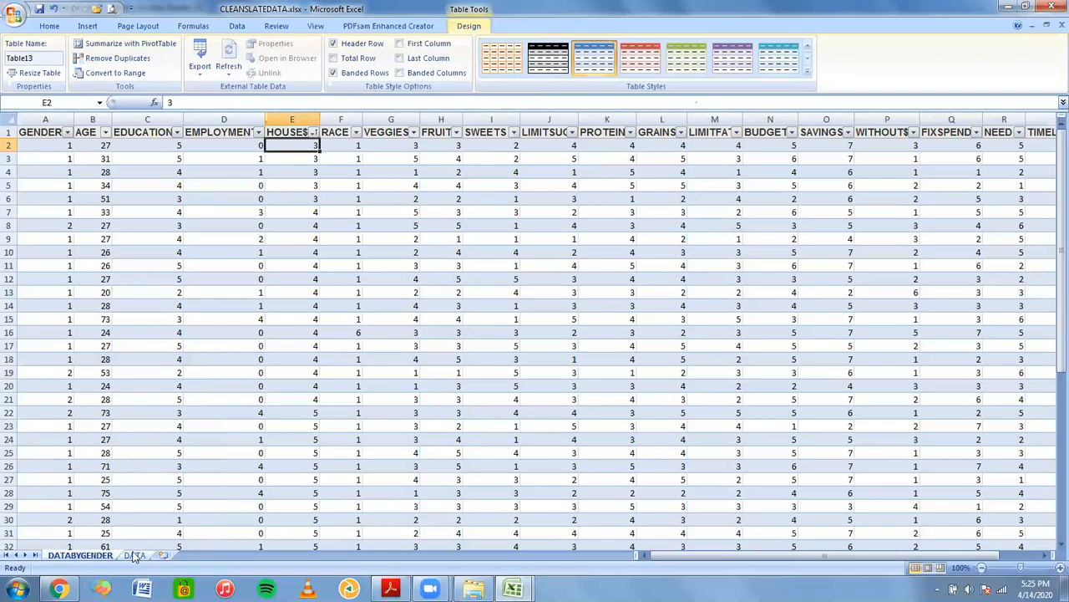
left_click(134, 556)
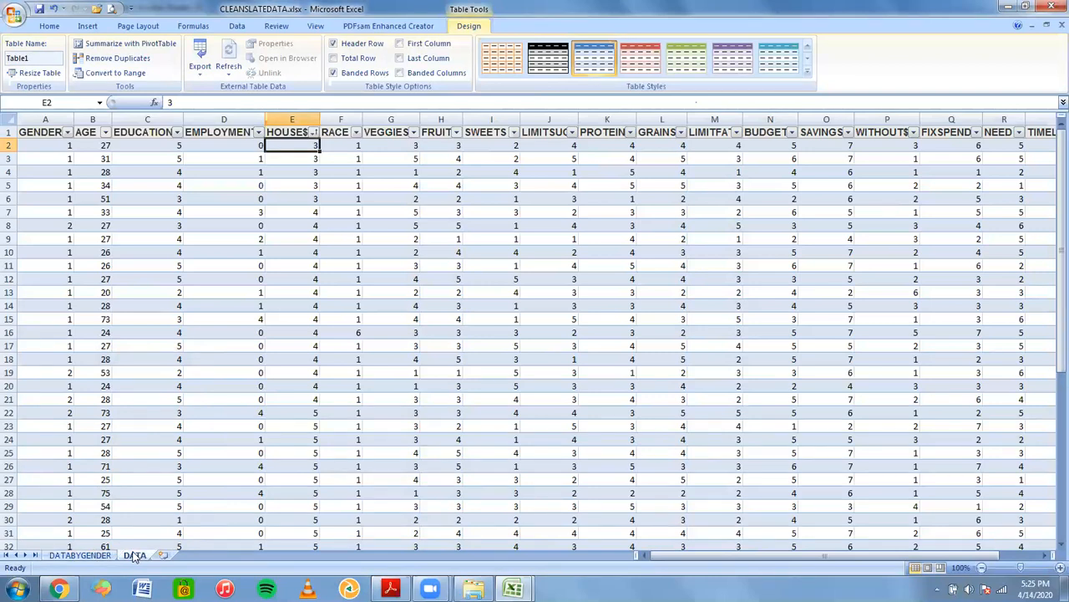
left_click(67, 556)
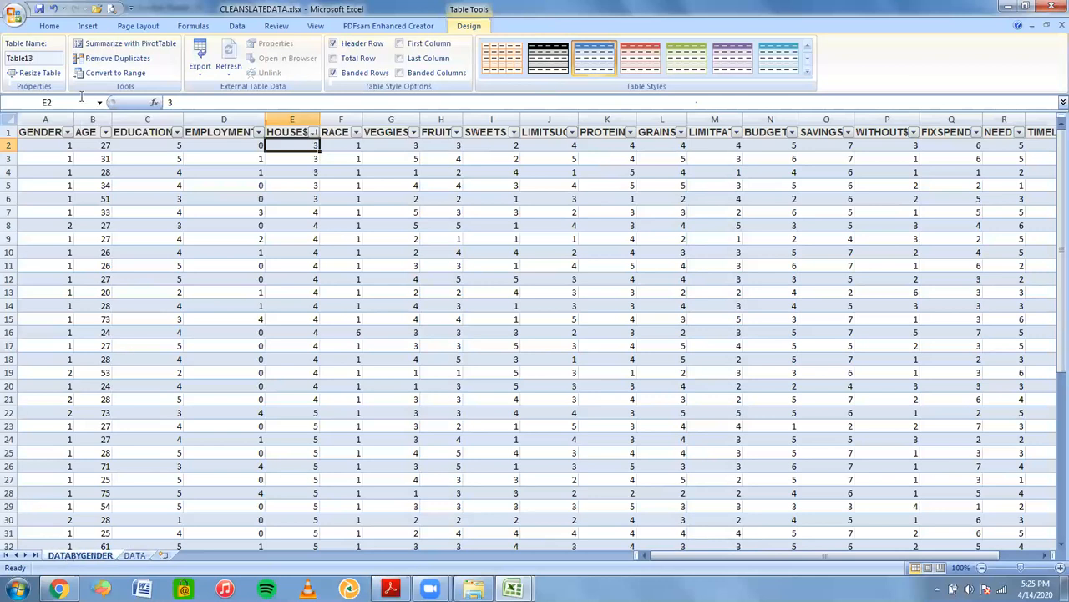
Step: Sort the table on the DATABYGENDER sheet by GENDER from smallest to largest
left_click(67, 132)
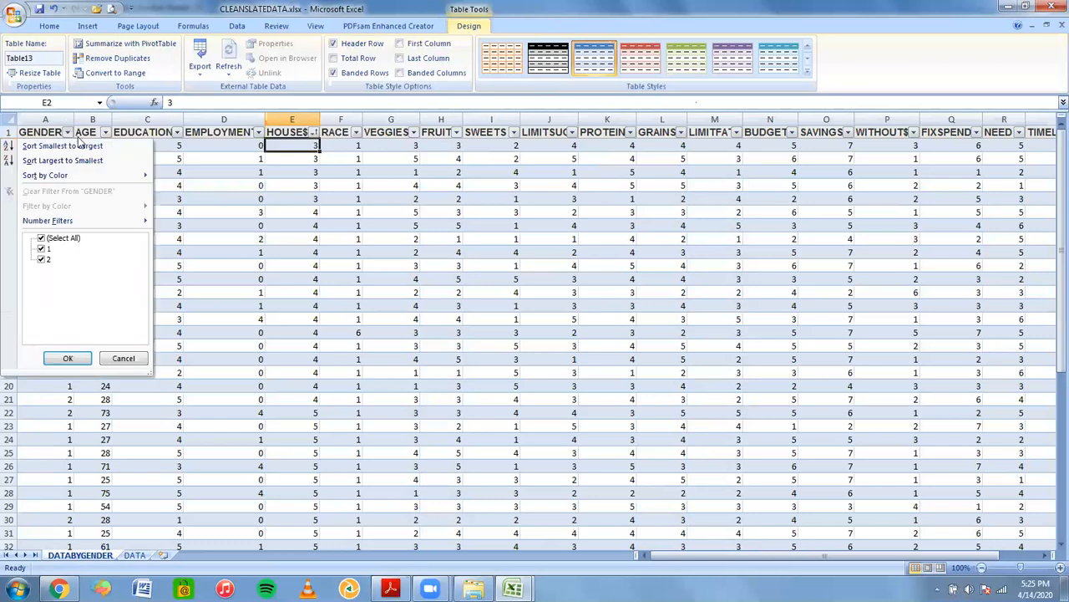
left_click(71, 145)
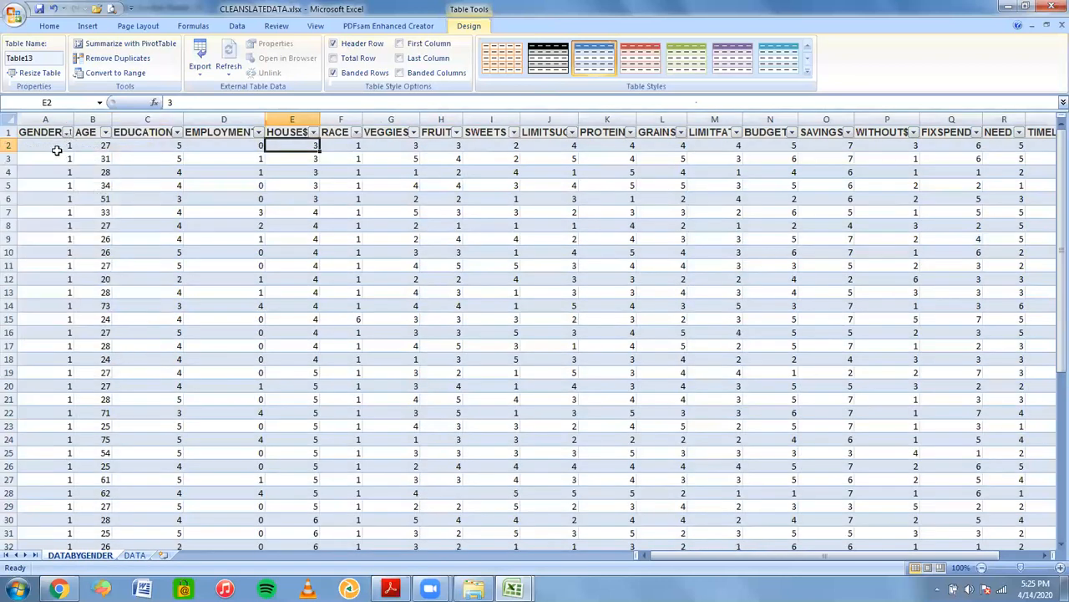
left_click(55, 148)
Step: Insert four blank rows at row 44 to separate the gender 1 records from the gender 2 records
scroll(66, 148, "down", 2)
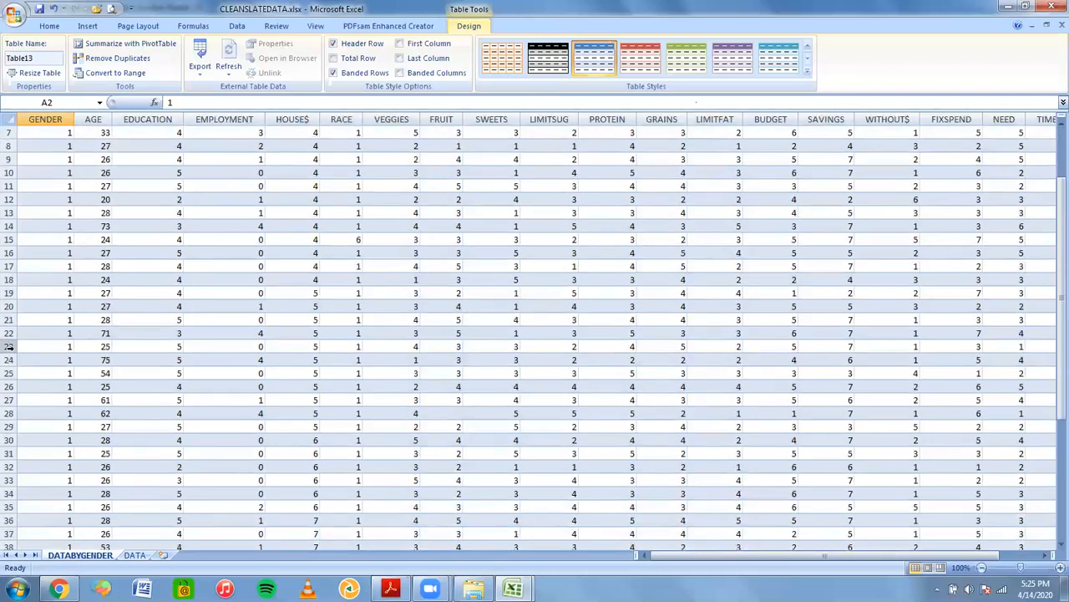
scroll(141, 363, "down", 1)
scroll(141, 362, "down", 4)
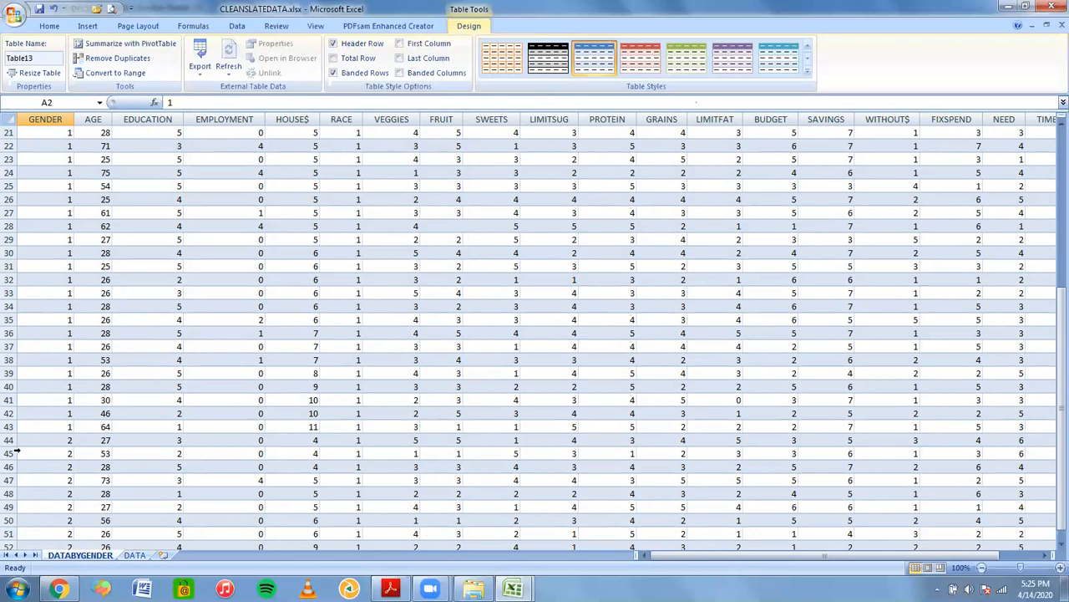
left_click(10, 441)
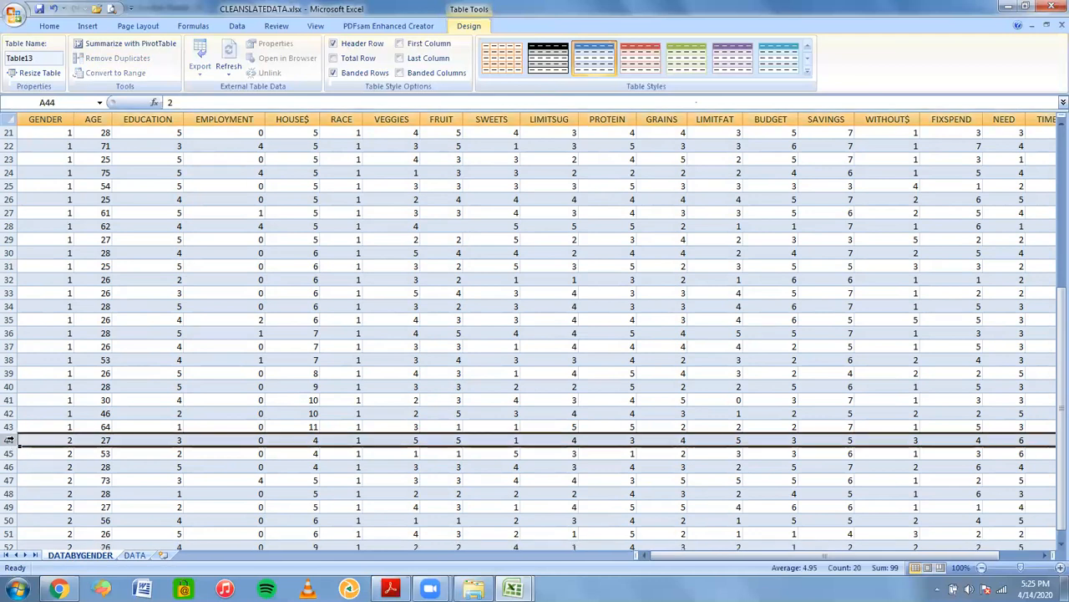
right_click(10, 441)
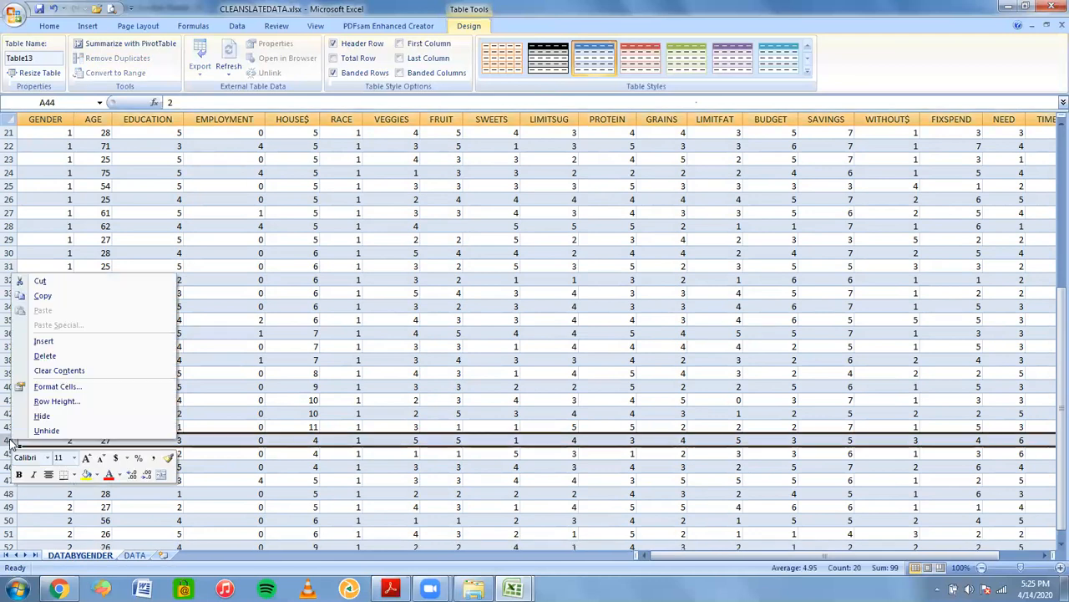
left_click(48, 341)
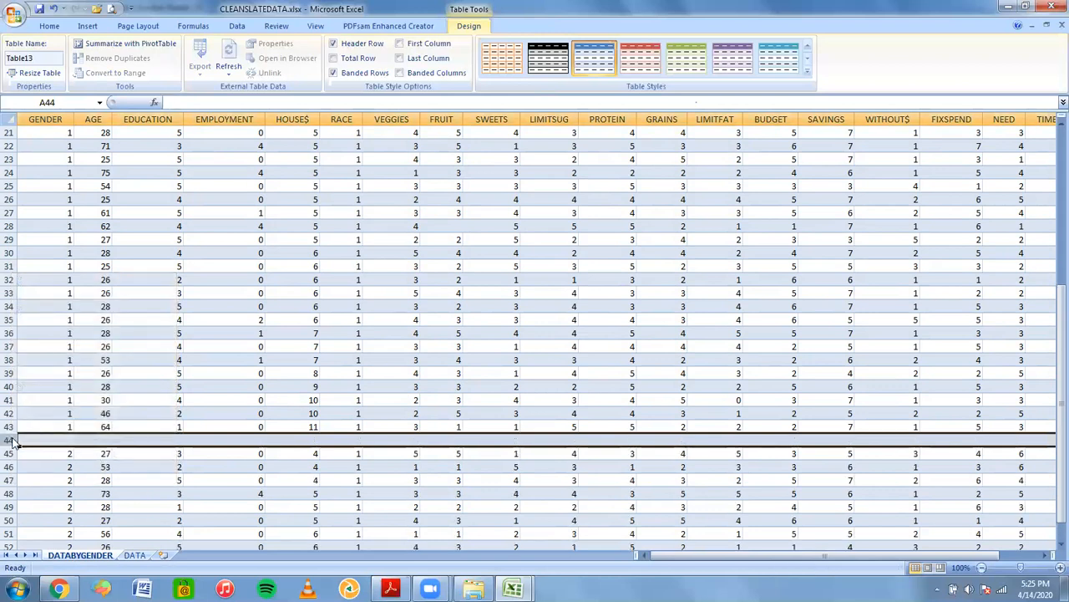
right_click(12, 441)
left_click(47, 341)
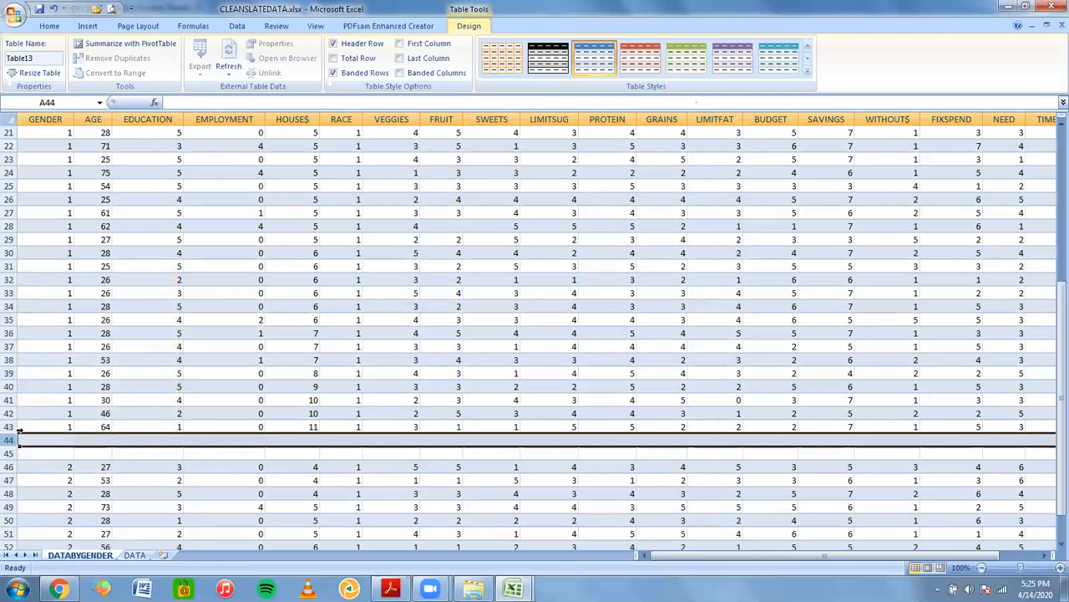
right_click(10, 439)
left_click(79, 341)
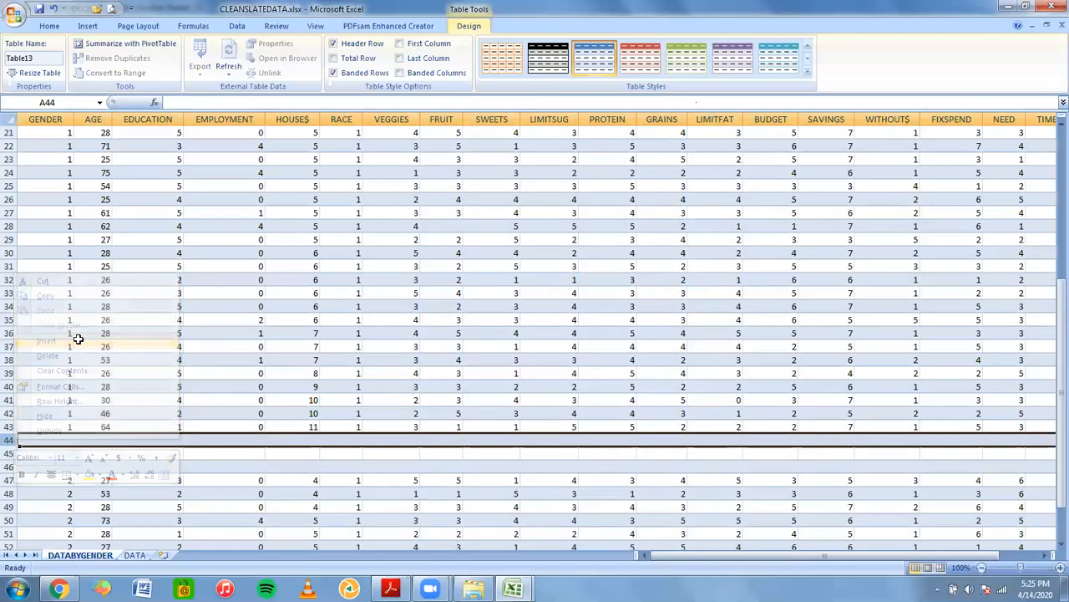
right_click(9, 440)
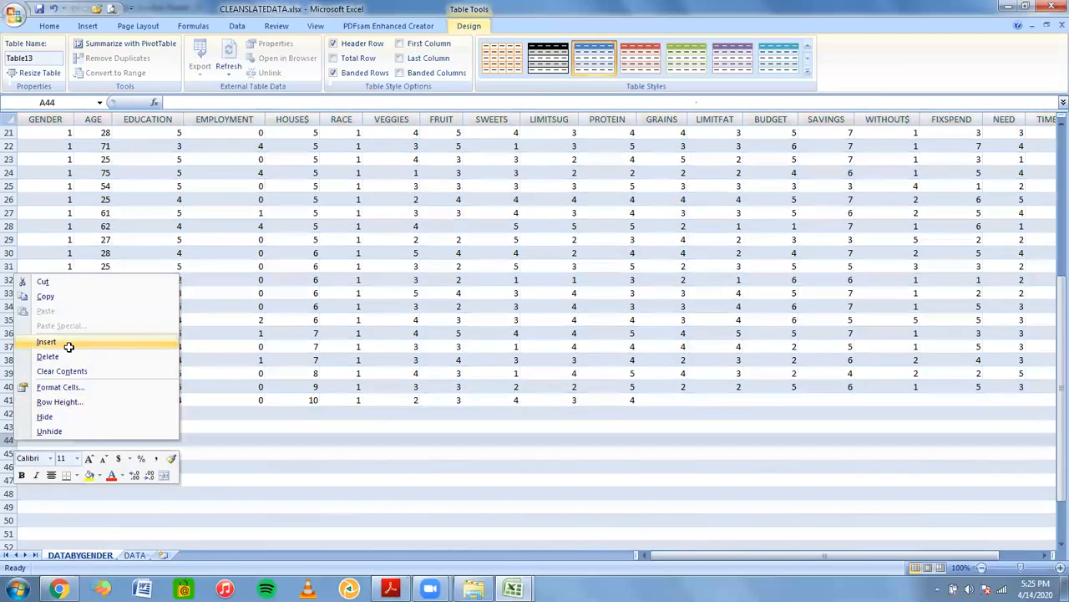
left_click(73, 343)
left_click(87, 437)
left_click(9, 452)
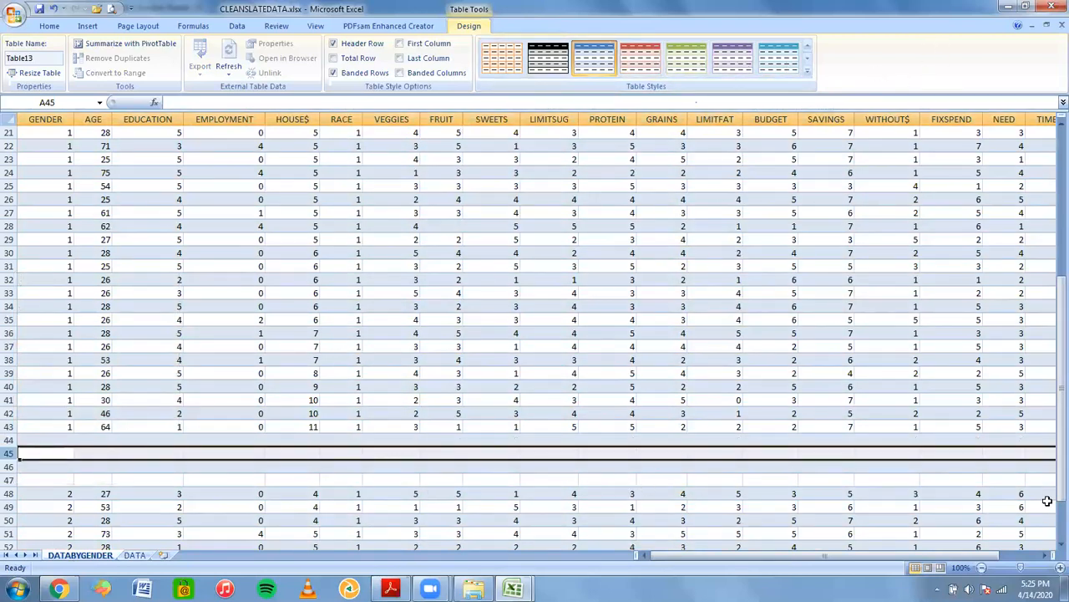
Step: Review the two separated groups, selecting the FRUIT values for gender 1 (H2:H43) and for gender 2 (H48:H56)
left_click(275, 476)
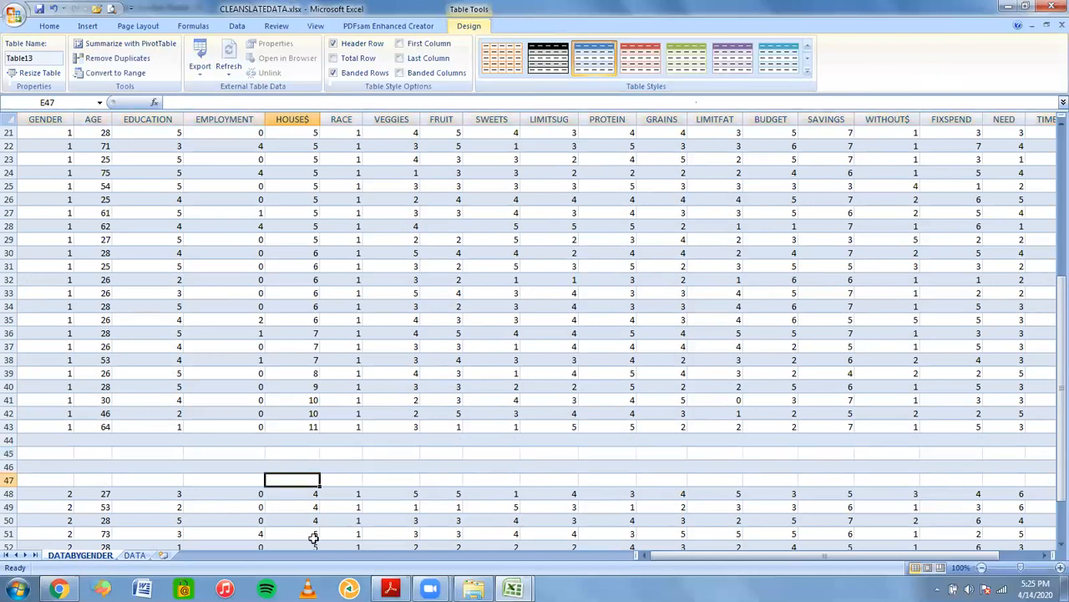
left_click_drag(683, 557, 731, 557)
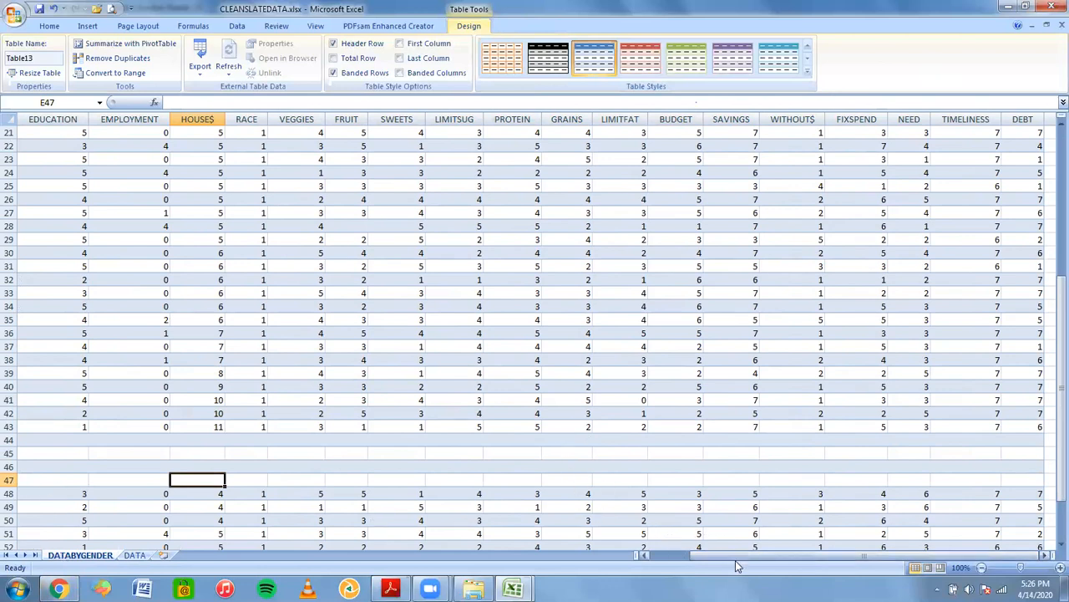
left_click_drag(737, 560, 526, 532)
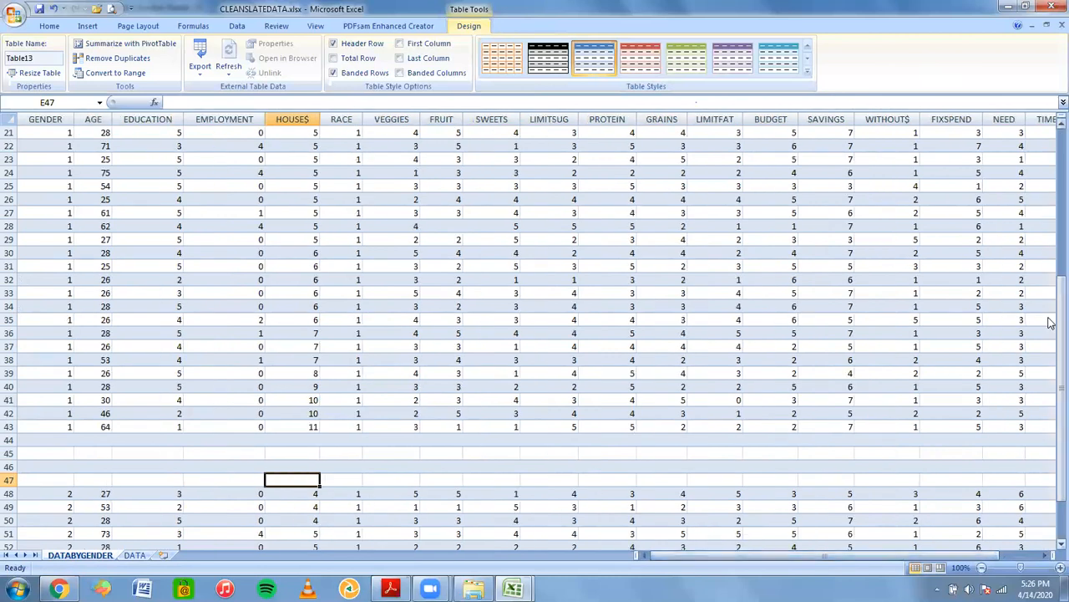
left_click_drag(1057, 322, 1051, 375)
left_click_drag(1051, 469, 1026, 437)
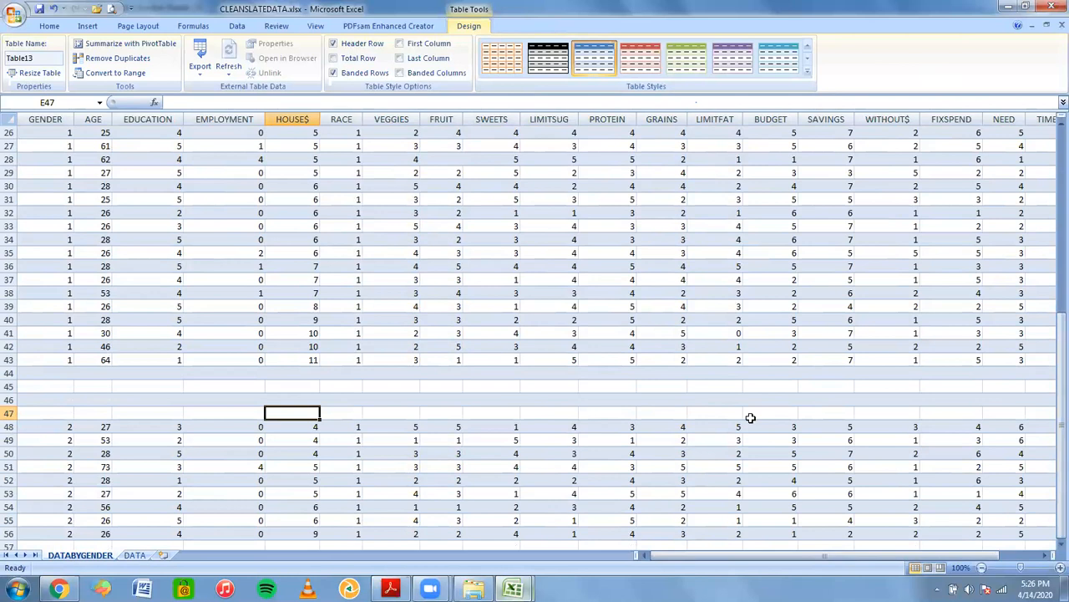
left_click_drag(1060, 343, 1051, 125)
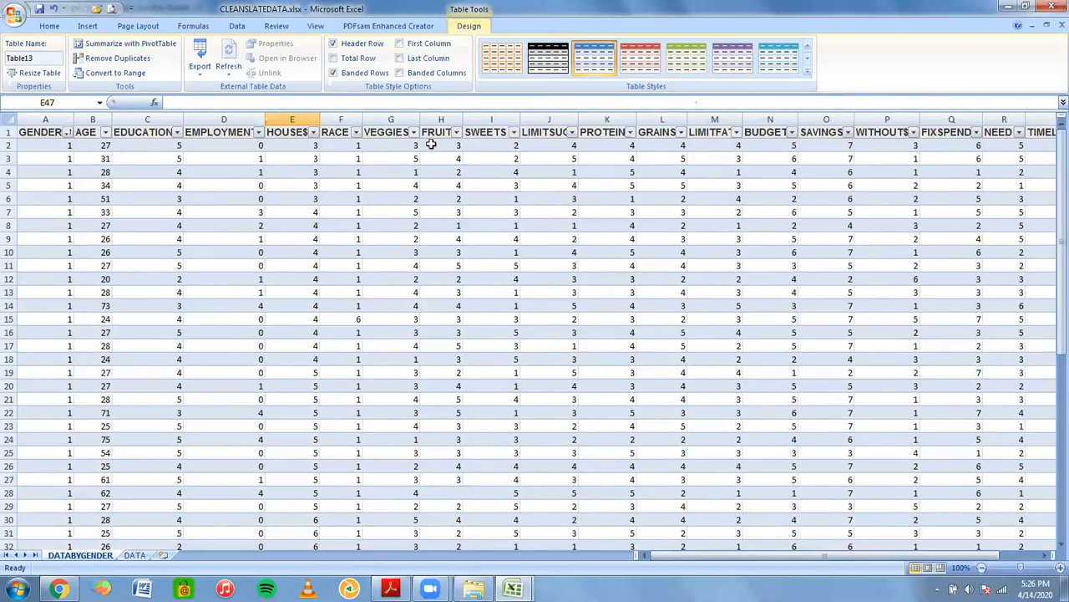
left_click_drag(431, 145, 435, 457)
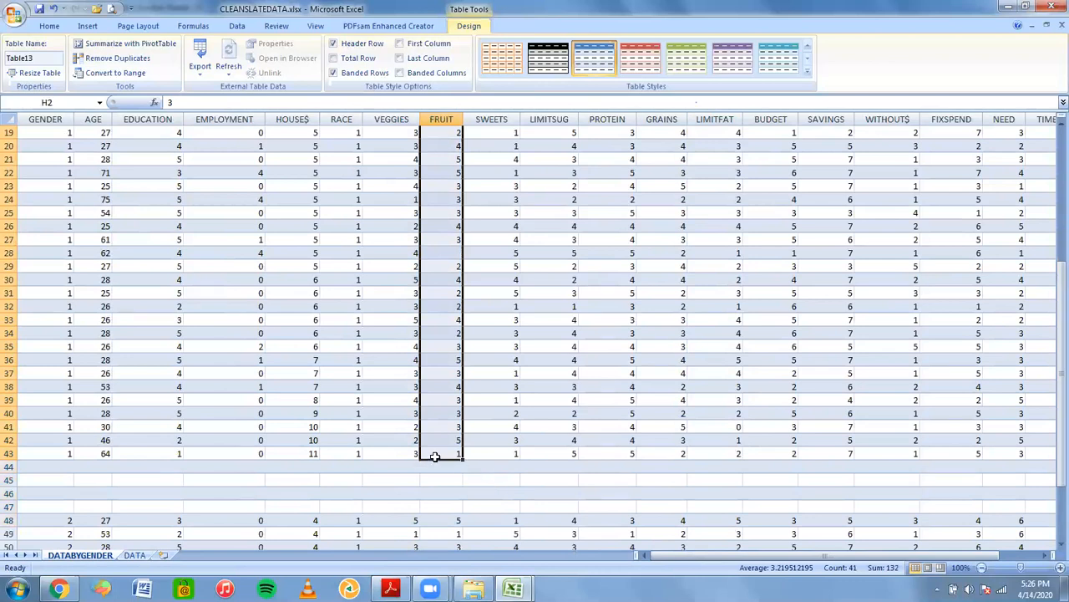
left_click(438, 520)
mouse_move(439, 520)
left_mouse_down()
mouse_move(435, 563)
mouse_move(436, 522)
left_mouse_up()
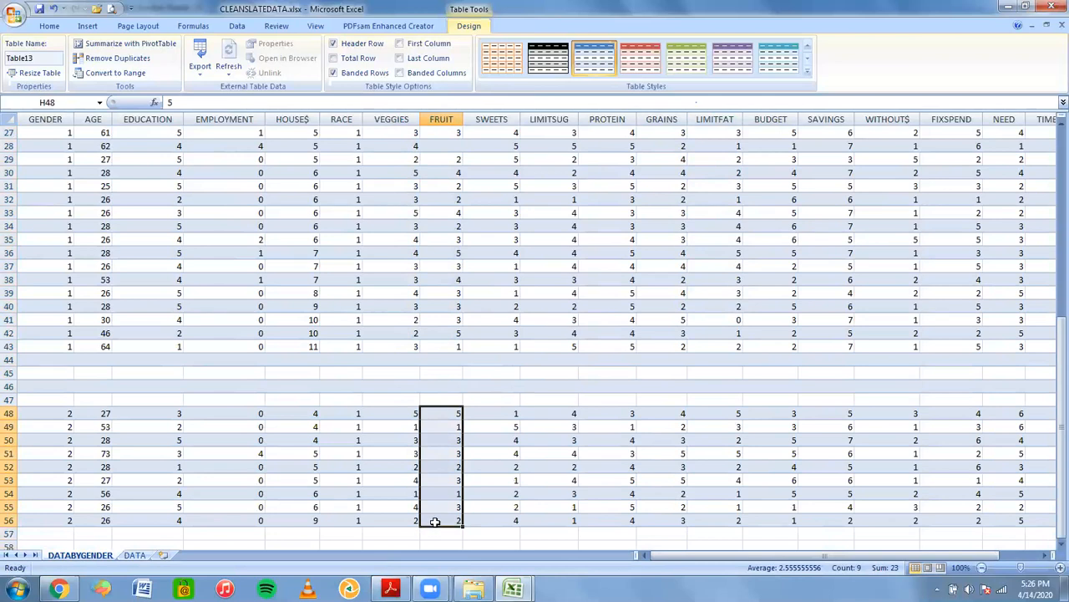
Step: Average the gender 1 VEGGIES values in cell G45 with =avg(G2:G43), accepting the proposed correction to =AVERAGE(G2:G43)
left_click(286, 372)
left_click(46, 373)
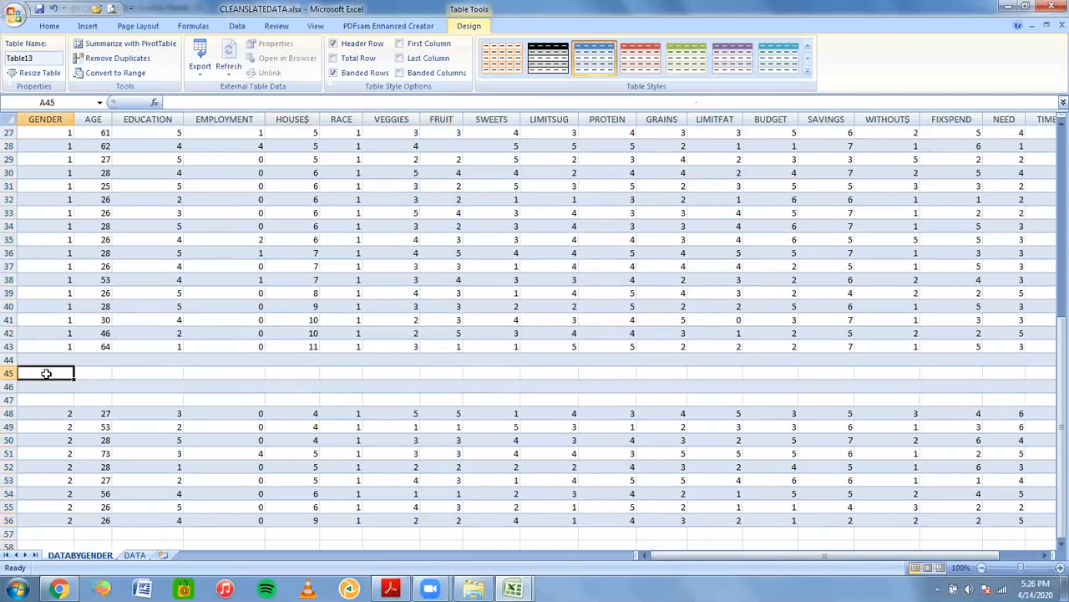
left_click(371, 373)
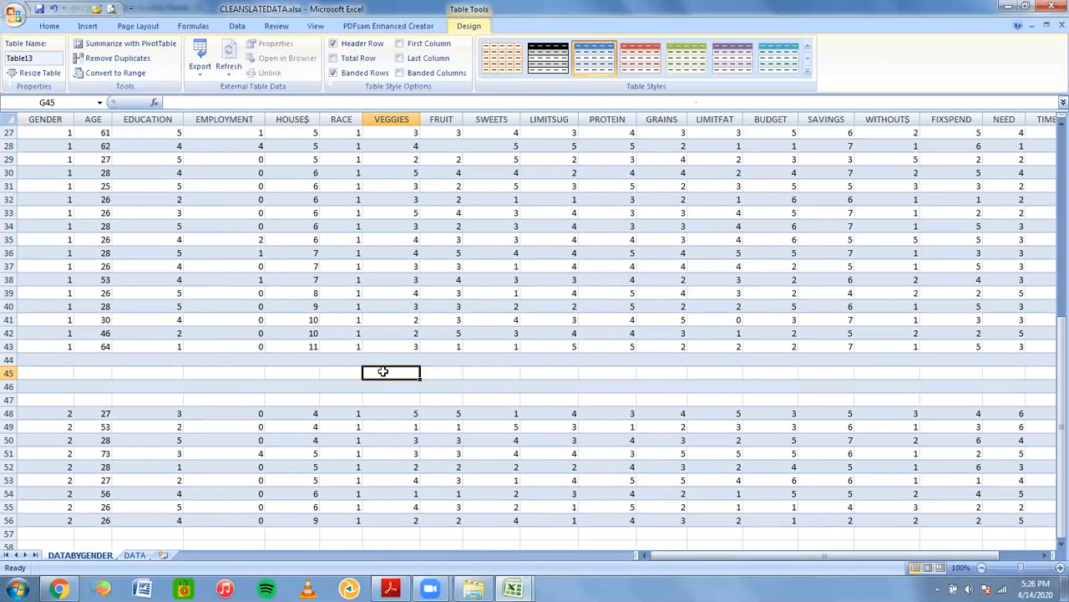
type("=")
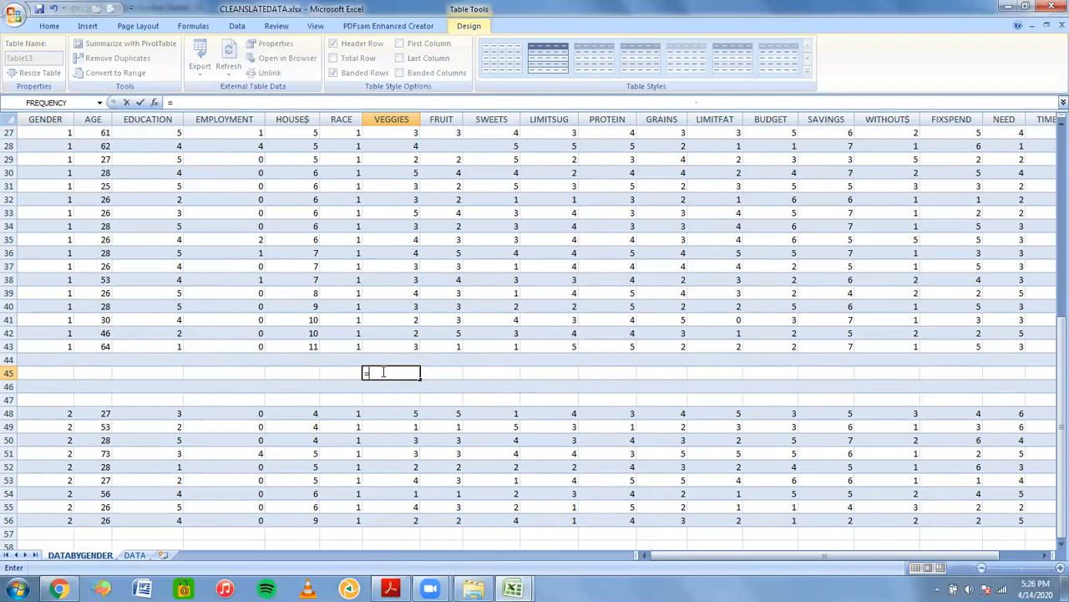
type("avg")
key("BackSpace")
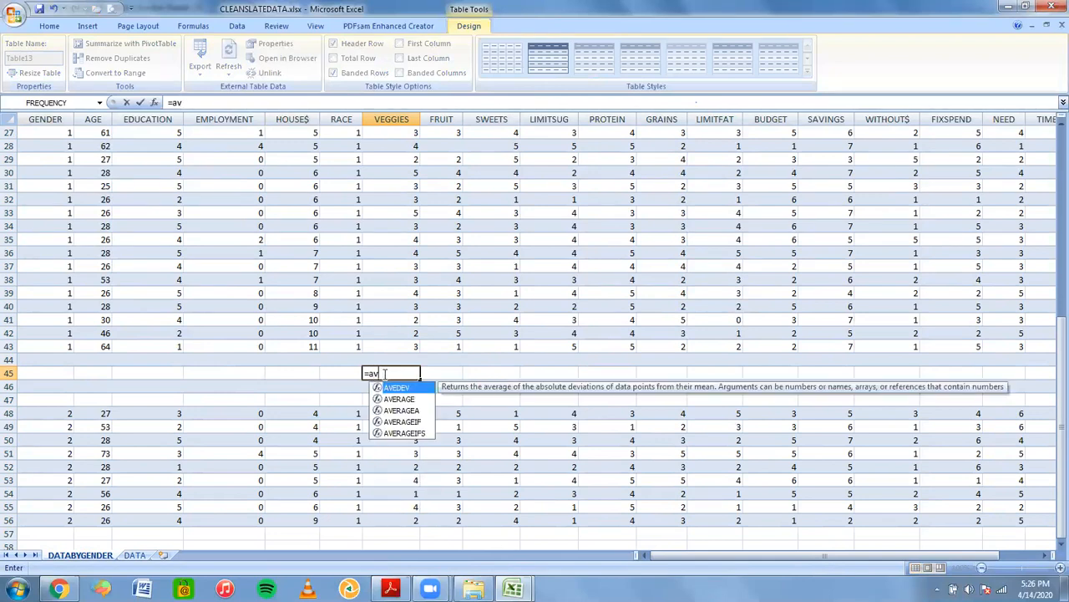
left_click(396, 400)
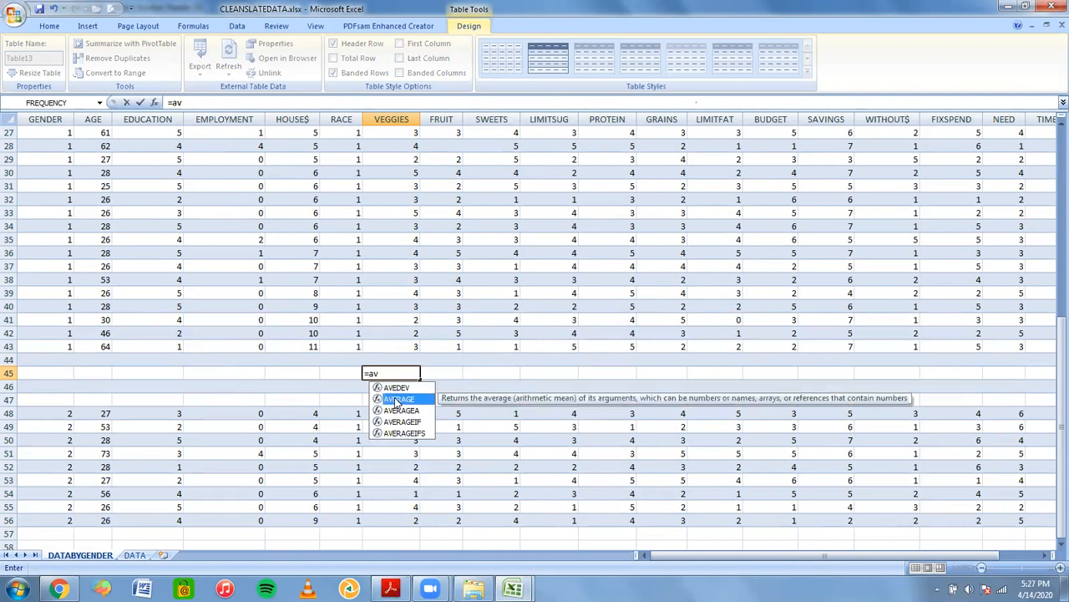
left_click(393, 390)
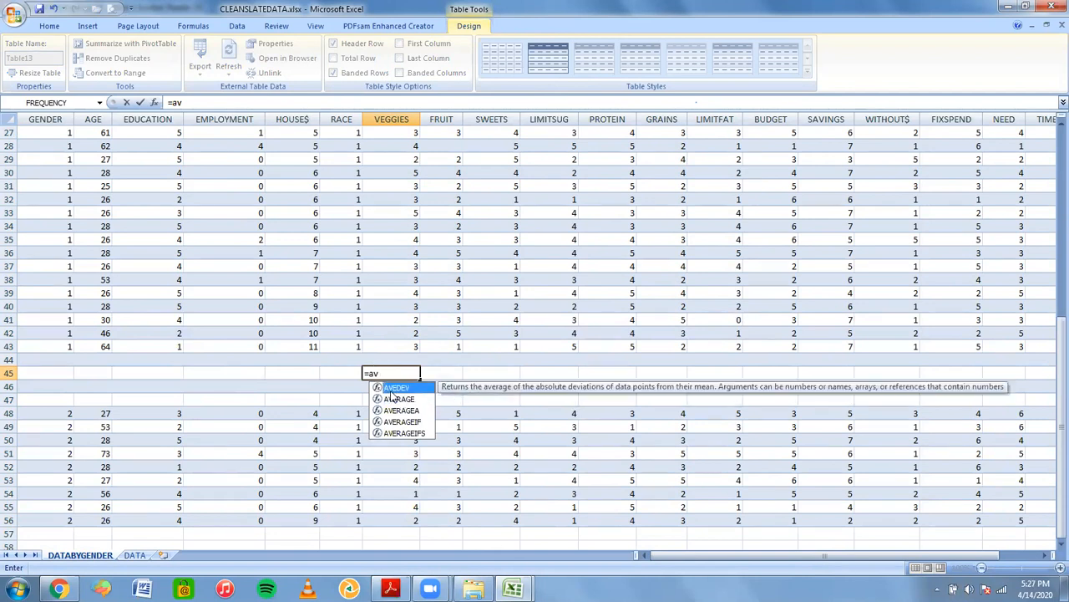
left_click(385, 370)
type("g")
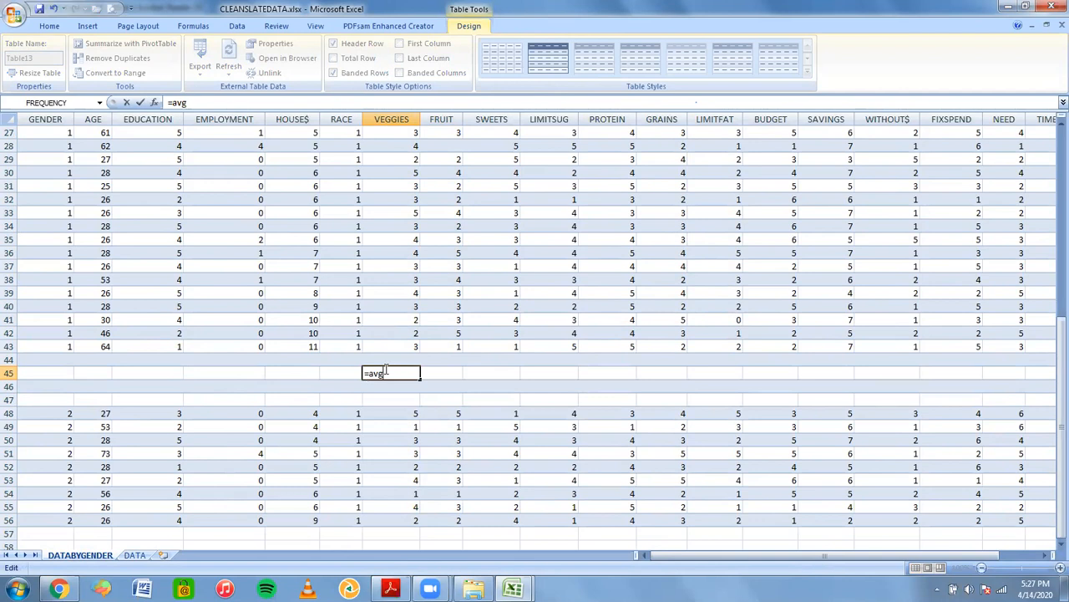
type("(")
left_click_drag(396, 346, 403, 148)
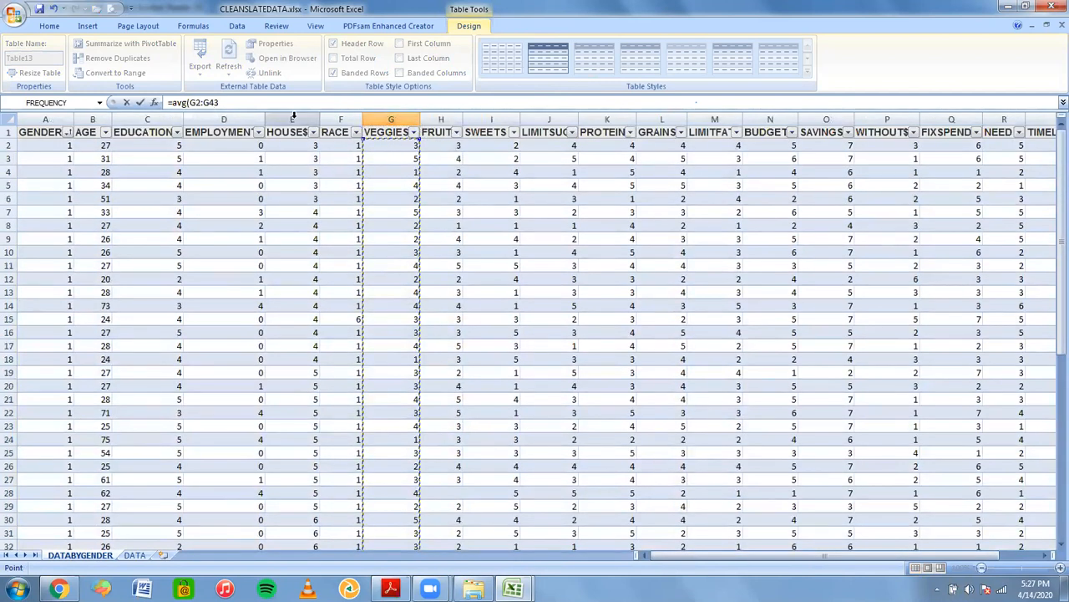
left_click(268, 102)
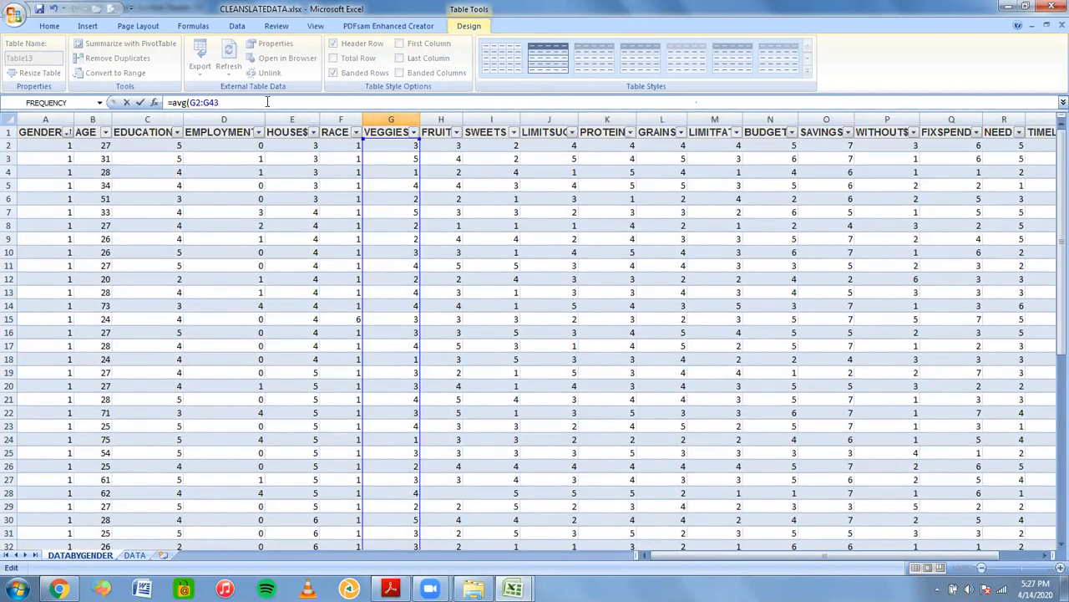
key("Return")
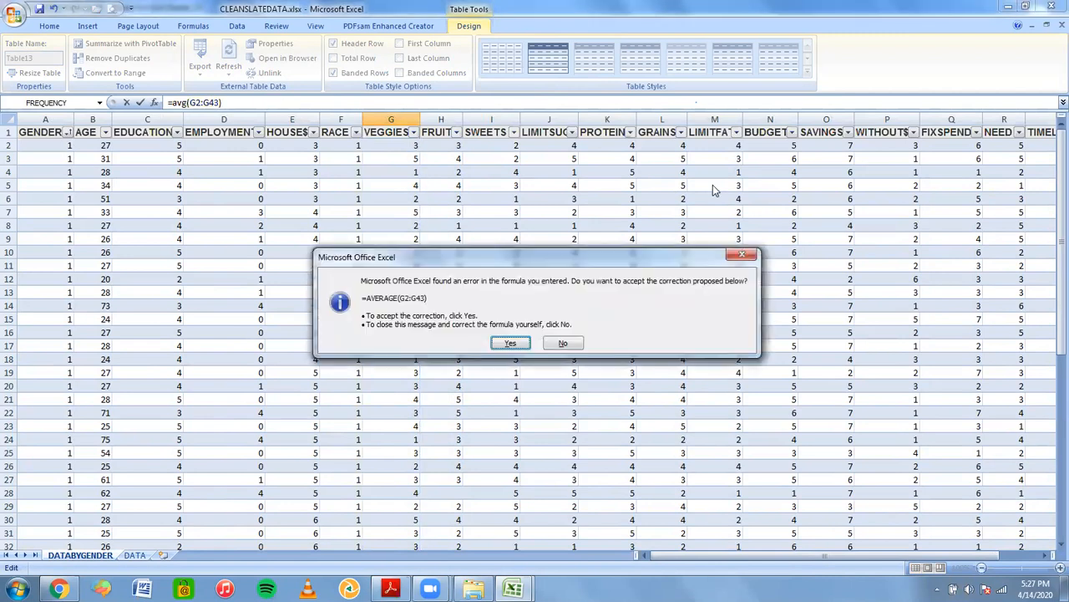
left_click(510, 343)
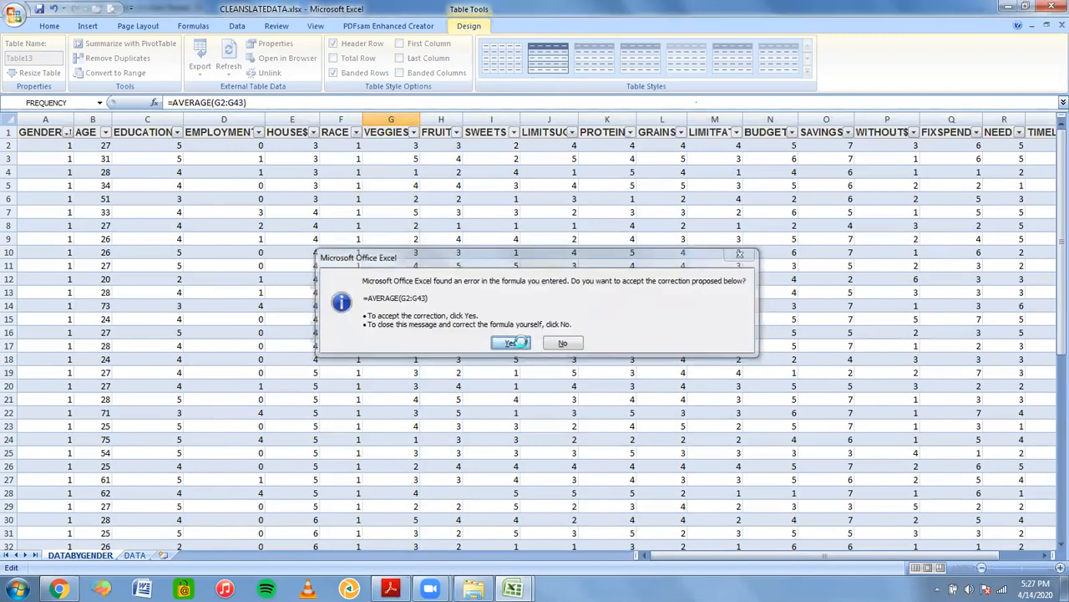
left_click_drag(1058, 299, 1047, 395)
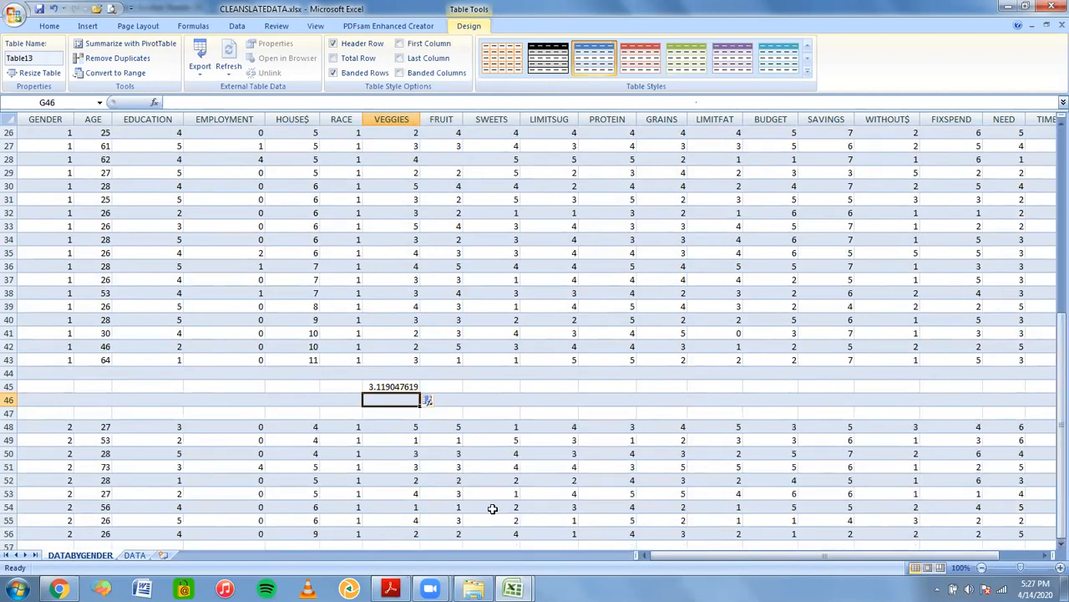
Step: Clear the VEGGIES average formula from cell G45 on the DATABYGENDER sheet
left_click(9, 545)
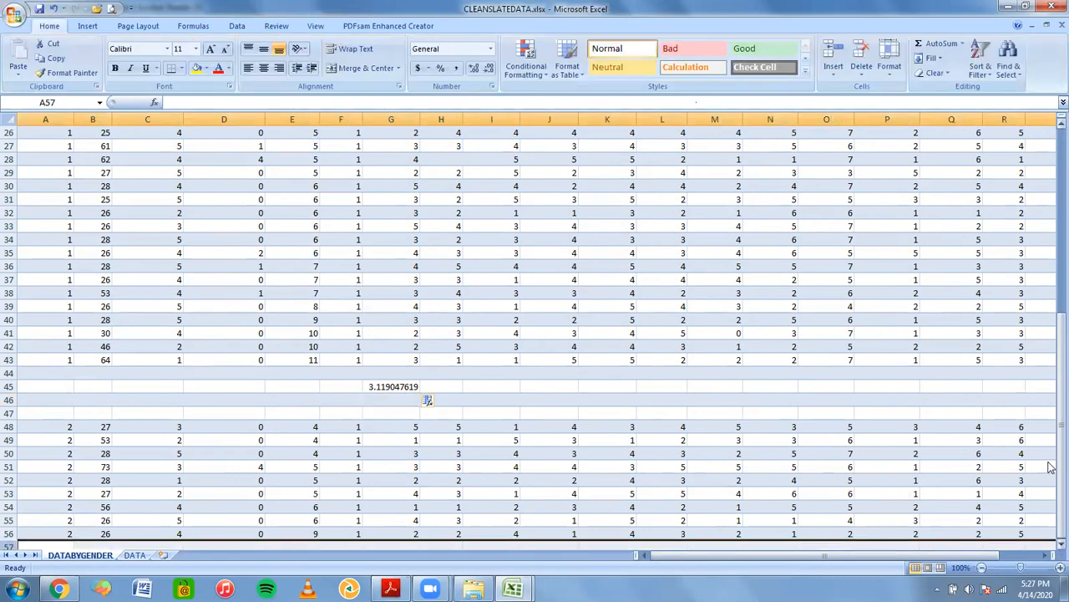
left_click(335, 408)
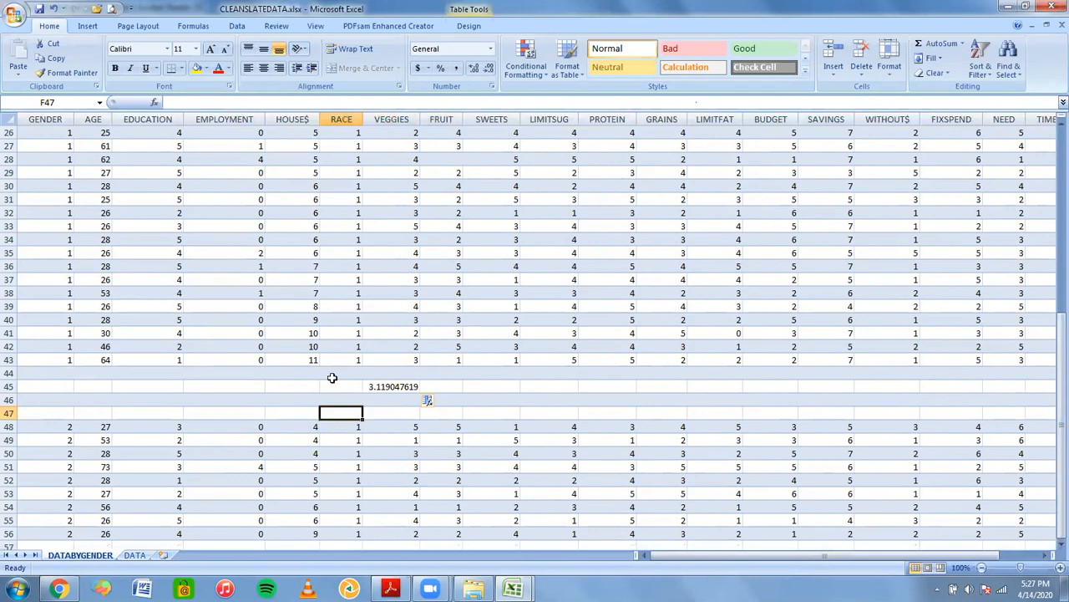
left_click(385, 386)
double_click(385, 387)
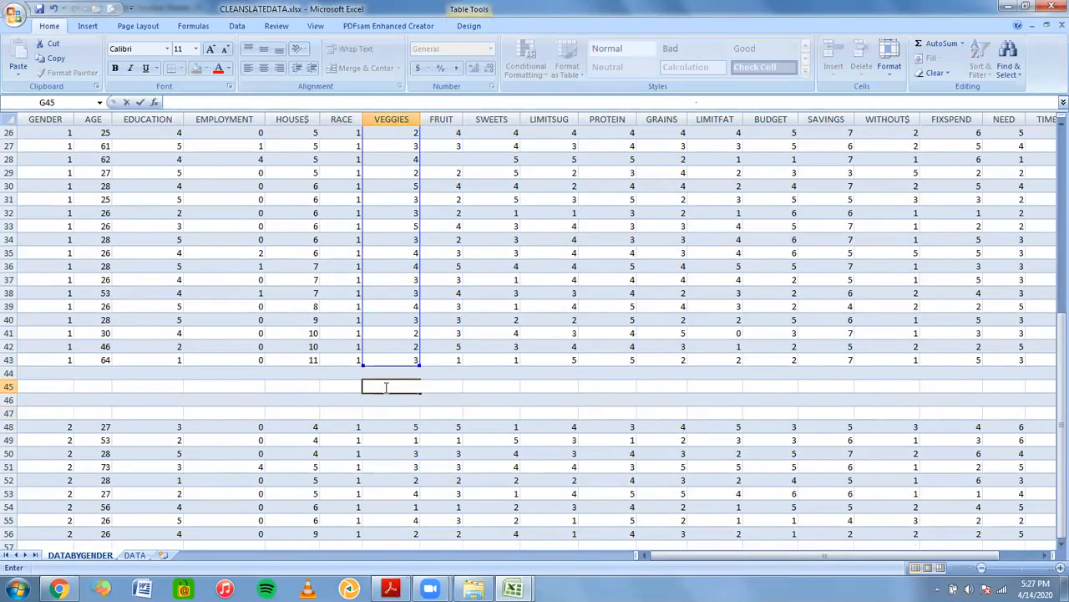
left_click(303, 389)
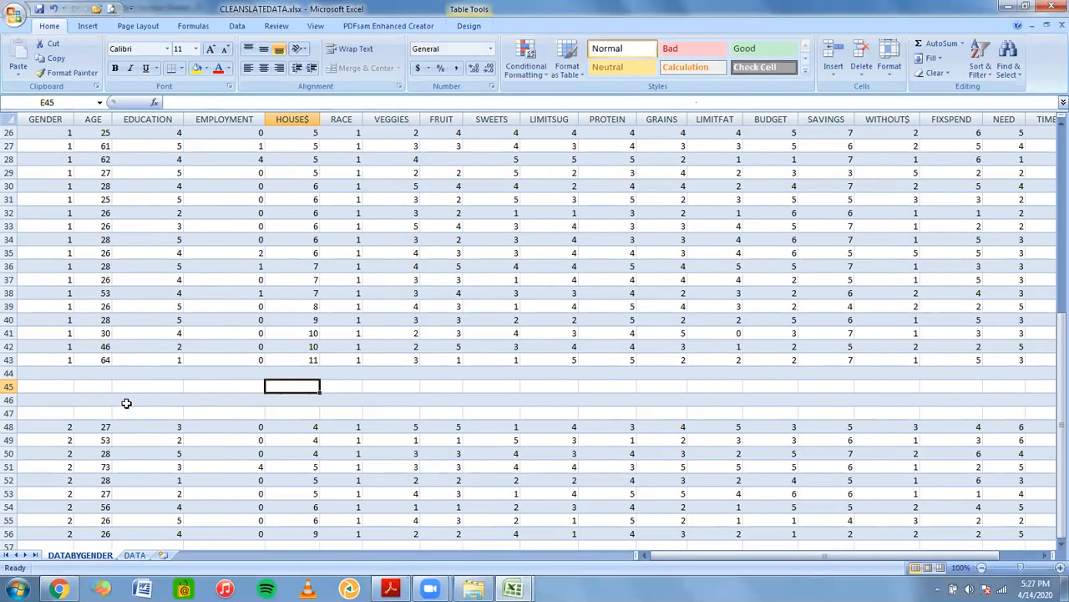
Step: Create a copy of the DATA sheet before DATABYGENDER and rename the copy DATABYEDUCATION
right_click(129, 556)
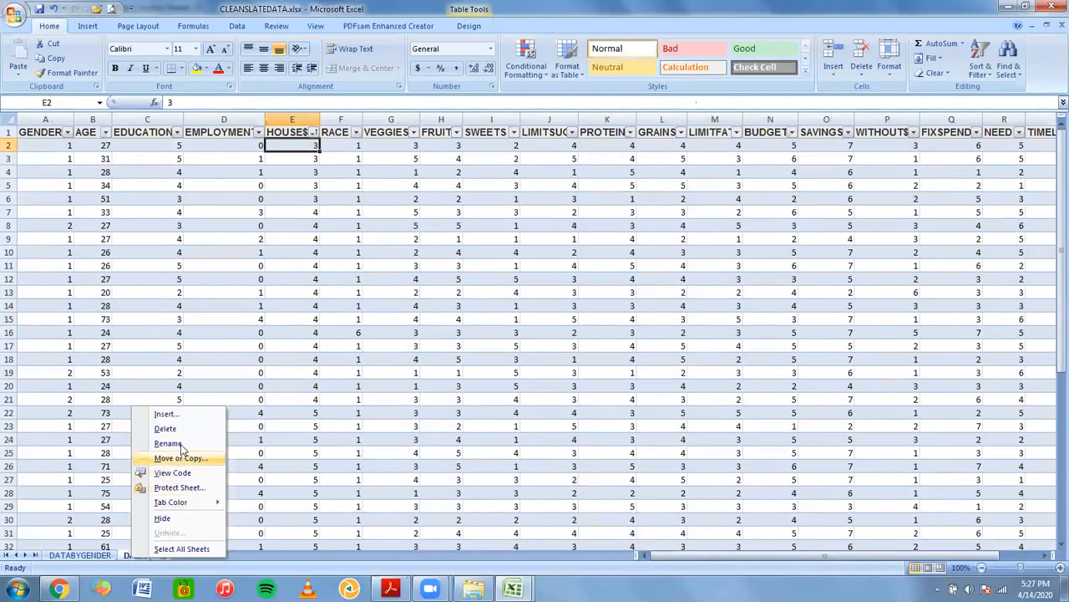
left_click(179, 458)
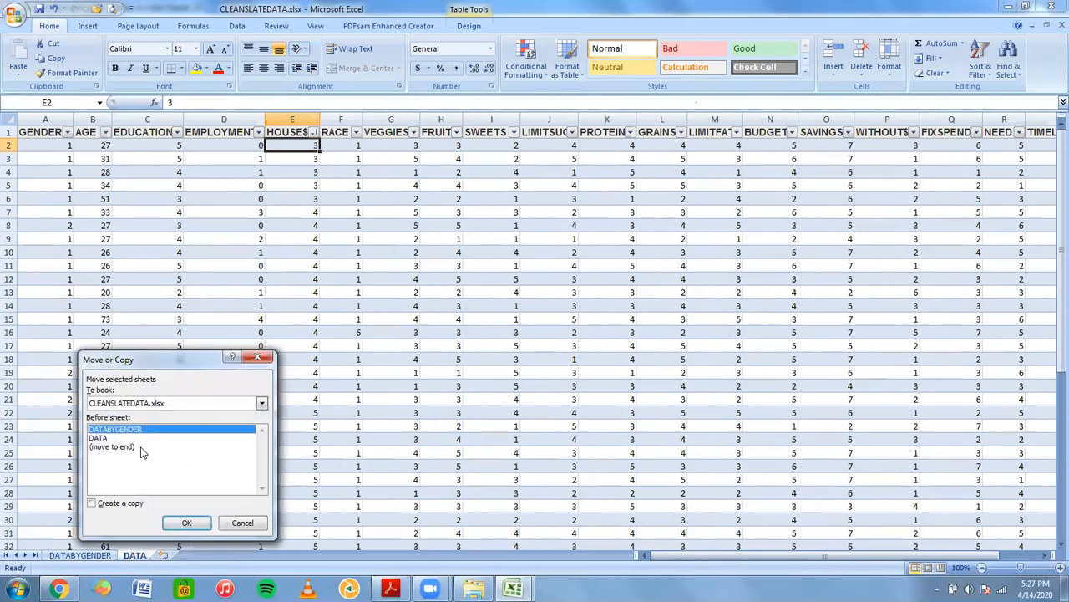
left_click(107, 507)
left_click(186, 522)
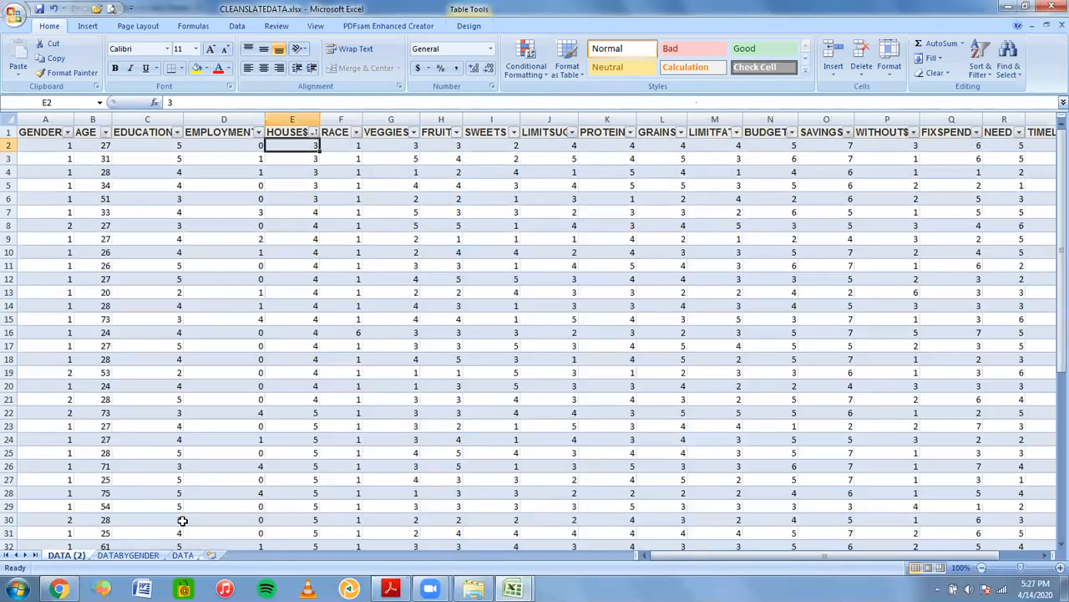
right_click(75, 556)
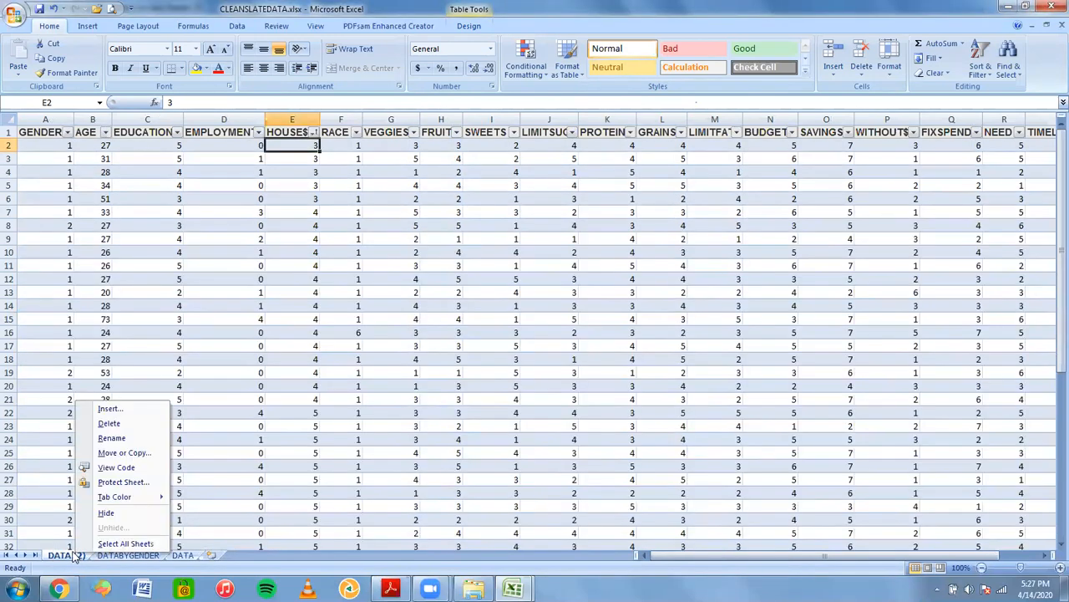
left_click(133, 436)
type("DATABY")
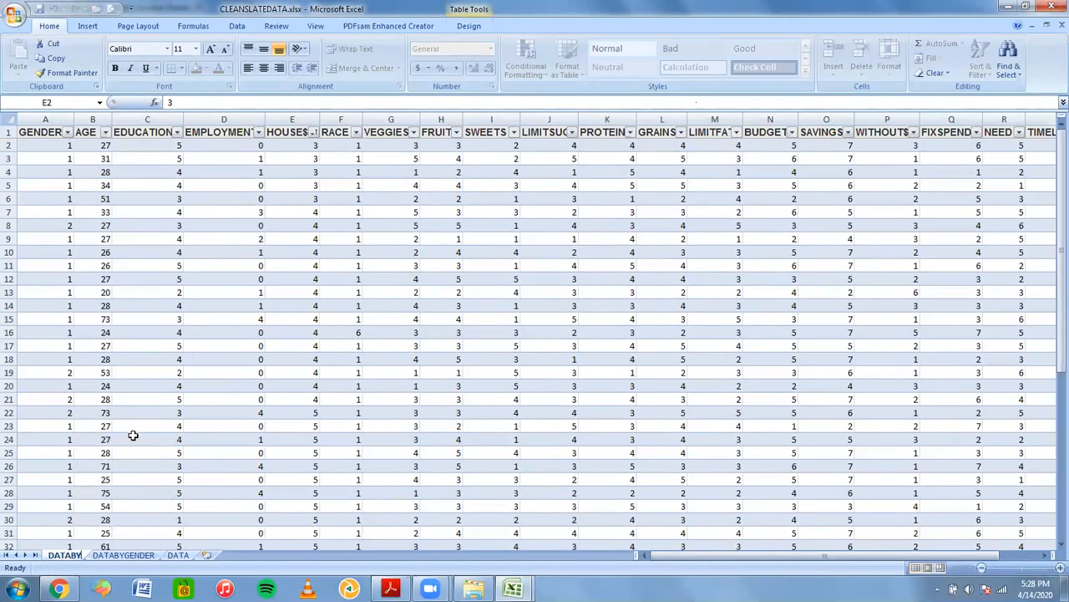
type("EDUCATION")
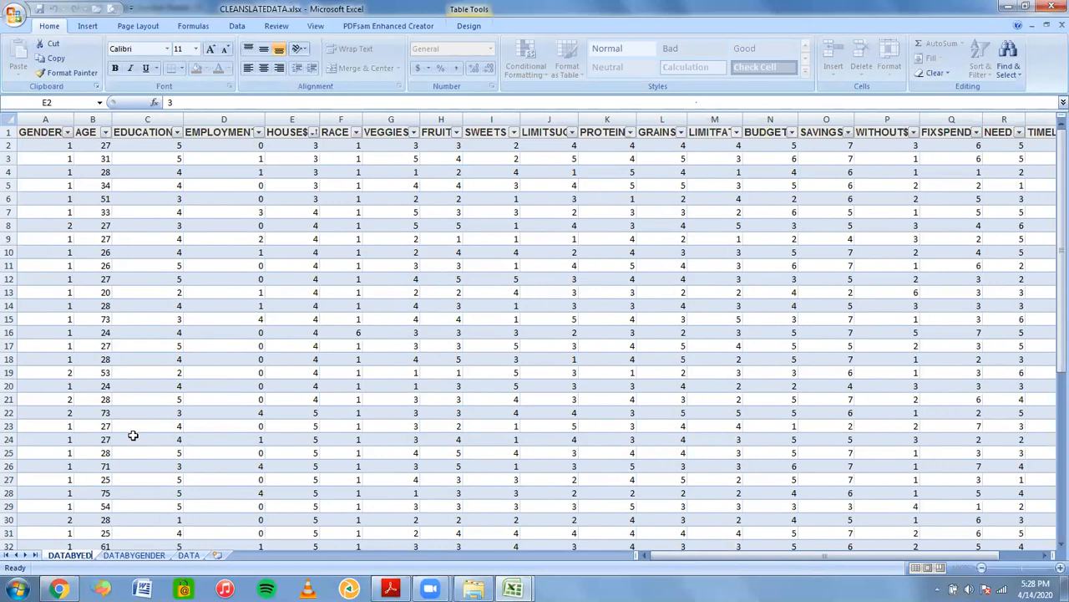
key("Return")
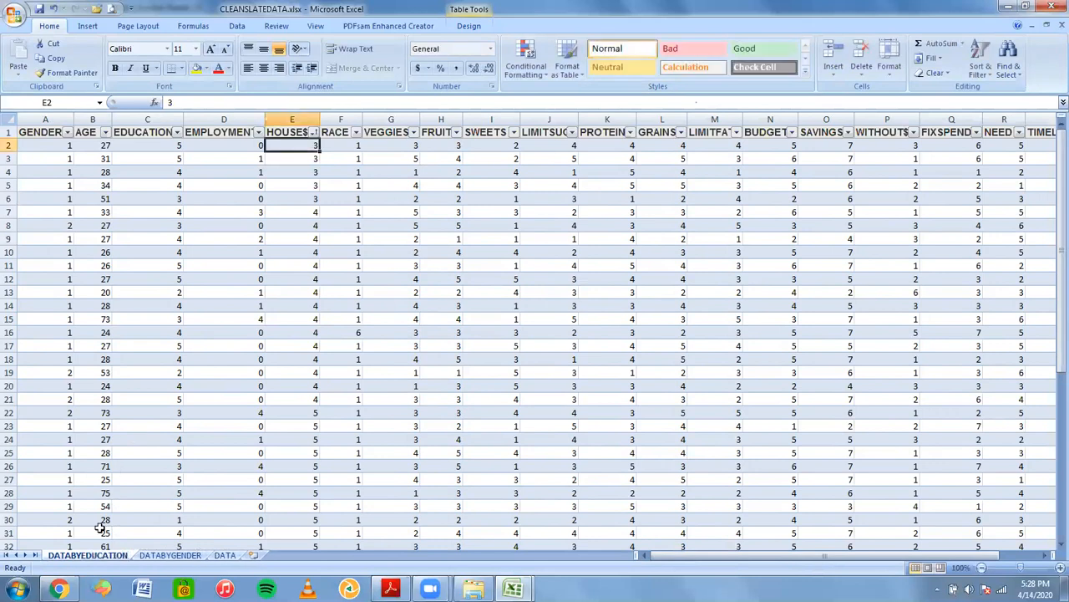
Step: Sort the table on the DATABYEDUCATION sheet by EDUCATION from smallest to largest
left_click(162, 386)
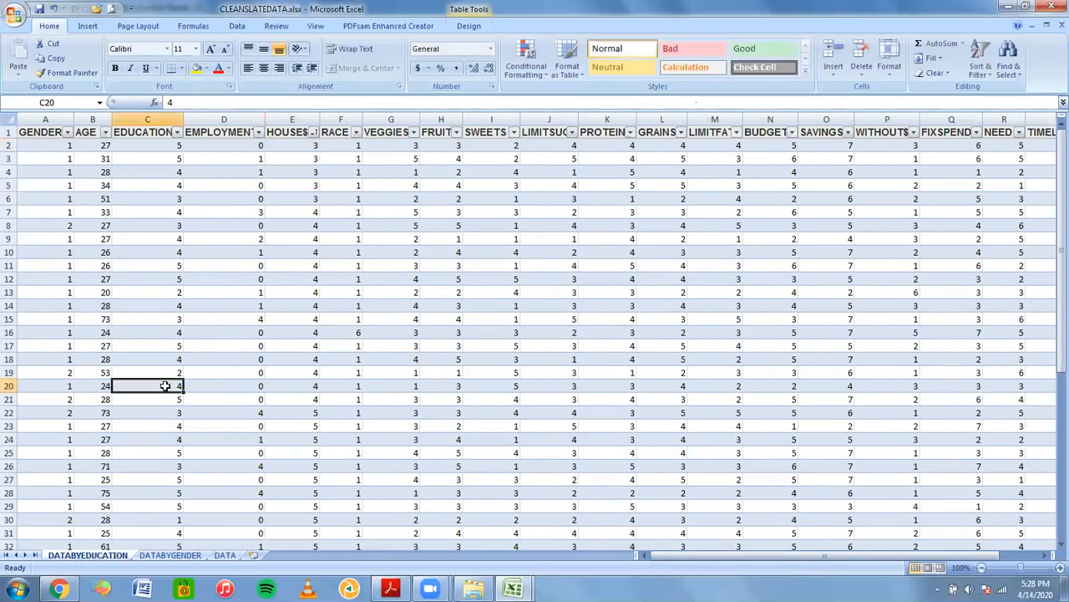
left_click(178, 133)
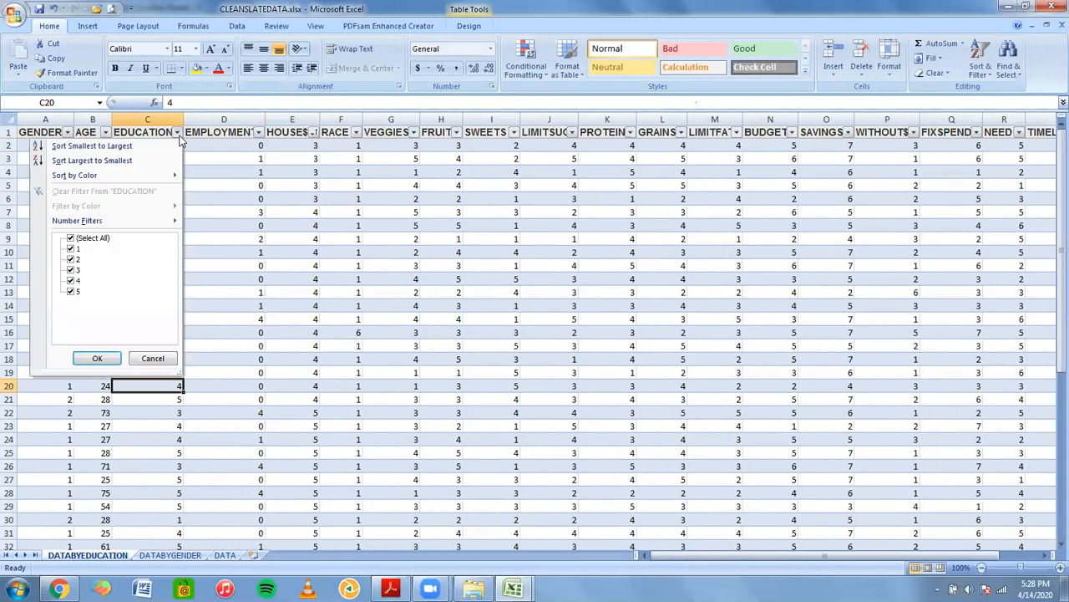
left_click(132, 147)
left_click(147, 212)
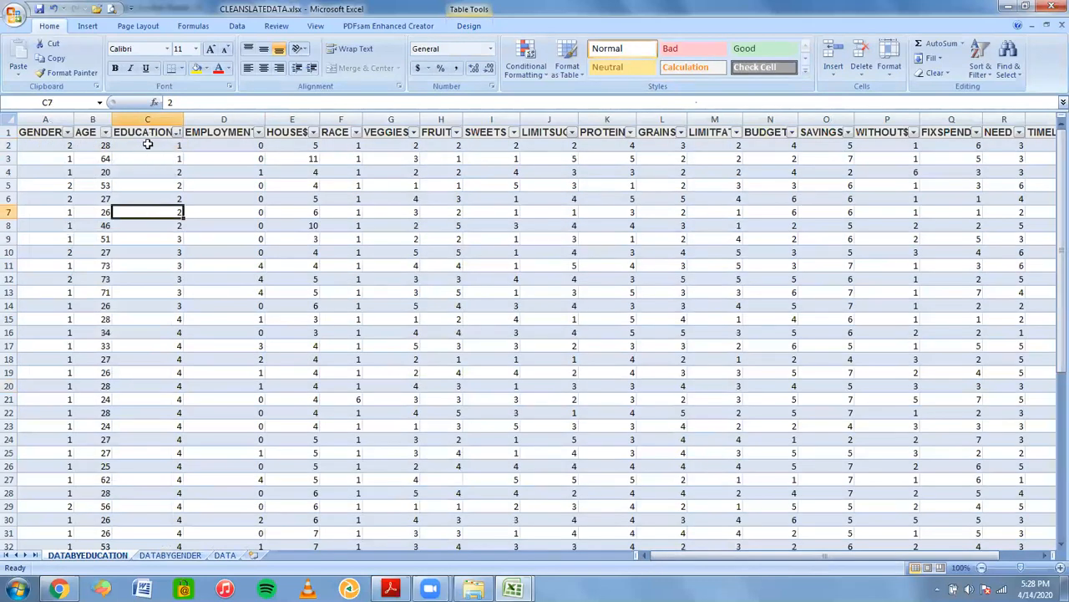
Step: Insert a blank row at row 4 and another at row 10 to separate education levels 1, 2 and 3
left_click(8, 172)
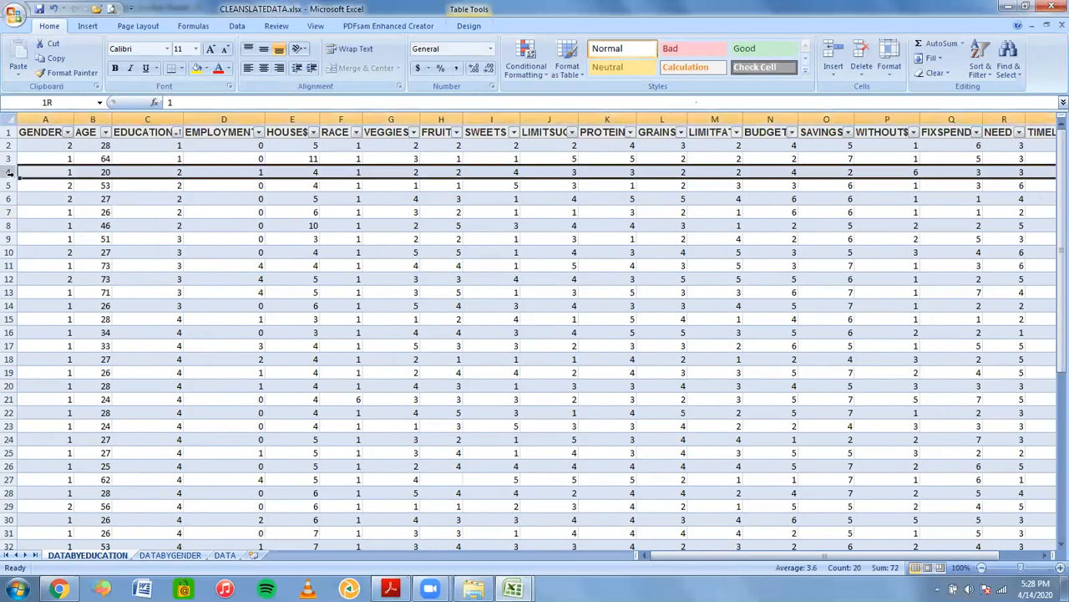
right_click(9, 172)
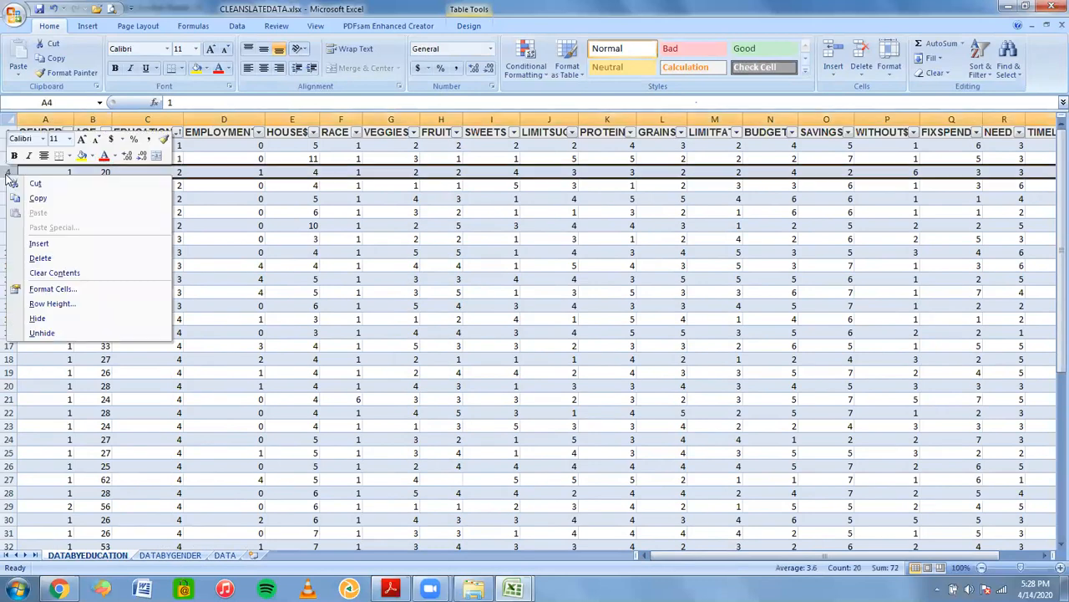
left_click(40, 242)
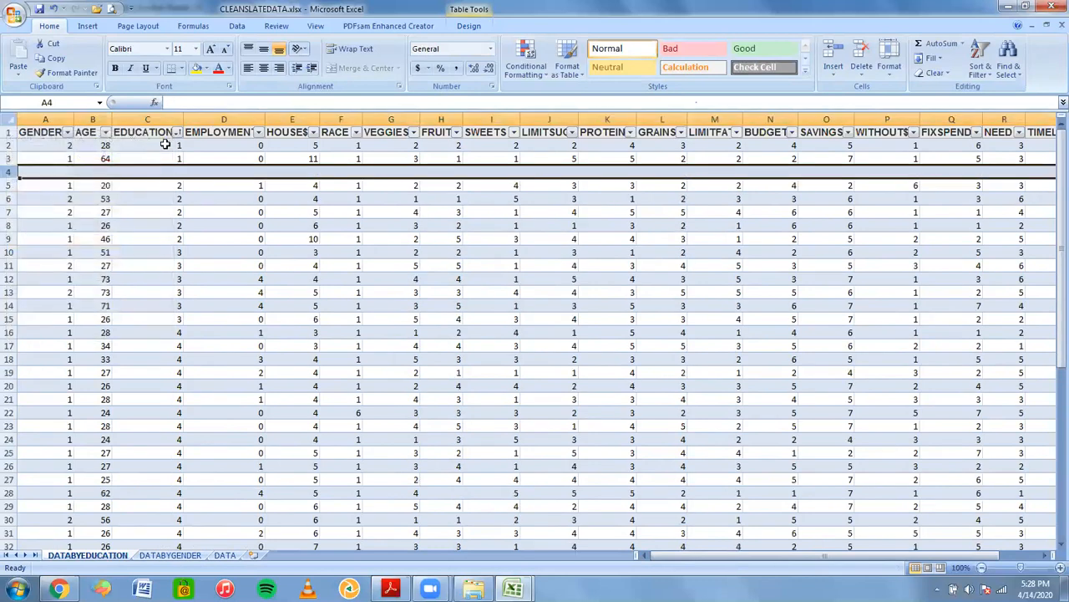
left_click(8, 251)
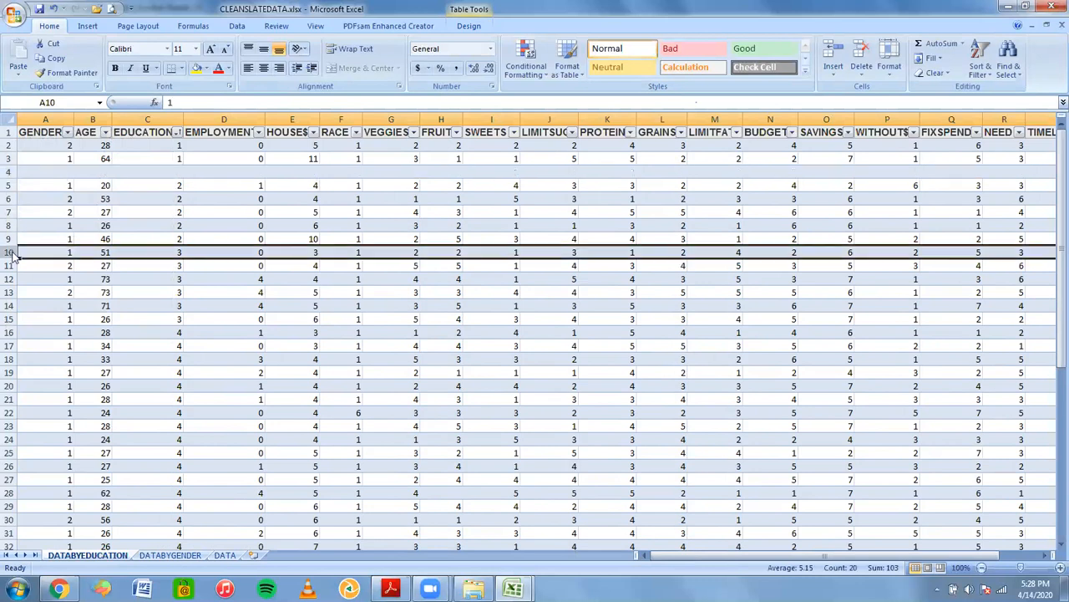
right_click(8, 252)
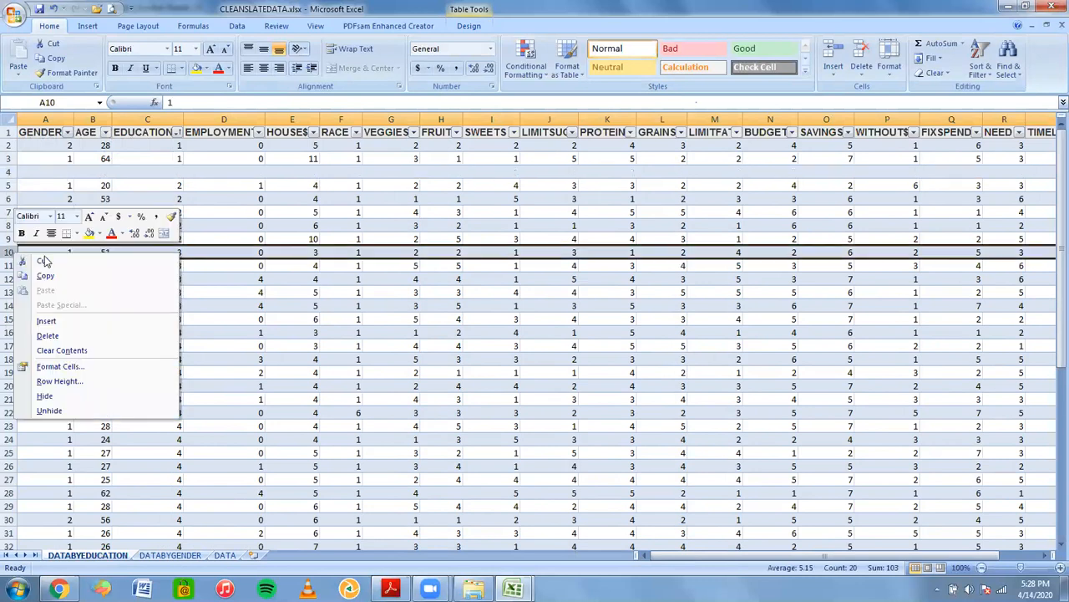
left_click(70, 322)
left_click(70, 320)
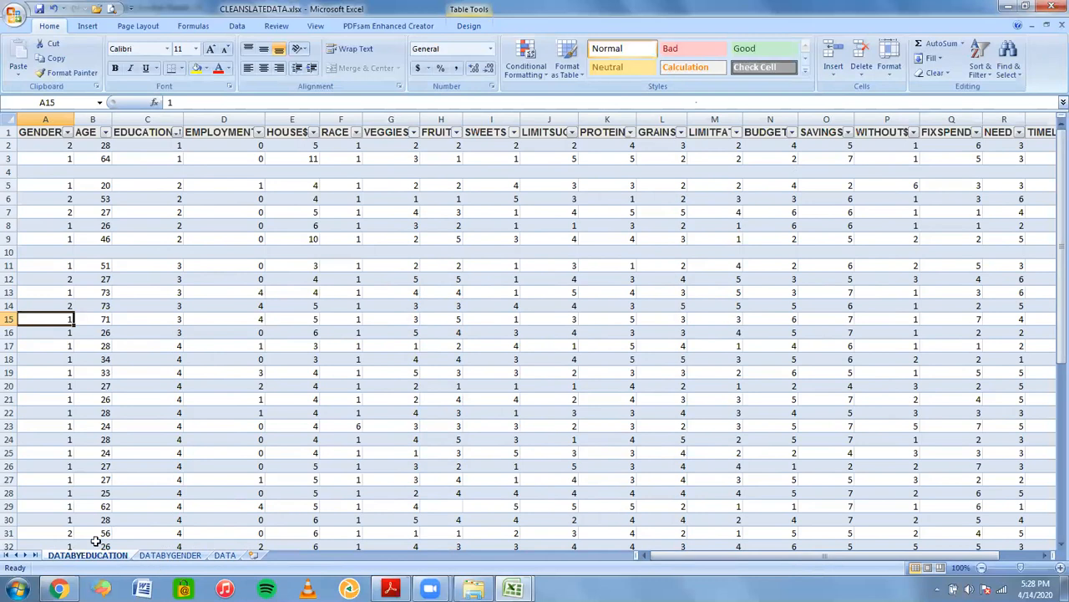
Step: From the DATA sheet, switch to Eating and Spending.pdf in Acrobat Reader, review question 7's rating statements, and return to CLEANSLATEDATA.xlsx in Excel
left_click(220, 557)
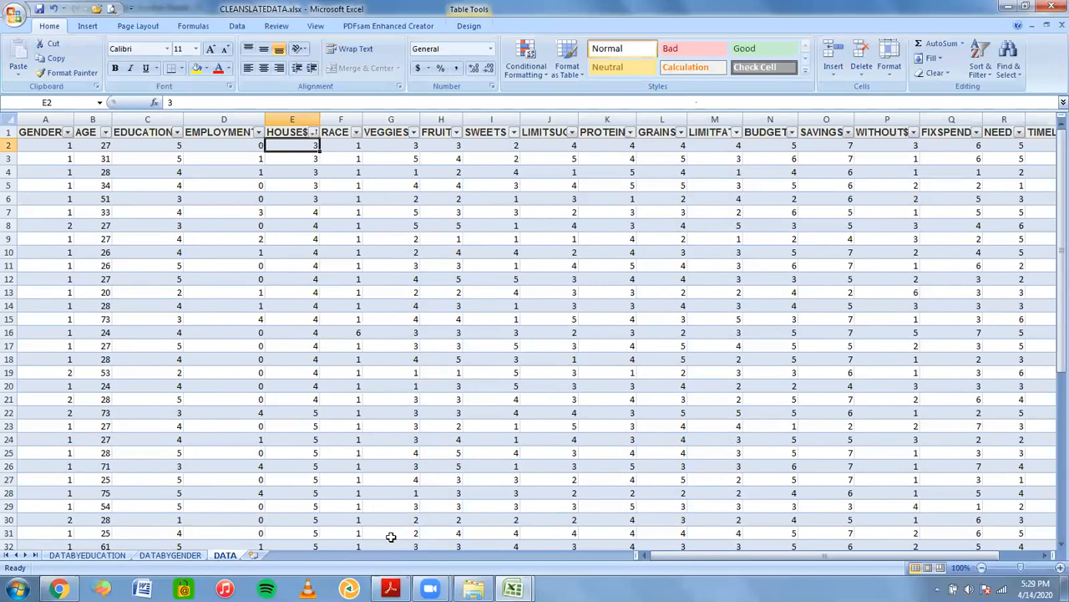
left_click(390, 589)
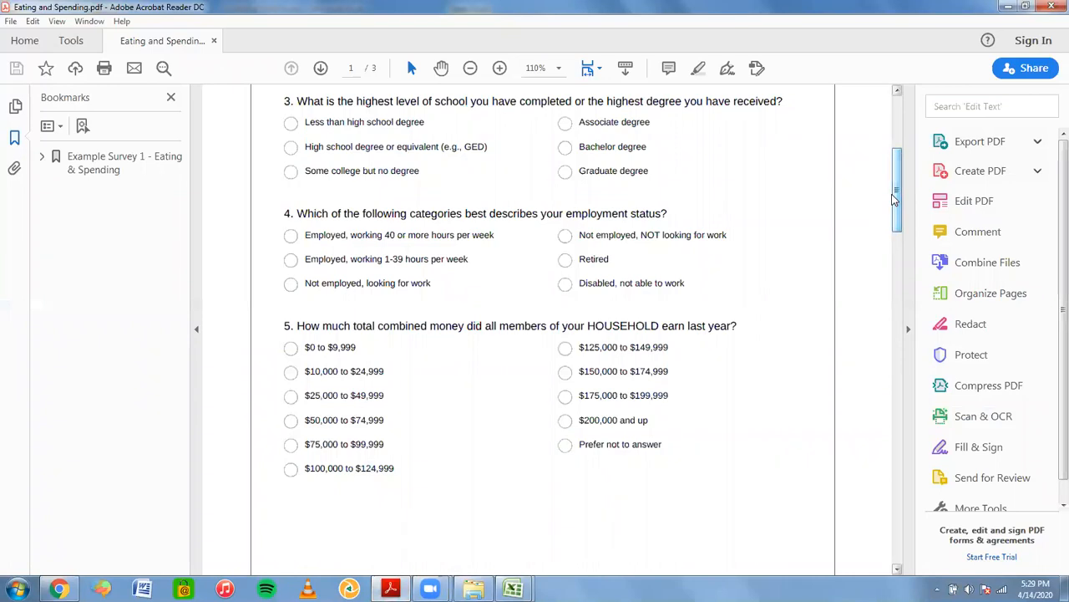
left_click_drag(894, 199, 835, 331)
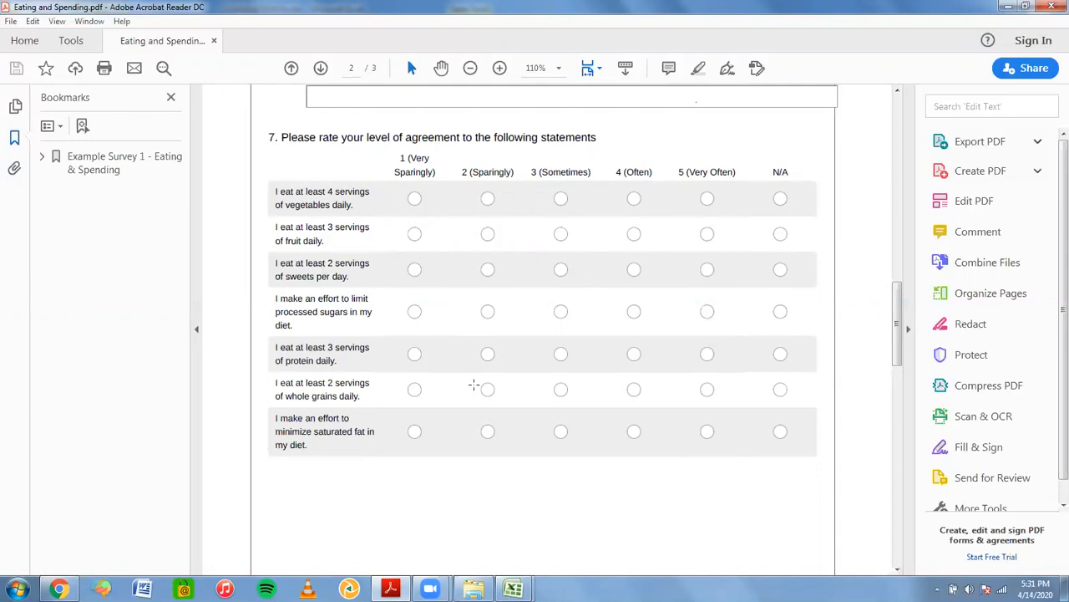
mouse_move(513, 589)
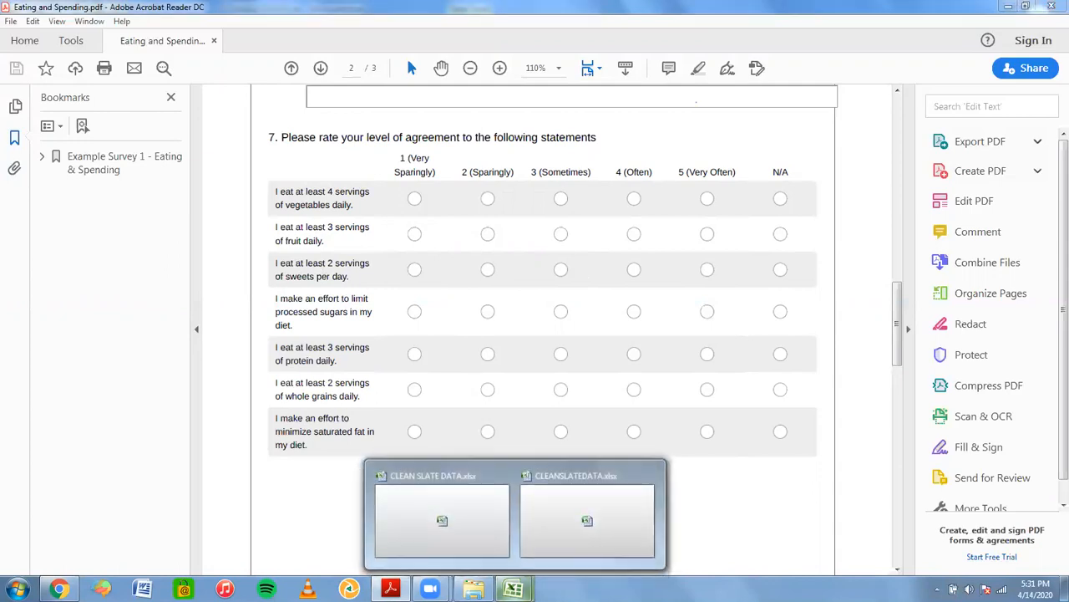
left_click(556, 534)
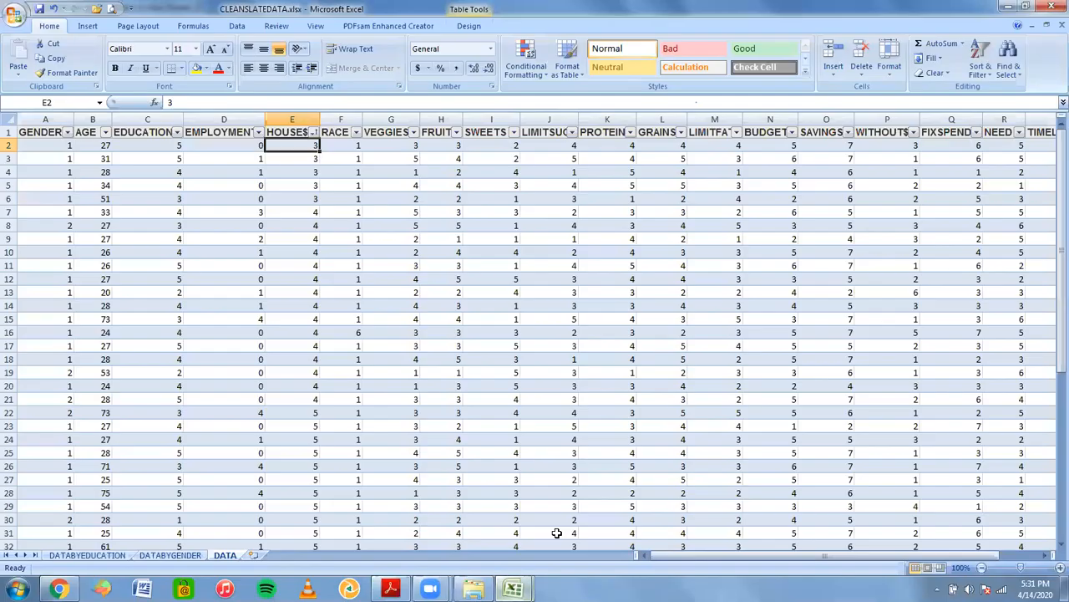
Step: Insert a new table column before SWEETS on the DATA sheet and set its header in I1 to REAL SWEETS
left_click(494, 364)
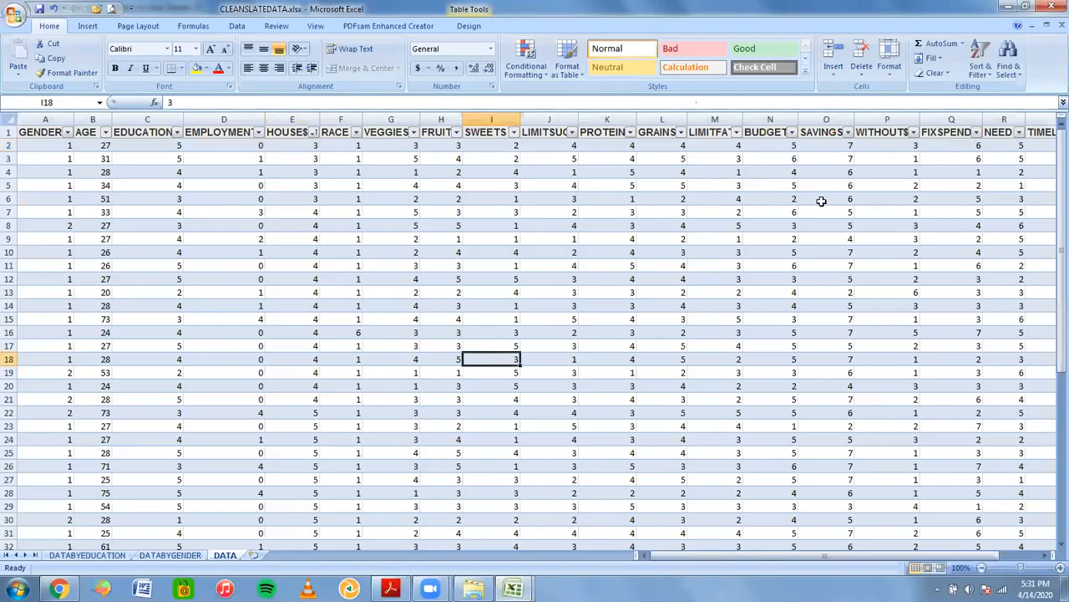
left_click(483, 113)
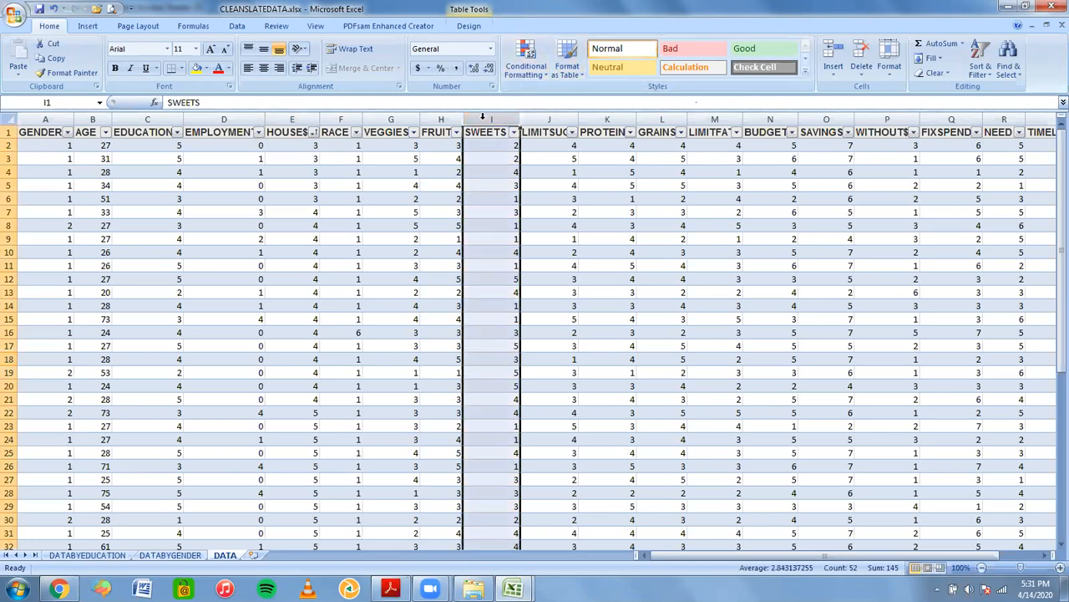
right_click(482, 116)
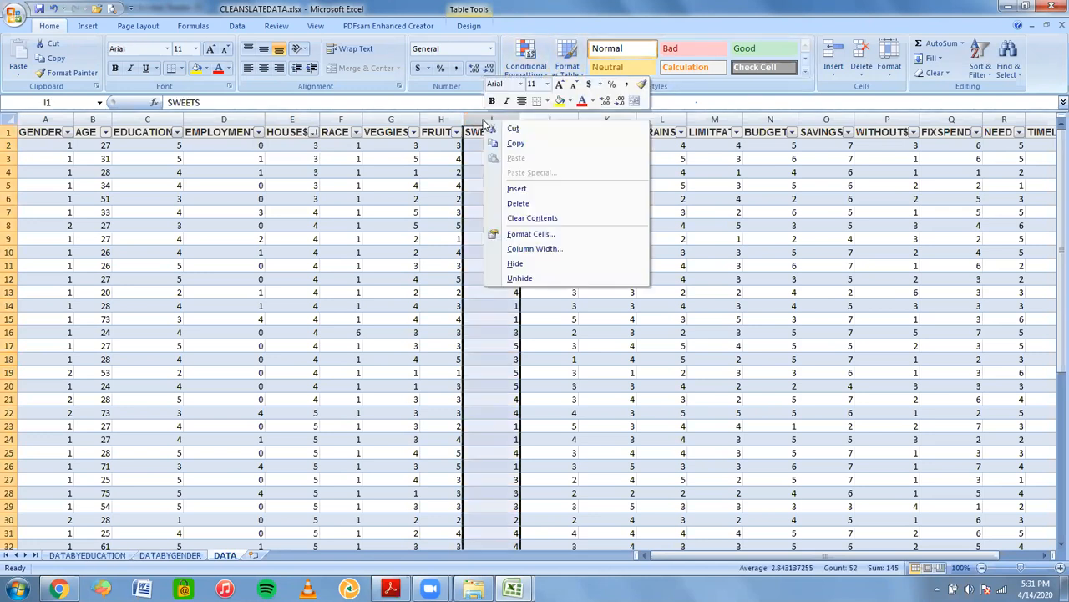
left_click(517, 188)
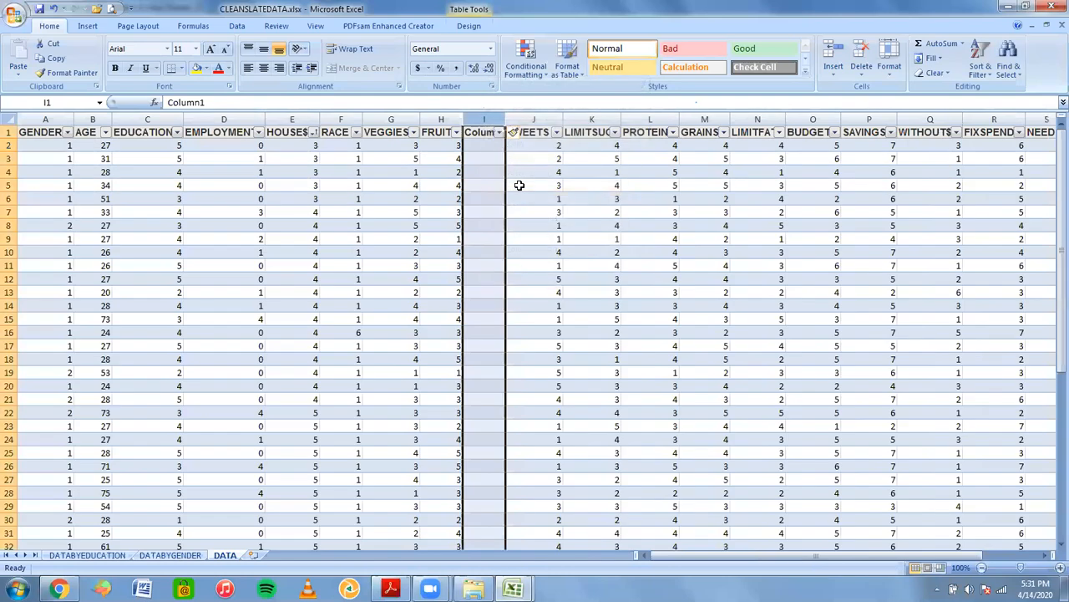
left_click(478, 132)
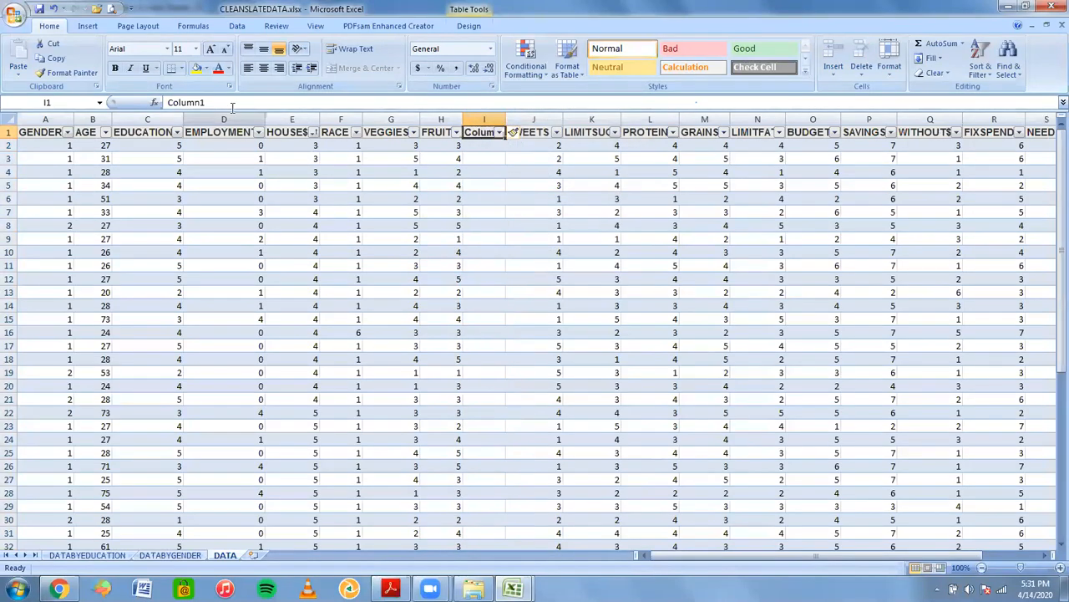
left_click_drag(249, 102, 125, 102)
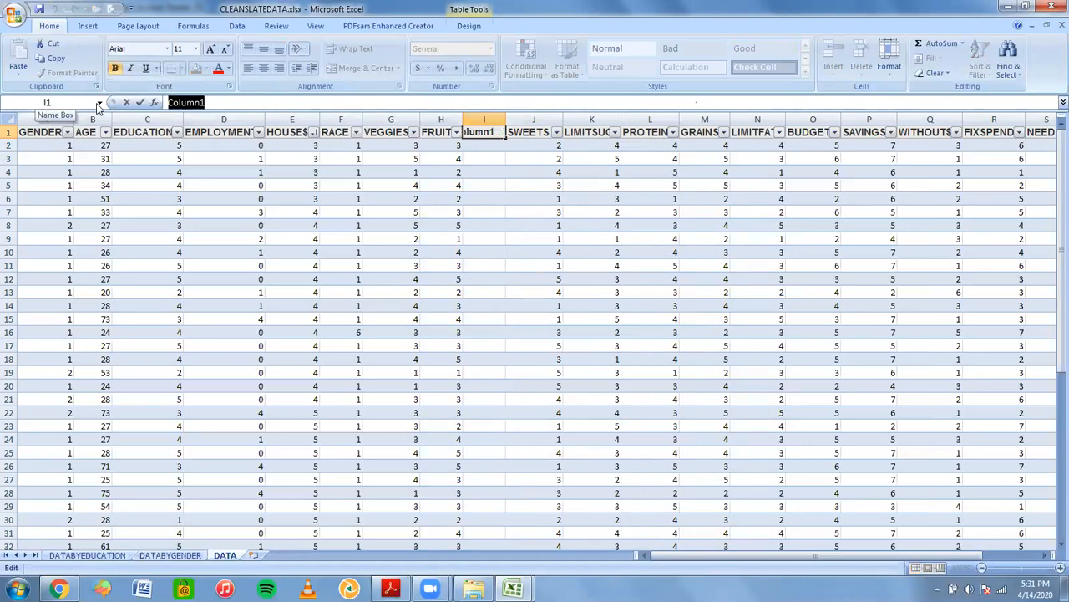
type("REAL")
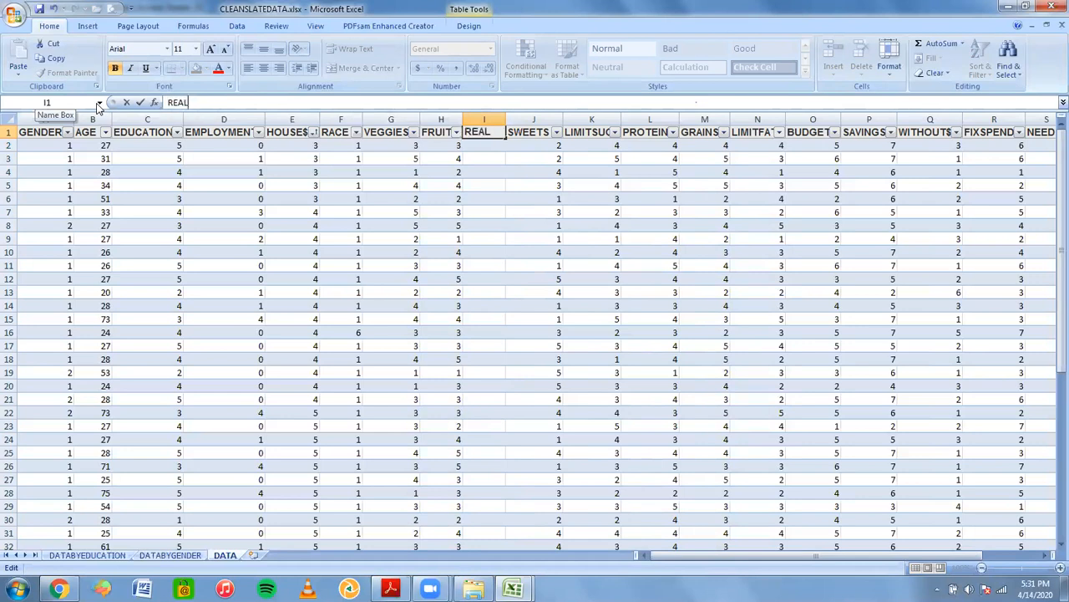
type(" SWEETS")
Step: Set the header of the original SWEETS column in J1 to DON'T USE THIS SWEETS
left_click(535, 138)
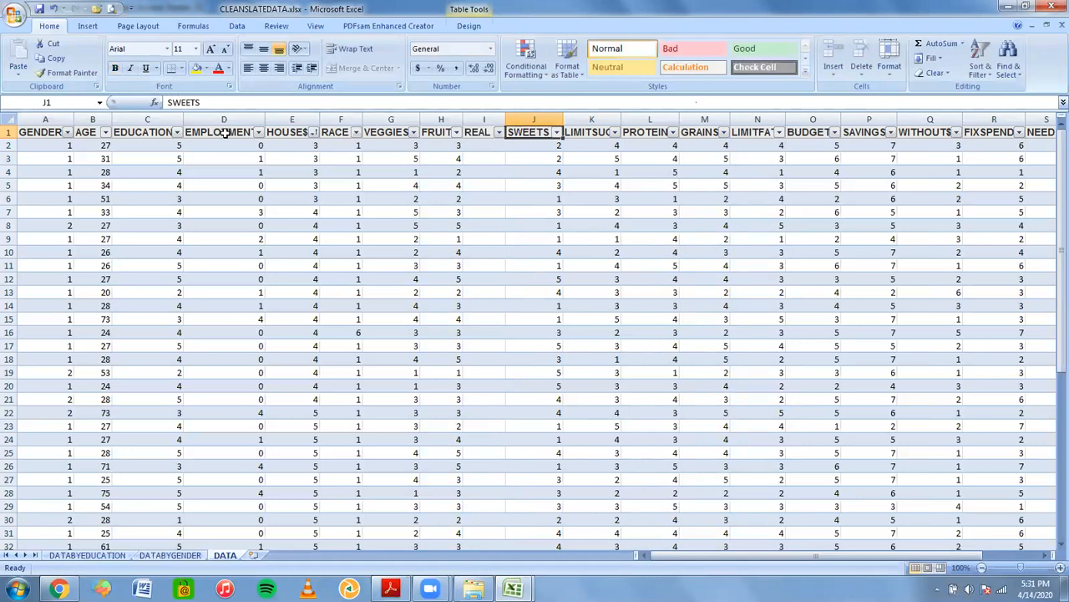
left_click(165, 102)
type("DON'T USE")
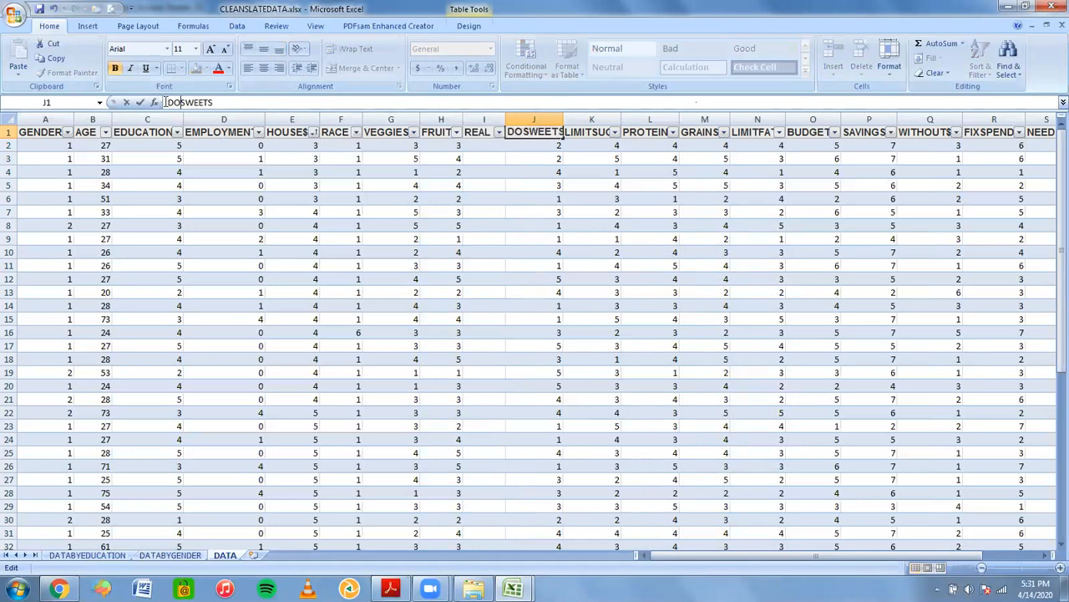
type(" THIS")
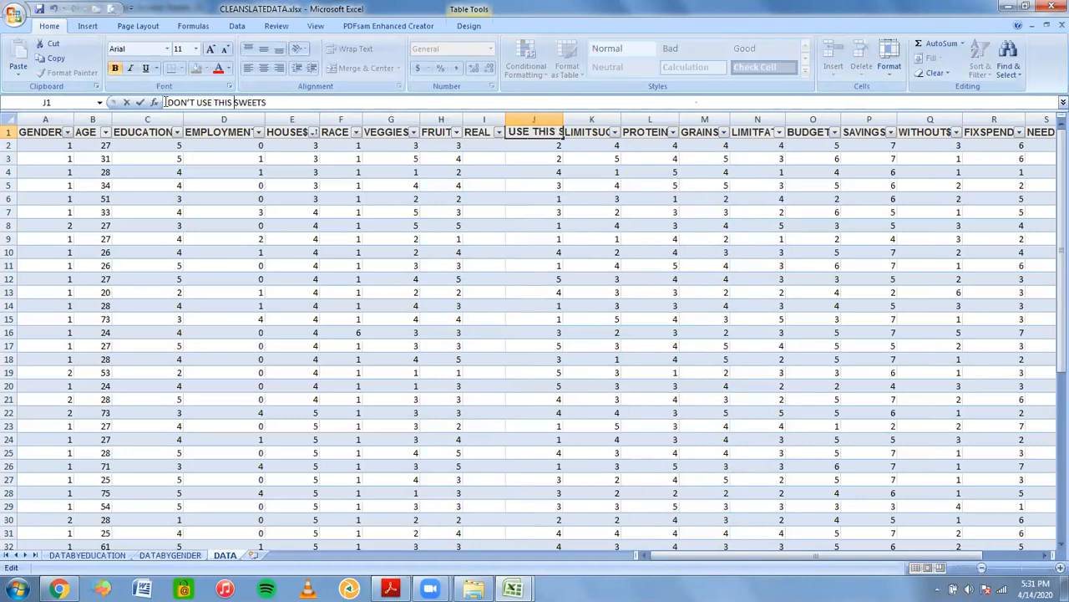
left_click(490, 194)
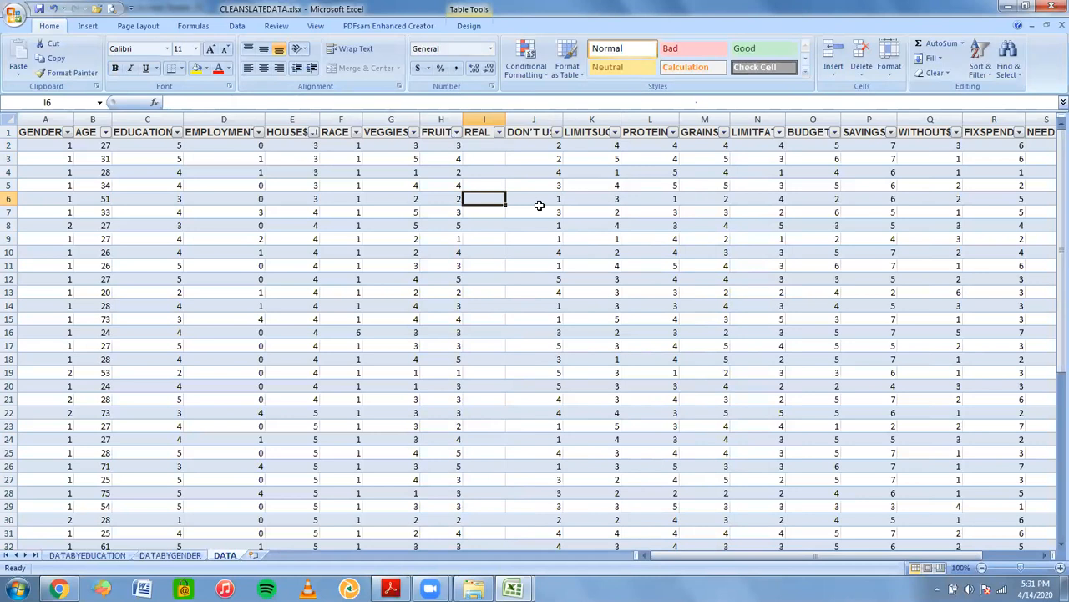
left_click(480, 131)
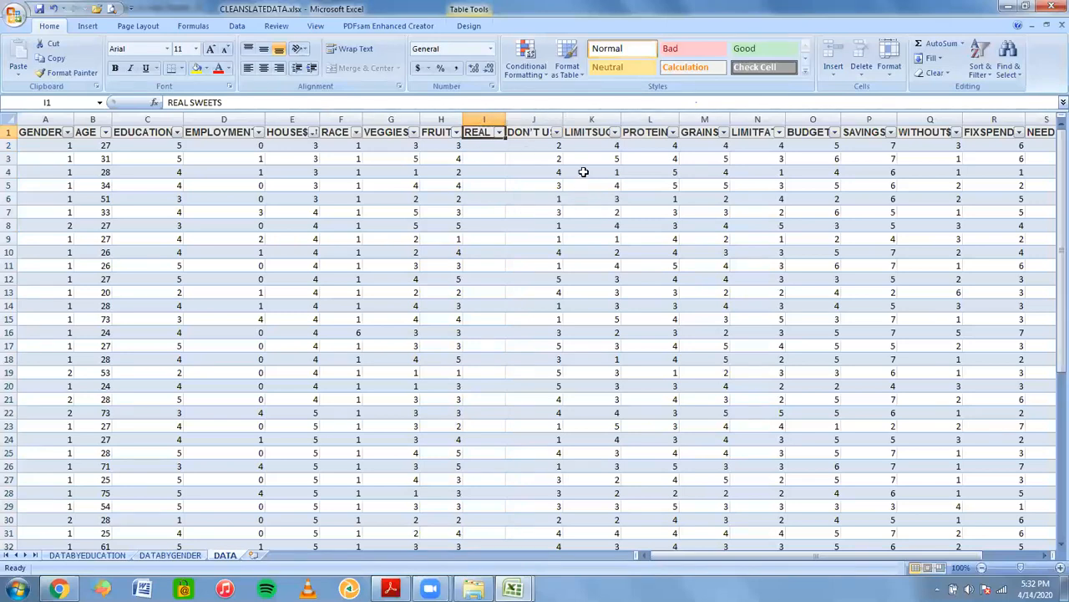
left_click(522, 143)
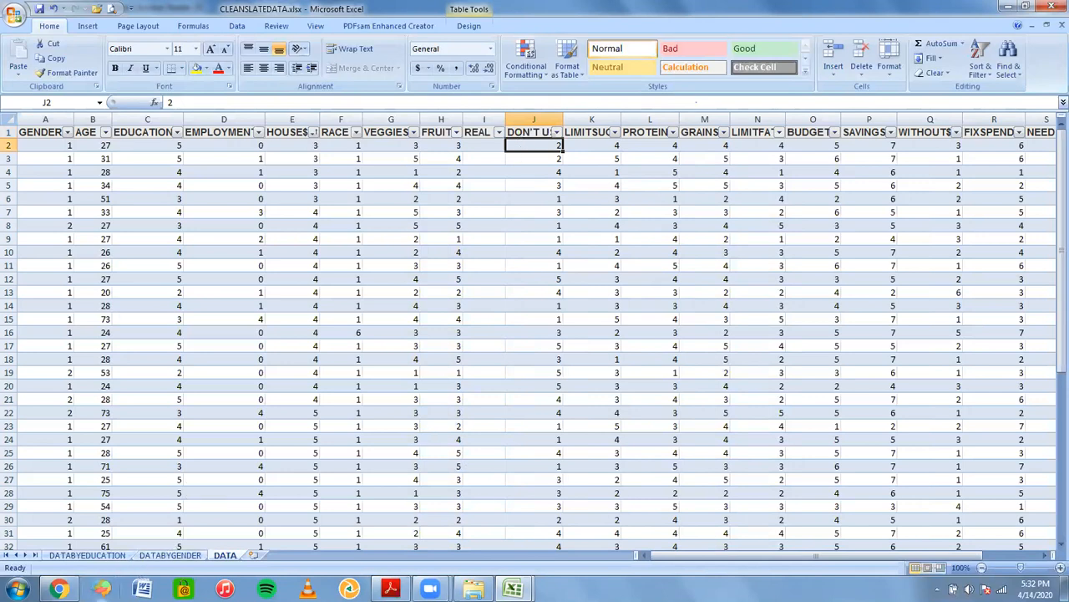
Step: Switch to Eating and Spending.pdf in Acrobat Reader, annotate question 7's sweets statement with the reversed 5-to-1 scores, clear the marks, and return to Excel
left_click(58, 589)
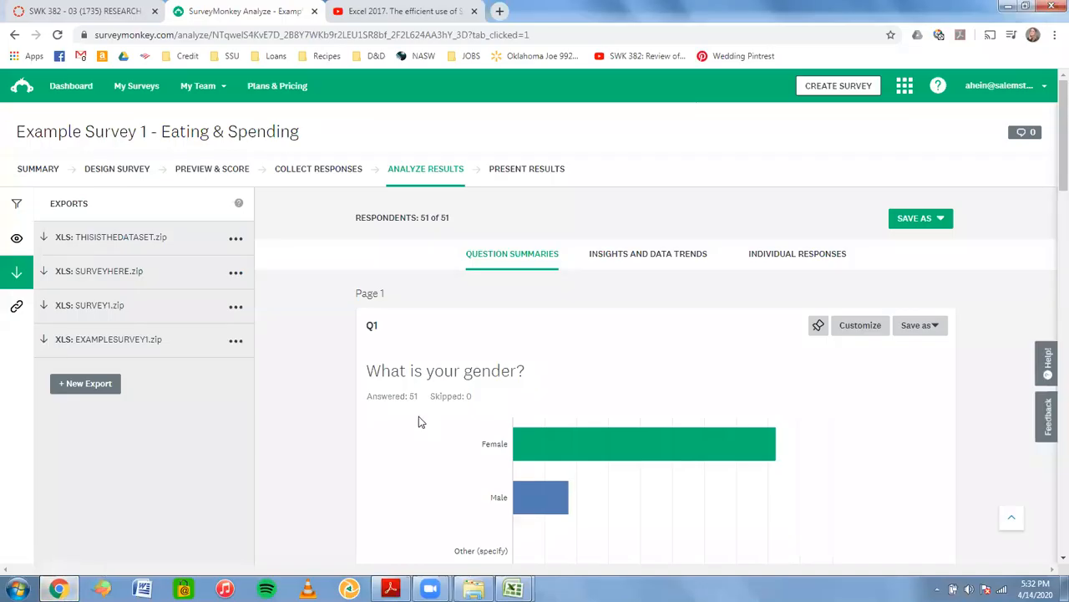
left_click(391, 589)
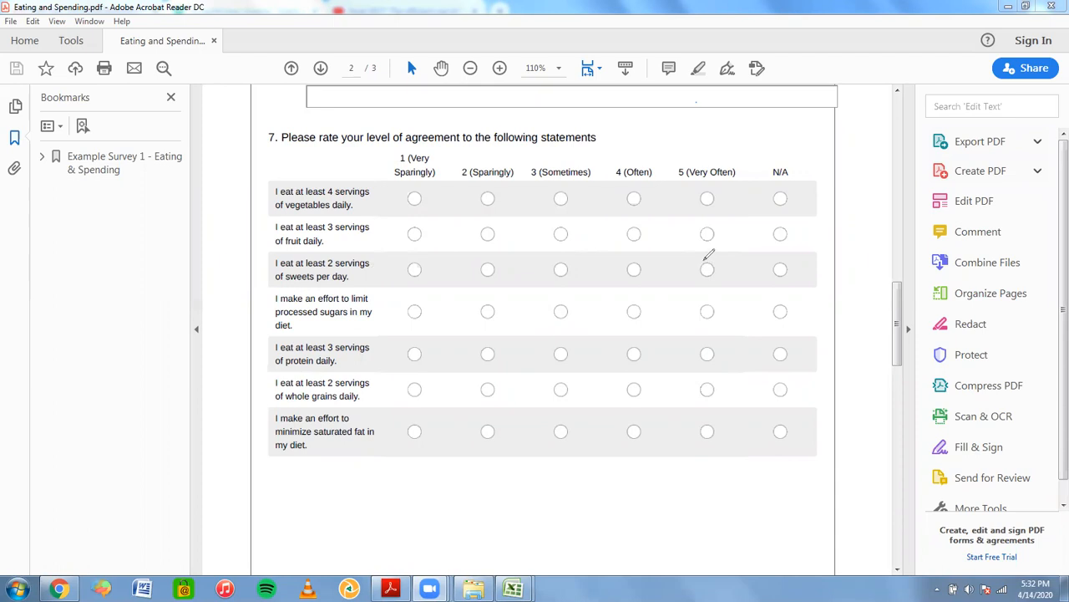
mouse_move(632, 261)
left_mouse_down()
mouse_move(630, 275)
mouse_move(658, 274)
mouse_move(624, 267)
left_mouse_up()
left_click_drag(559, 260, 557, 274)
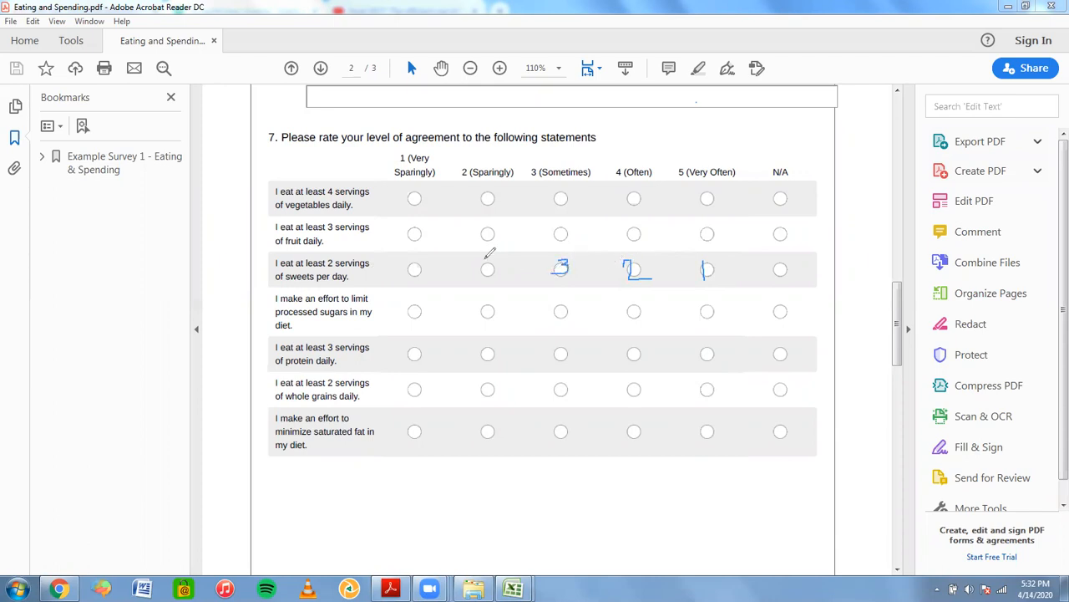
mouse_move(485, 261)
left_mouse_down()
mouse_move(496, 262)
mouse_move(489, 275)
left_mouse_up()
mouse_move(412, 258)
left_mouse_down()
mouse_move(420, 265)
mouse_move(407, 269)
left_mouse_up()
left_click(711, 95)
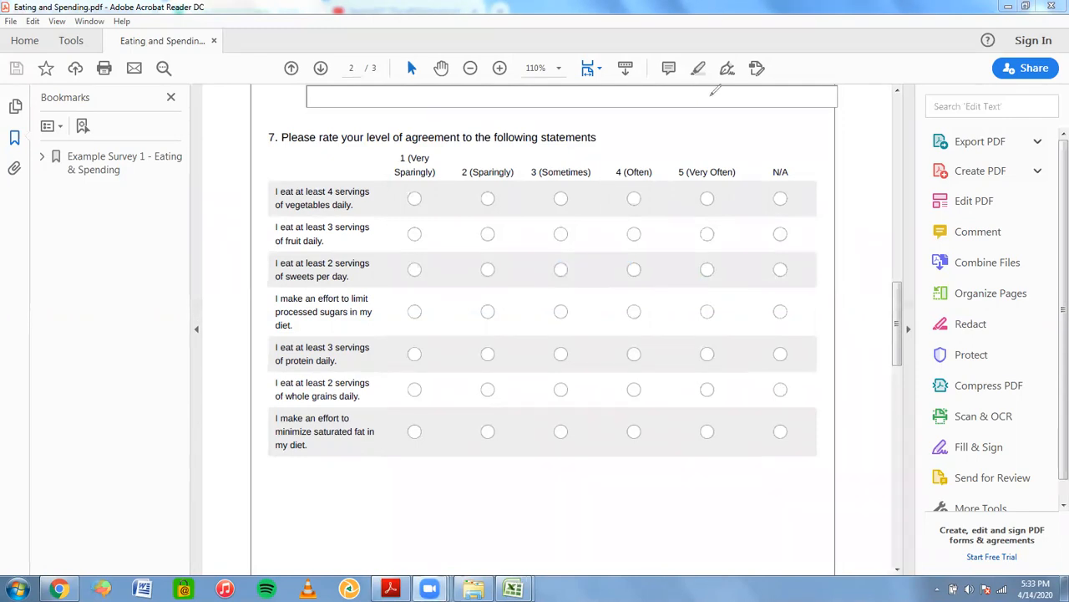
mouse_move(513, 589)
left_click(556, 510)
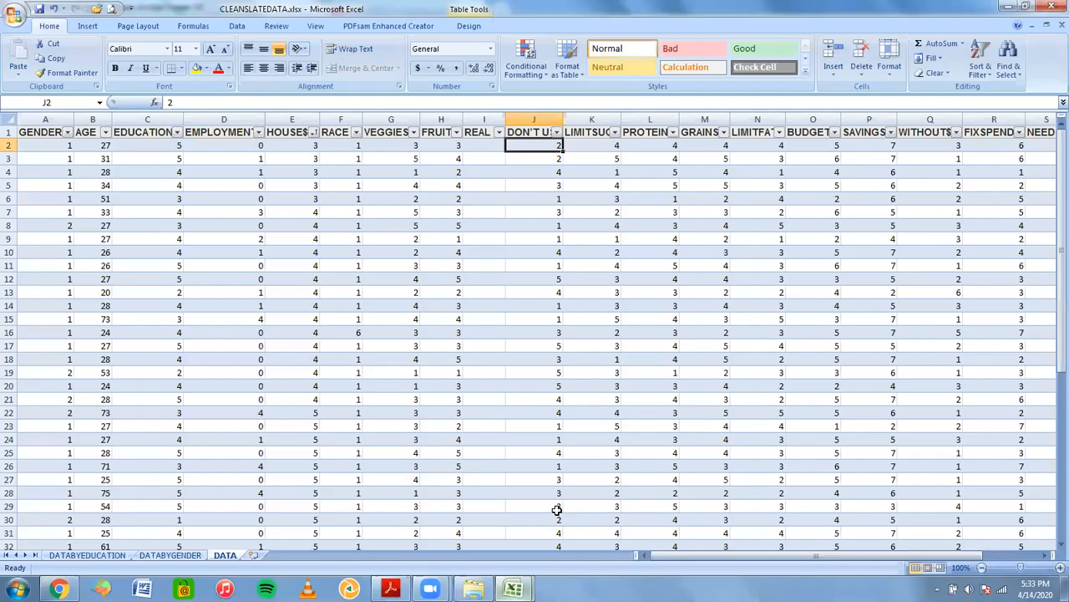
Step: Reverse-code the old SWEETS scores of 1 as 5 in REAL SWEETS for rows 6, 8, 9, 11, 14, 15, 23, 24 and 26
left_click(552, 176)
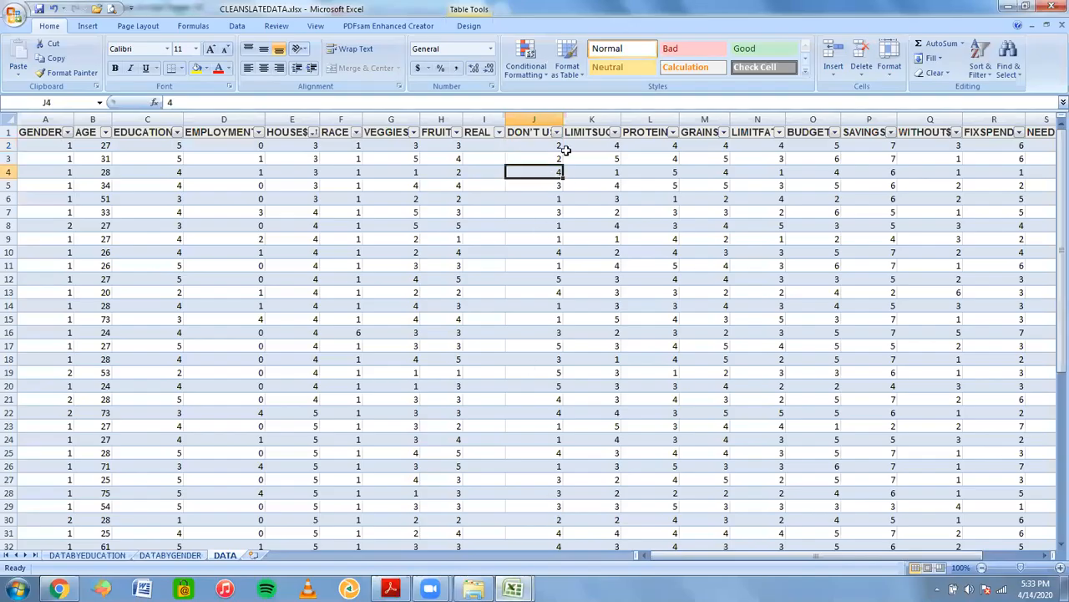
left_click(533, 201)
left_click(491, 196)
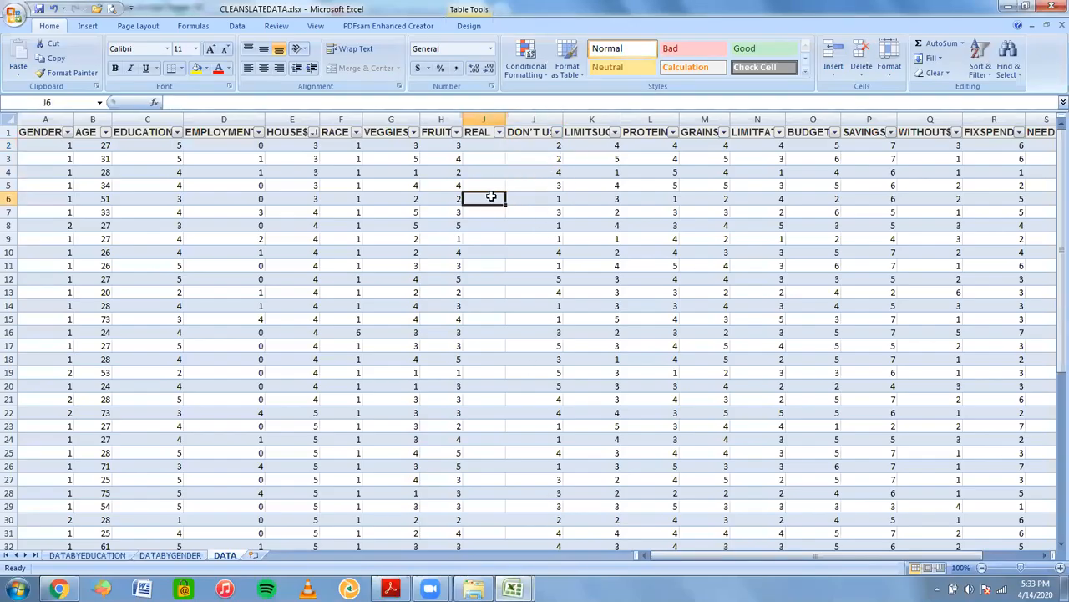
type("5")
key("Return")
key("Return")
type("5")
key("Return")
type("5")
key("Return")
key("Return")
type("5")
key("Return")
key("Return")
key("Return")
type("5")
key("Return")
type("5")
key("Return")
key("Return")
key("Return")
key("Return")
key("Return")
key("Return")
key("Return")
key("Return")
type("5")
key("Return")
type("5")
key("Return")
key("Return")
type("5")
key("Return")
key("Return")
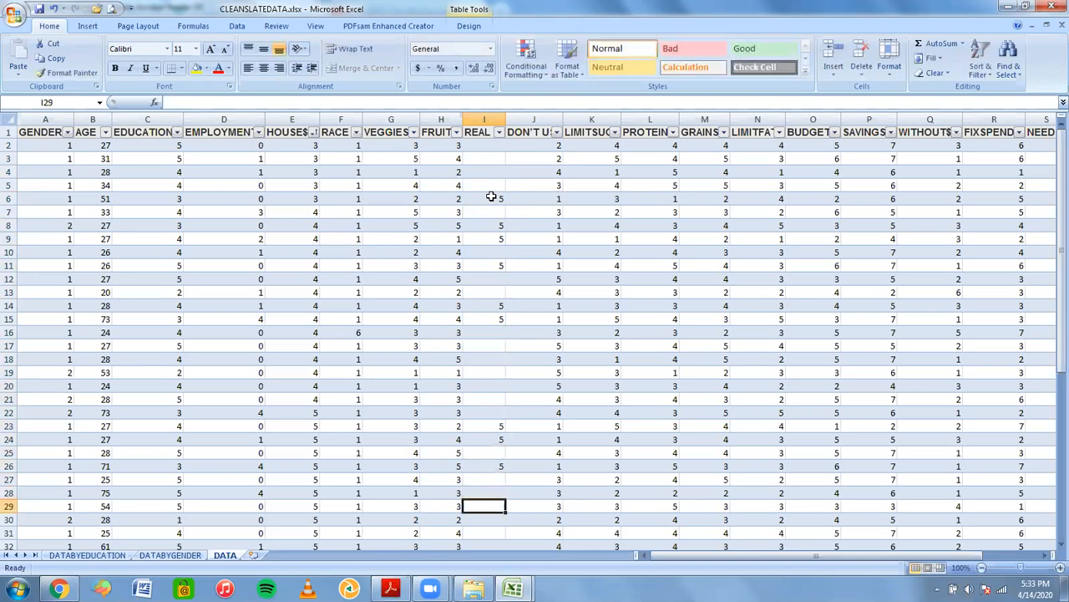
Step: Enter 5 in REAL SWEETS for rows 34, 40, 45, 47 and 52, where the old SWEETS score is 1
key("Return")
key("Return")
key("Return")
key("Return")
key("Return")
key("Return")
type("5")
key("Return")
key("Return")
key("Return")
key("Return")
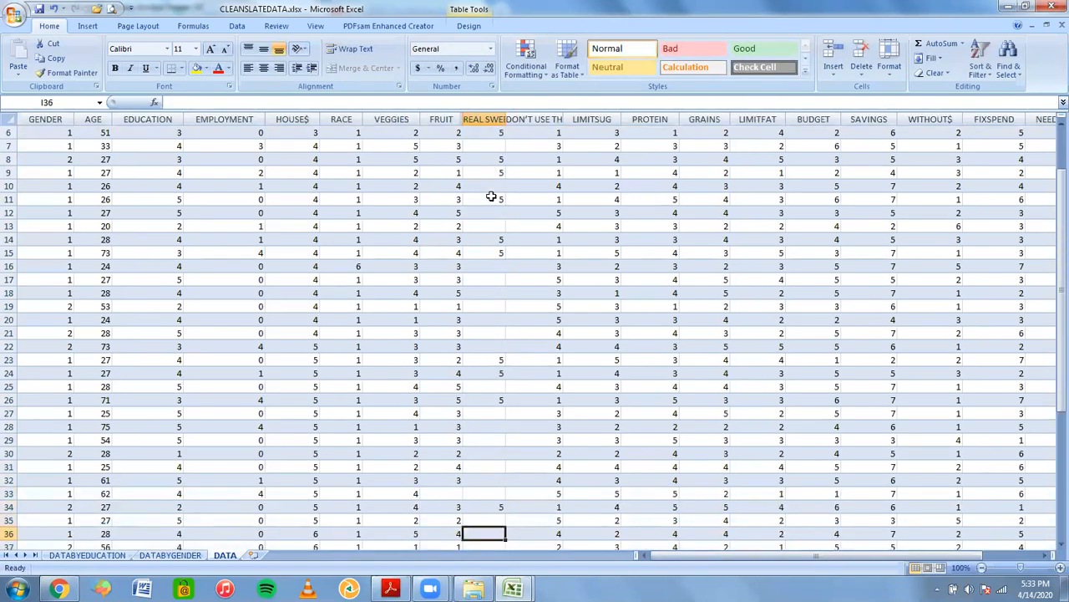
key("Return")
key("Return")
type("5")
key("Return")
key("Return")
key("Return")
key("Return")
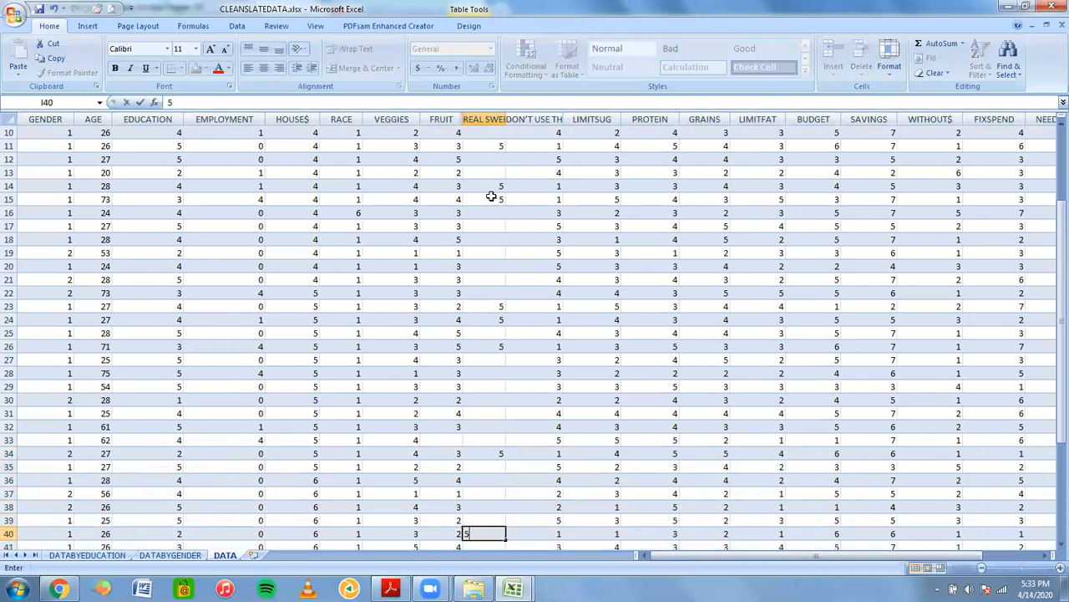
key("Return")
type("5")
key("Return")
key("Return")
key("Return")
key("Up")
type("5")
key("Return")
key("Return")
key("Return")
key("Return")
key("Return")
key("Return")
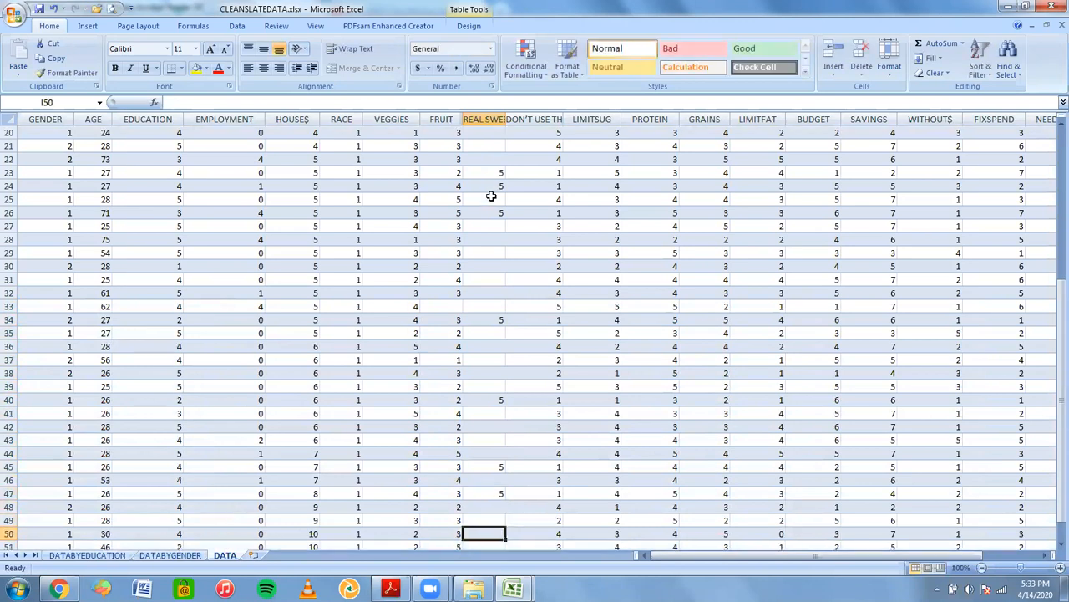
key("Up")
type("5")
Step: Reverse-code the old SWEETS scores of 2 as 4 in REAL SWEETS for rows 2 and 3
key("Up")
key("Up")
key("Up")
key("Up")
key("Up")
key("Up")
key("Up")
key("Up")
key("Up")
key("Up")
key("Up")
key("Up")
key("Up")
key("Up")
key("Up")
key("Up")
key("Up")
key("Up")
key("Up")
key("Up")
key("Up")
key("Up")
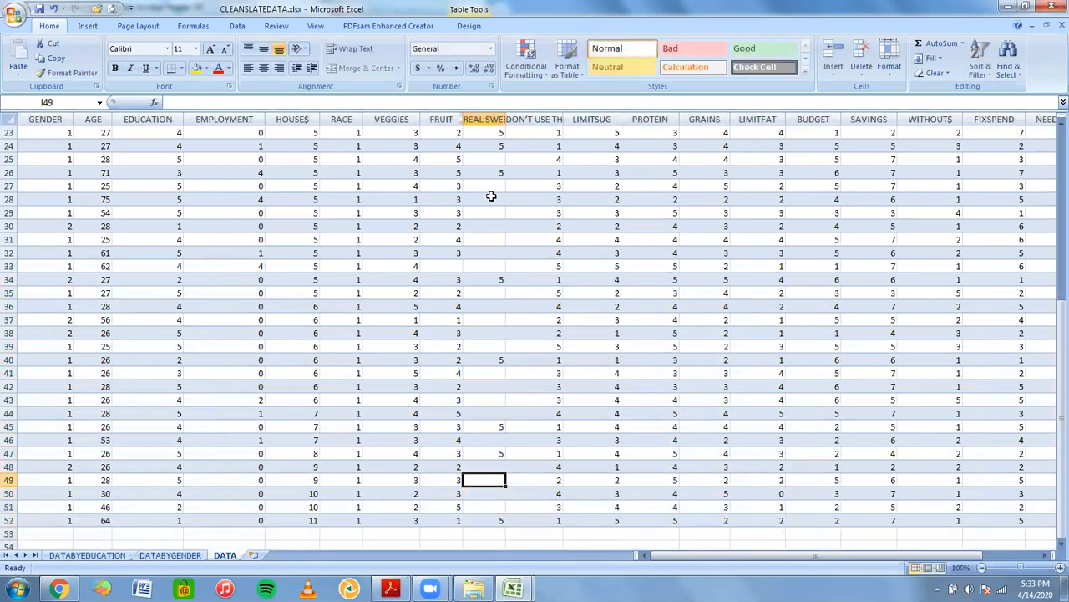
key("Up")
key("Up")
key("Up")
key("Up")
key("Up")
key("Up")
key("Up")
key("Up")
key("Up")
key("Up")
key("Up")
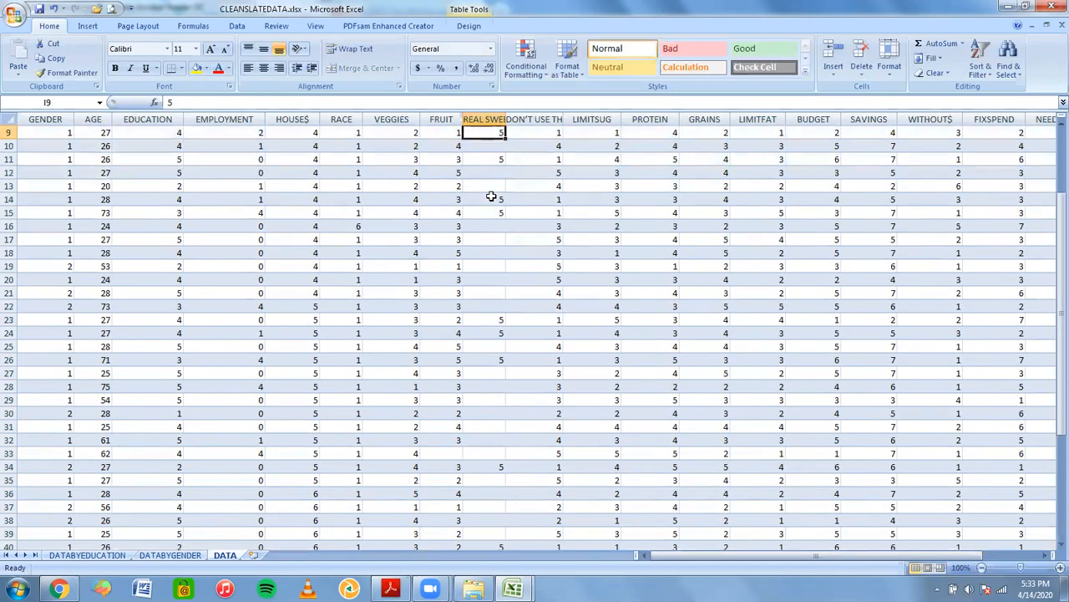
key("Down")
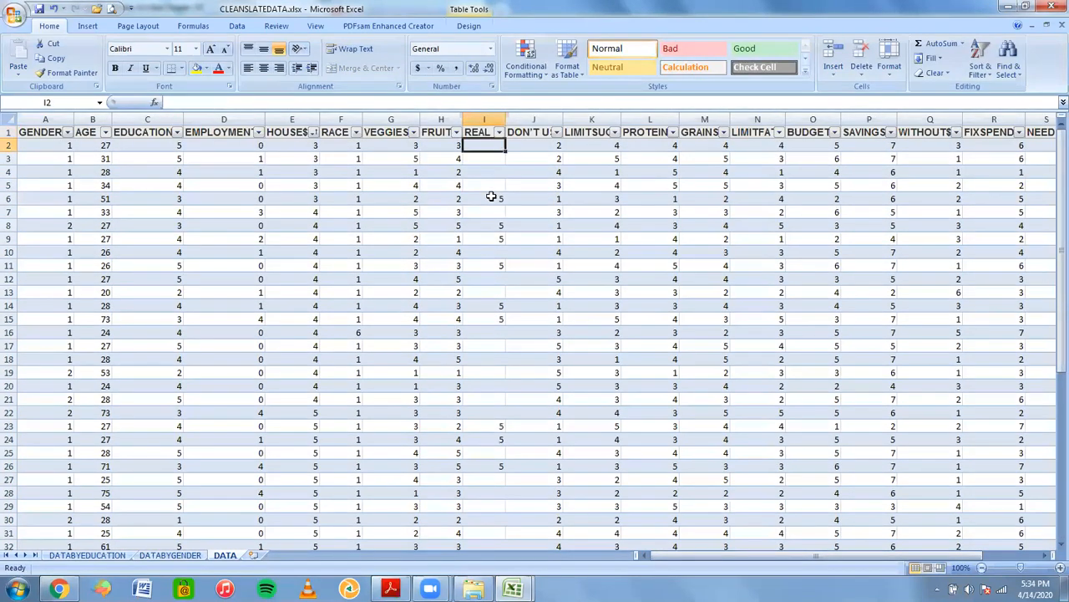
type("4")
key("Return")
type("4")
key("Return")
Step: Enter 4 in REAL SWEETS for rows 30, 37, 38 and 49, where the old SWEETS score is 2
key("Down")
key("Down")
key("Down")
key("Down")
key("Down")
key("Down")
key("Down")
key("Down")
key("Down")
key("Down")
key("Down")
key("Down")
key("Down")
key("Down")
key("Down")
key("Down")
key("Down")
key("Down")
key("Down")
key("Down")
key("Down")
key("Down")
key("Down")
key("Down")
key("Down")
key("Down")
type("4")
key("Return")
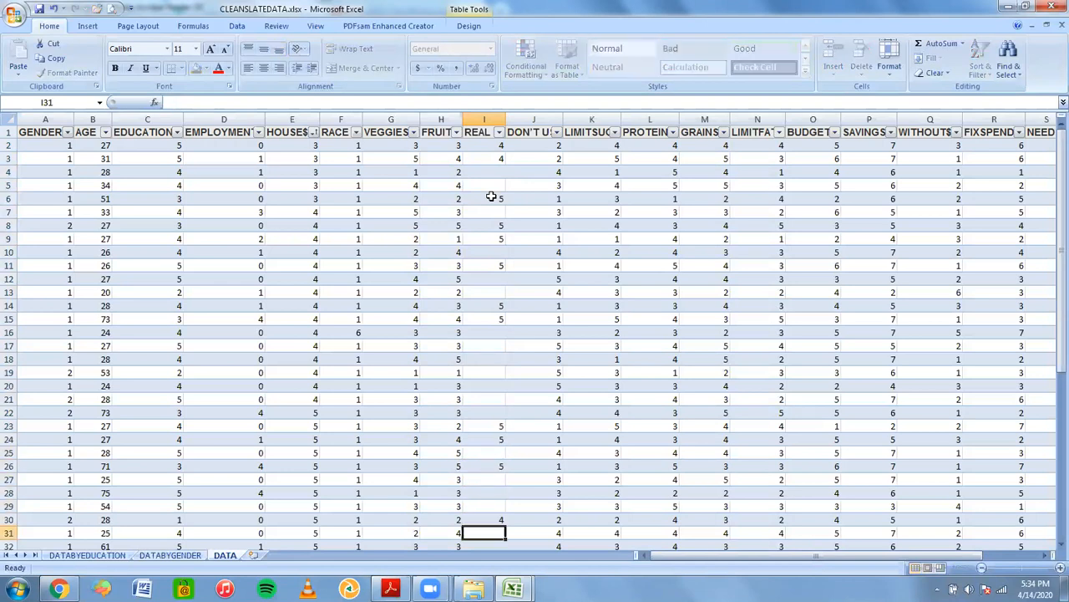
key("Down")
key("Down")
key("Down")
key("Down")
key("Down")
key("Down")
key("Down")
key("Up")
type("4")
key("Return")
type("4")
key("Return")
key("Down")
key("Down")
key("Down")
key("Down")
key("Down")
key("Down")
key("Down")
key("Down")
key("Down")
key("Down")
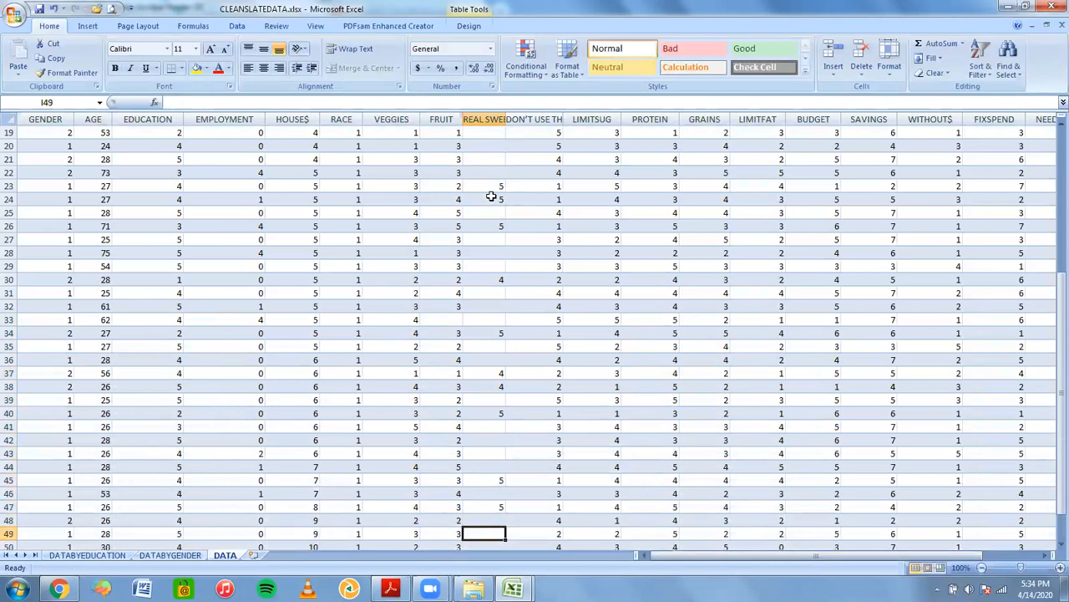
type("4")
key("Return")
Step: Carry the old SWEETS scores of 3 over as 3 in REAL SWEETS for rows 51, 46, 43, 42 and 41
key("Down")
key("Down")
key("Up")
type("3")
key("Up")
key("Up")
key("Up")
key("Up")
key("Up")
type("3")
key("Up")
key("Up")
key("Up")
type("3")
key("Up")
type("3")
key("Up")
type("3")
Step: Carry the old SWEETS scores of 3 over as 3 in REAL SWEETS for rows 29 and 28
key("Up")
key("Up")
key("Up")
key("Up")
key("Up")
key("Up")
key("Up")
key("Up")
key("Up")
key("Up")
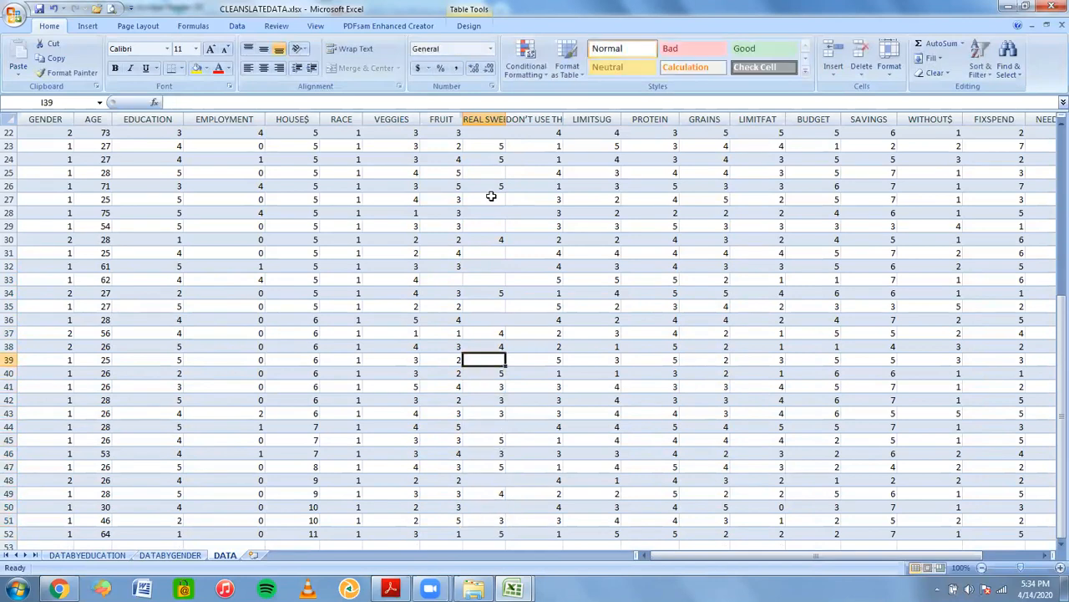
key("Up")
key("Up")
type("3")
key("Up")
type("3")
Step: Enter 3 in REAL SWEETS for rows 18 and 16, where the old SWEETS score is 3
key("Up")
key("Up")
key("Up")
key("Up")
key("Up")
key("Up")
key("Up")
key("Up")
key("Up")
key("Up")
key("Up")
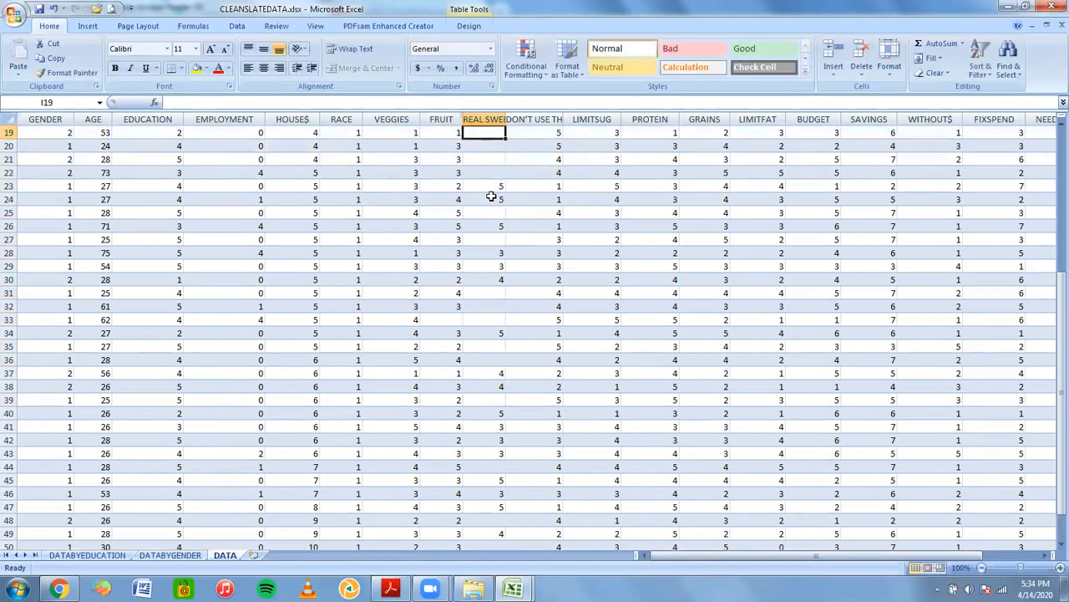
key("Down")
type("3")
key("Up")
key("Up")
key("Up")
key("Down")
type("3")
Step: Enter 3 in REAL SWEETS for rows 7 and 5, where the old SWEETS score is 3
key("Up")
key("Up")
key("Up")
key("Up")
key("Up")
key("Up")
key("Up")
key("Up")
key("Up")
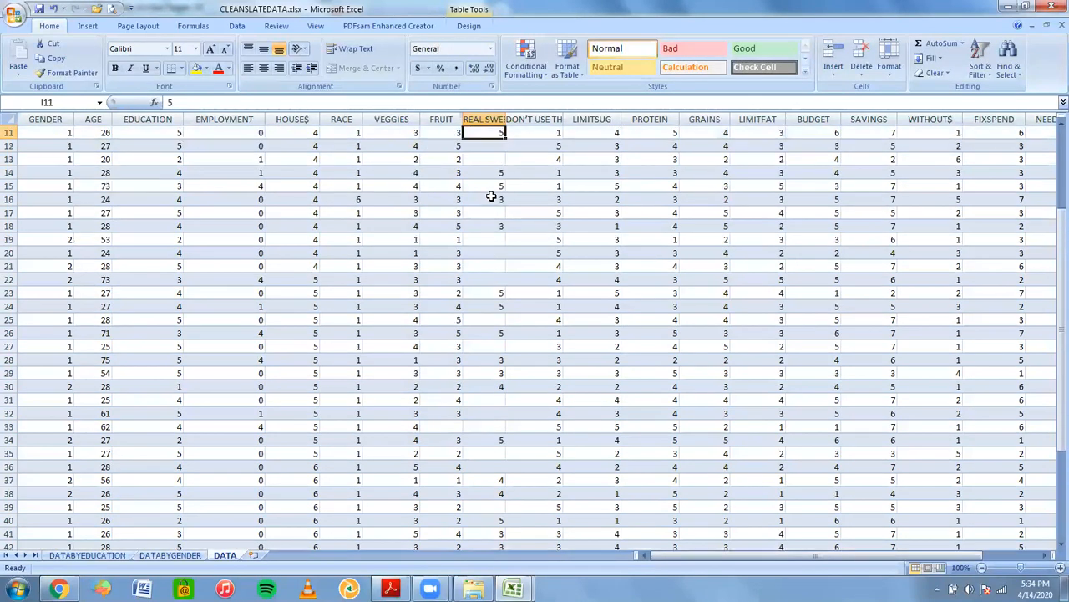
type("3")
key("Up")
key("Up")
key("Up")
key("Up")
key("Down")
key("Down")
key("Up")
key("Up")
key("Up")
key("Up")
Step: Reverse-code the old SWEETS scores of 4 as 2 in REAL SWEETS for rows 4, 10 and 13
key("Down")
key("Down")
key("Down")
key("Right")
key("Left")
type("2")
key("Down")
key("Down")
key("Down")
key("Down")
key("Down")
key("Down")
type("2")
key("Down")
key("Down")
key("Down")
type("2")
Step: Enter 2 in REAL SWEETS for rows 21, 22 and 25, where the old SWEETS score is 4
key("Down")
key("Down")
key("Down")
key("Down")
key("Down")
key("Down")
key("Down")
key("Down")
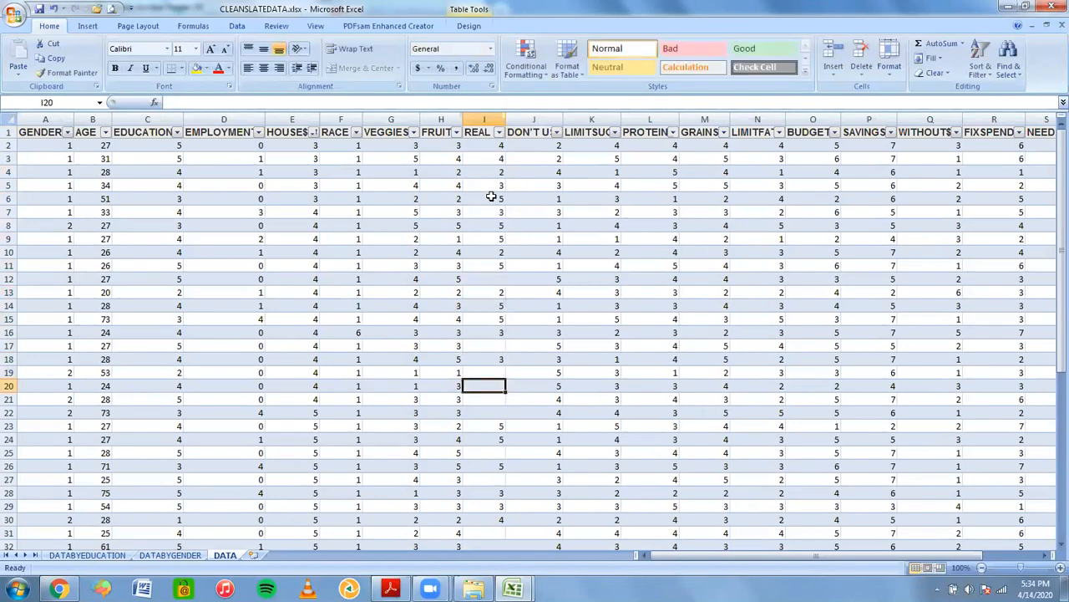
type("2")
key("Down")
type("2")
key("Down")
key("Down")
key("Down")
type("2")
Step: Fill the skipped REAL SWEETS cell in row 27 with 3, matching its old SWEETS score of 3
key("Down")
key("Down")
key("Down")
key("Down")
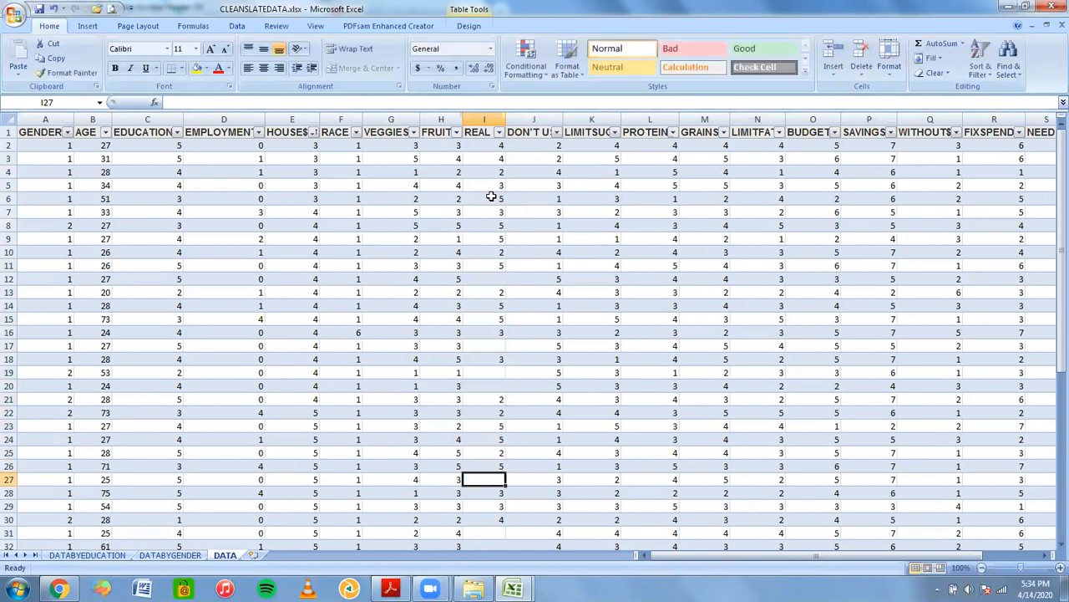
key("Up")
key("Up")
type("3")
Step: Enter 2 in REAL SWEETS for rows 31, 32 and 36, where the old SWEETS score is 4
key("Down")
key("Down")
key("Down")
key("Down")
key("Down")
key("Down")
key("Up")
key("Up")
type("2")
key("Down")
type("2")
key("Down")
key("Down")
key("Down")
key("Down")
type("2")
Step: Enter 2 in REAL SWEETS for rows 44, 48 and 50, where the old SWEETS score is 4
key("Down")
key("Down")
key("Down")
key("Down")
key("Down")
key("Down")
key("Down")
key("Down")
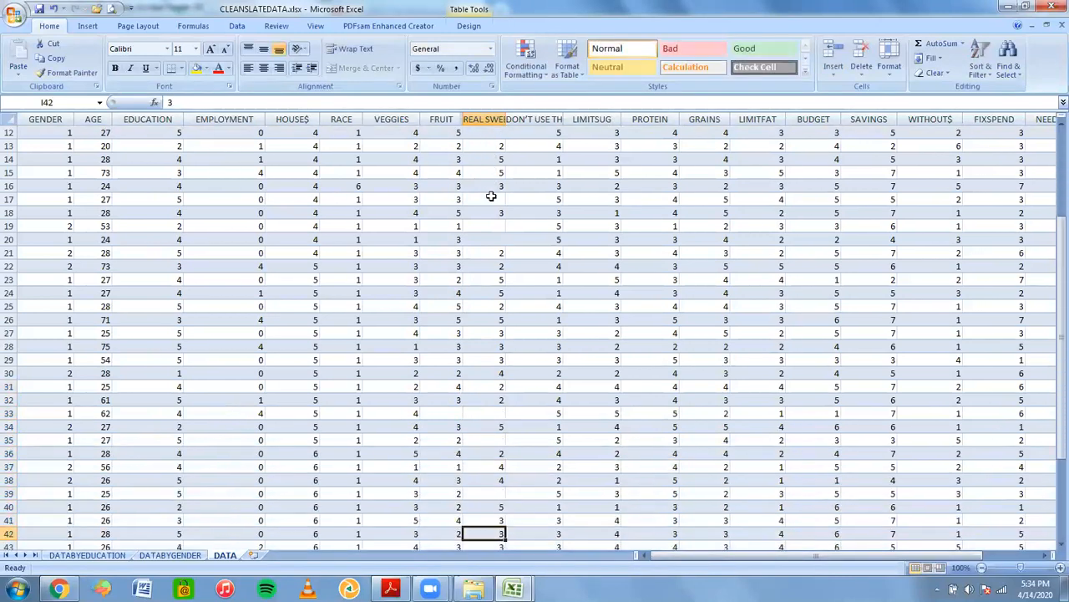
type("2")
key("Down")
key("Down")
key("Down")
key("Down")
type("2")
key("Down")
key("Down")
key("Down")
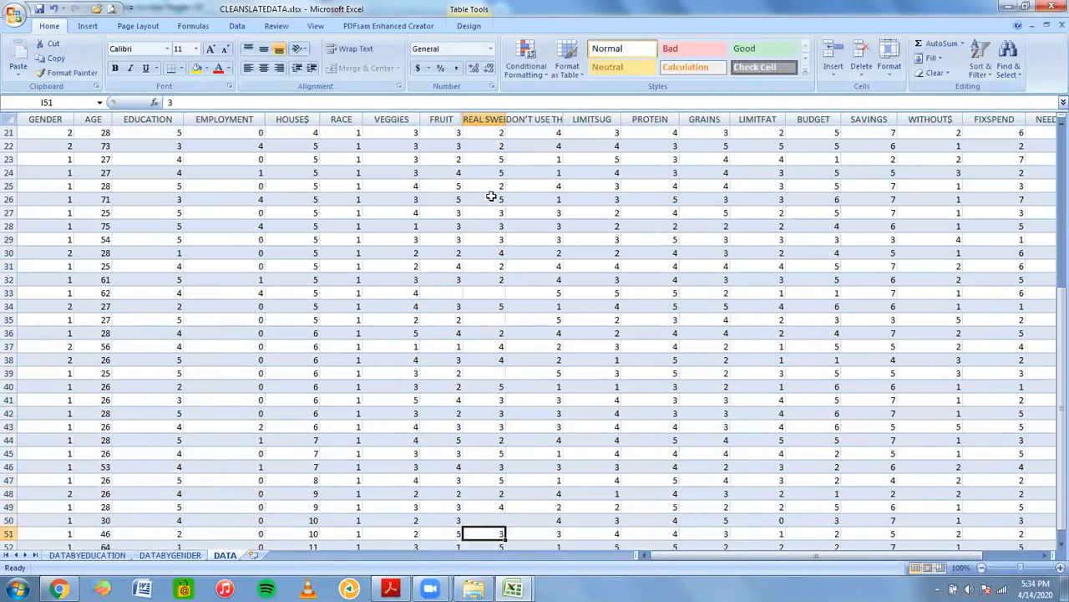
key("Down")
key("Down")
key("Up")
key("Up")
key("Up")
key("Up")
key("Up")
key("Up")
key("Up")
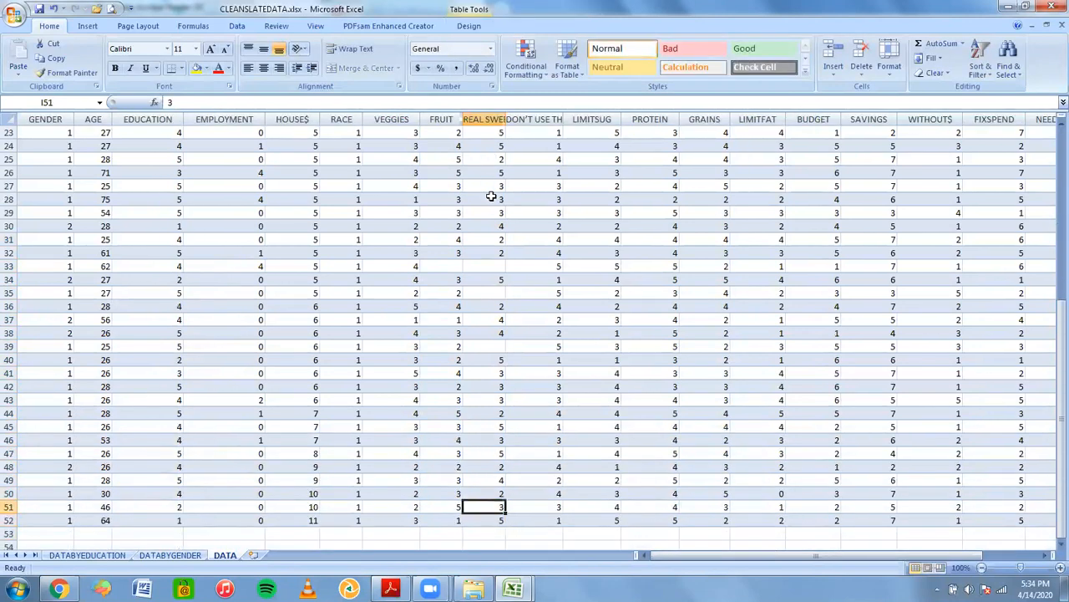
Step: Enter 1 in REAL SWEETS for rows 39 and 35, where the old SWEETS score is 5
key("Up")
key("Up")
key("Up")
key("Up")
key("Up")
key("Up")
key("Up")
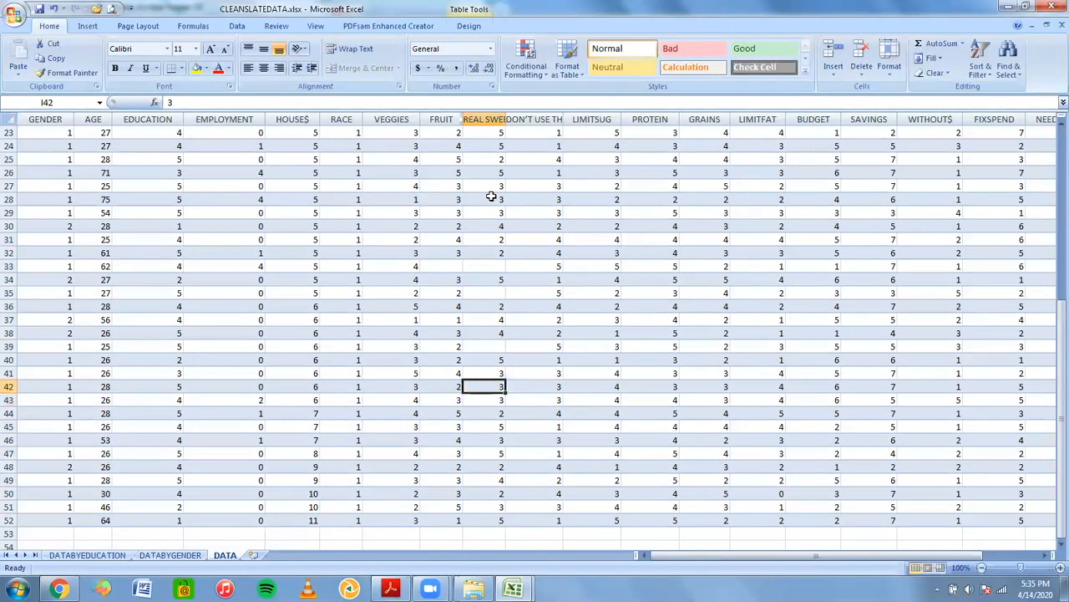
key("Right")
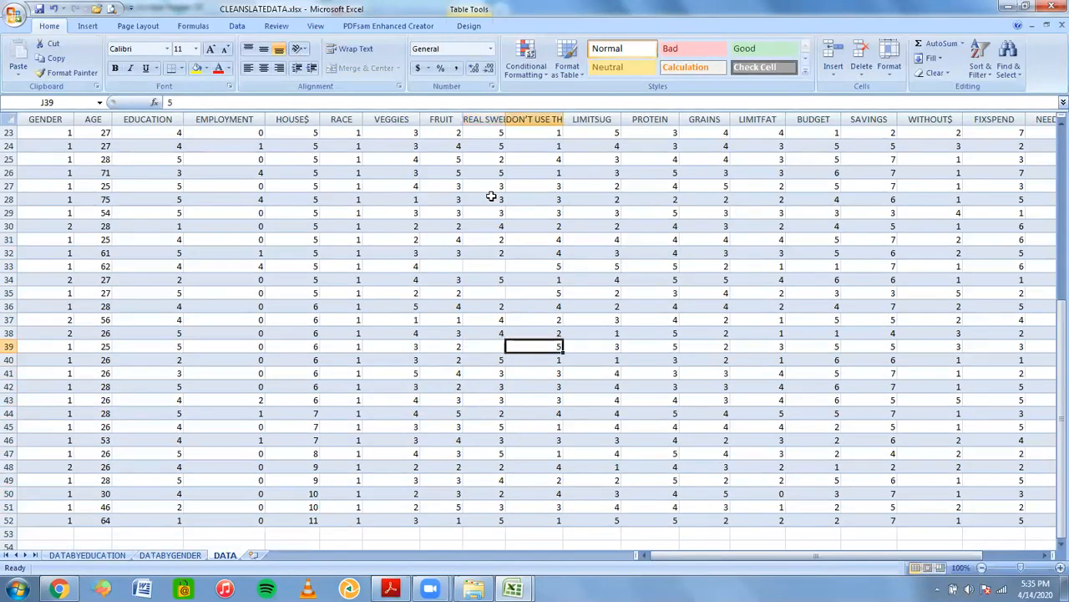
key("Left")
type("1")
key("Up")
key("Up")
key("Up")
key("Up")
type("1")
key("Up")
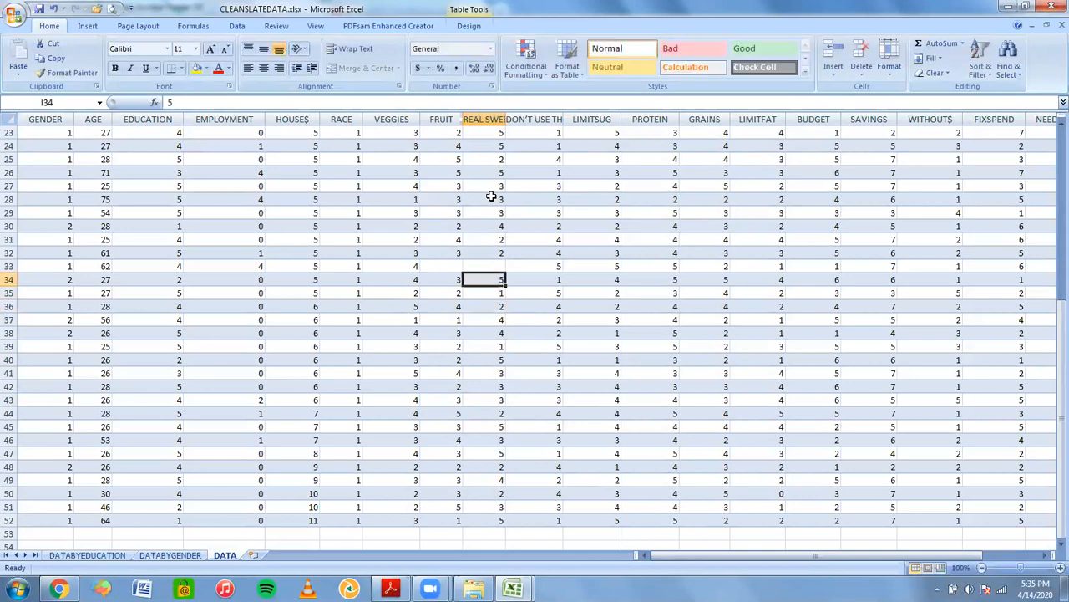
Step: Undo the mistaken entry in REAL SWEETS row 34 and enter 1 in row 33, where the old score is 5
type("1")
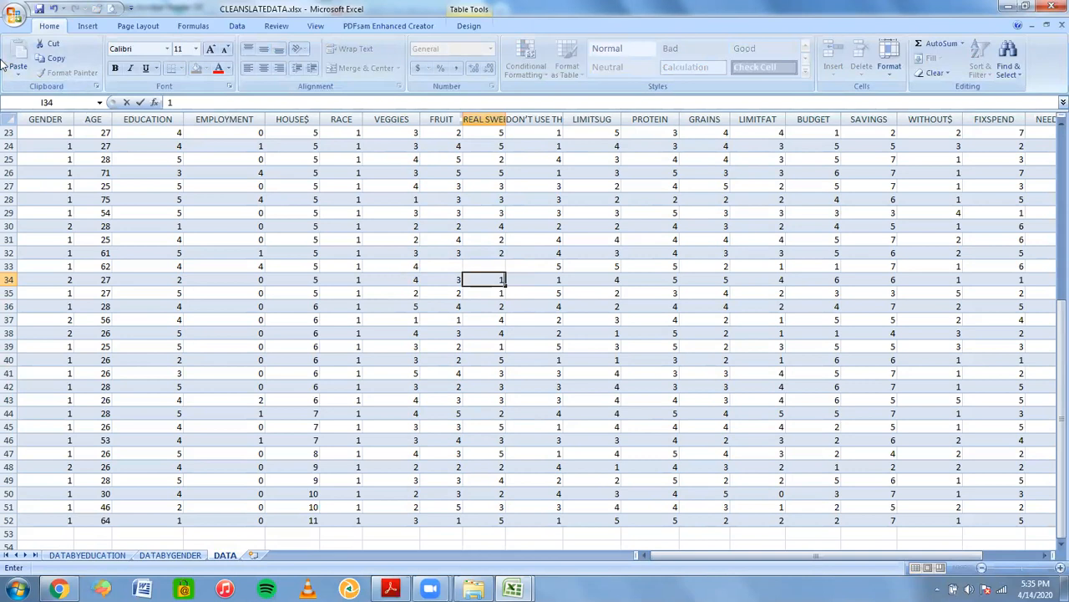
left_click(55, 10)
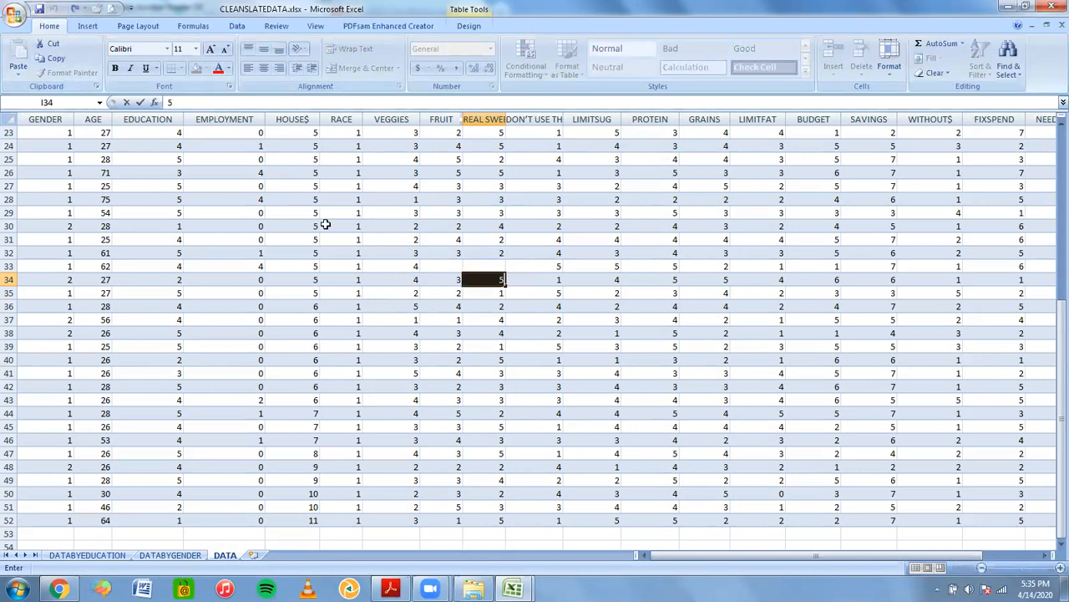
left_click(493, 264)
type("1")
Step: Enter 1 in REAL SWEETS for rows 20 and 19, where the old SWEETS score is 5
key("Up")
key("Up")
key("Up")
key("Up")
key("Up")
key("Up")
key("Up")
key("Up")
key("Up")
key("Up")
key("Up")
key("Up")
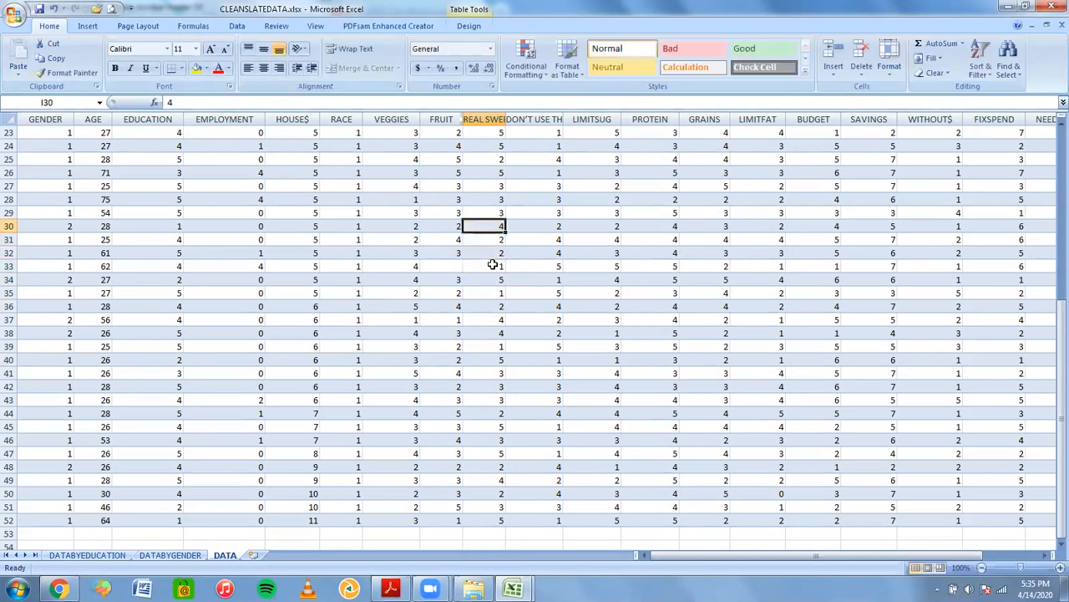
key("Up")
key("Up")
type("1")
key("Up")
key("Up")
key("Up")
key("Up")
key("Up")
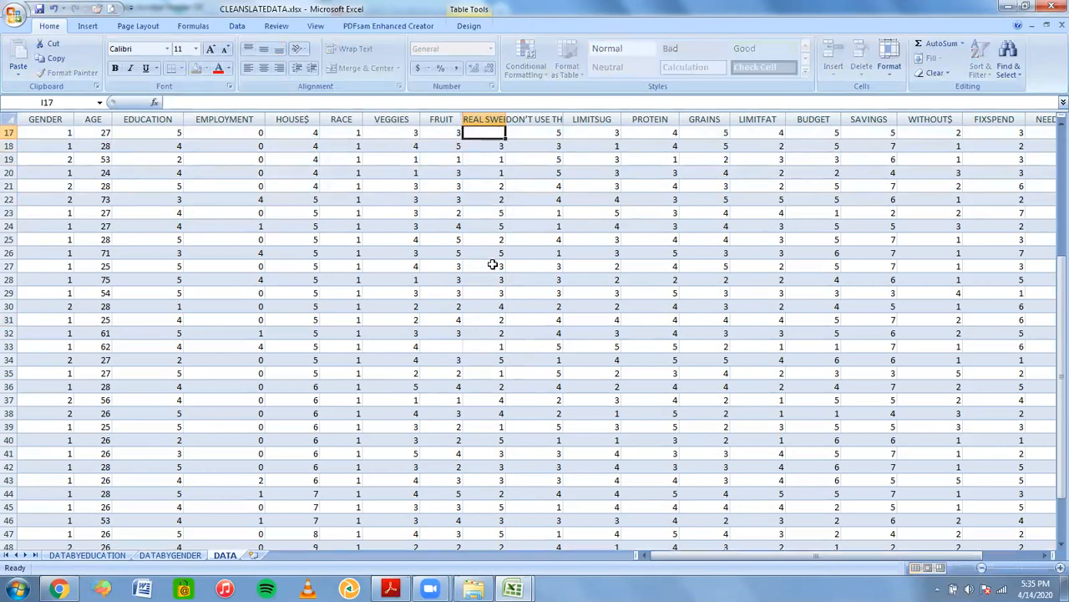
Step: Enter 1 in REAL SWEETS for rows 17 and 12, where the old SWEETS score is 5
key("Up")
key("Up")
key("Up")
key("Up")
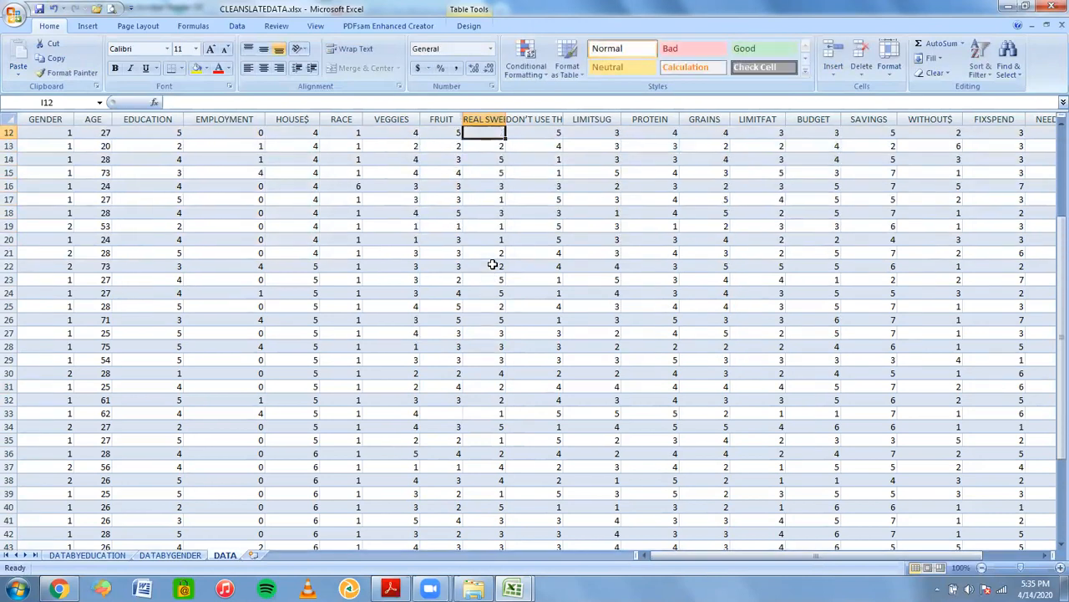
key("Up")
key("Up")
key("Up")
key("Up")
key("Up")
key("Up")
key("Up")
key("Up")
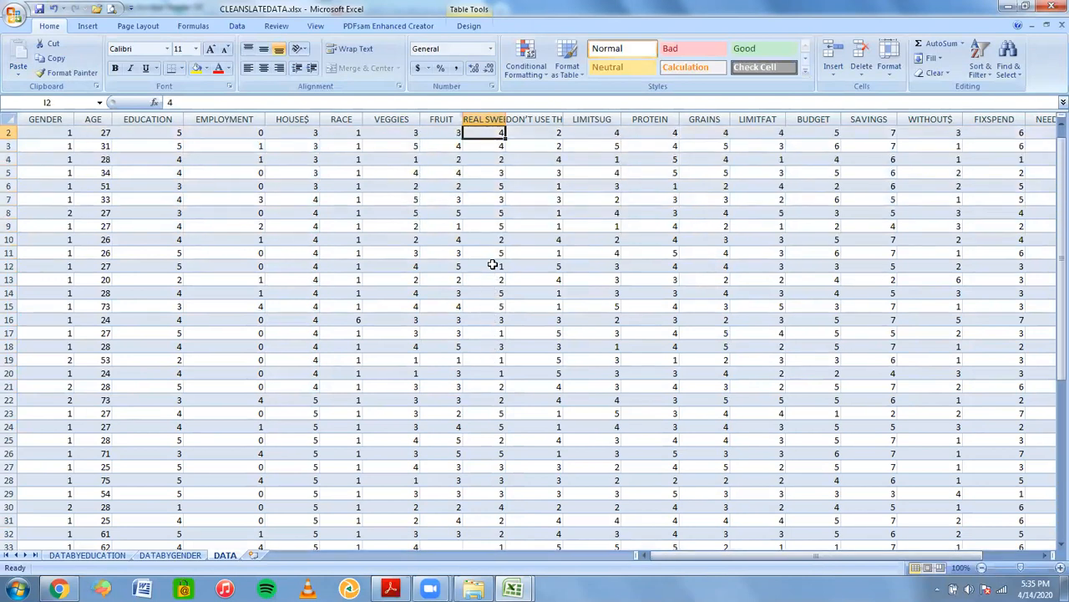
key("Up")
Step: Replace the DON'T USE THIS SWEETS header in J1 with "-----" and enter DONTUSE in J2
left_click(487, 277)
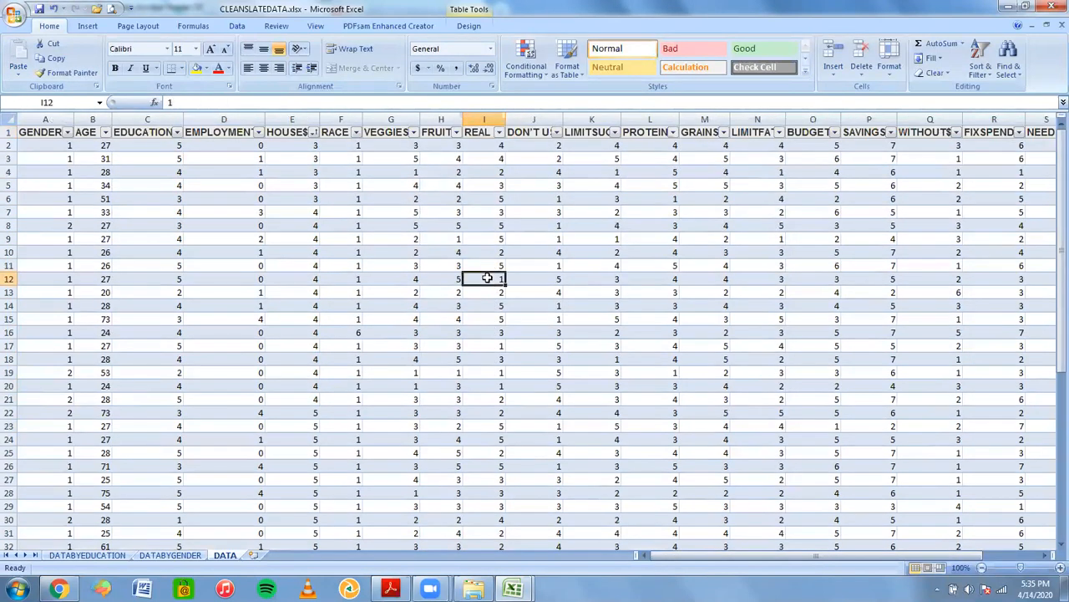
left_click(520, 131)
left_click(478, 132)
left_click(521, 132)
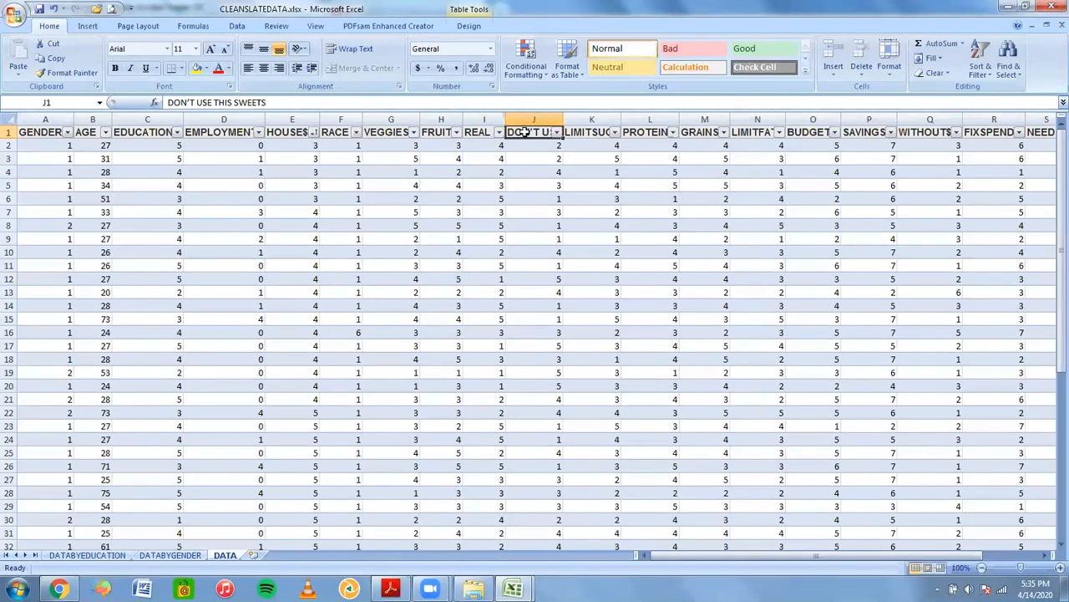
left_click(281, 101)
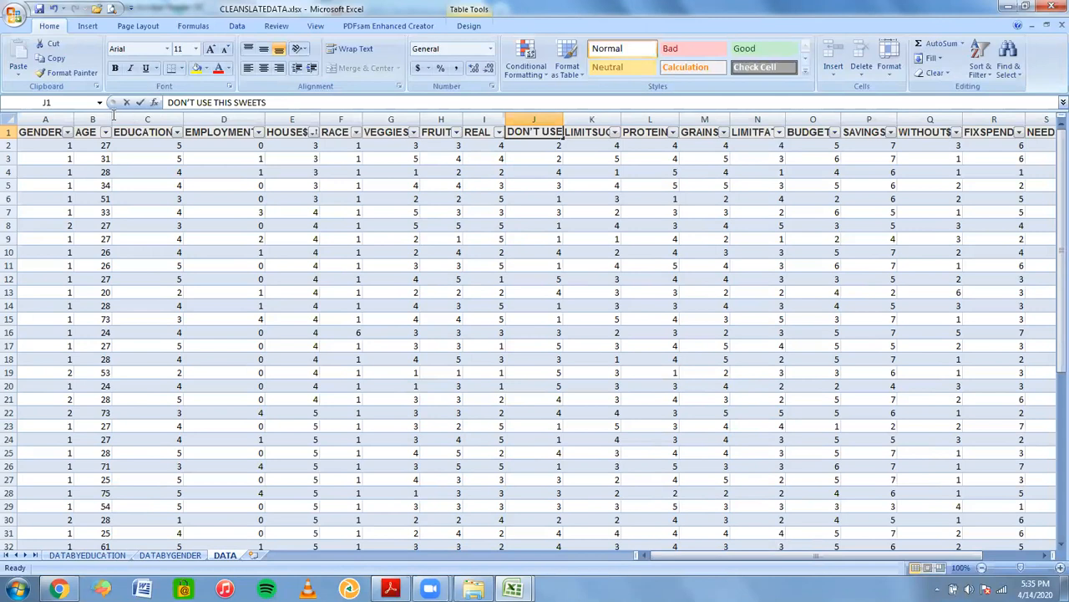
key("shift+Home")
type("---")
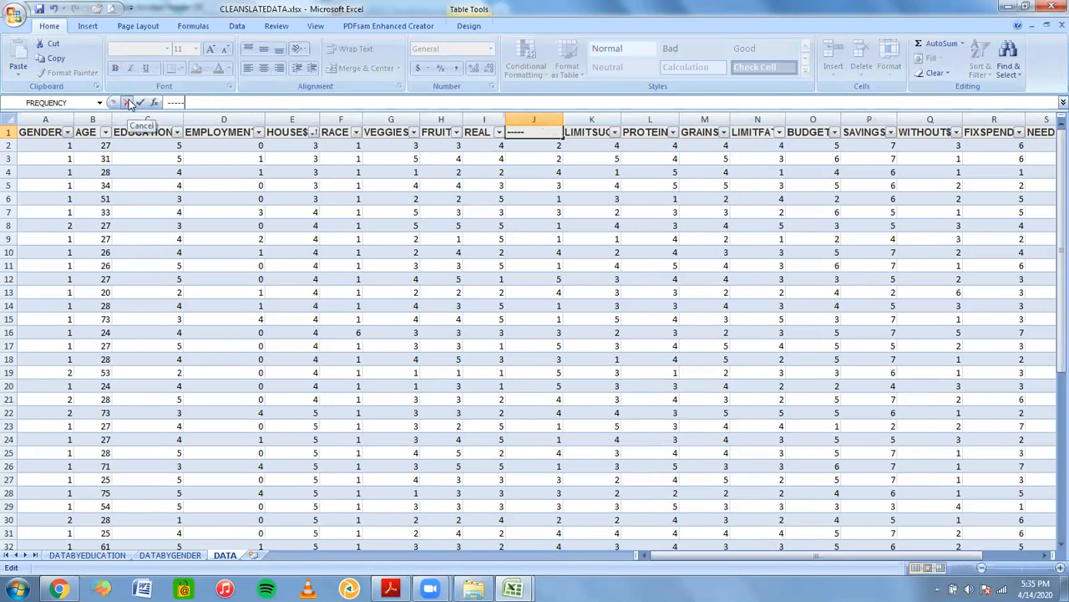
key("Return")
left_click(510, 343)
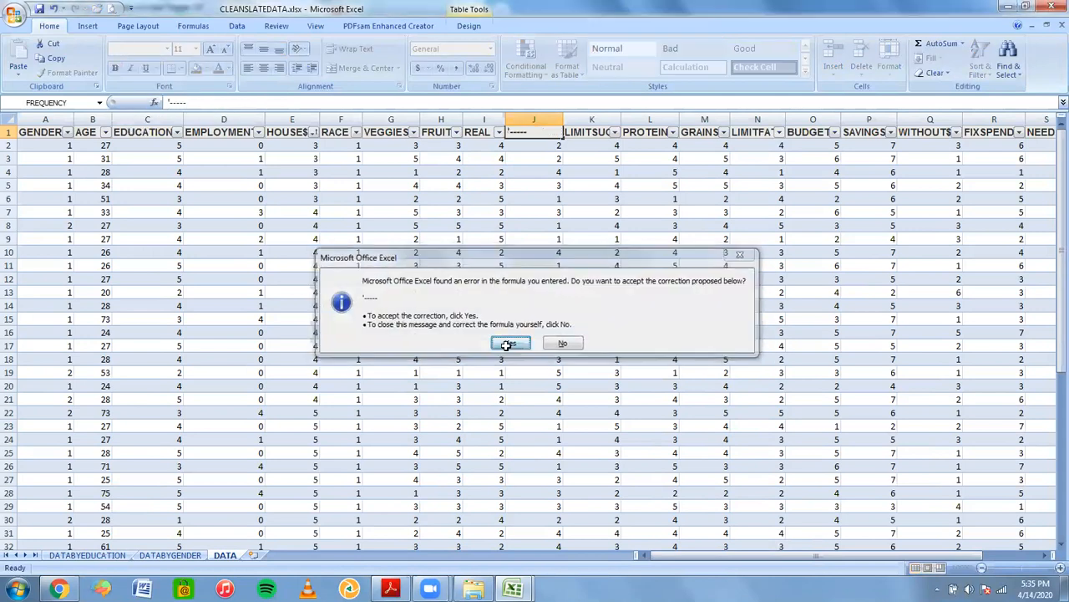
type("DONTU")
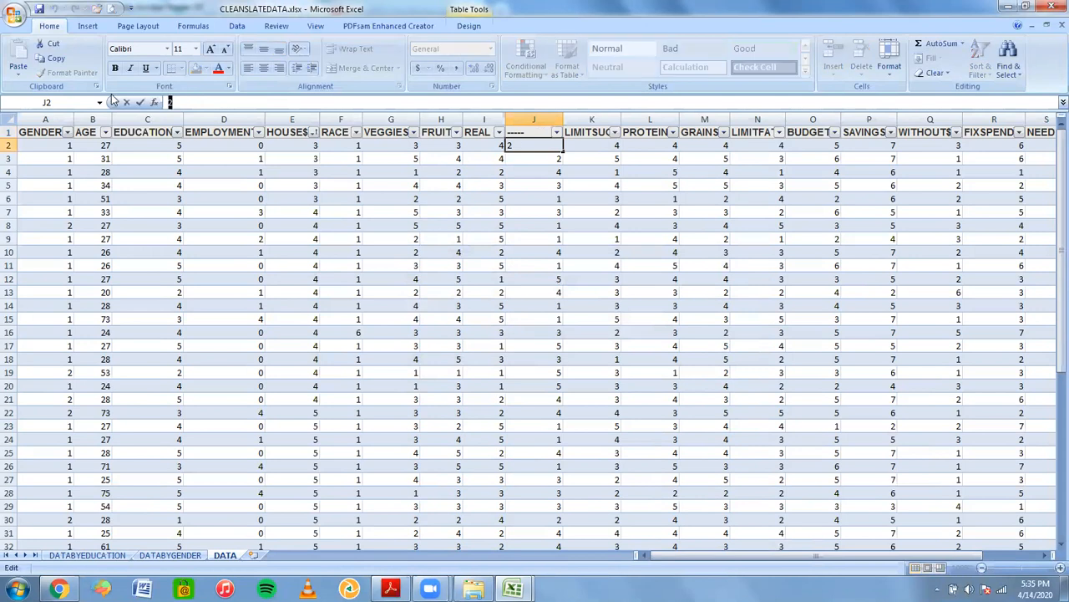
key("Return")
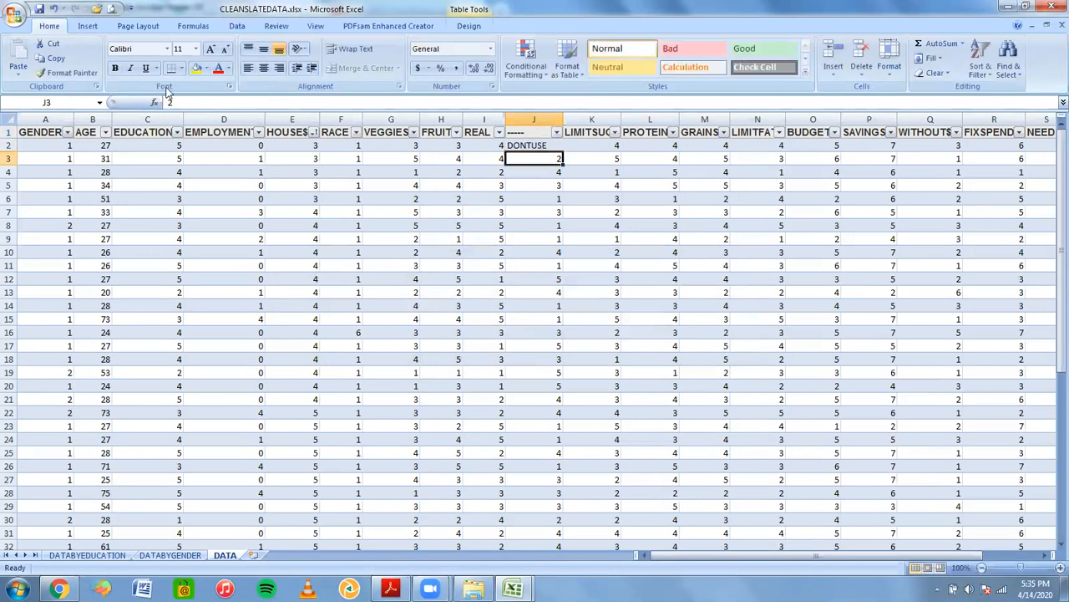
Step: Rename the REAL SWEETS header in cell I1 as SWEETS
left_click(484, 132)
left_click_drag(237, 102, 89, 100)
type("SWEETS")
key("Return")
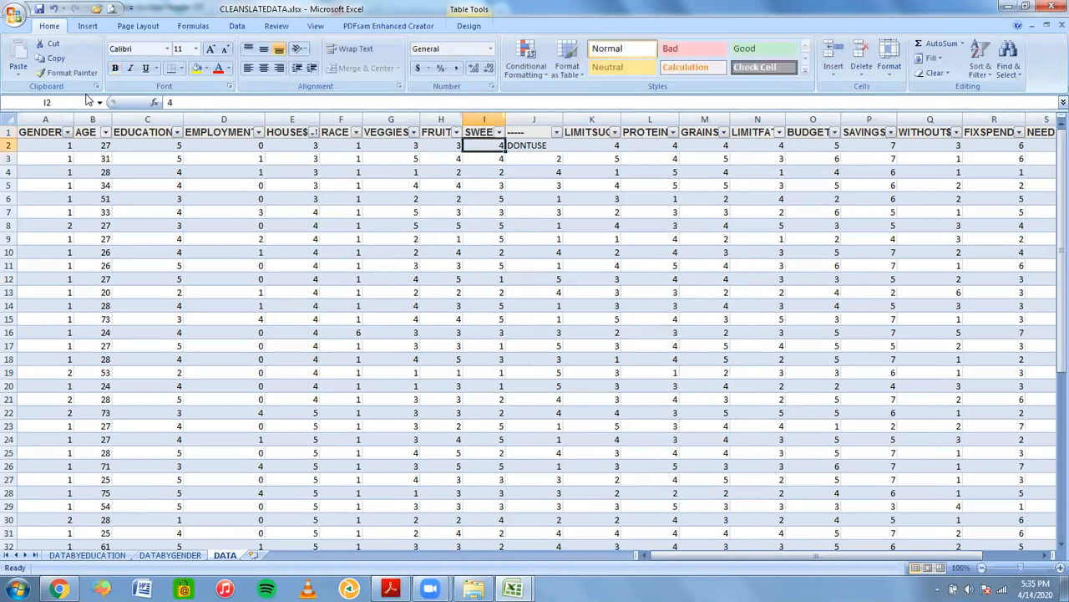
Step: Rename the old sweets column's header in cell J1 as DONTUSE
left_click(465, 292)
left_click(529, 145)
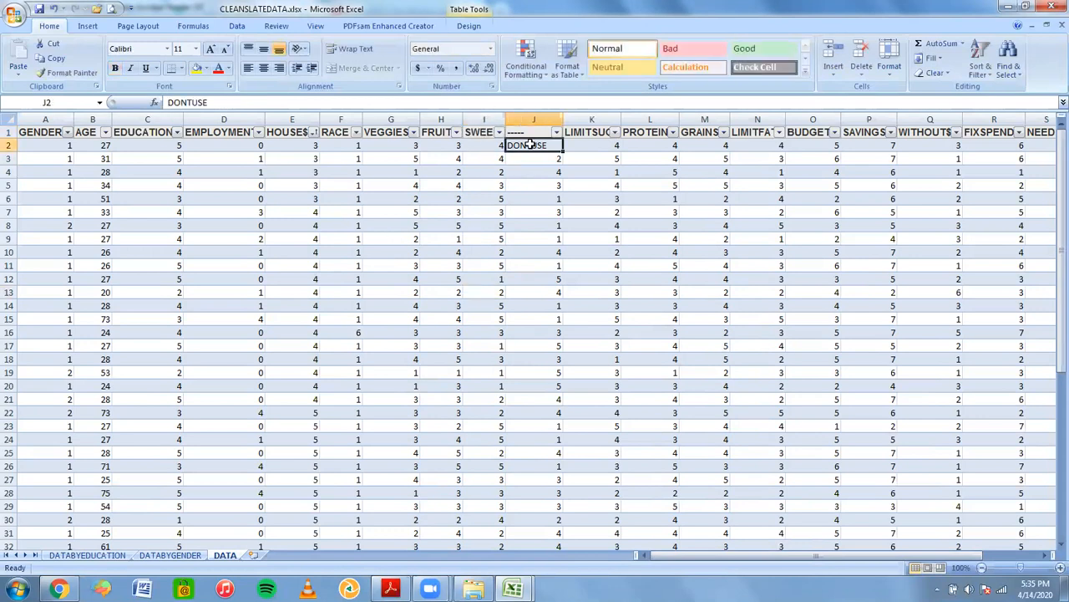
left_click(530, 133)
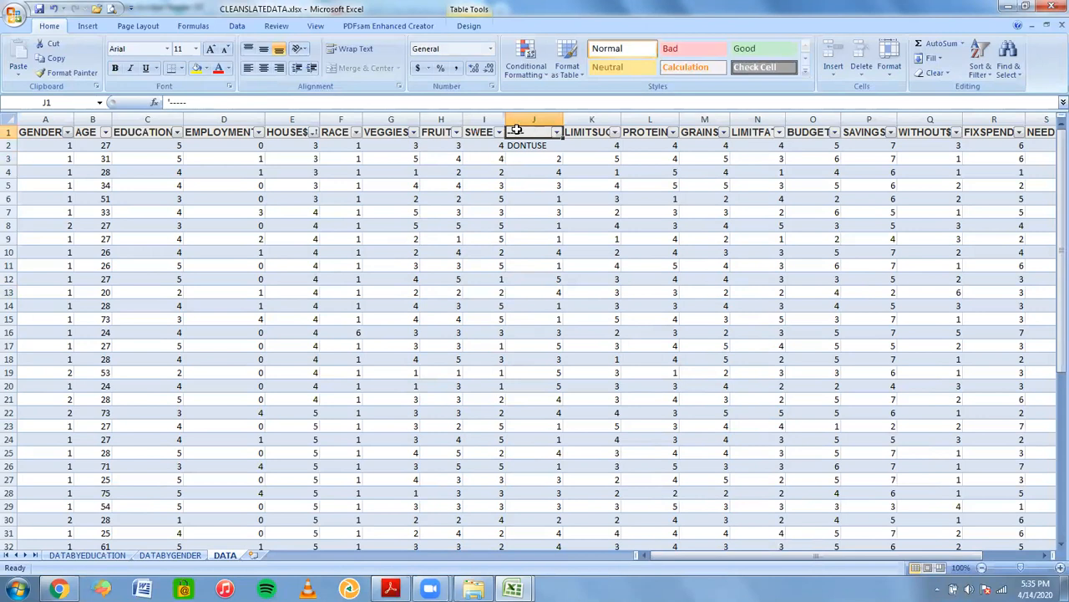
left_click_drag(262, 105, 157, 99)
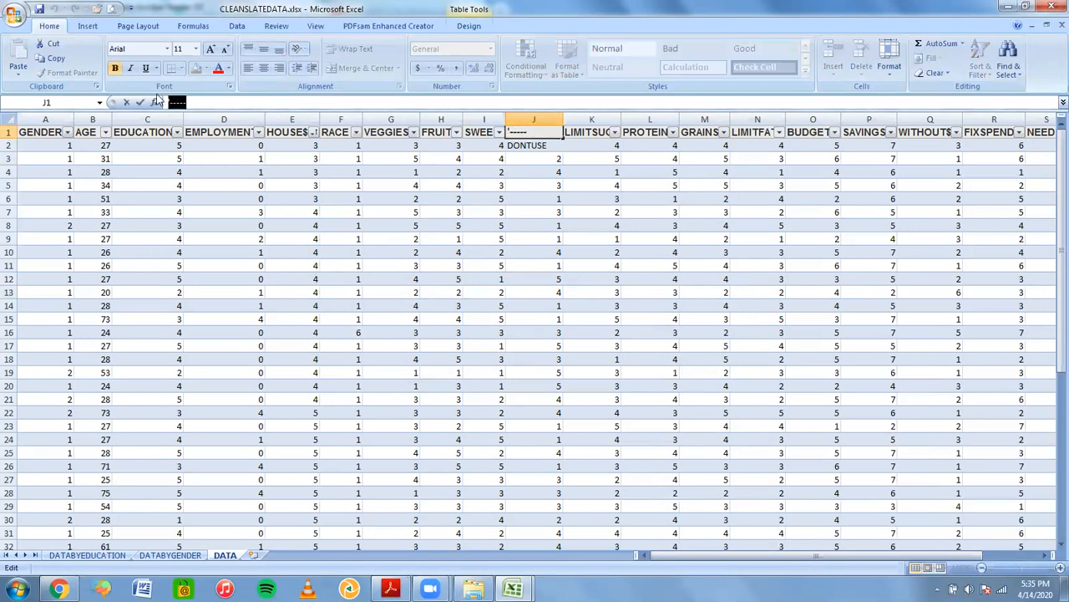
type("DONTUSE")
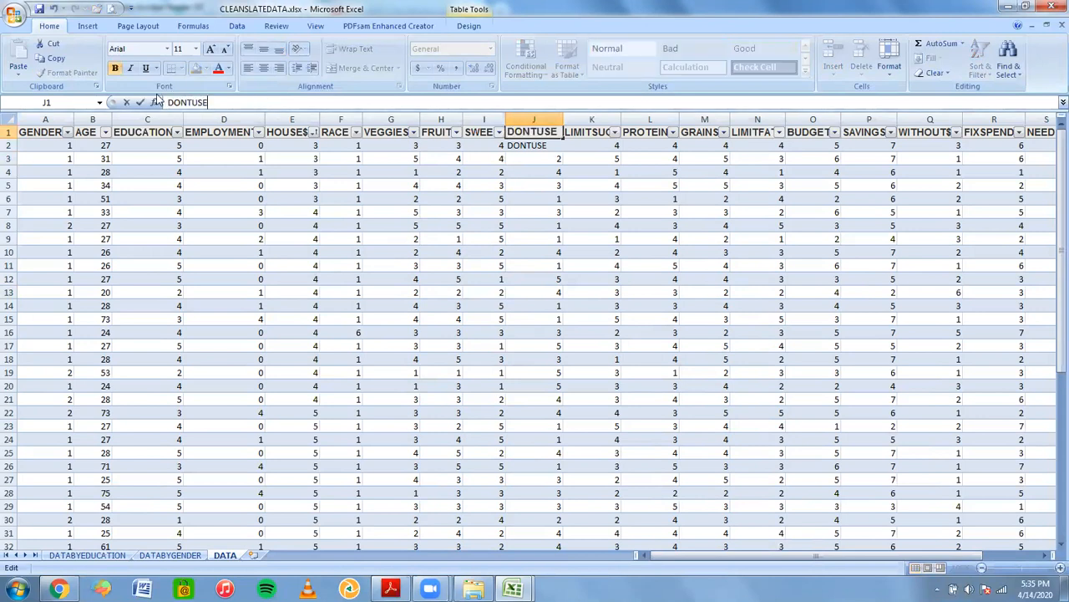
key("Return")
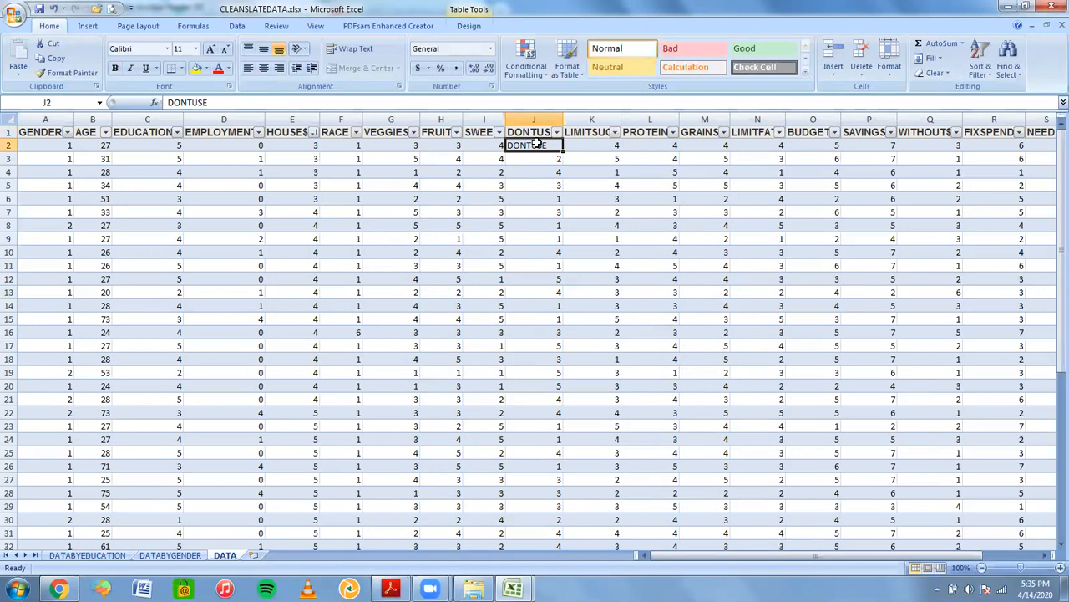
Step: Clear the misplaced DONTUSE text from cell J2 and enter the score 2 there again
key("Delete")
left_click(548, 184)
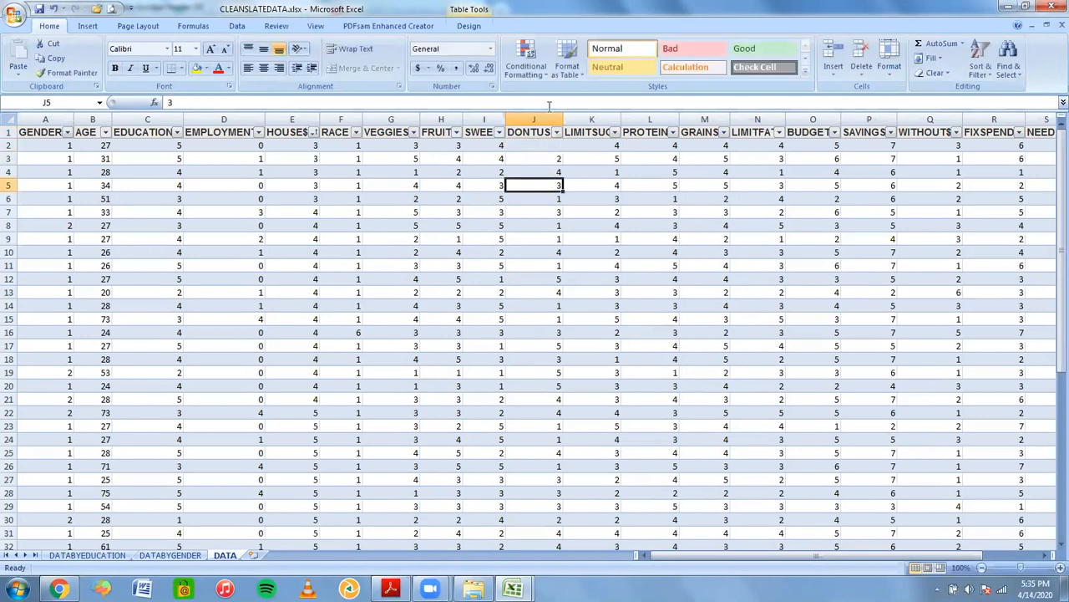
left_click(518, 144)
type("2")
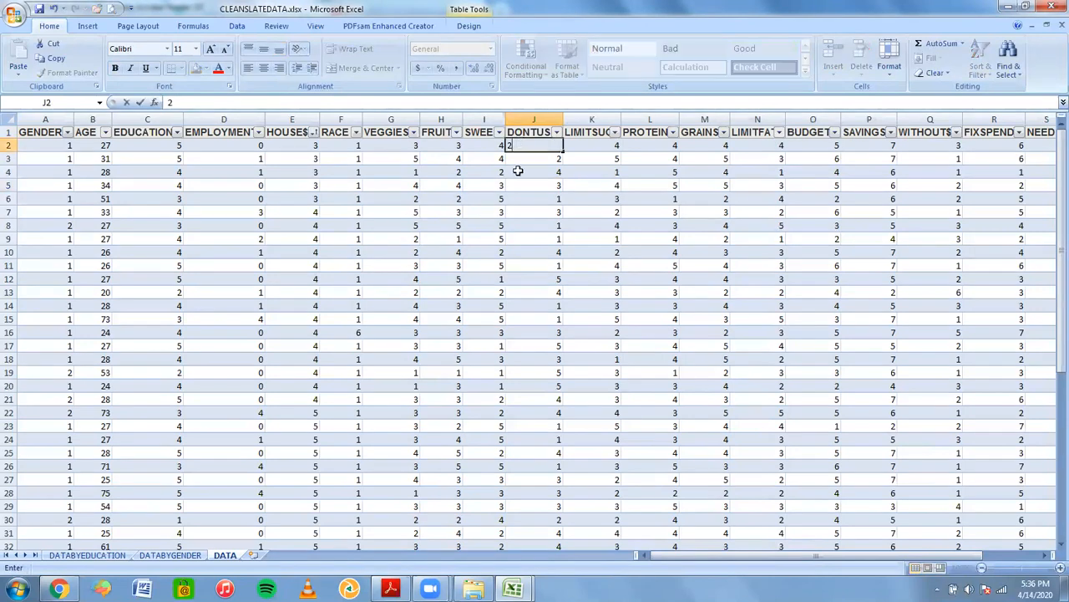
left_click(518, 170)
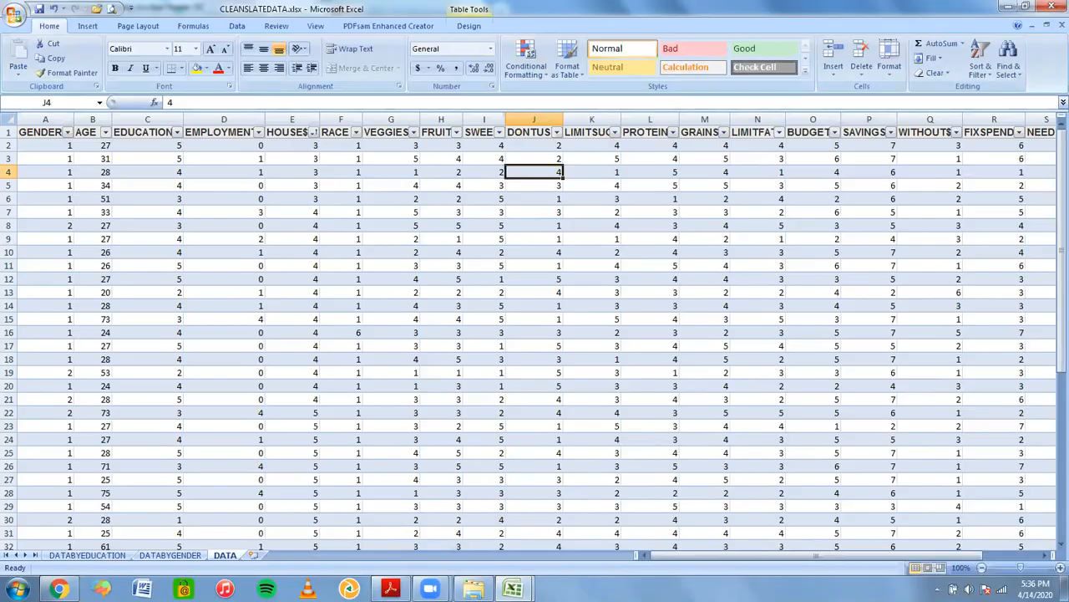
Step: Switch to the Eating and Spending PDF and handwrite reversed scores 7 to 1 over question 8's item about lacking funds for bills
key("alt+Tab")
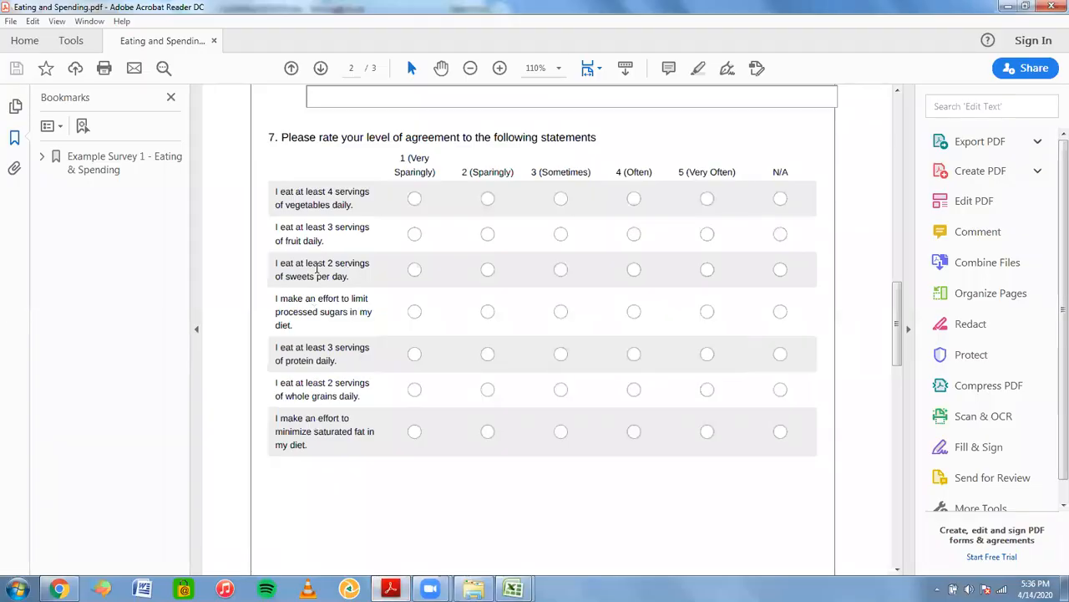
left_click_drag(898, 329, 859, 451)
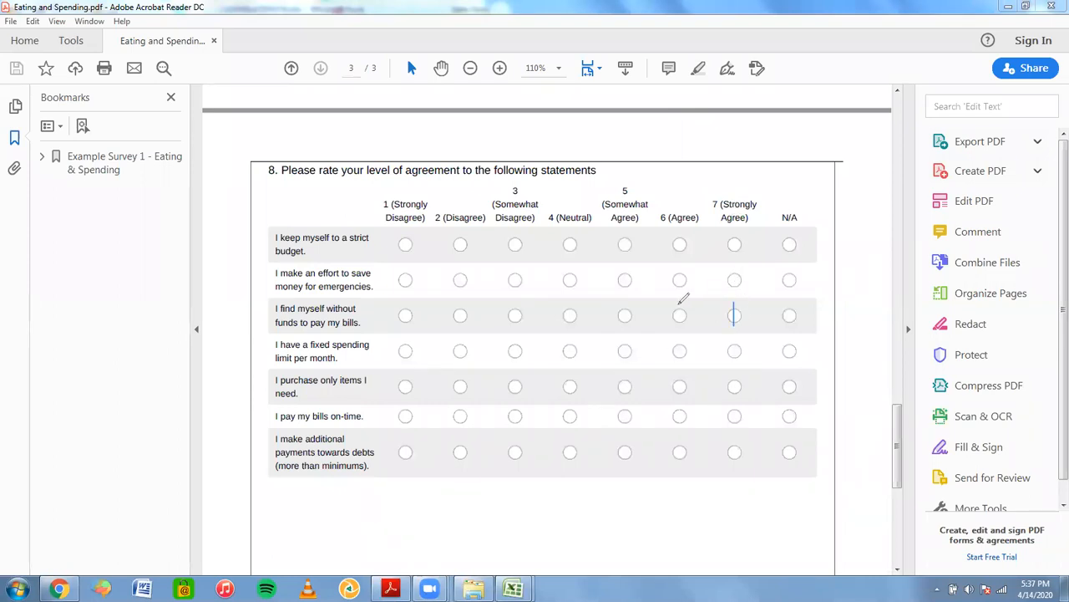
mouse_move(684, 306)
left_mouse_down()
mouse_move(676, 325)
mouse_move(686, 325)
left_mouse_up()
mouse_move(618, 308)
left_mouse_down()
mouse_move(633, 311)
mouse_move(623, 322)
mouse_move(569, 317)
mouse_move(580, 316)
mouse_move(575, 326)
left_mouse_up()
mouse_move(509, 306)
left_mouse_down()
mouse_move(518, 314)
mouse_move(456, 329)
mouse_move(456, 319)
mouse_move(415, 311)
mouse_move(404, 322)
left_mouse_up()
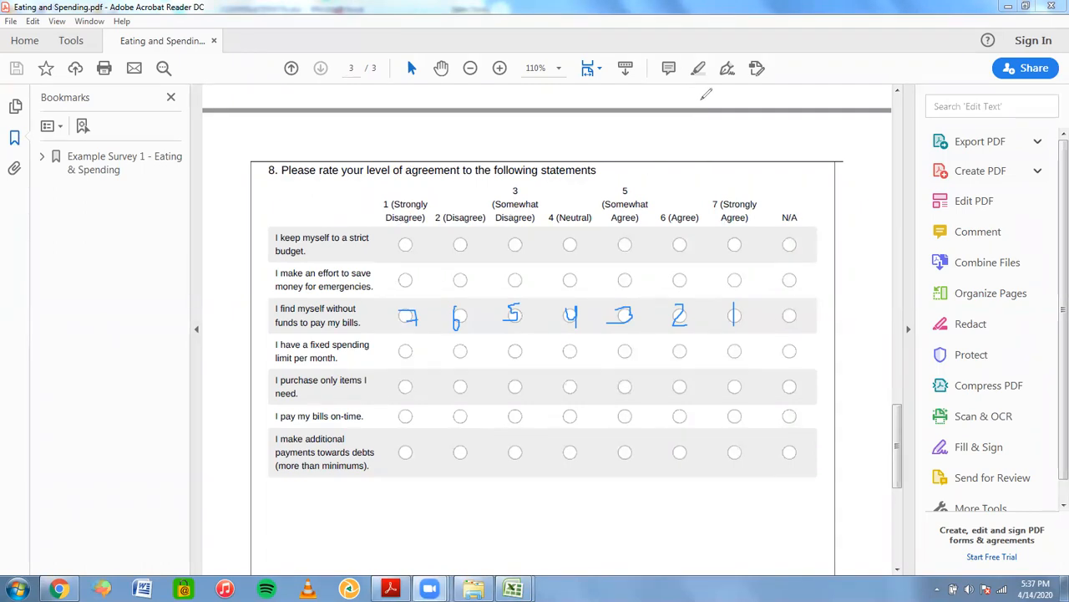
Step: Switch back to the CLEANSLATEDATA.xlsx workbook and clear the handwritten annotations from the screen
mouse_move(513, 587)
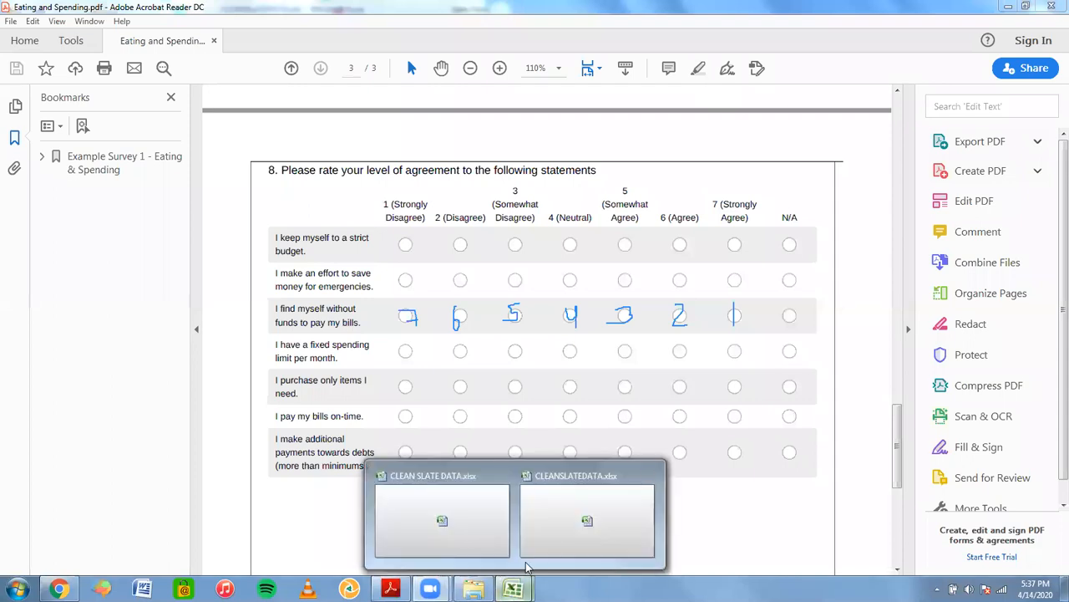
left_click(547, 545)
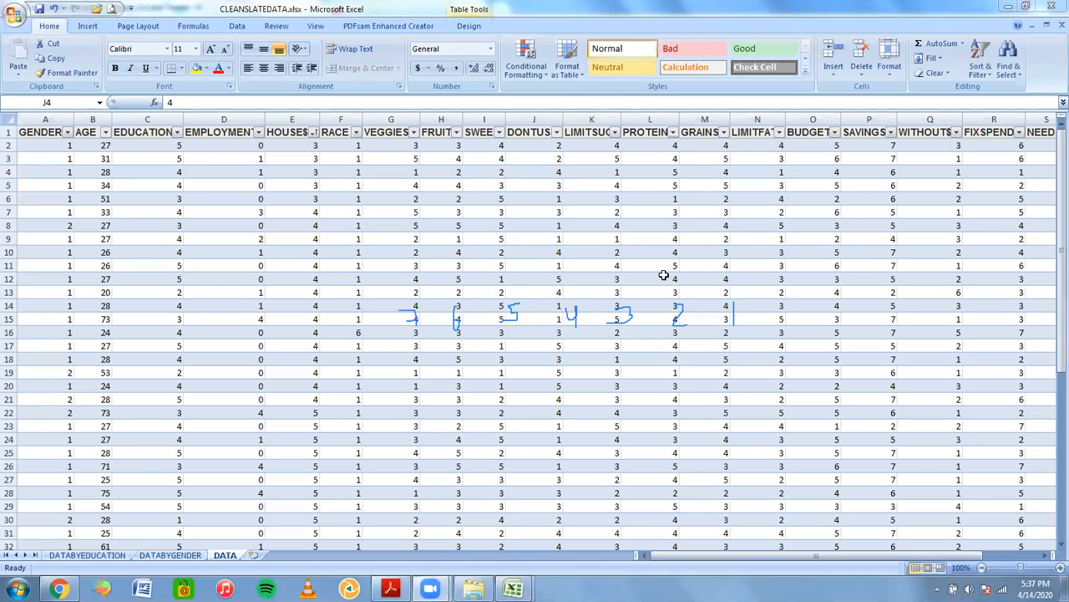
left_click(708, 87)
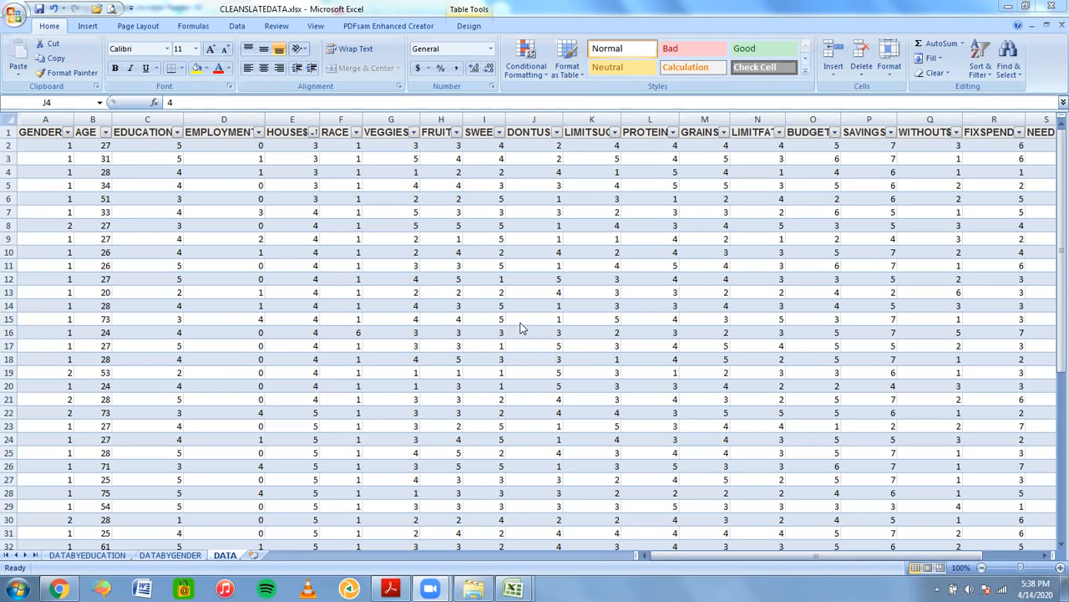
left_click(446, 307)
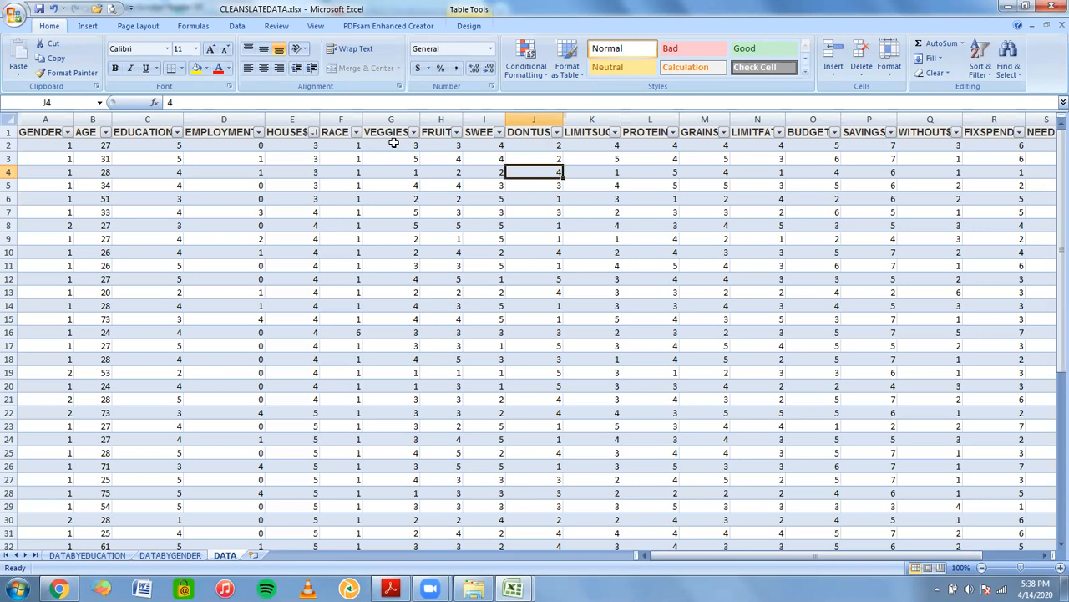
left_click(383, 119)
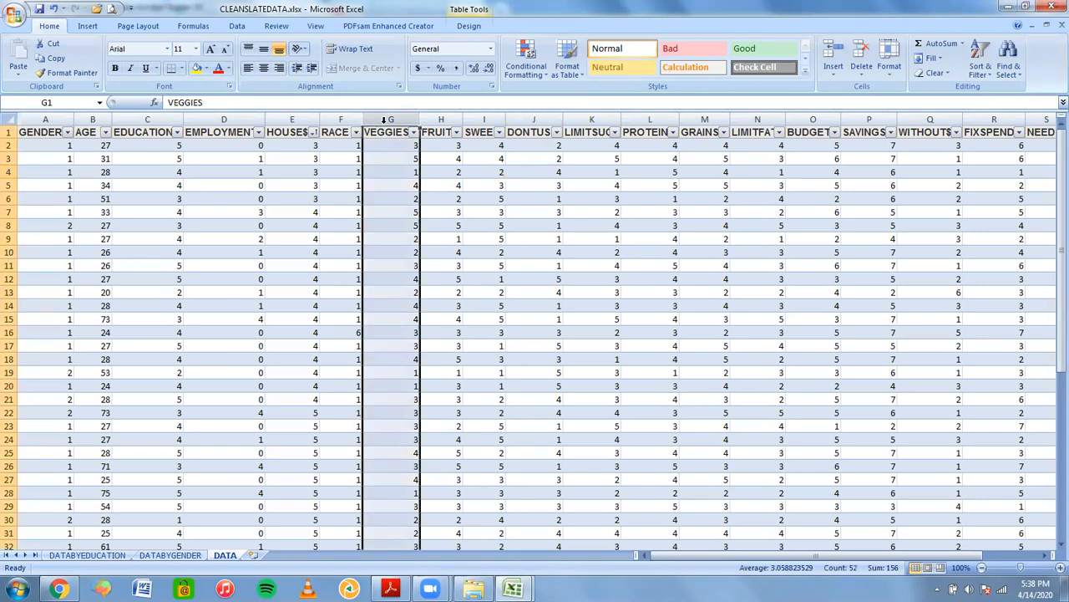
left_click(770, 111)
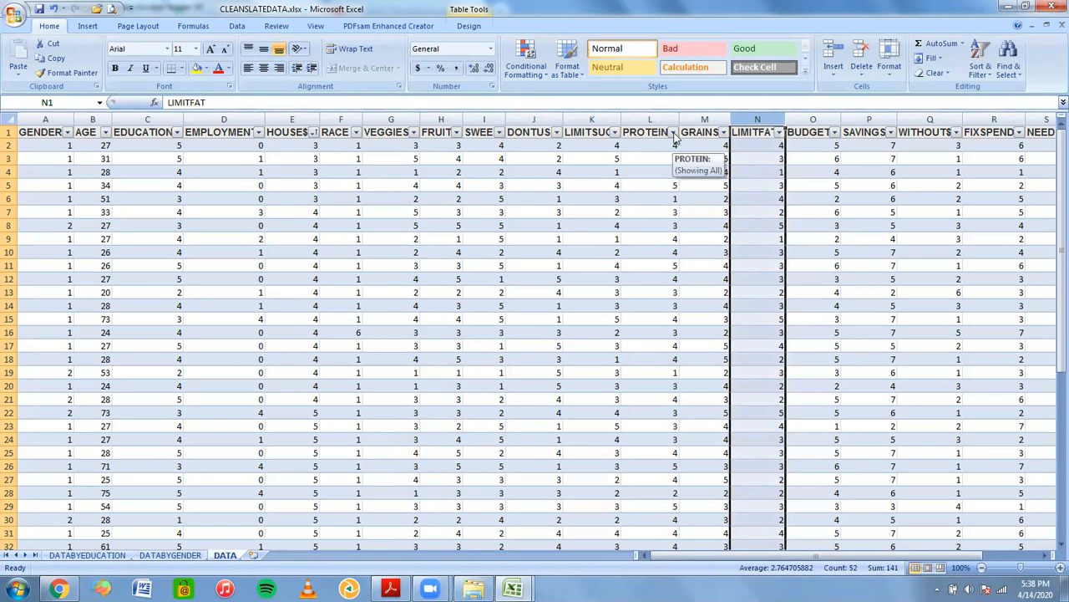
right_click(757, 122)
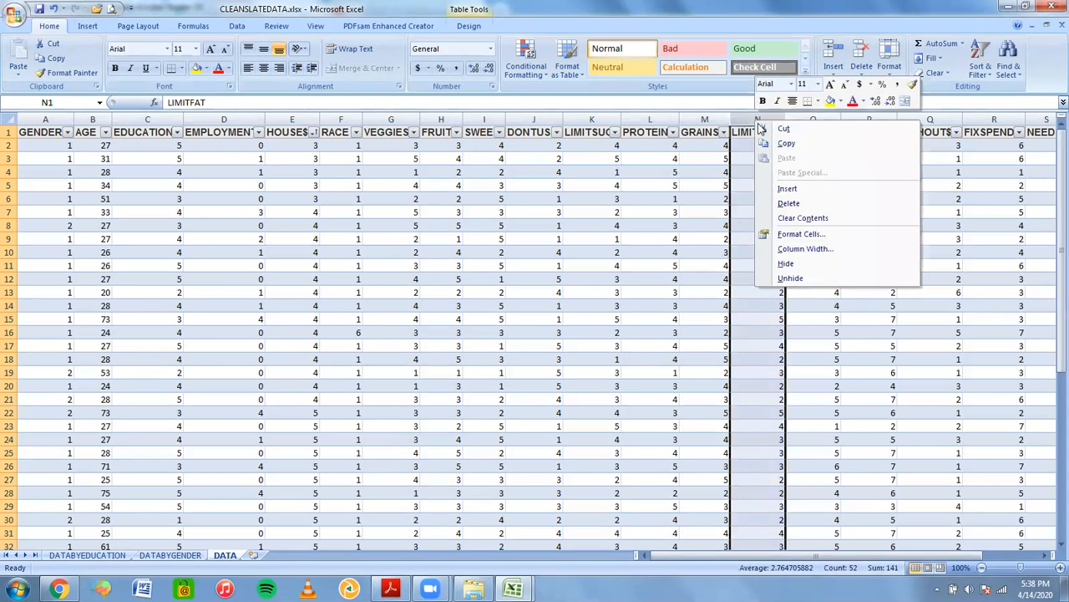
left_click(786, 185)
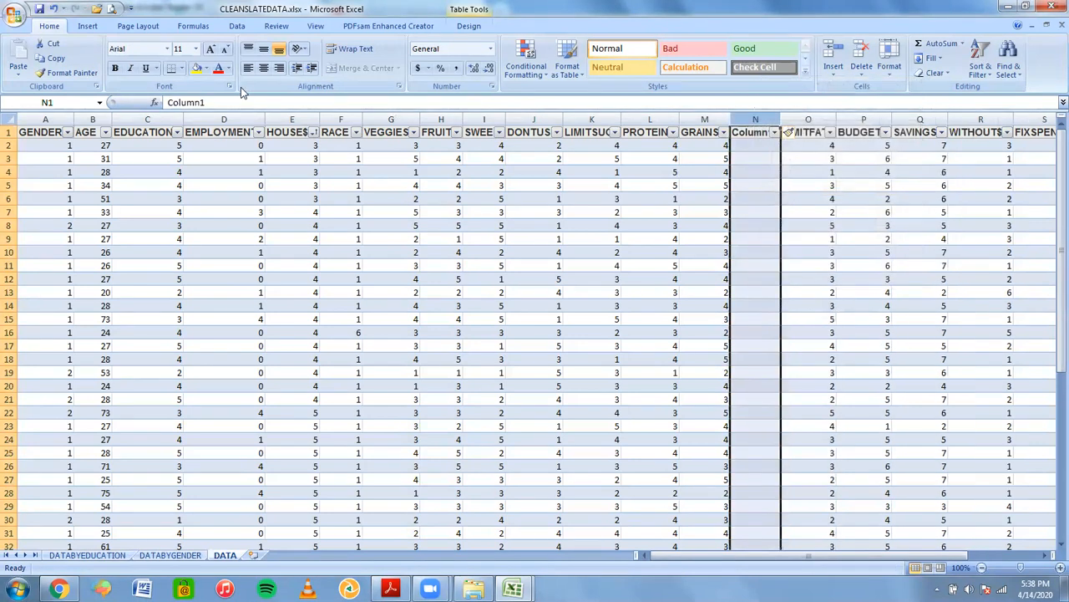
left_click(52, 8)
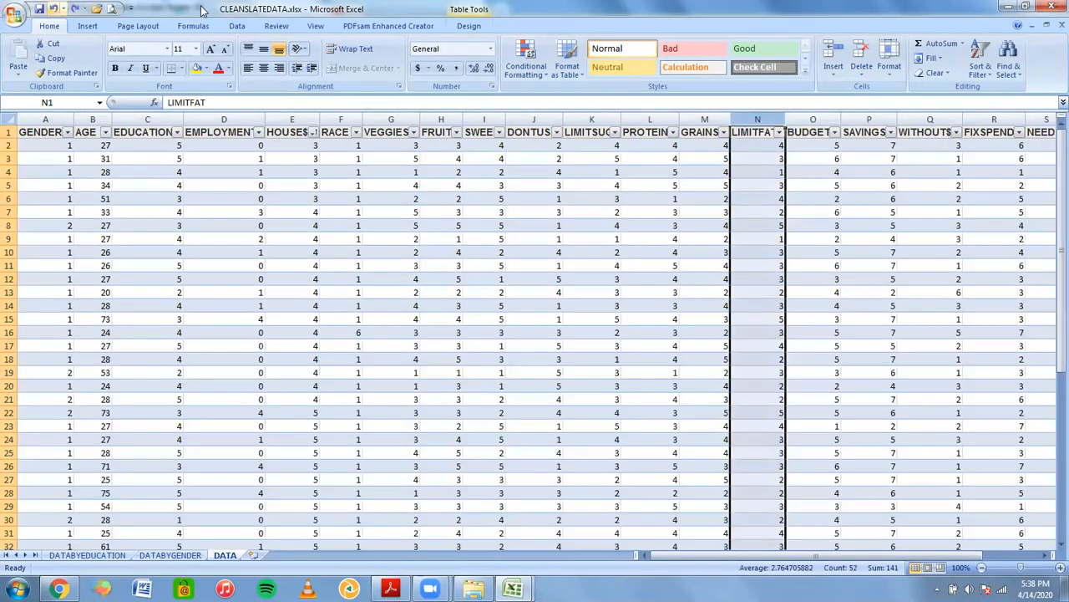
Step: Insert a table column before BUDGET and name its header in cell O1 NUTRICION
left_click(791, 120)
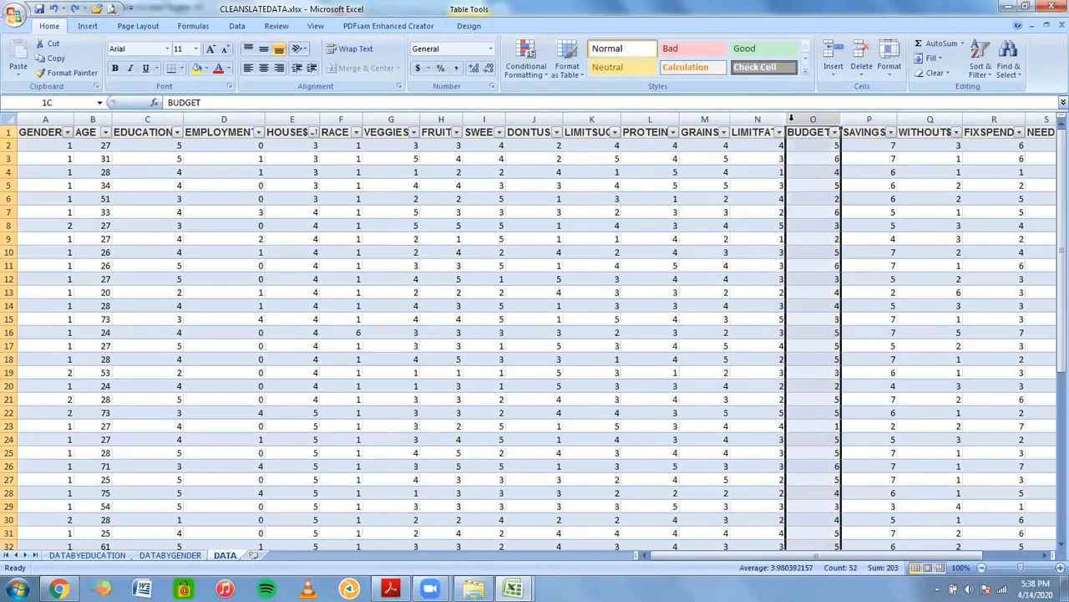
right_click(792, 123)
left_click(824, 190)
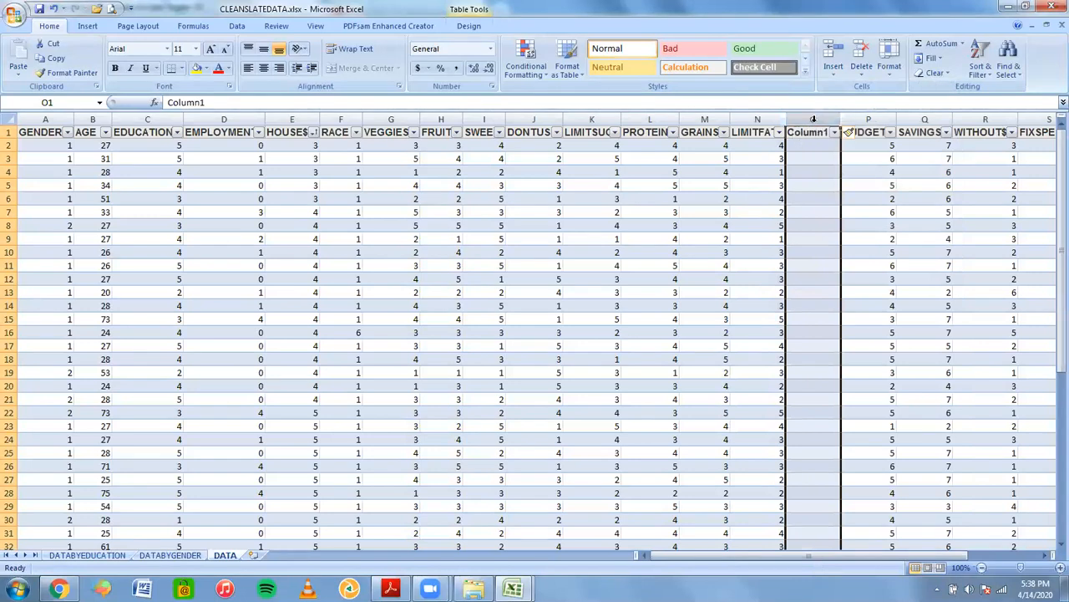
left_click(813, 132)
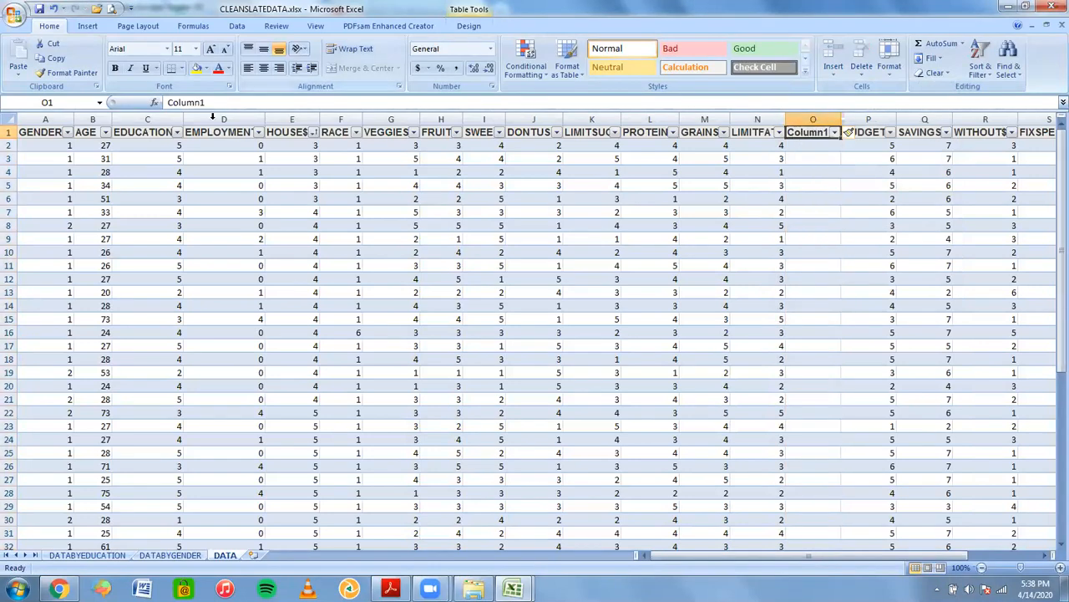
left_click_drag(223, 104, 130, 99)
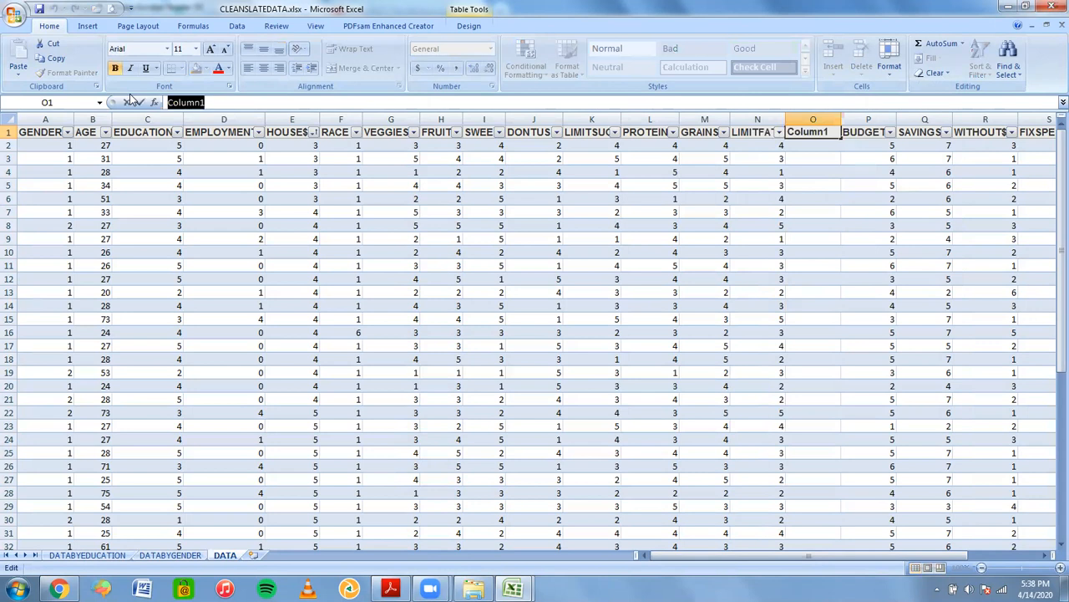
type("NUTRICION")
key("Return")
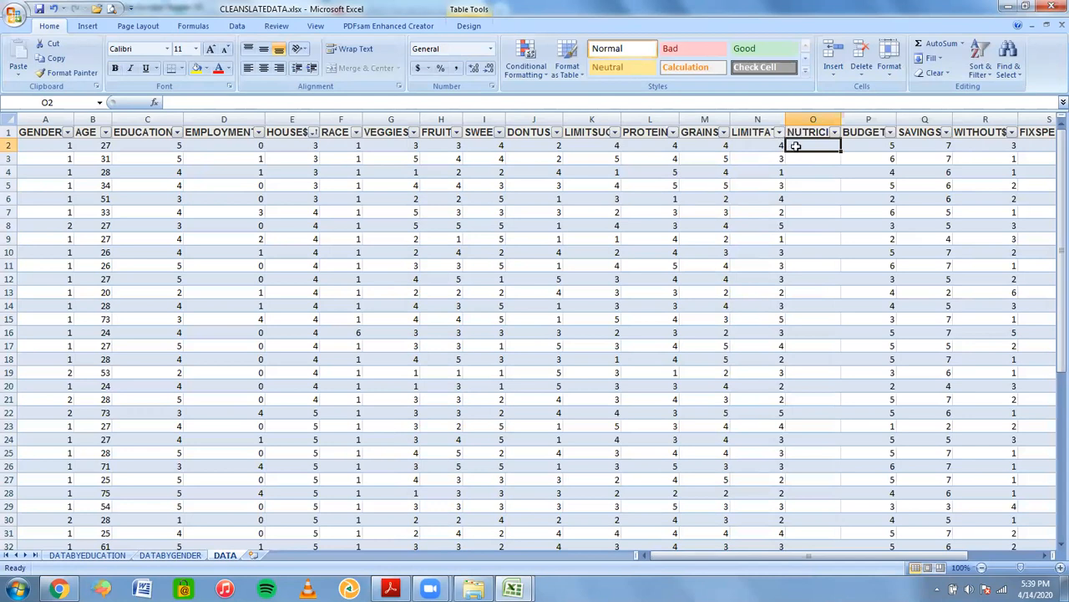
Step: Enter the formula =SUM(G2,H2,I2,K2,L2,M2,N2) in cell O2, leaving the DONTUSE column out of the NUTRICION score
left_click(648, 104)
type("=sum(")
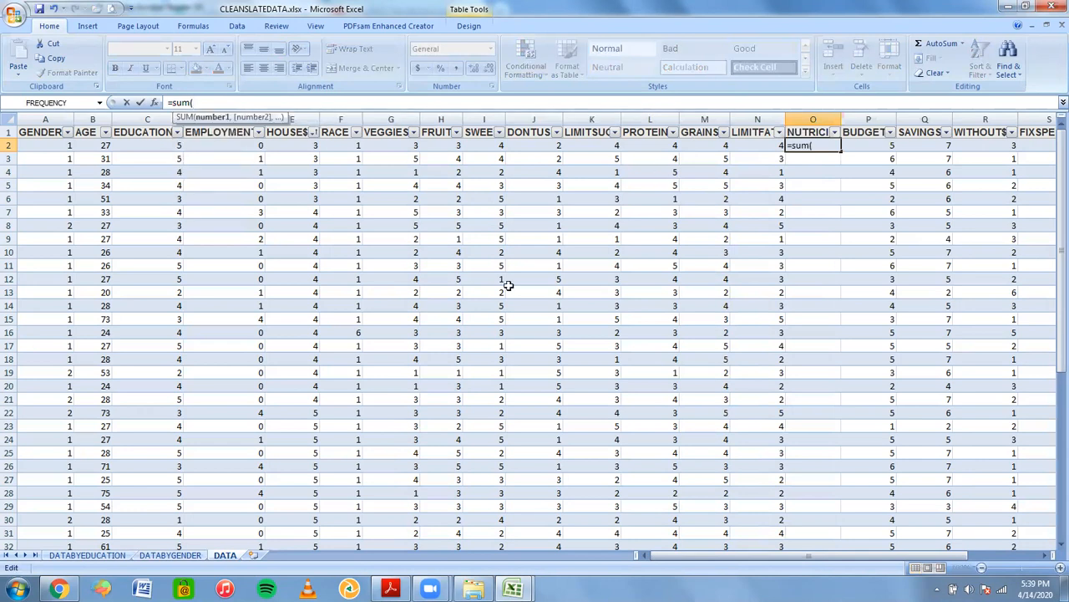
left_click(393, 144)
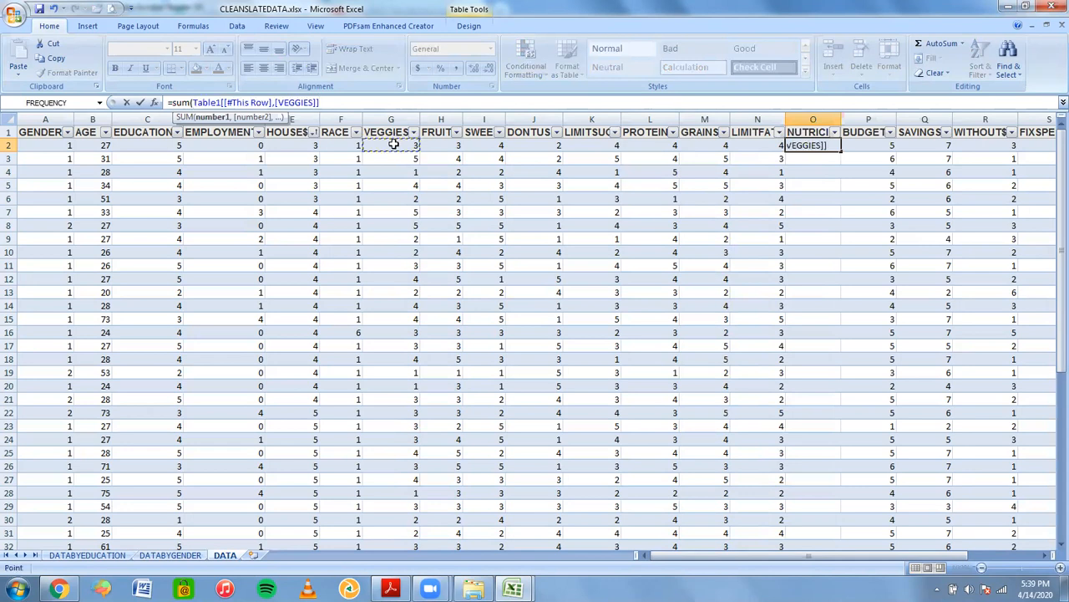
type(")")
left_click(432, 145, "ctrl")
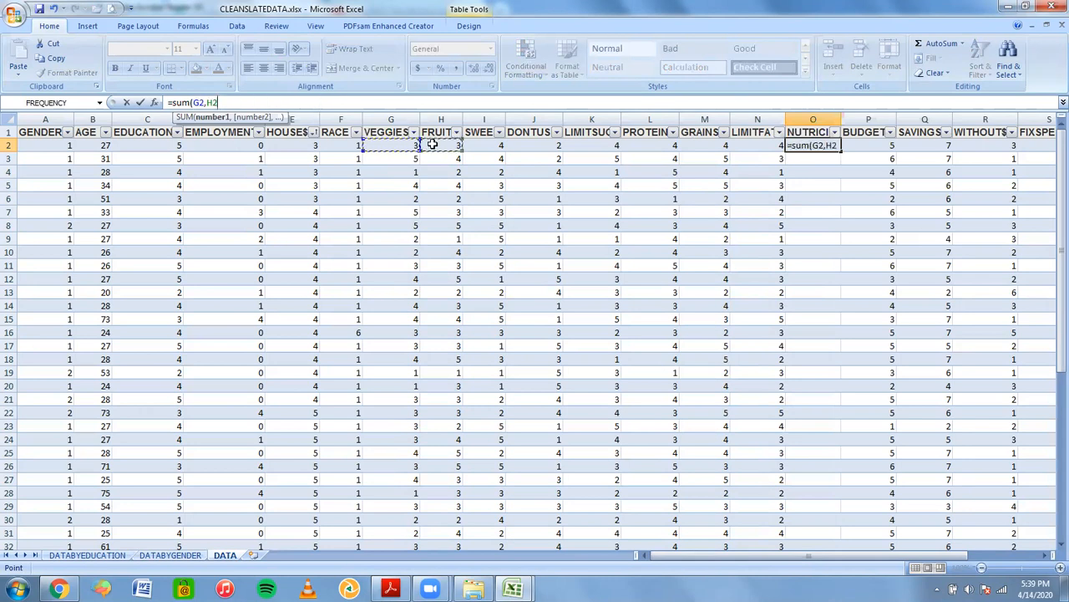
left_click(474, 145, "ctrl")
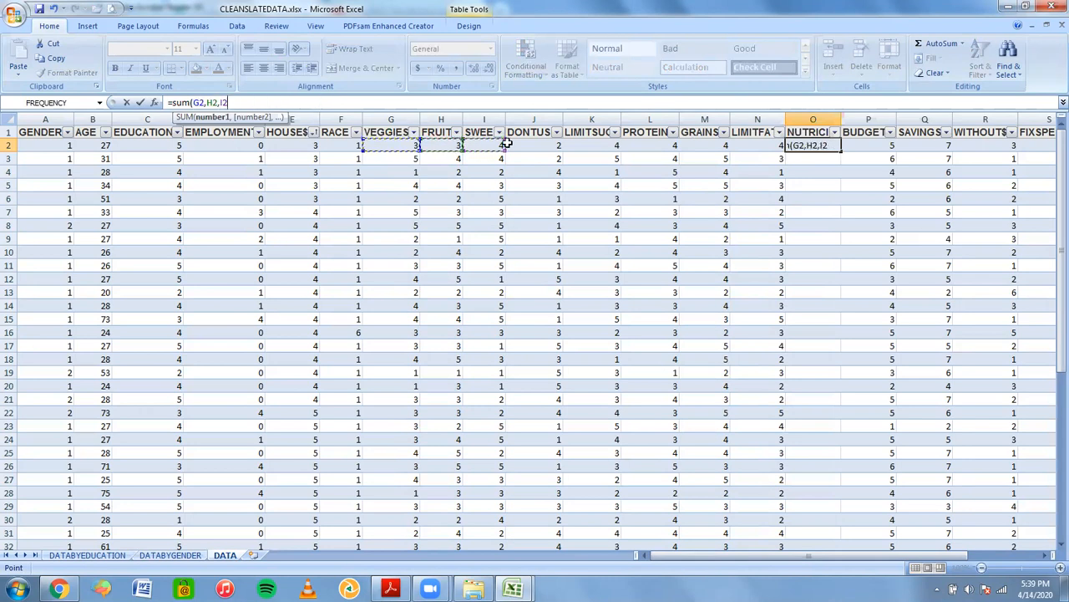
left_click(595, 146, "ctrl")
left_click(642, 148, "ctrl")
left_click(700, 145, "ctrl")
left_click(754, 146, "ctrl")
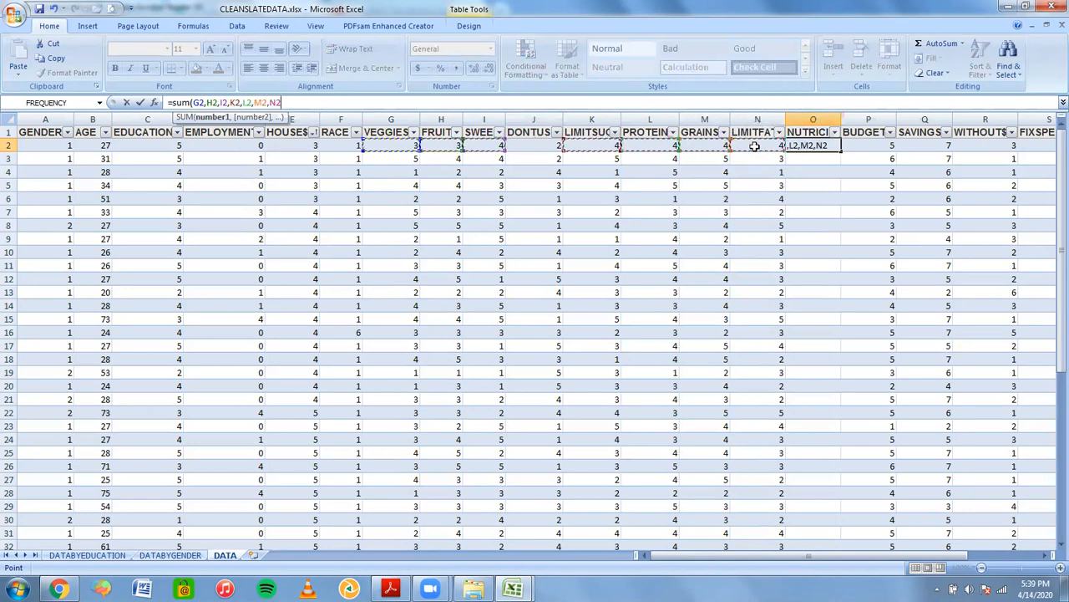
key("Return")
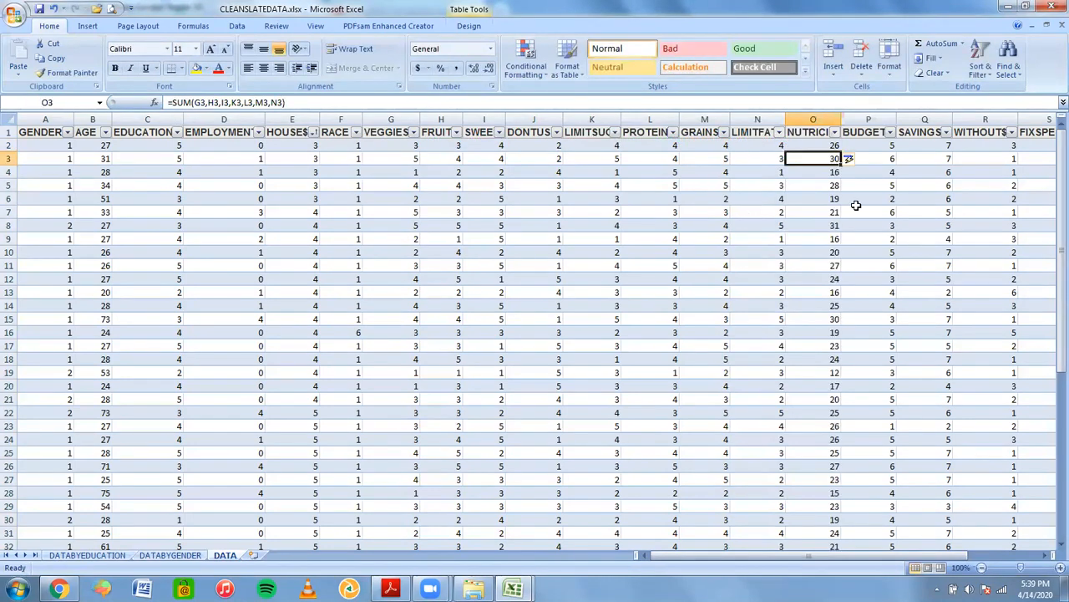
Step: Check the sum formulas in several rows of the NUTRICION column
left_click(789, 144)
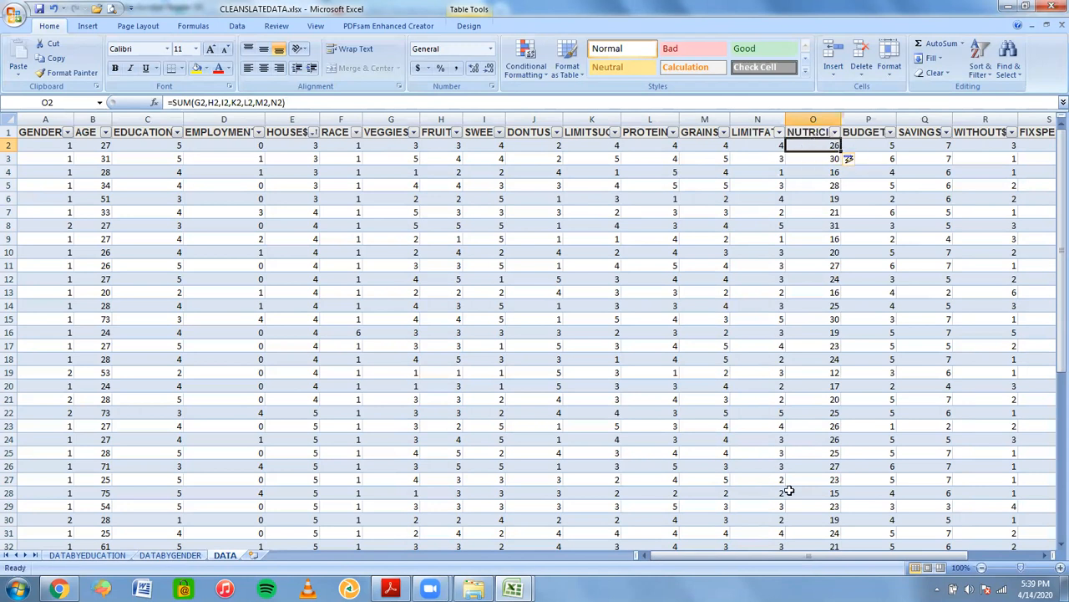
left_click(816, 185)
left_click(817, 239)
left_click(812, 306)
left_click(812, 373)
left_click(811, 346)
left_click(805, 249)
left_click(812, 223)
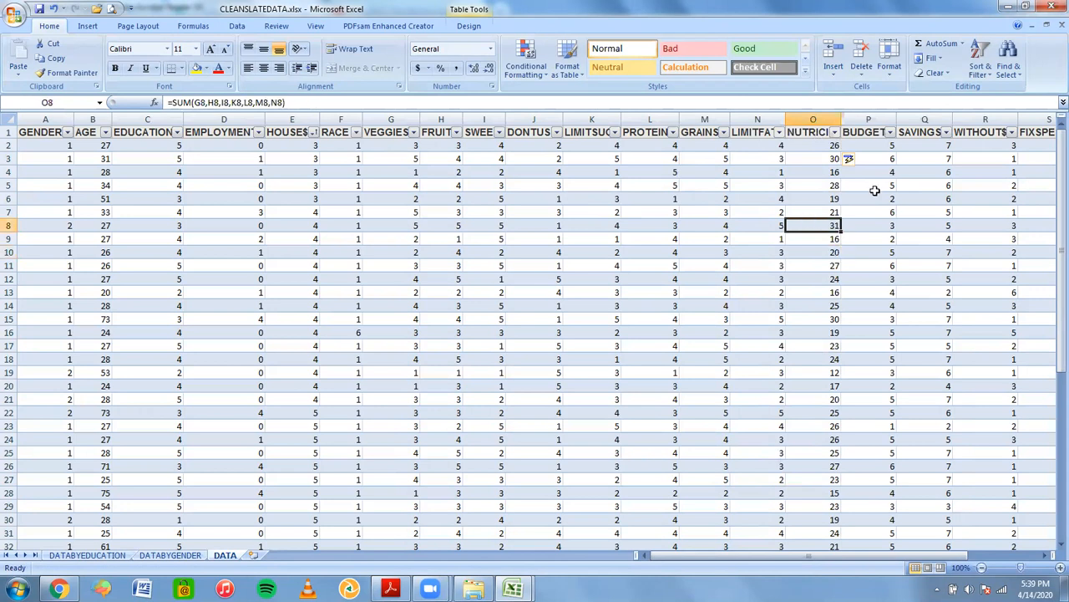
left_click(796, 170)
left_click(800, 159)
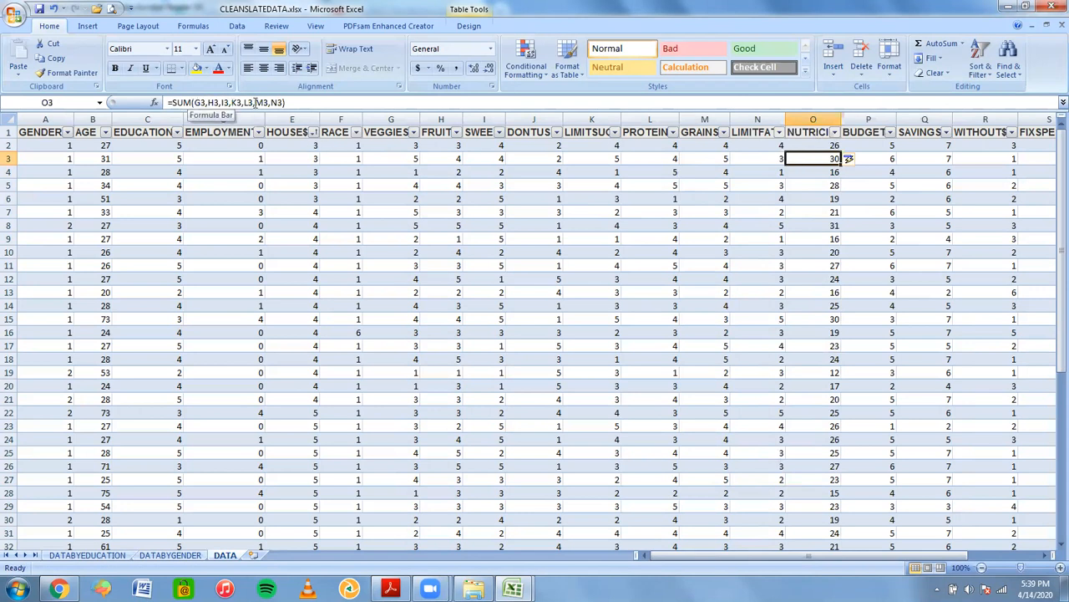
Step: Compare the DONTUSE column with the cells referenced by the NUTRICION formula in row 9
left_click(548, 120)
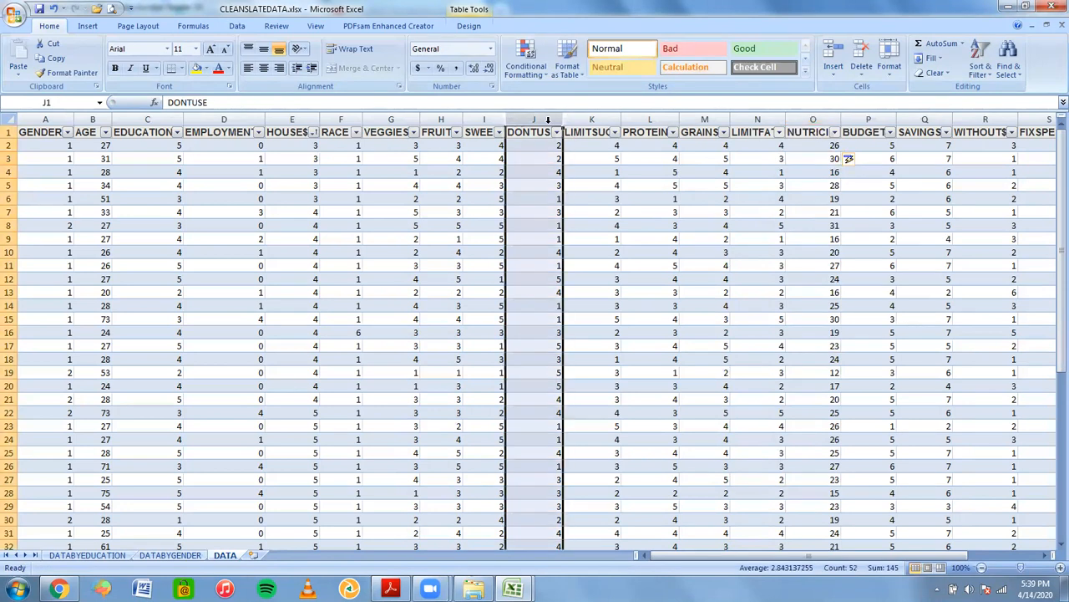
double_click(835, 237)
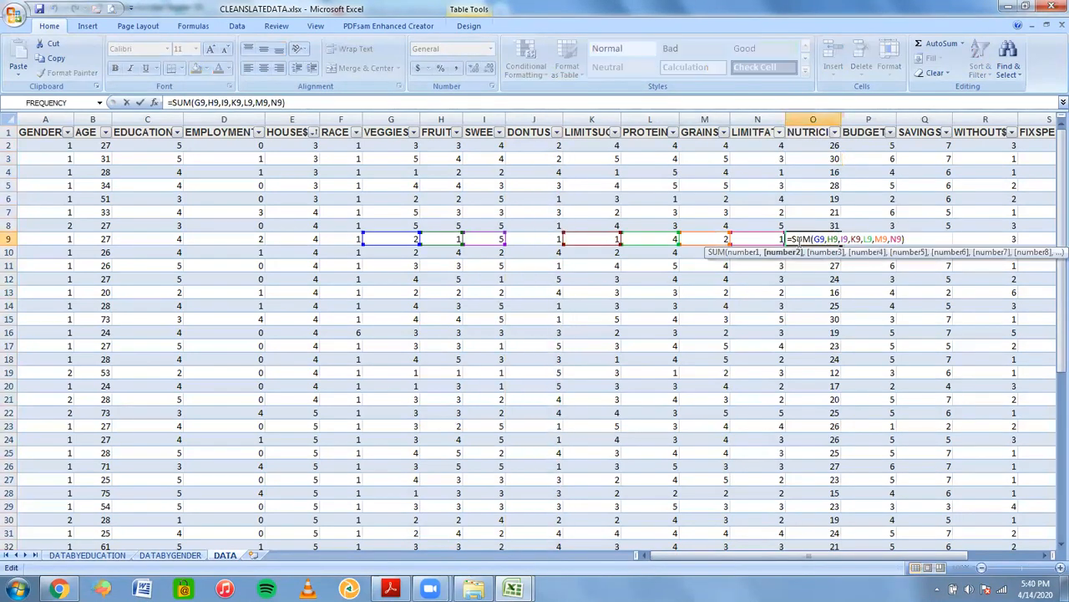
left_click(847, 102)
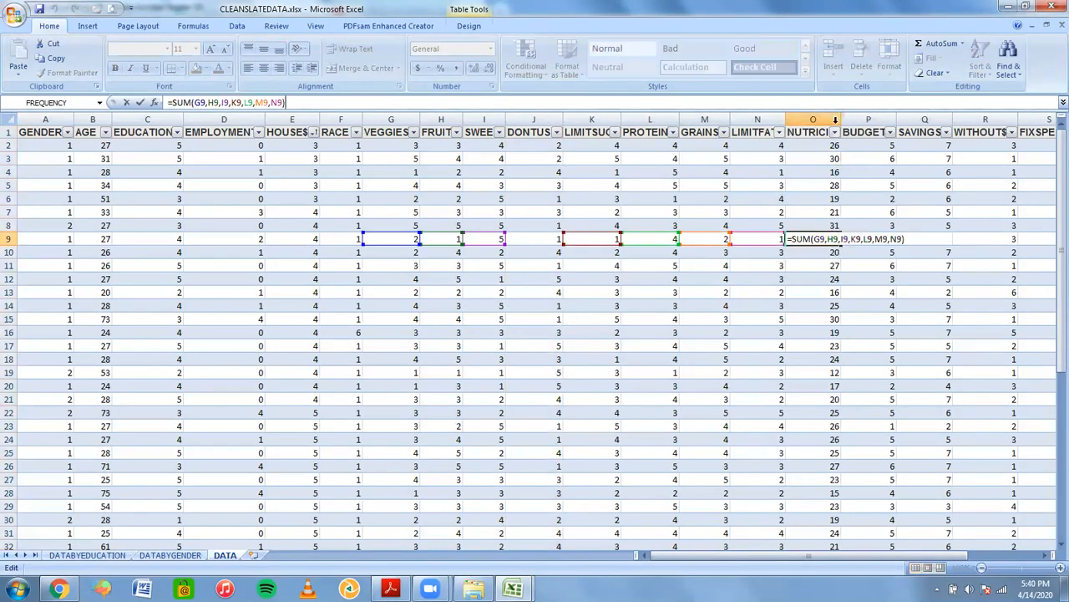
left_click(810, 284)
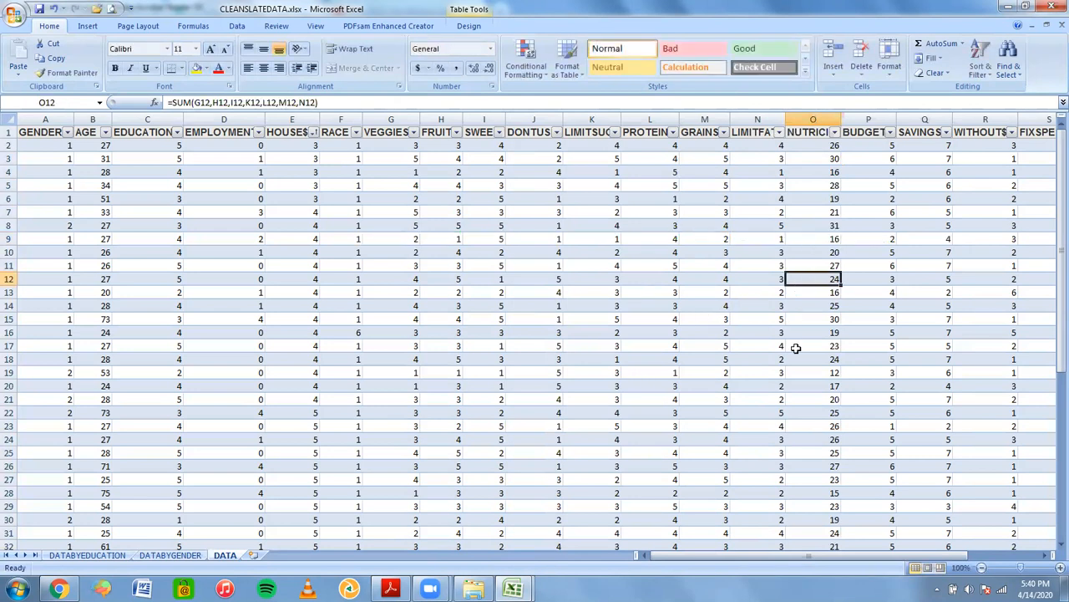
left_click(806, 240)
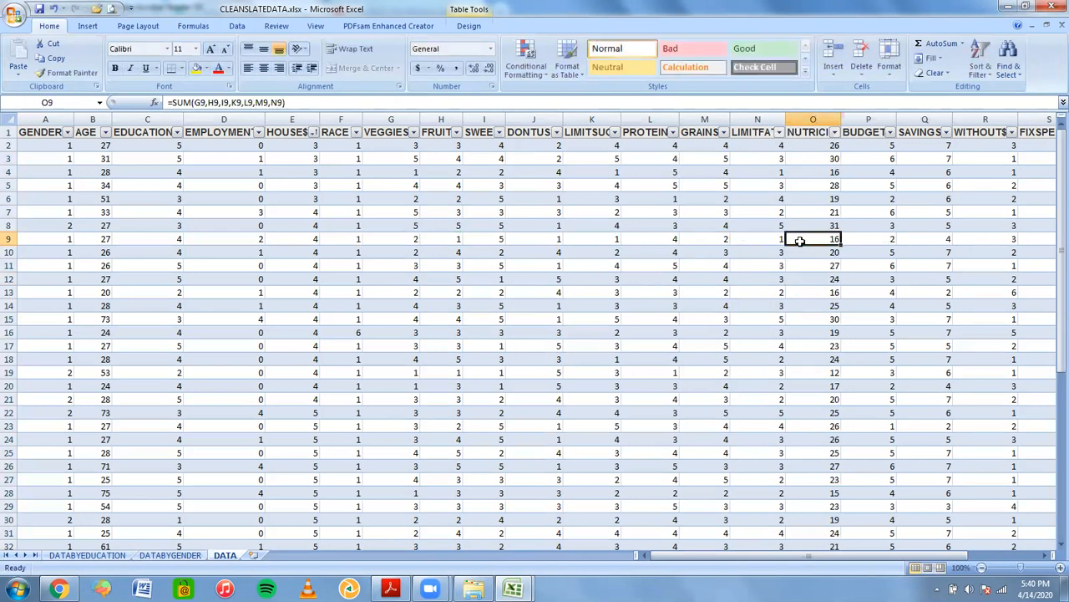
Step: Review the NUTRICION scores and the WITHOUT$ column among the spending items
scroll(800, 240, "right", 3)
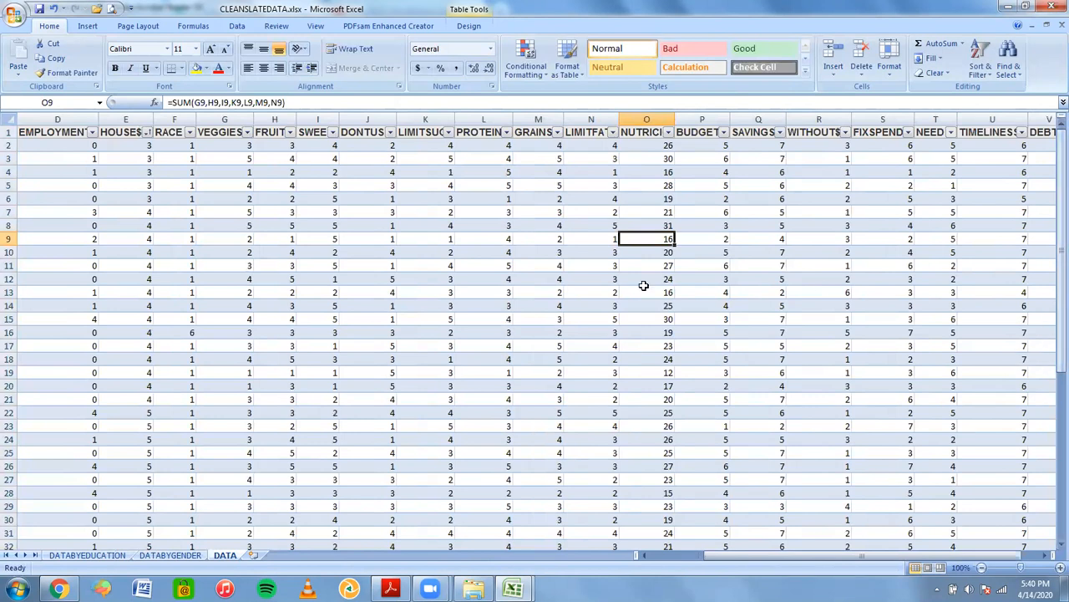
left_click(516, 211)
left_click(633, 185)
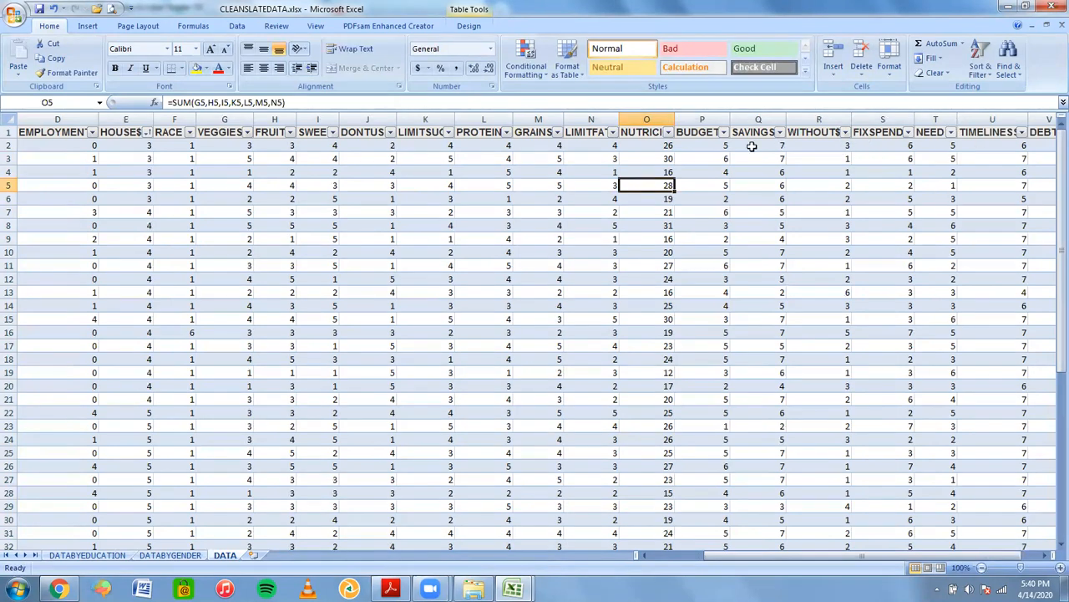
left_click(814, 133)
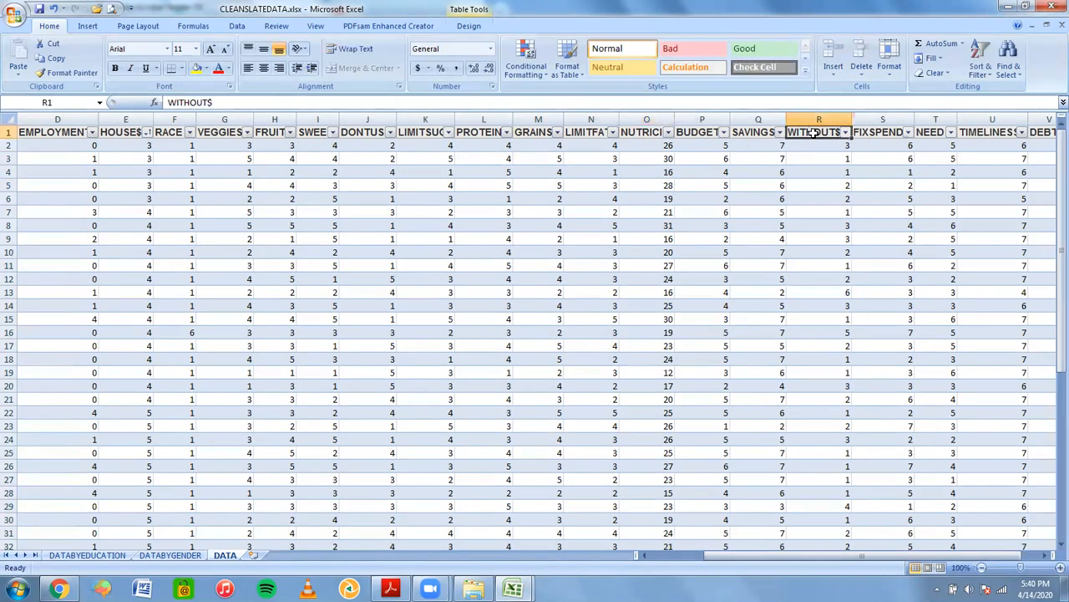
left_click(646, 132)
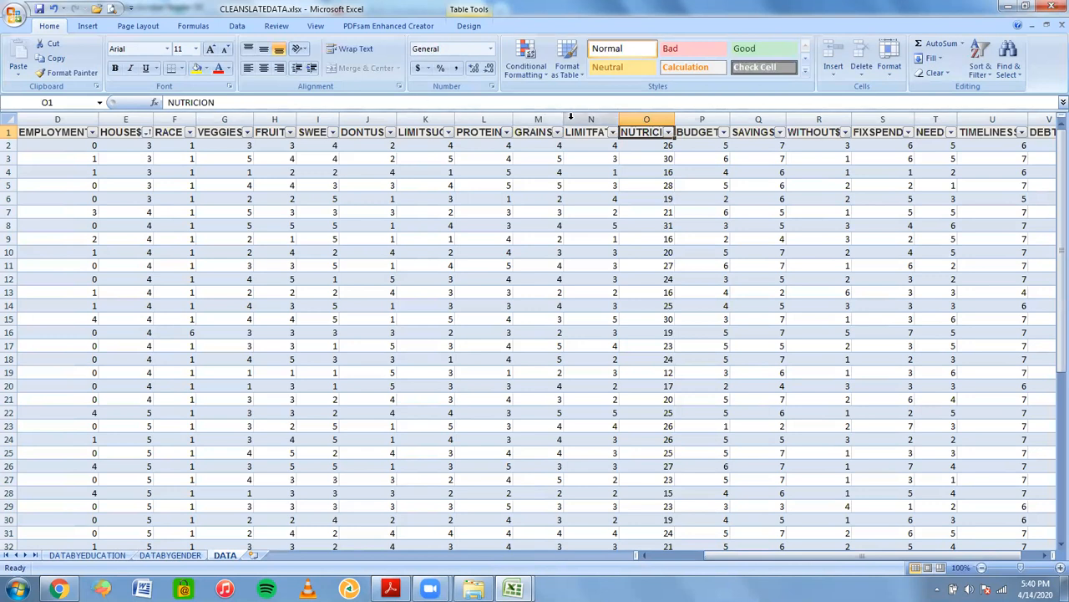
left_click(642, 130)
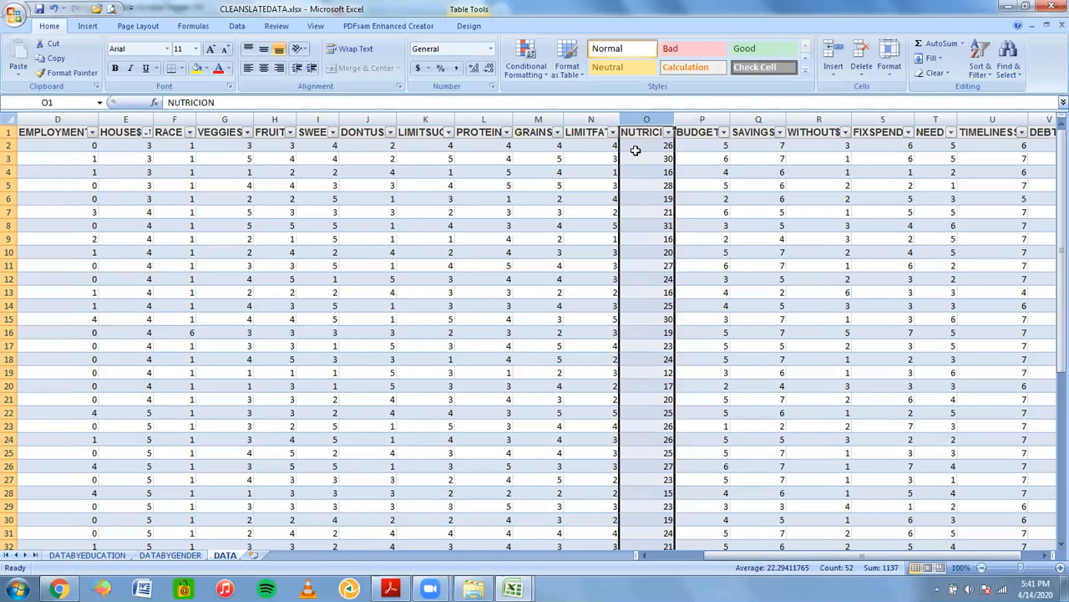
Step: Return to the start of the table and examine the codes in several rows of the EMPLOYMENT column
left_click_drag(738, 557, 644, 555)
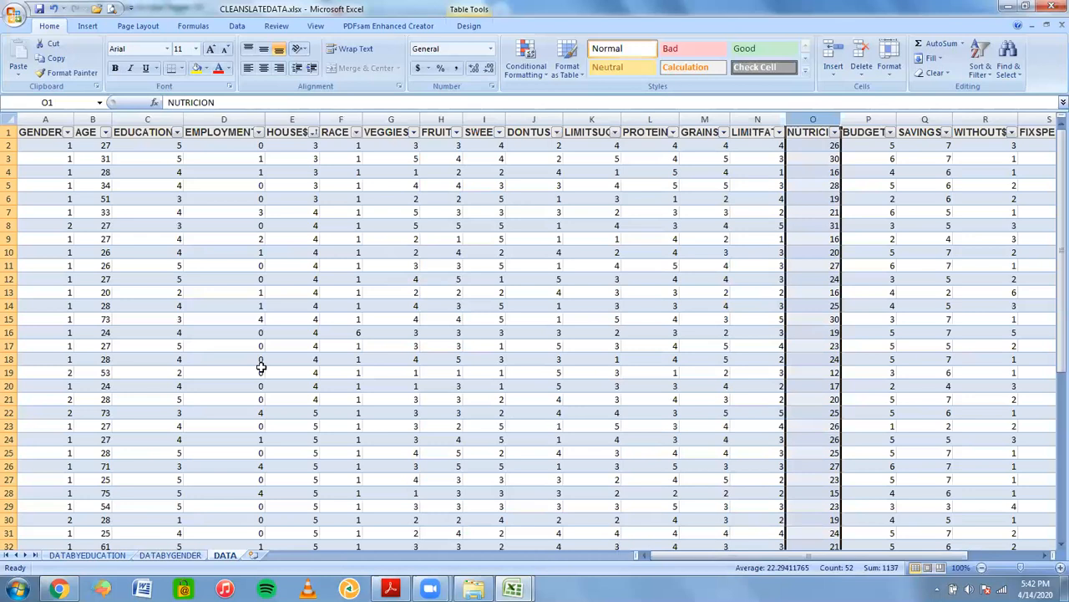
left_click(227, 156)
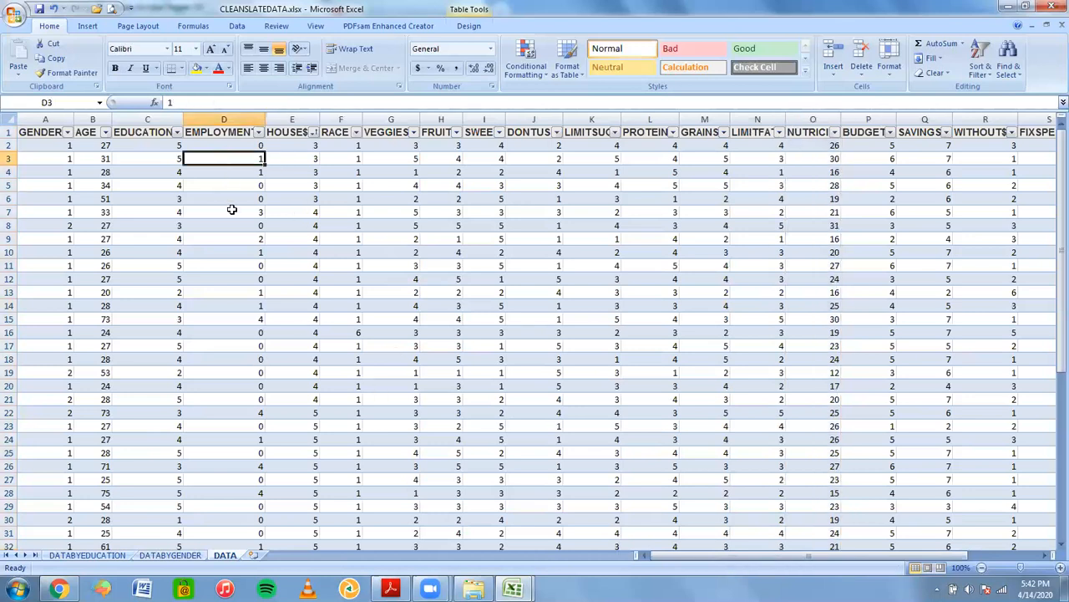
left_click(227, 268)
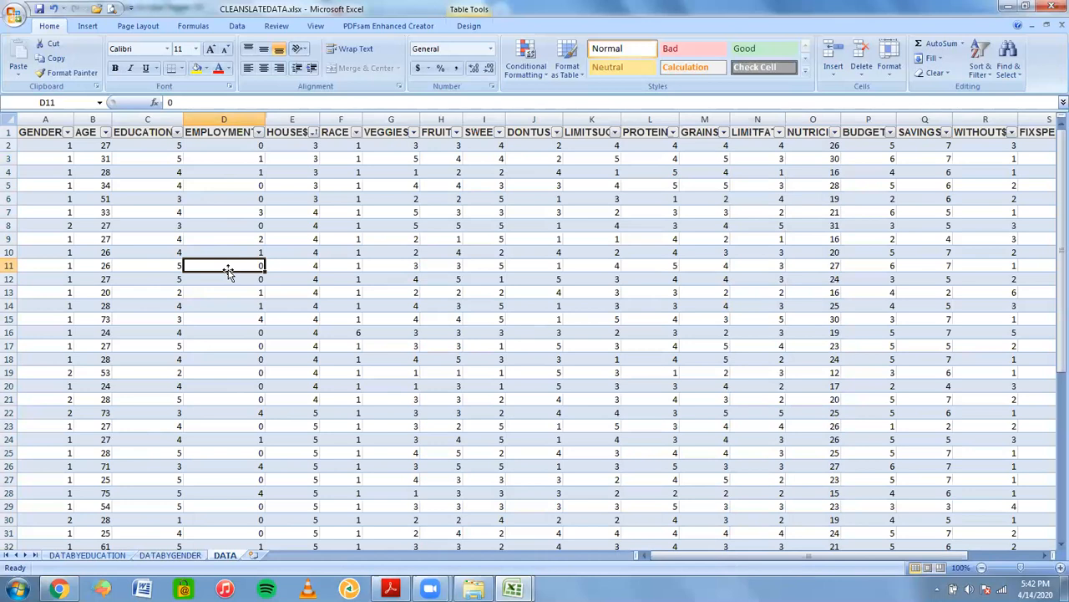
left_click(235, 151)
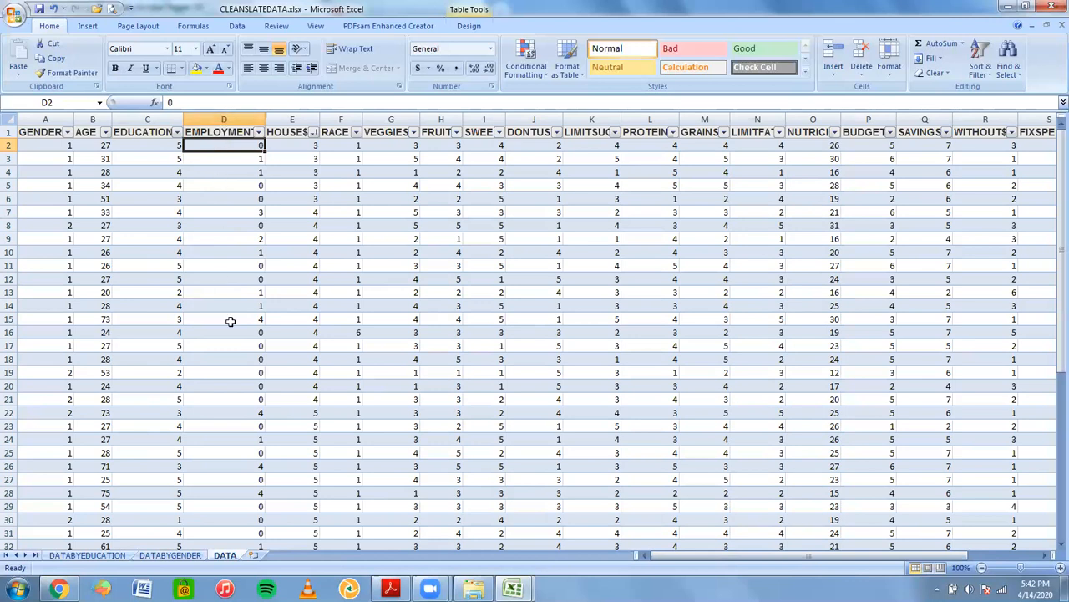
left_click(238, 183)
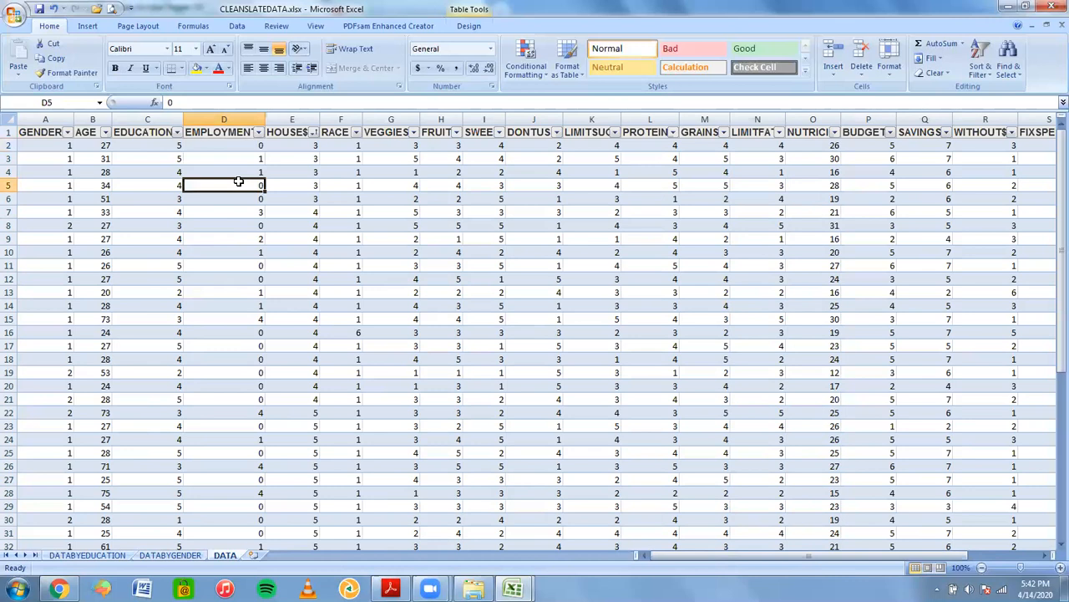
left_click(240, 319)
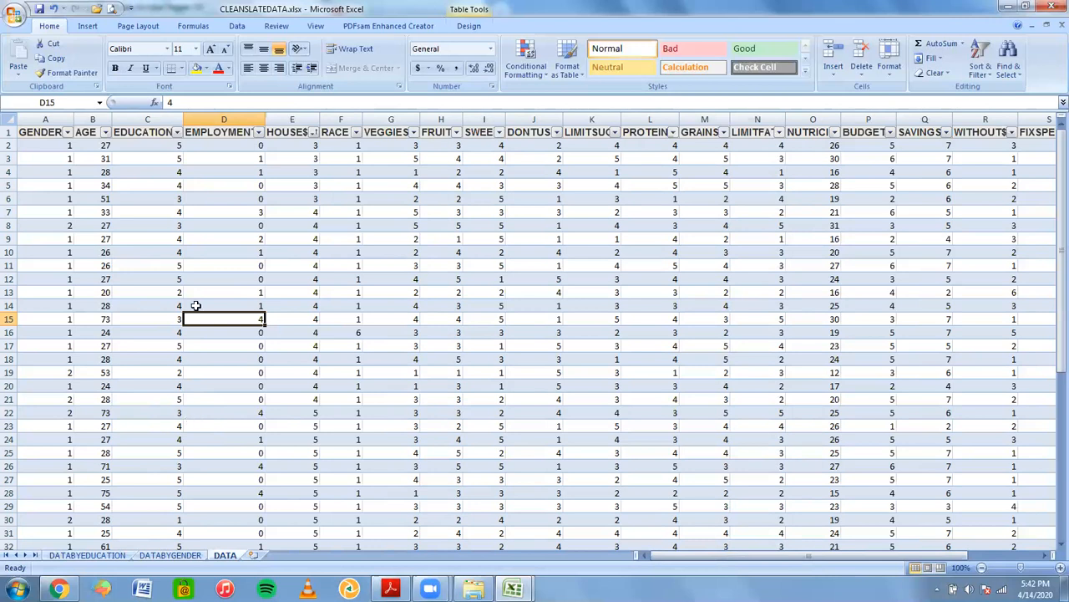
Step: Insert three blank columns between the EDUCATION and EMPLOYMENT columns
right_click(236, 119)
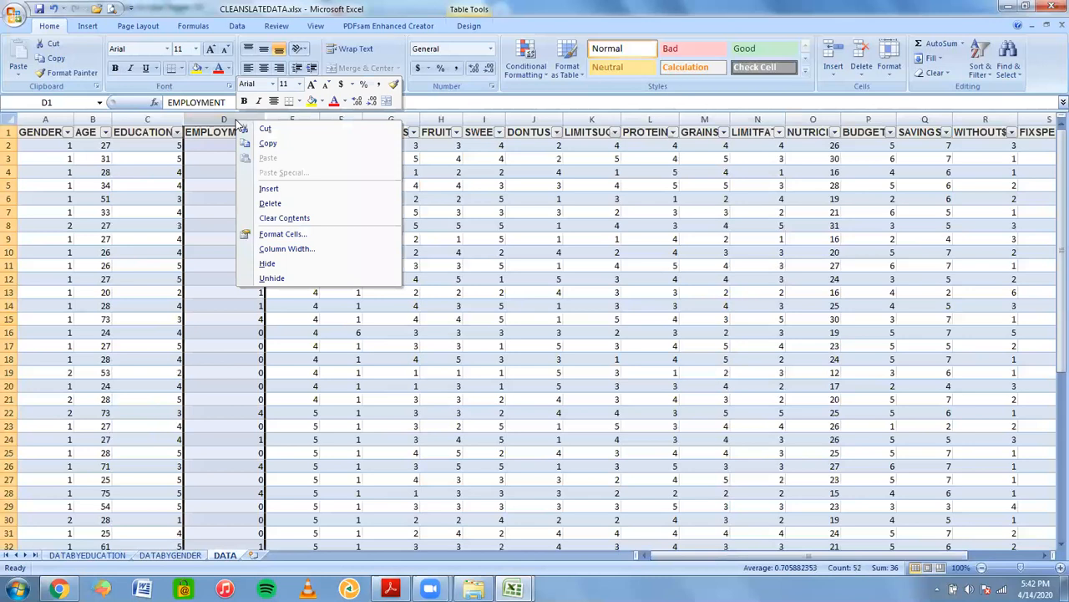
left_click(277, 189)
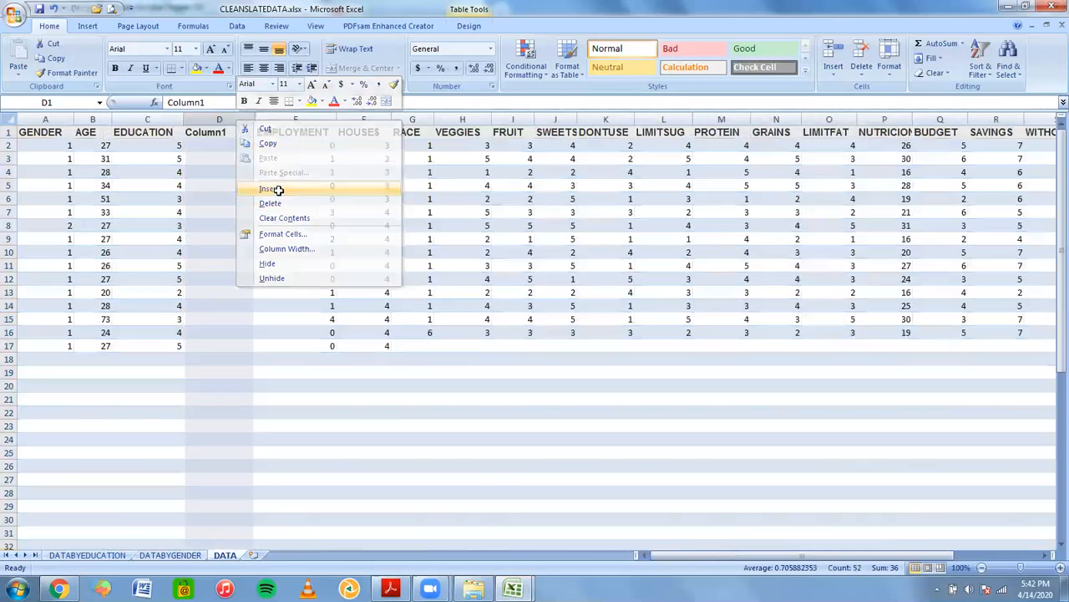
right_click(234, 119)
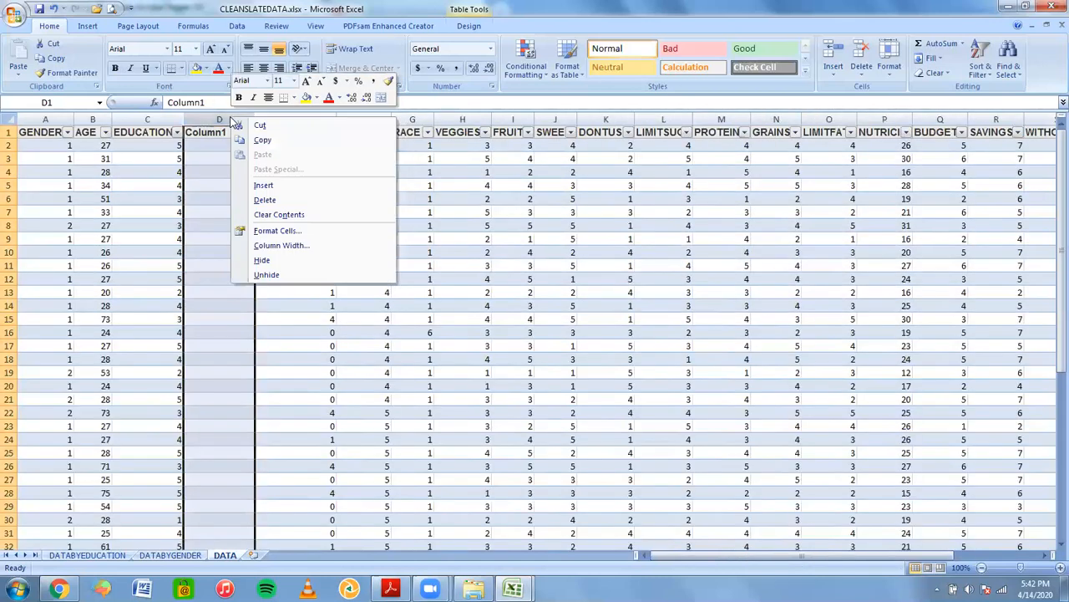
left_click(271, 184)
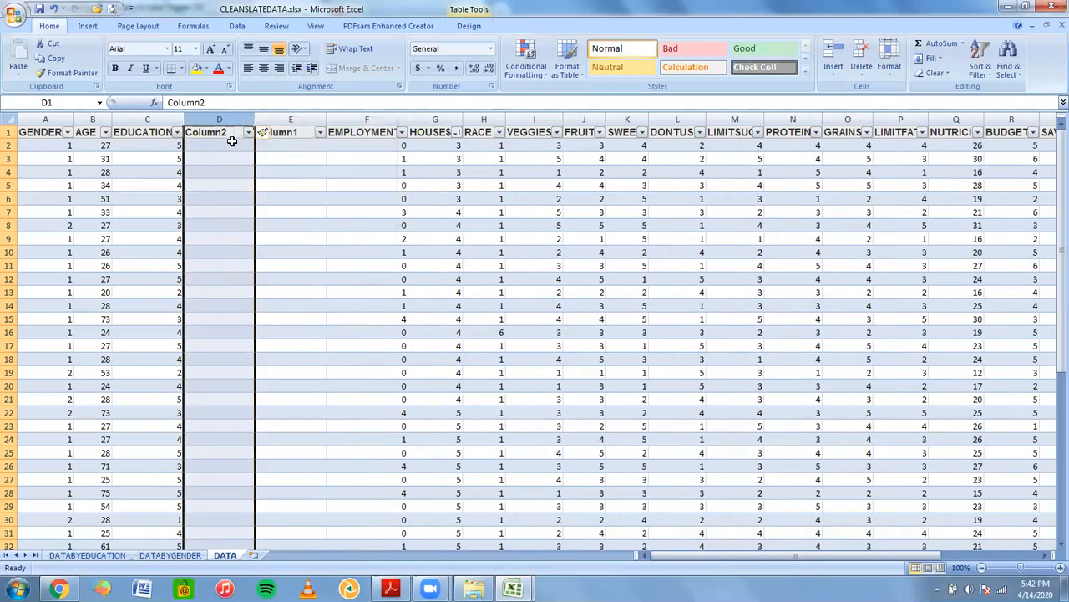
right_click(221, 121)
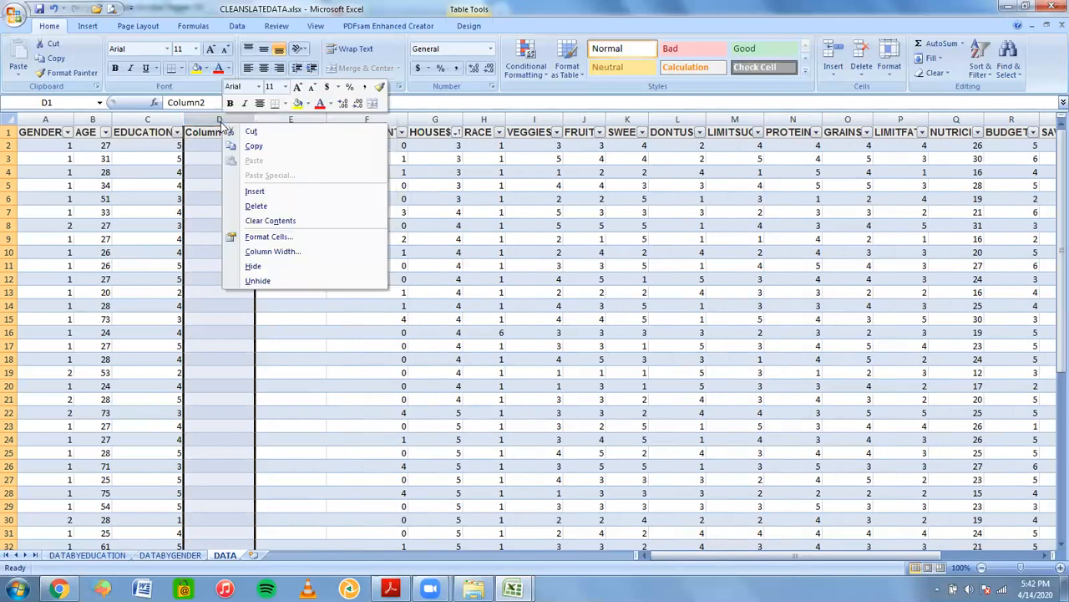
left_click(259, 188)
left_click(311, 182)
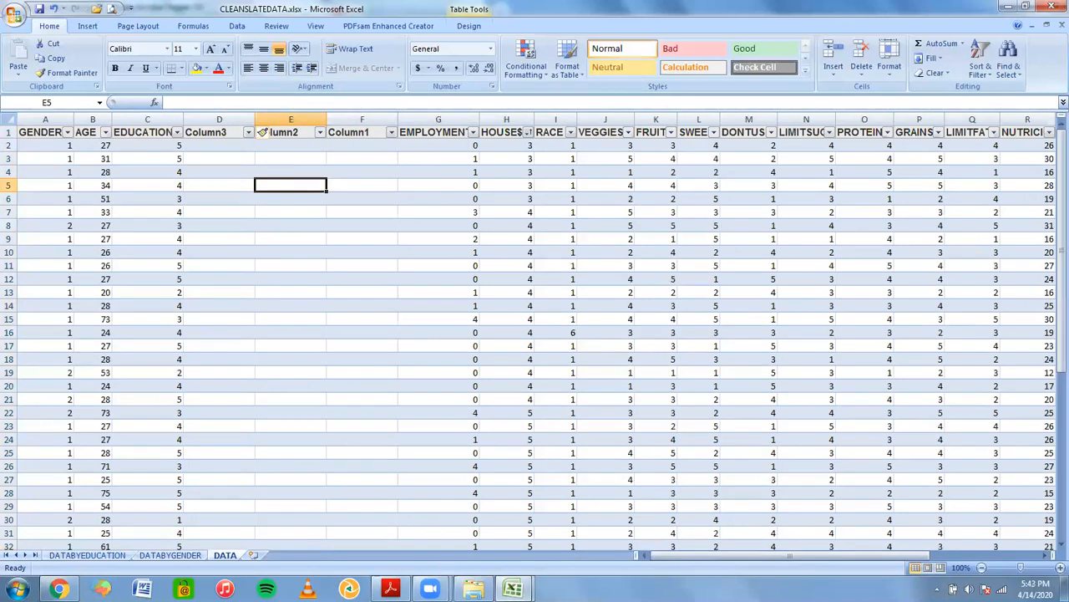
Step: Look up the employment status question in the Eating and Spending survey PDF and return to the CLEANSLATEDATA workbook
left_click(390, 589)
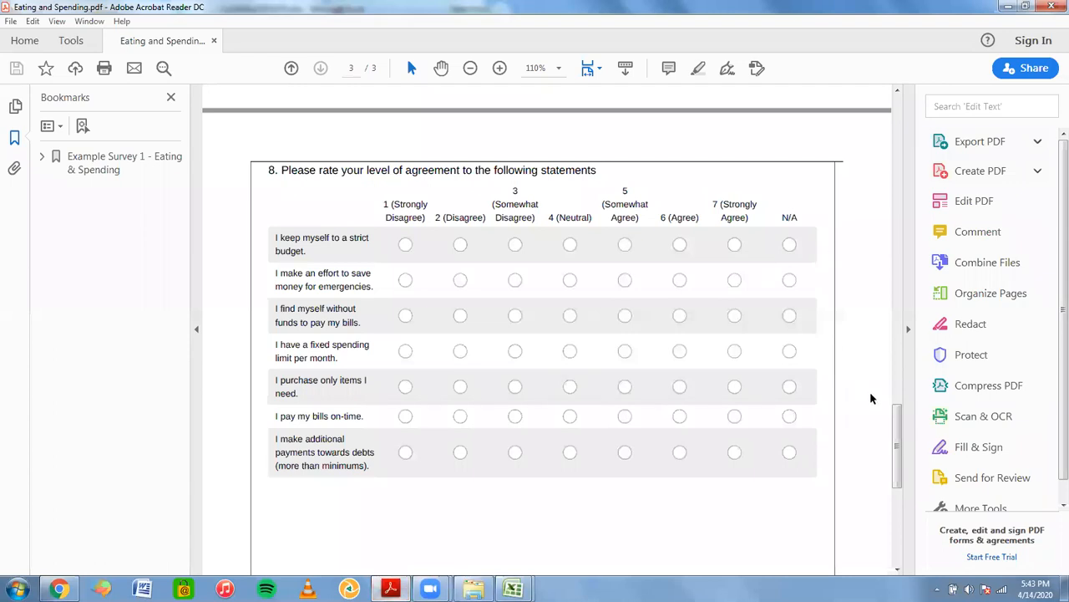
left_click_drag(897, 434, 910, 225)
scroll(921, 161, "up", 1)
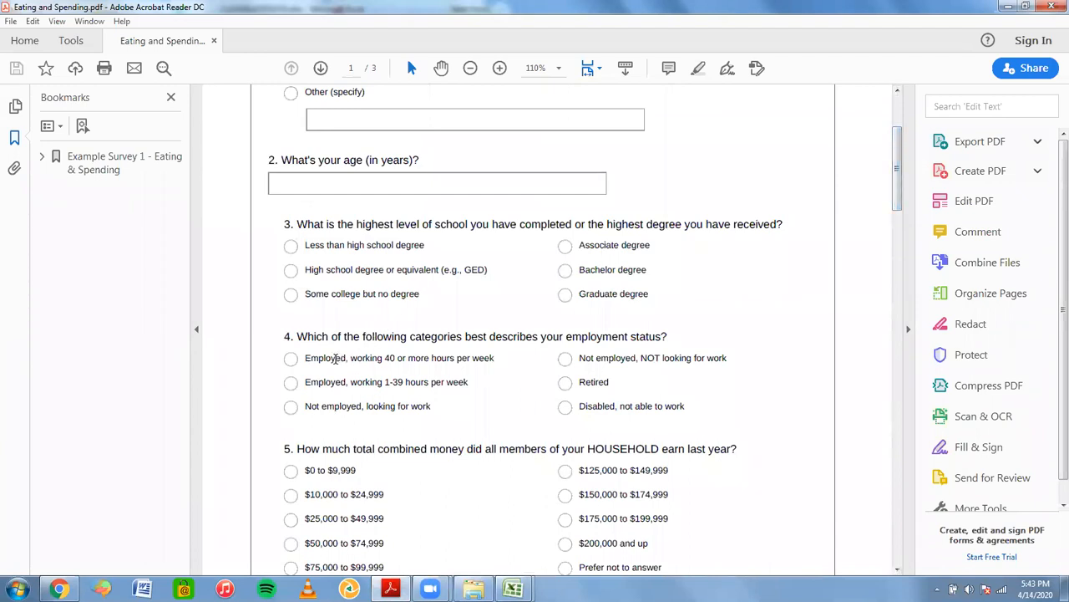
mouse_move(513, 589)
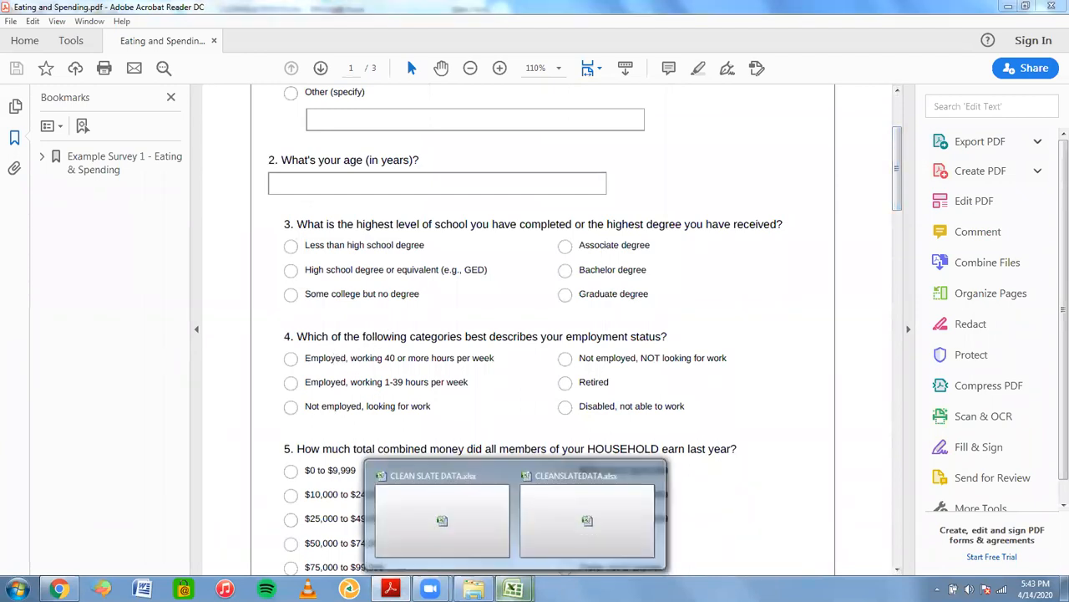
left_click(561, 543)
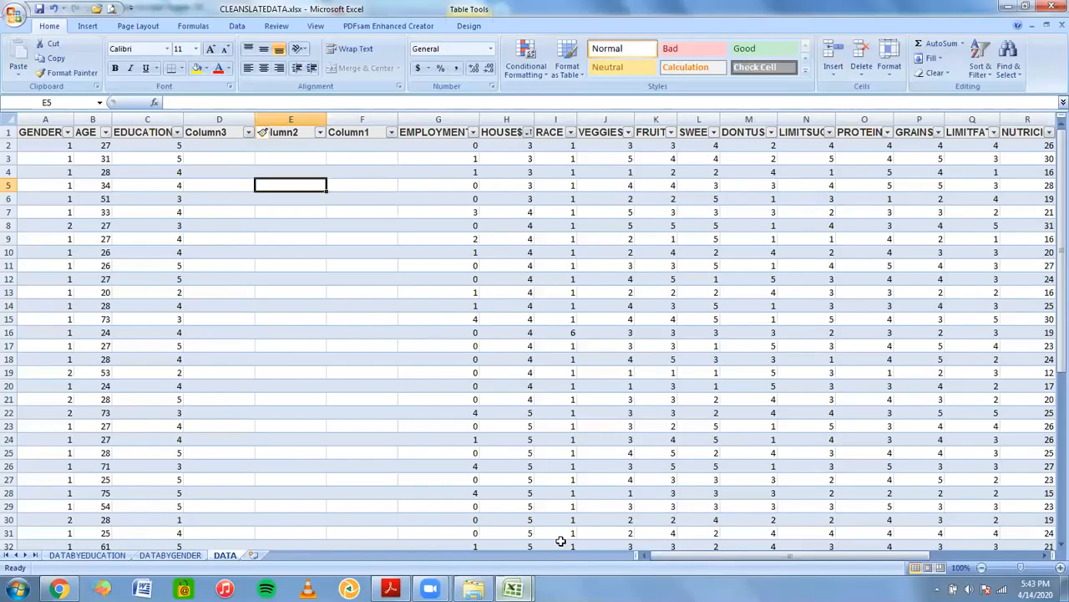
Step: Rename the header of the first blank column in D1 as 0 EMPLOYFULL
left_click(216, 134)
double_click(179, 102)
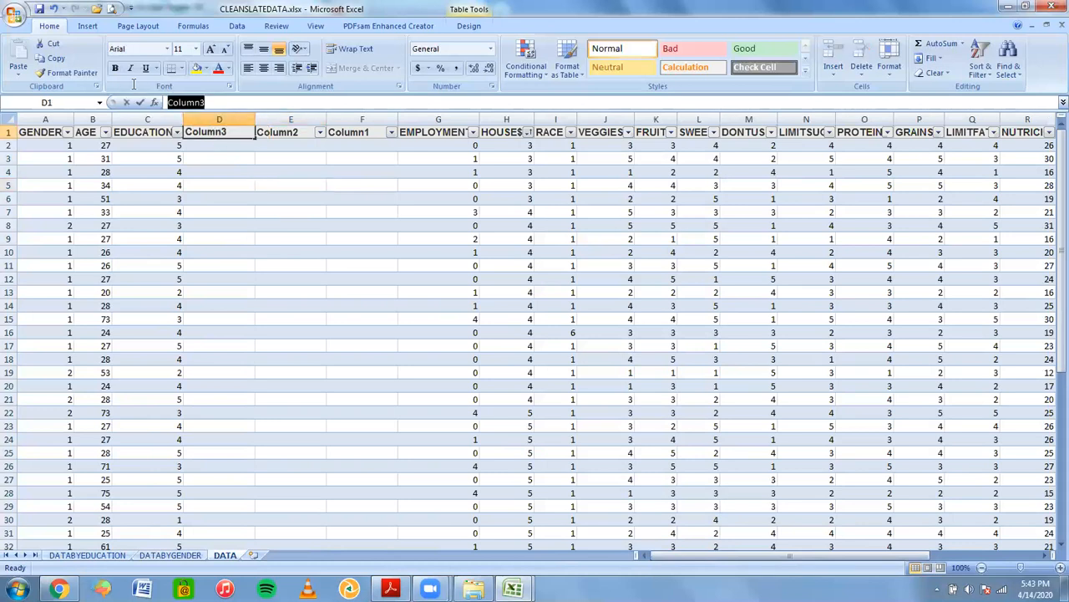
type("EMPLOYFULL")
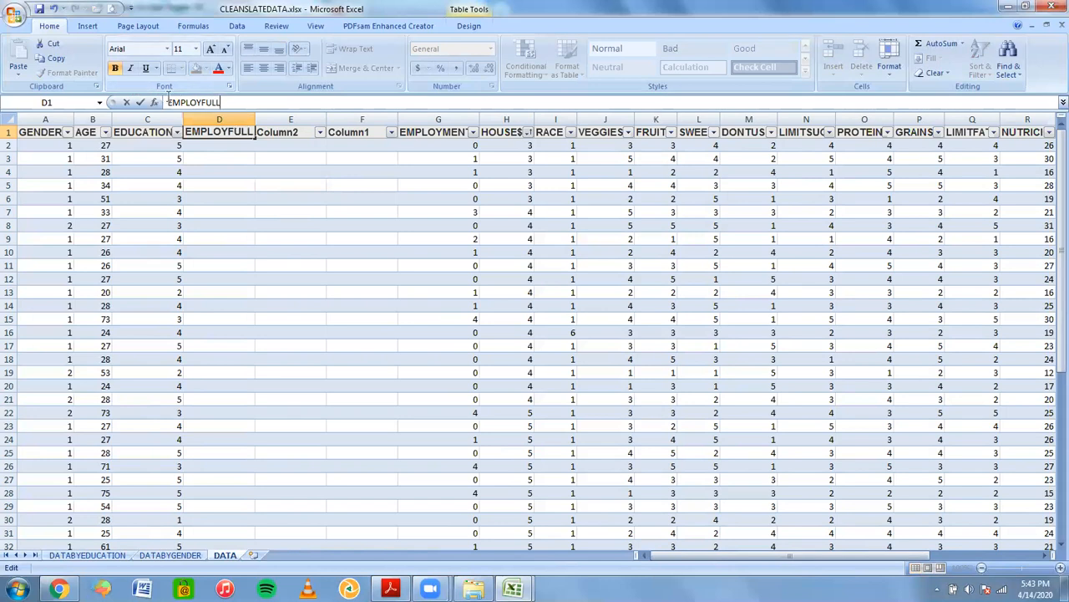
left_click(168, 102)
type("0")
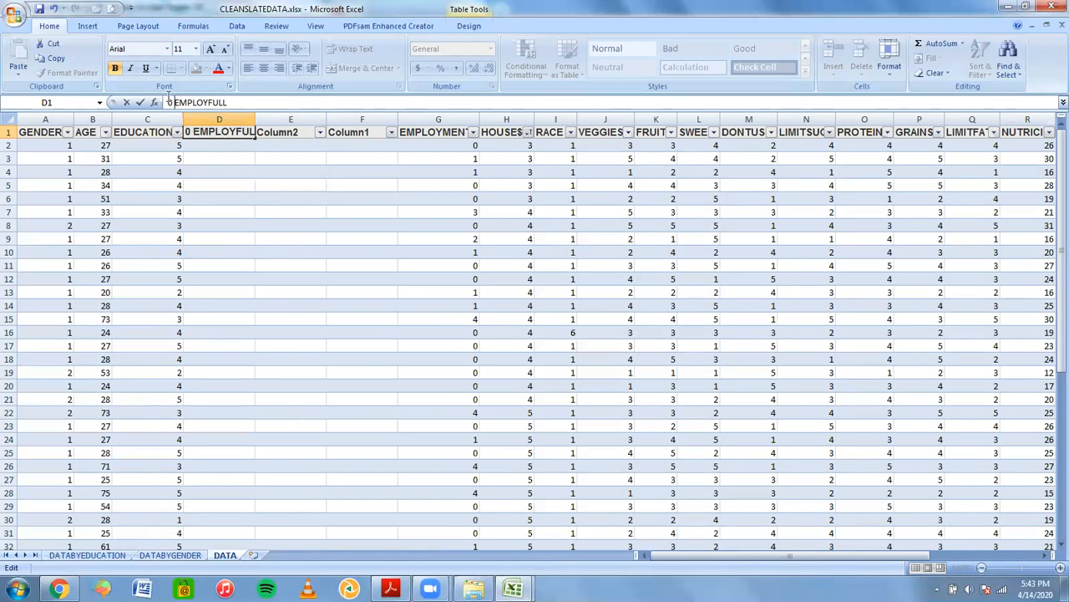
key("Return")
Step: Replace the header of the second blank column in E1 with 1 EMPLOY
left_click(274, 134)
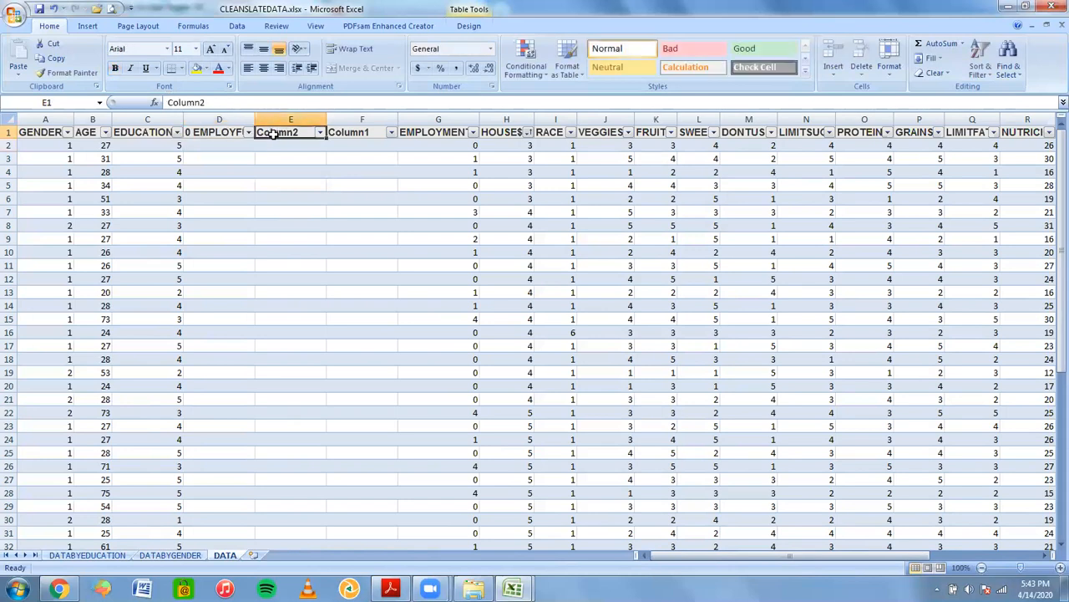
type("1EMPLOY")
key("BackSpace")
key("BackSpace")
key("BackSpace")
key("BackSpace")
key("BackSpace")
key("BackSpace")
type("EMPLOY")
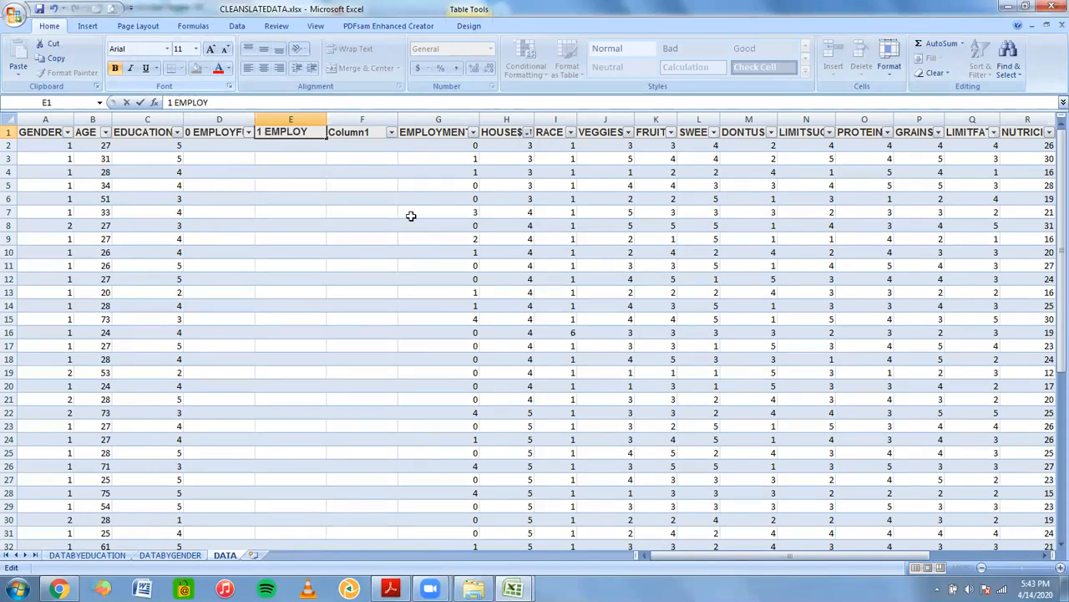
Step: Check the part-time employment category in the survey PDF and extend the E1 header to 1 EMPLOYPART
left_click(389, 589)
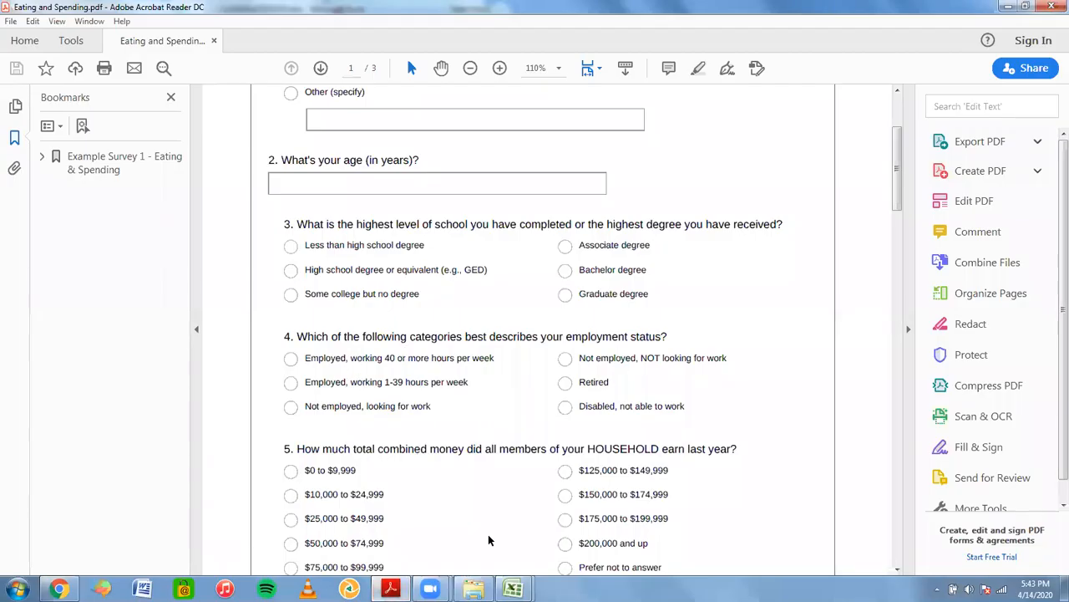
mouse_move(513, 589)
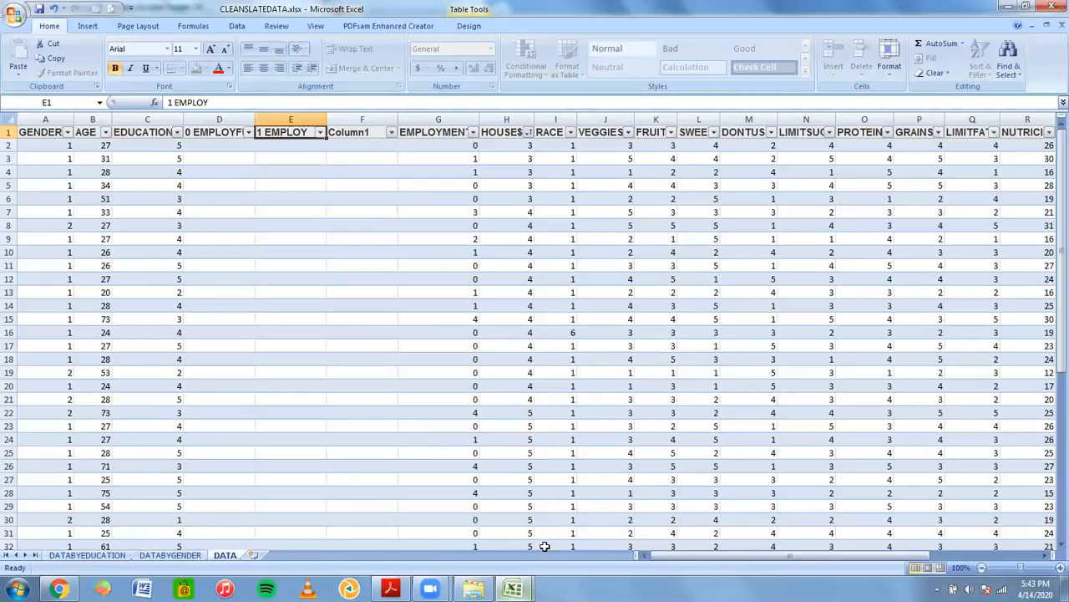
left_click(547, 553)
left_click(228, 101)
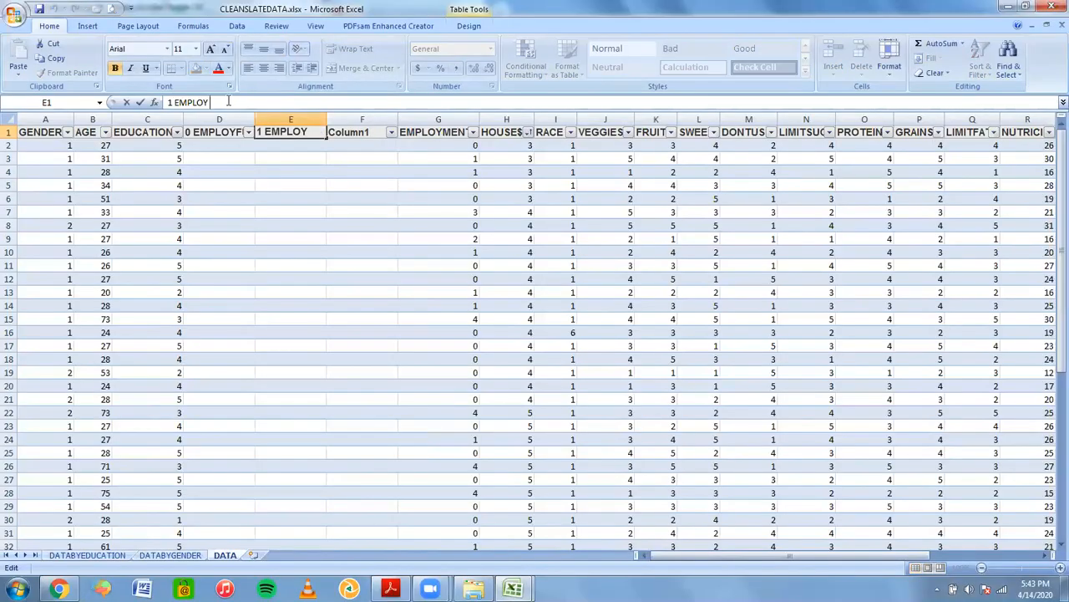
type("PART")
left_click(270, 153)
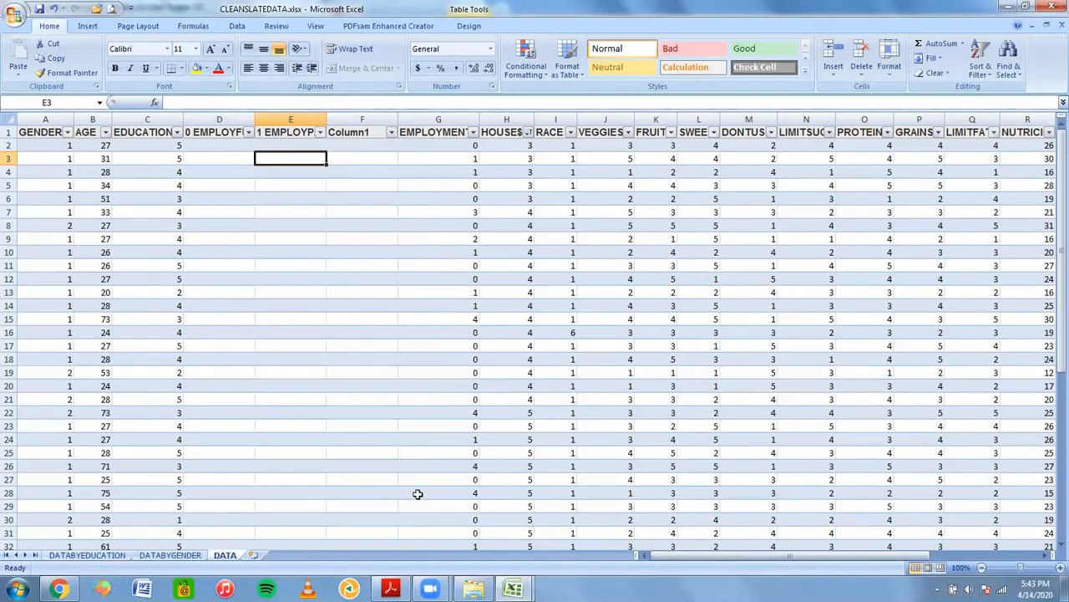
Step: Review the remaining employment categories in the survey PDF, ending back on the DATA sheet
left_click(390, 590)
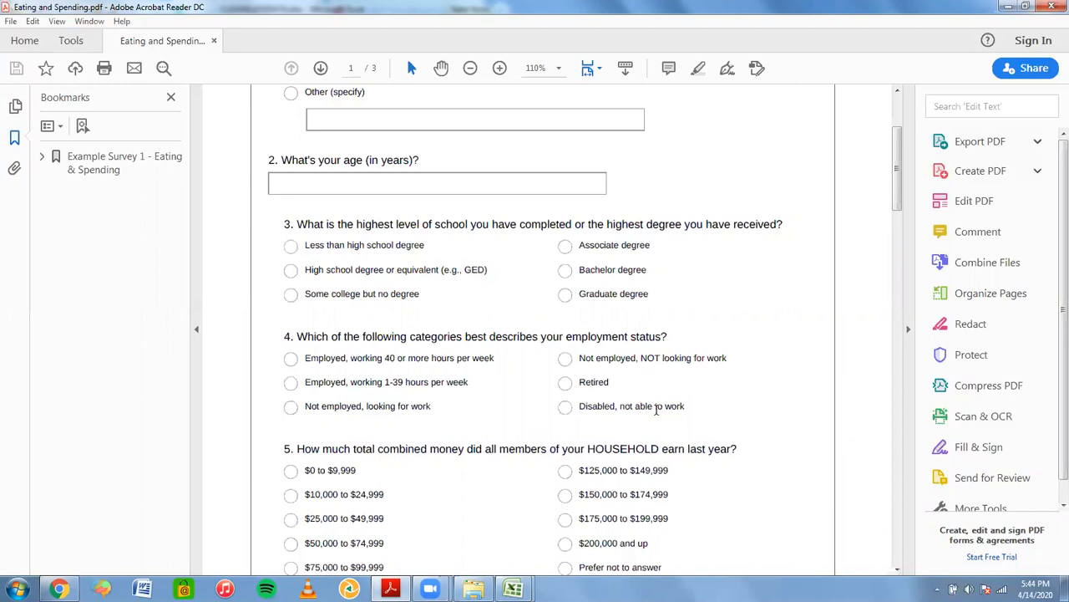
mouse_move(513, 587)
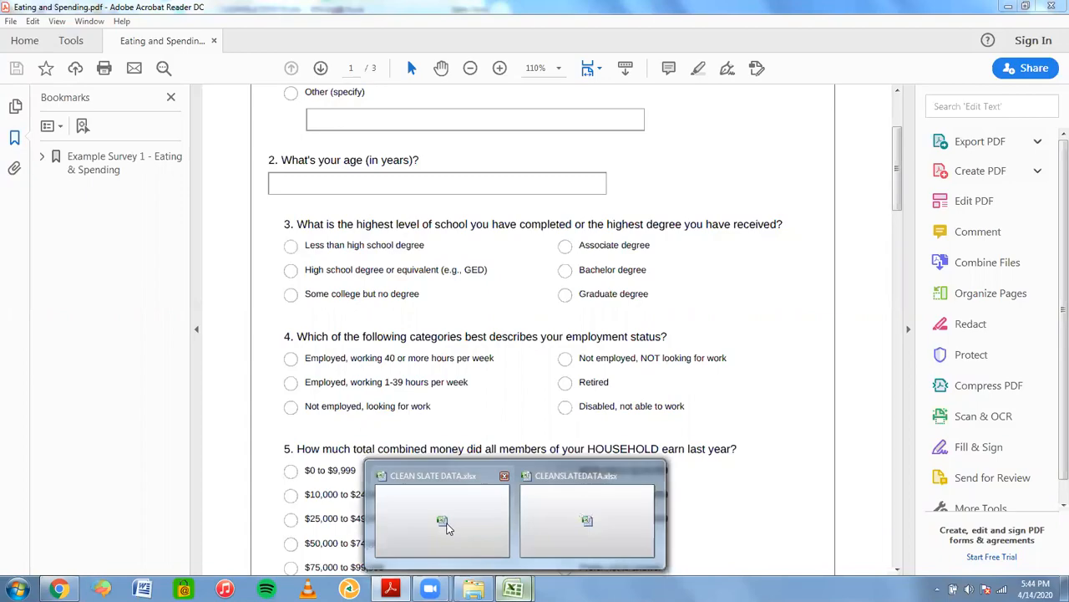
left_click(552, 518)
left_click(281, 216)
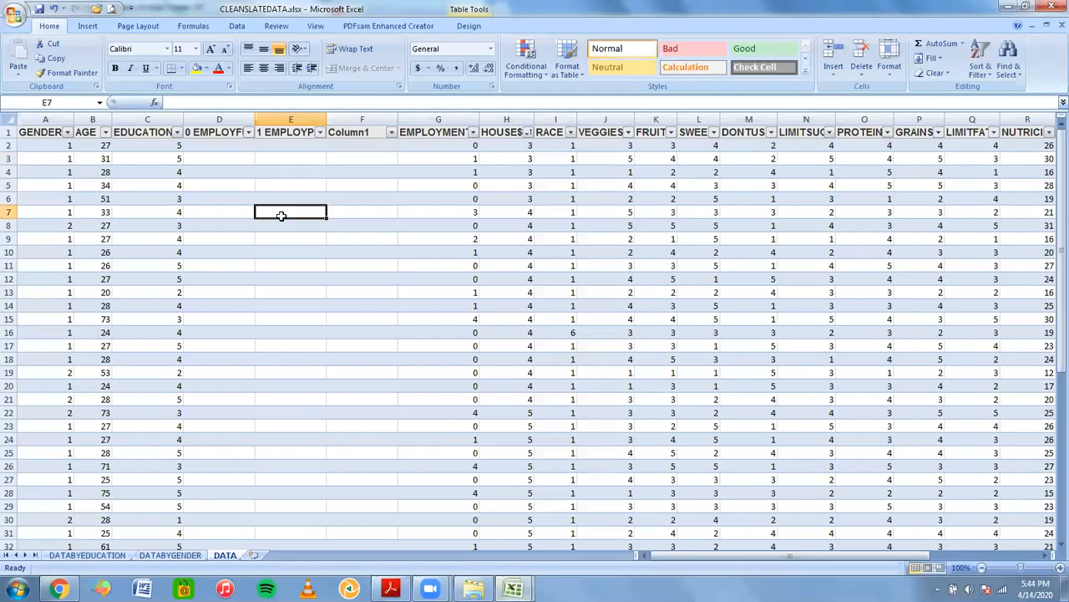
Step: Delete the unused blank column headed Column1 beside EMPLOYMENT
left_click(413, 144)
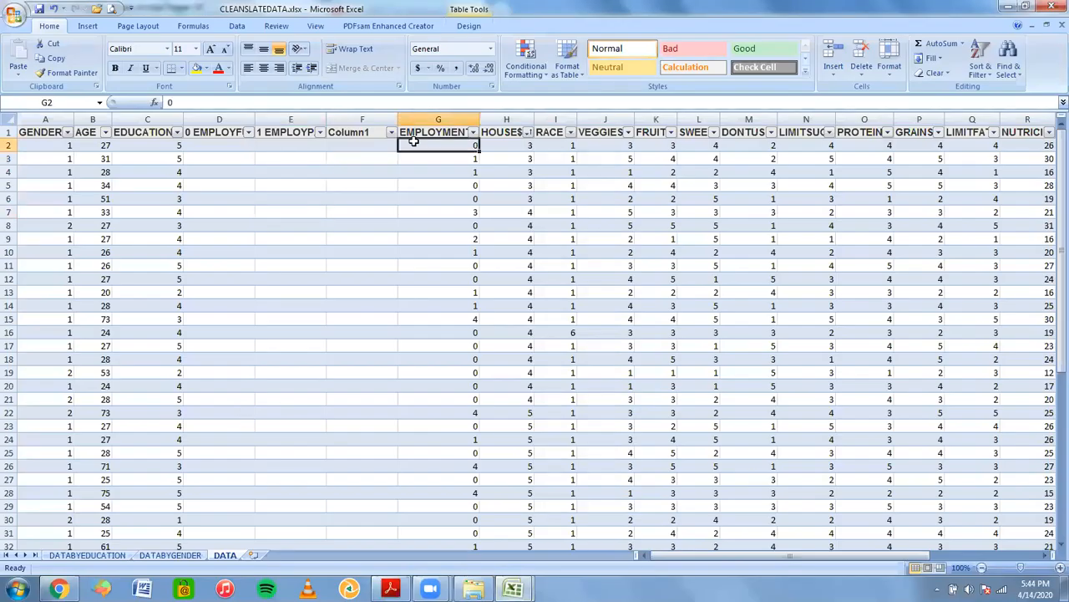
left_click(373, 133)
left_click(376, 119)
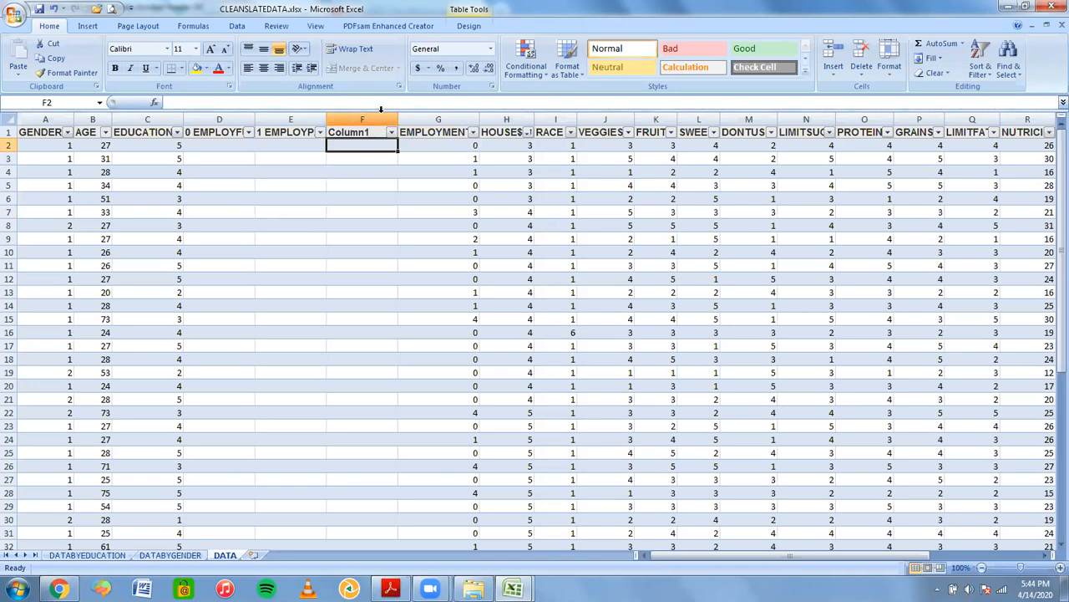
right_click(378, 119)
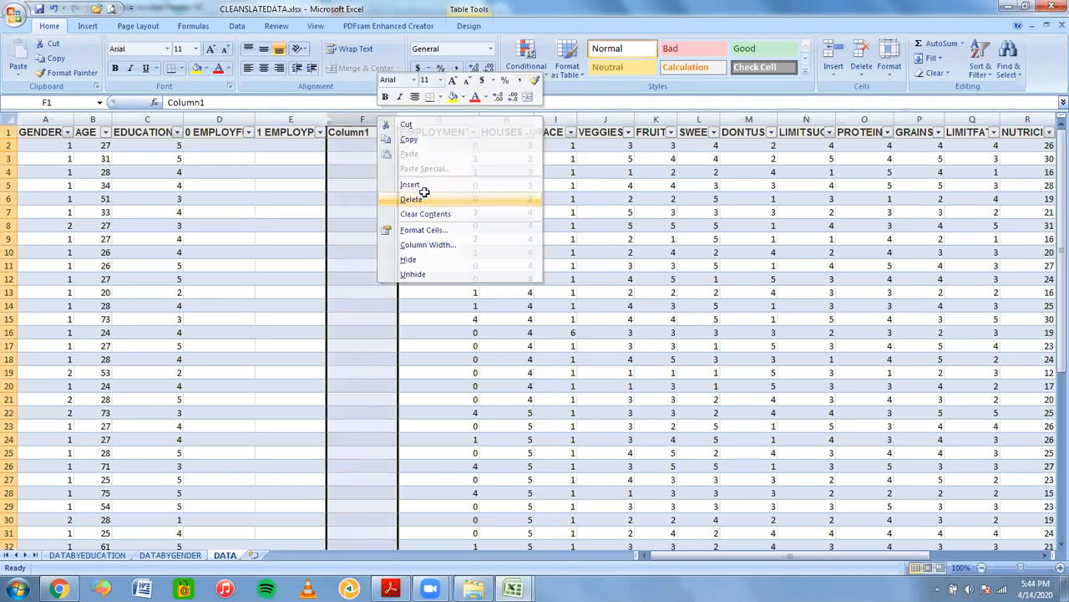
left_click(413, 198)
Step: Dummy-code the row 2 respondent with 1 under 0 EMPLOYFULL and 0 under 1 EMPLOYPART
left_click(365, 144)
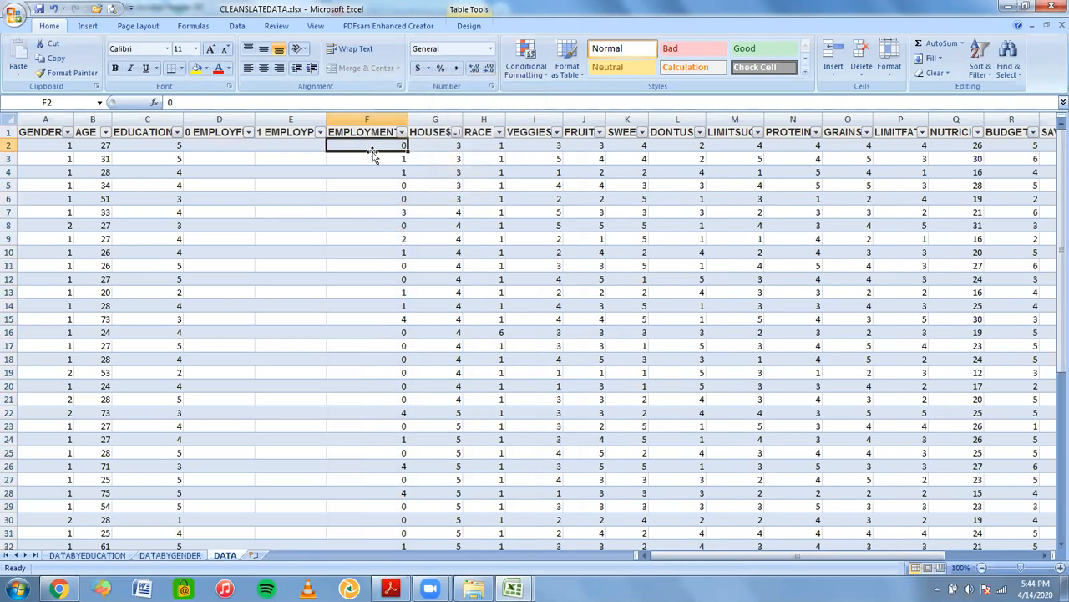
left_click(237, 144)
type("1")
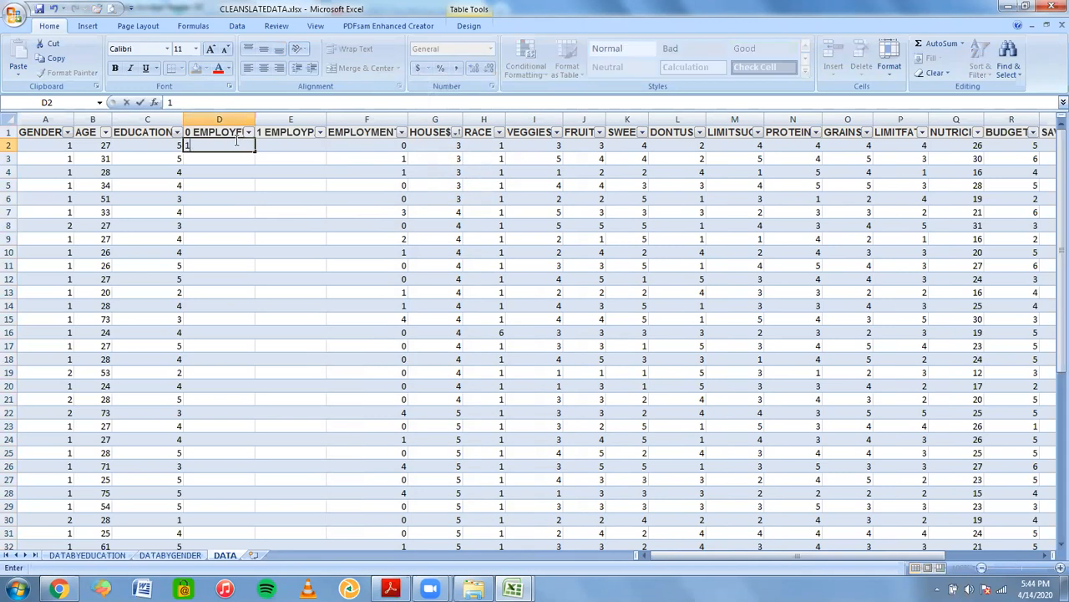
left_click(240, 170)
left_click(197, 144)
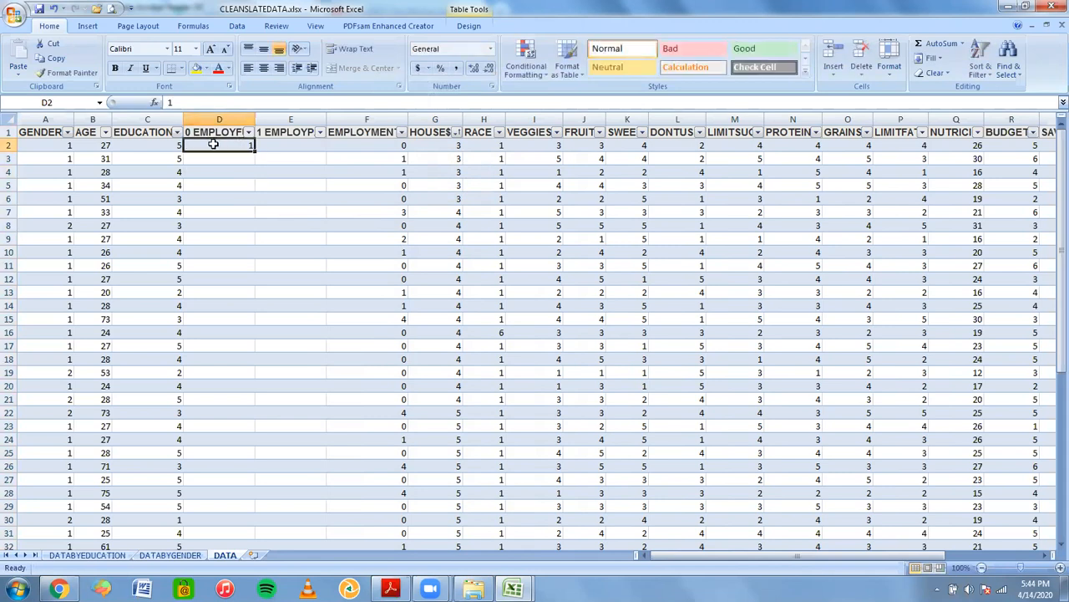
left_click(274, 142)
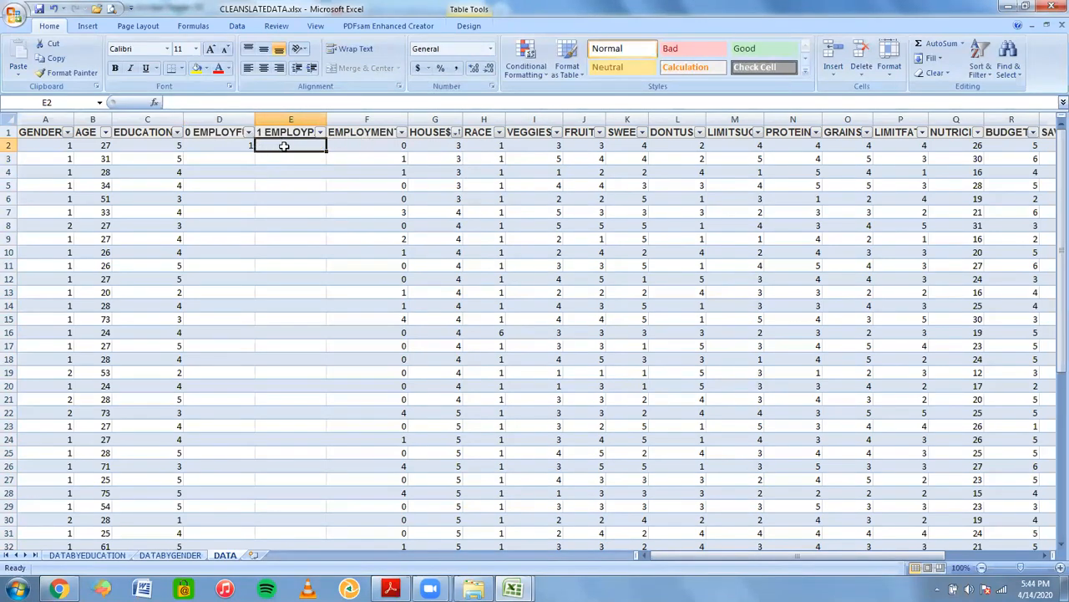
type("0")
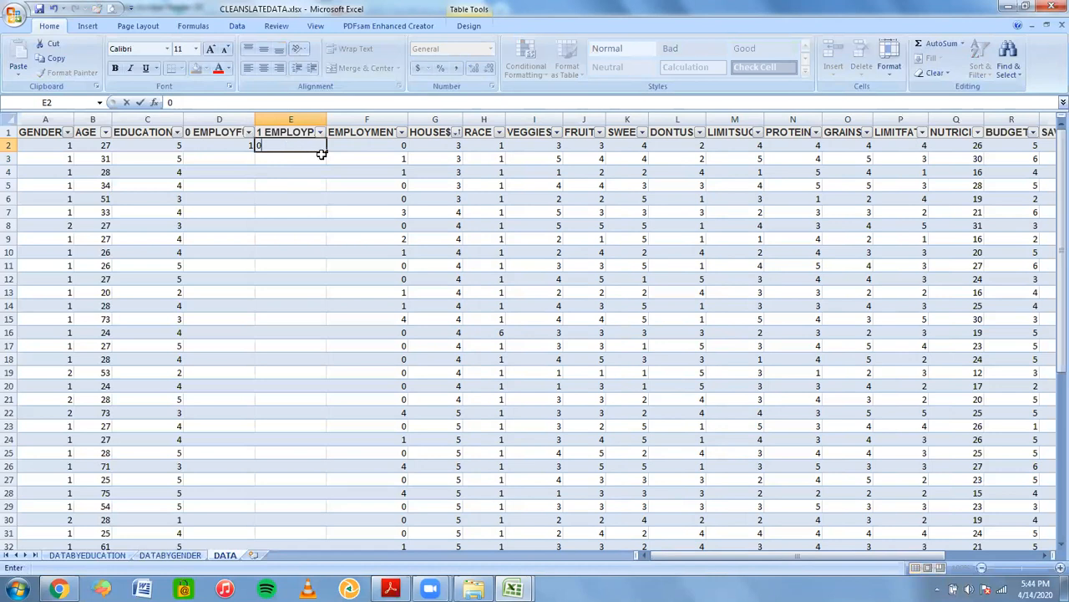
left_click(283, 146)
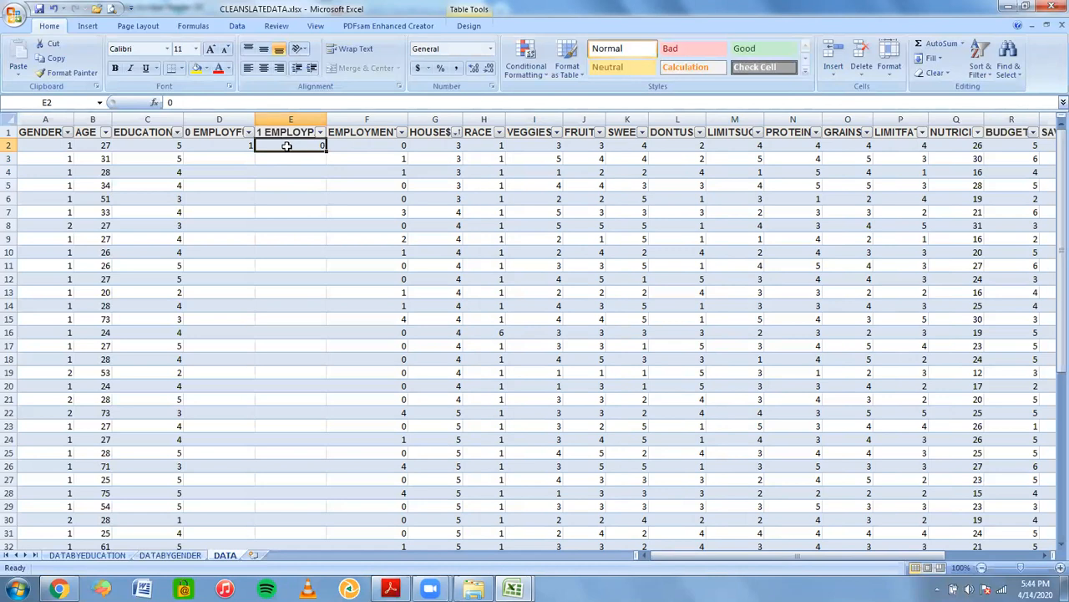
left_click(218, 147)
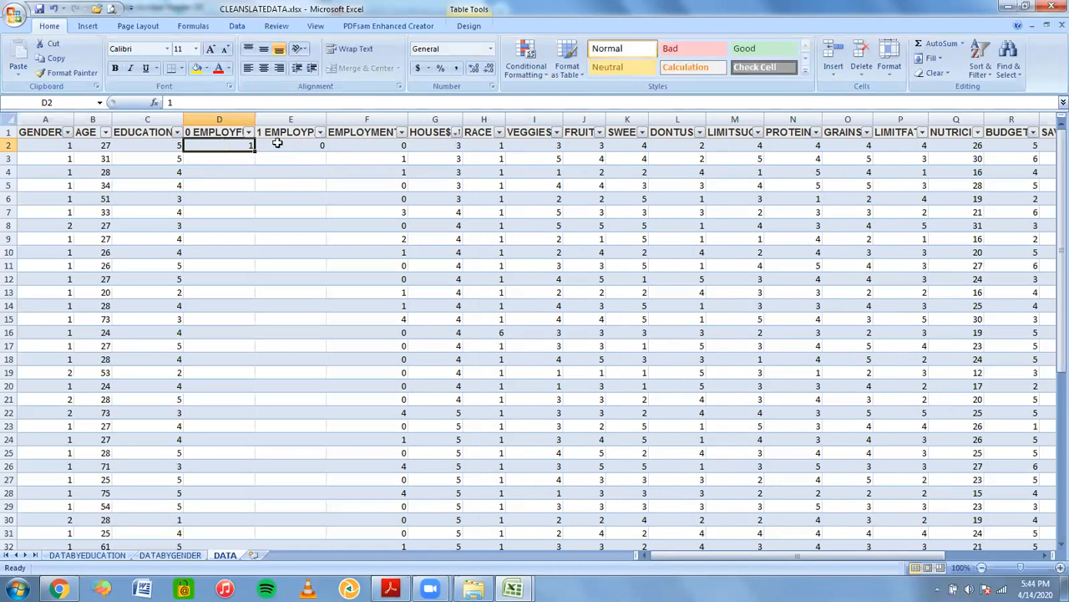
Step: Dummy-code the row 3 respondent with 1 under 1 EMPLOYPART and 0 under 0 EMPLOYFULL
left_click(355, 160)
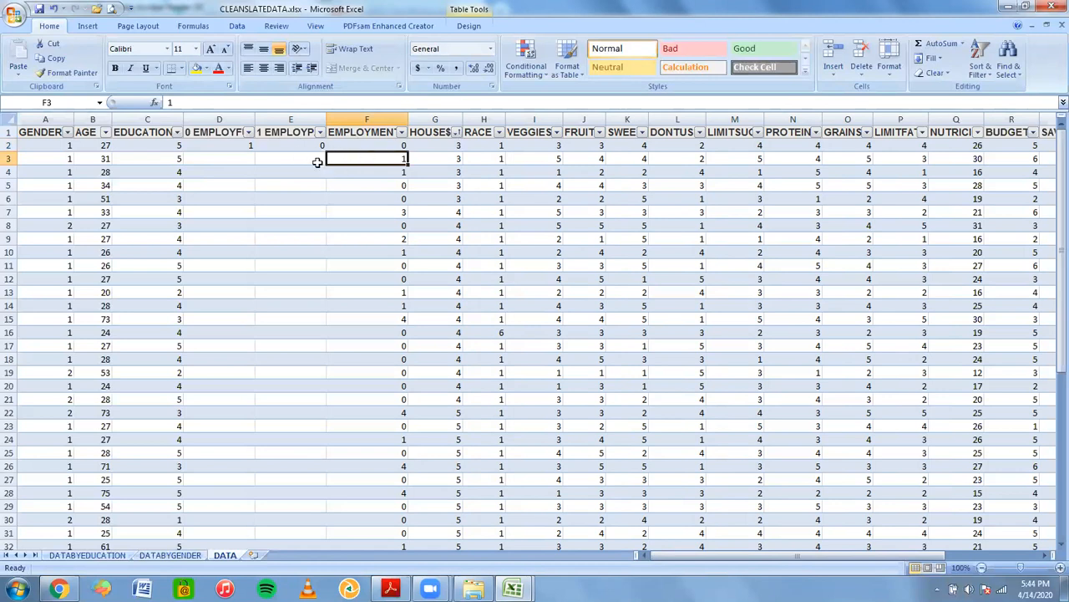
left_click(320, 161)
type("1")
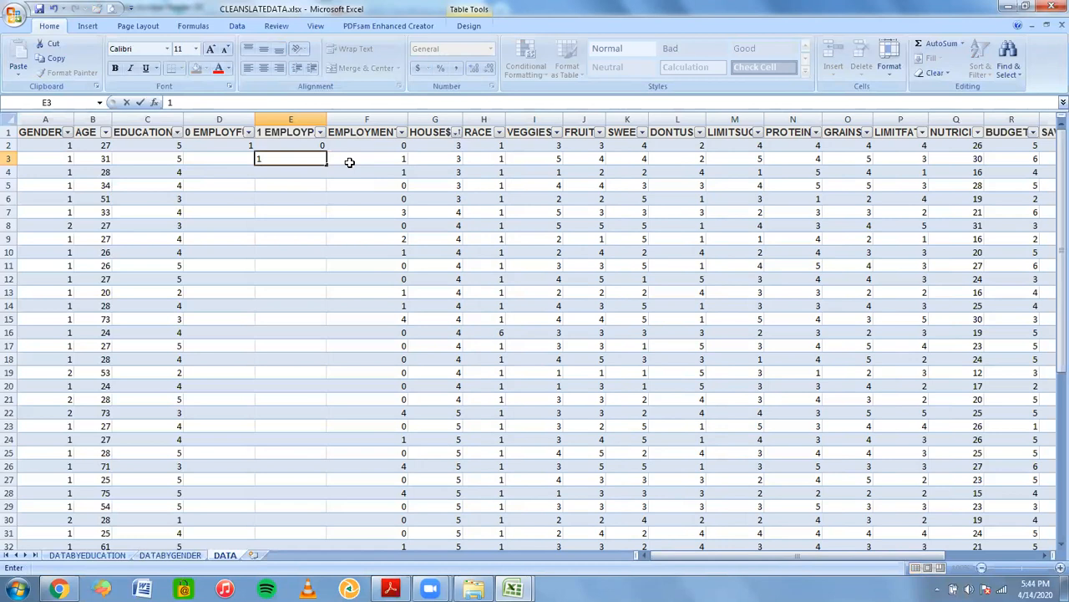
left_click(351, 159)
left_click(293, 158)
left_click(240, 158)
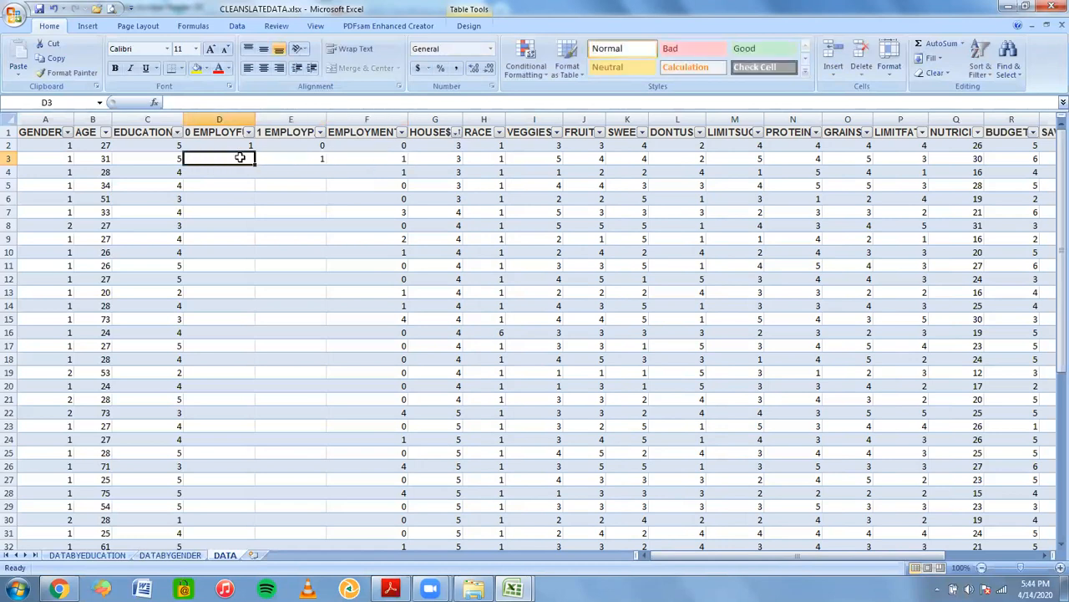
type("0")
key("Return")
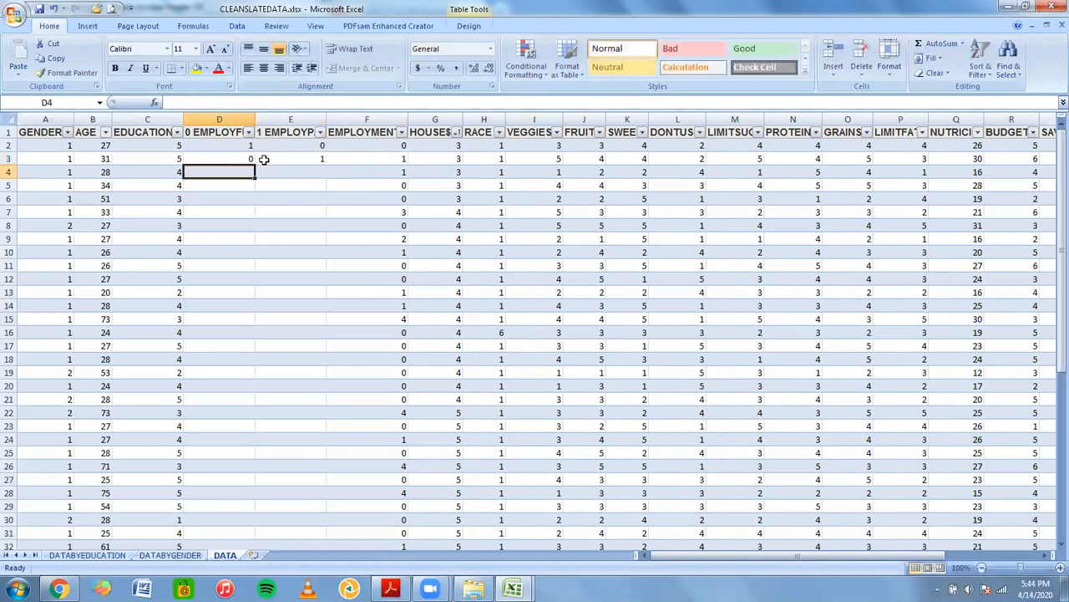
Step: Enter 1 under 1 EMPLOYPART for row 4 and 1 under 0 EMPLOYFULL for rows 5 and 6
left_click(281, 159)
left_click(309, 170)
type("1")
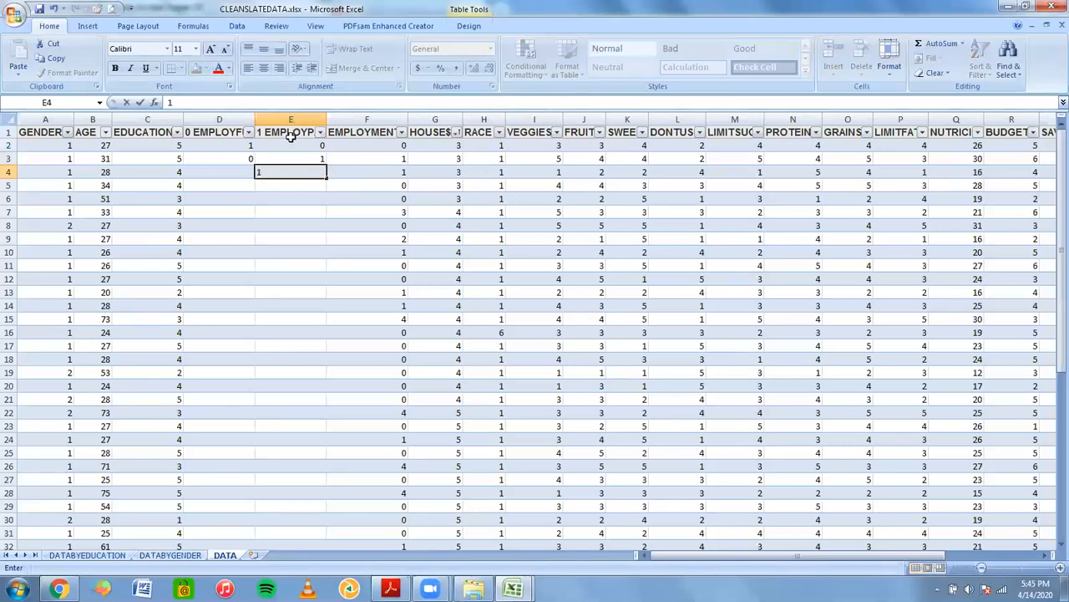
left_click(294, 184)
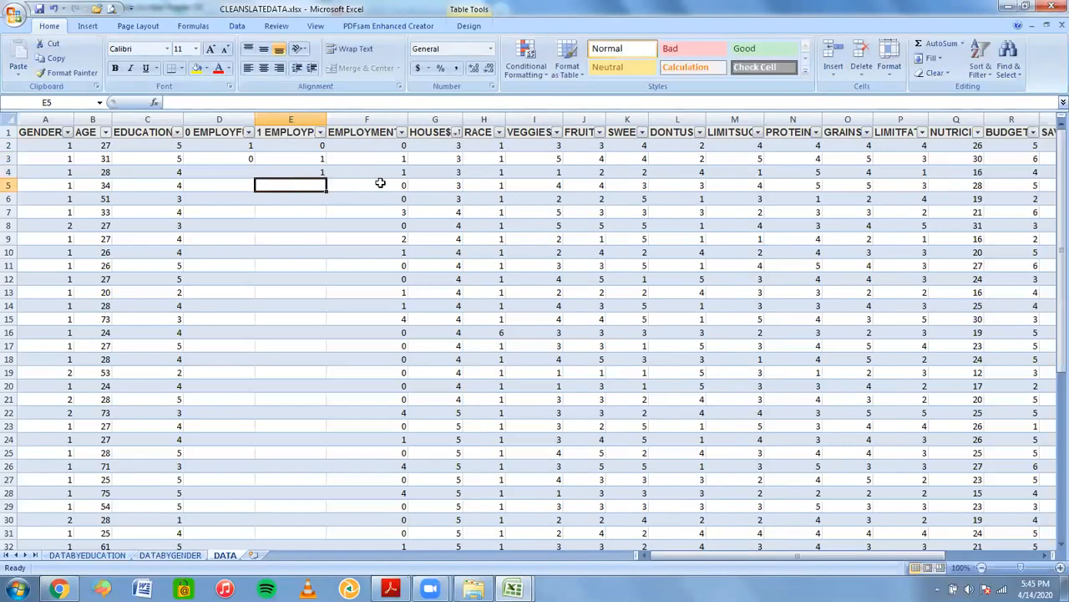
left_click(232, 185)
type("1")
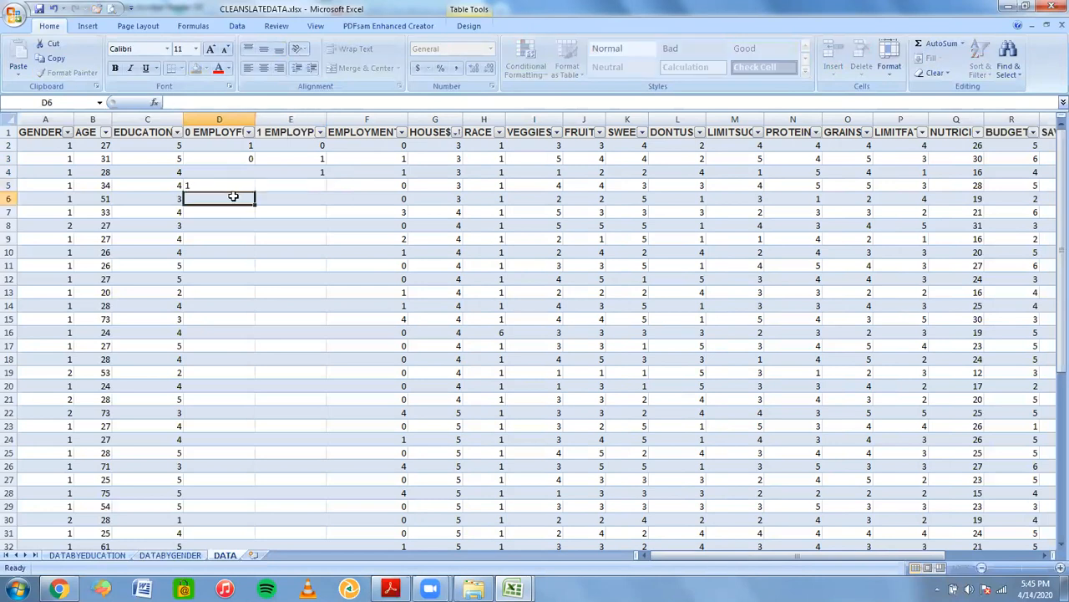
left_click(262, 195)
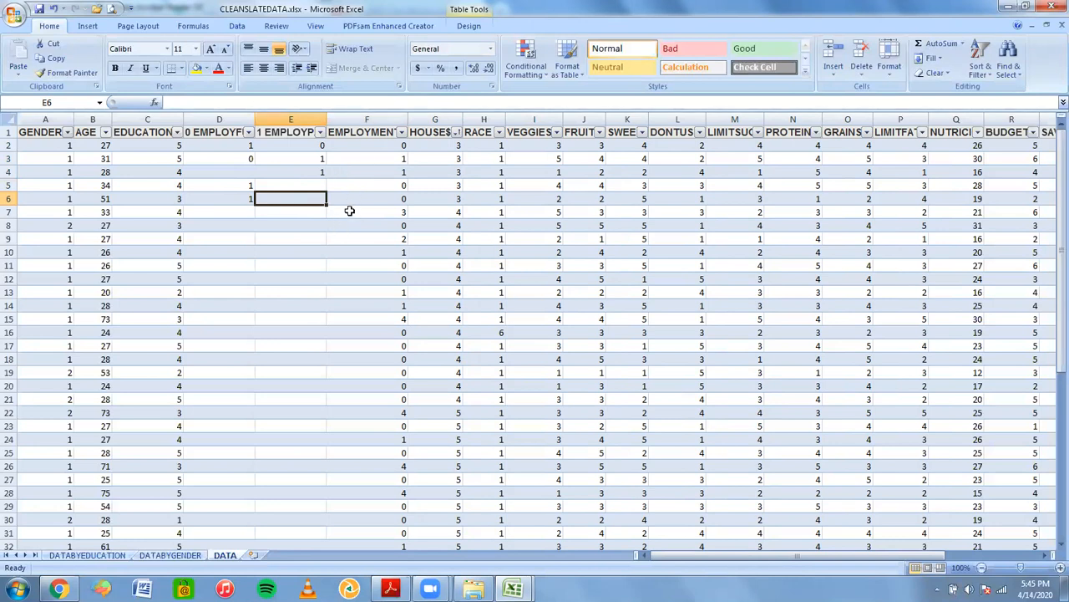
Step: Dummy-code the row 7 respondent with 0 under both 1 EMPLOYPART and 0 EMPLOYFULL
left_click(291, 214)
type("0")
key("Left")
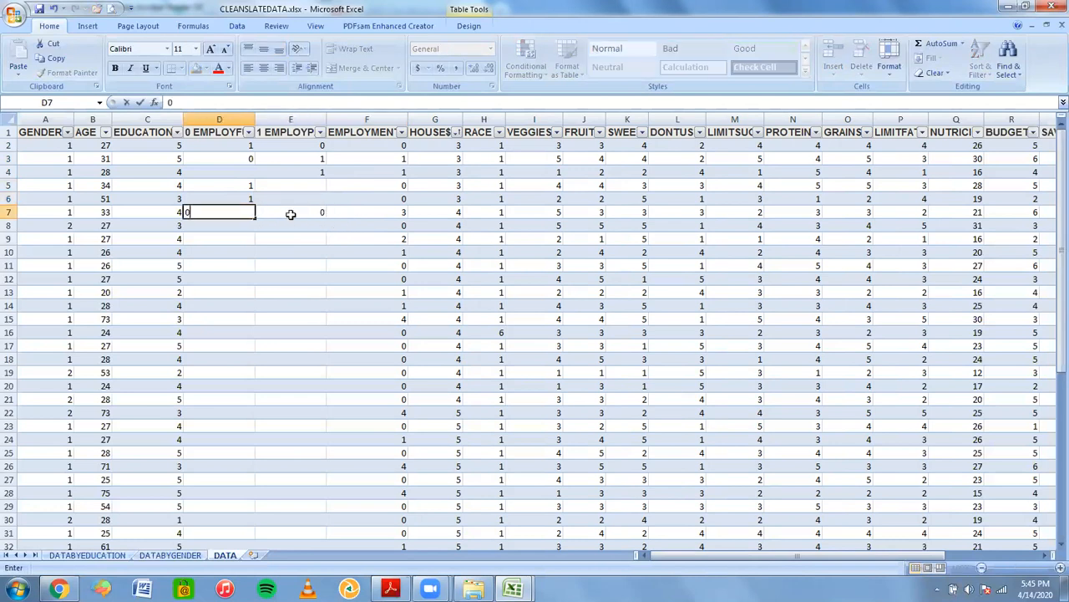
type("0")
key("Return")
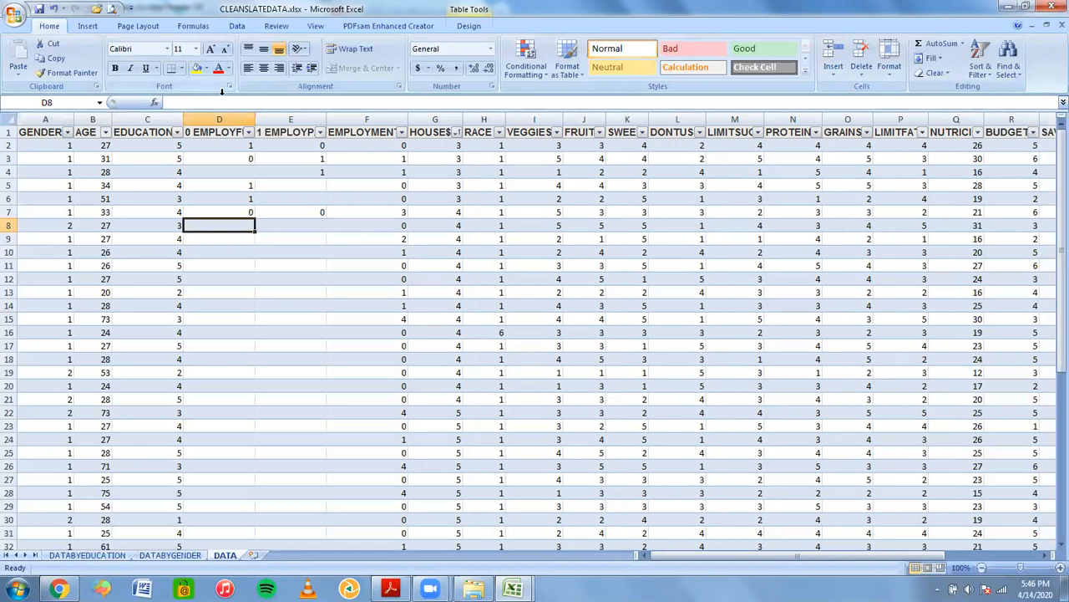
Step: Compare the 0 EMPLOYFULL and 1 EMPLOYPART dummy columns with the original EMPLOYMENT column
left_click(212, 134)
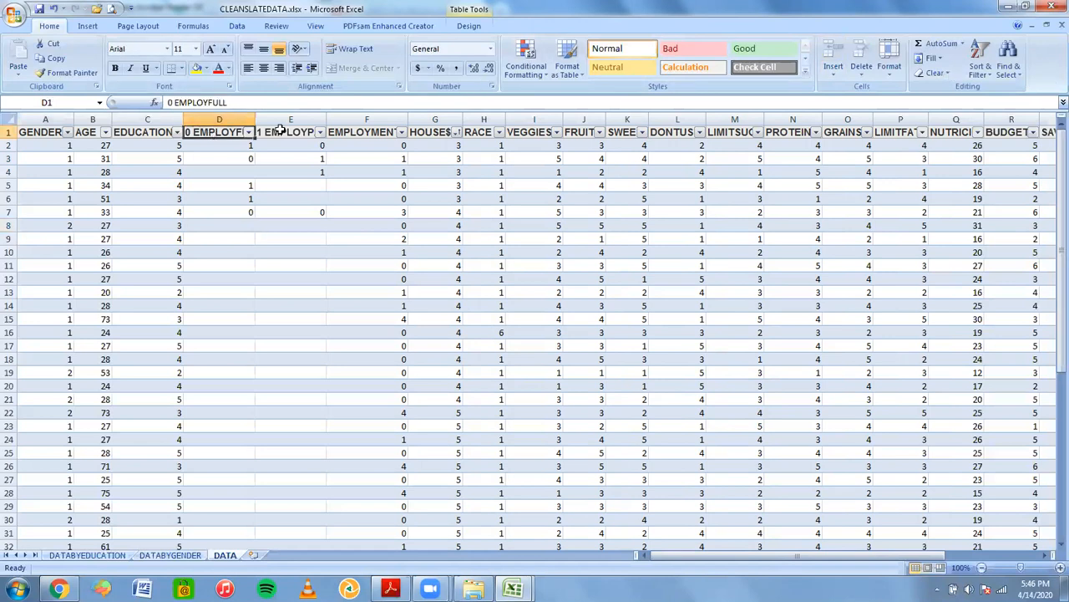
left_click(281, 131)
left_click(356, 134)
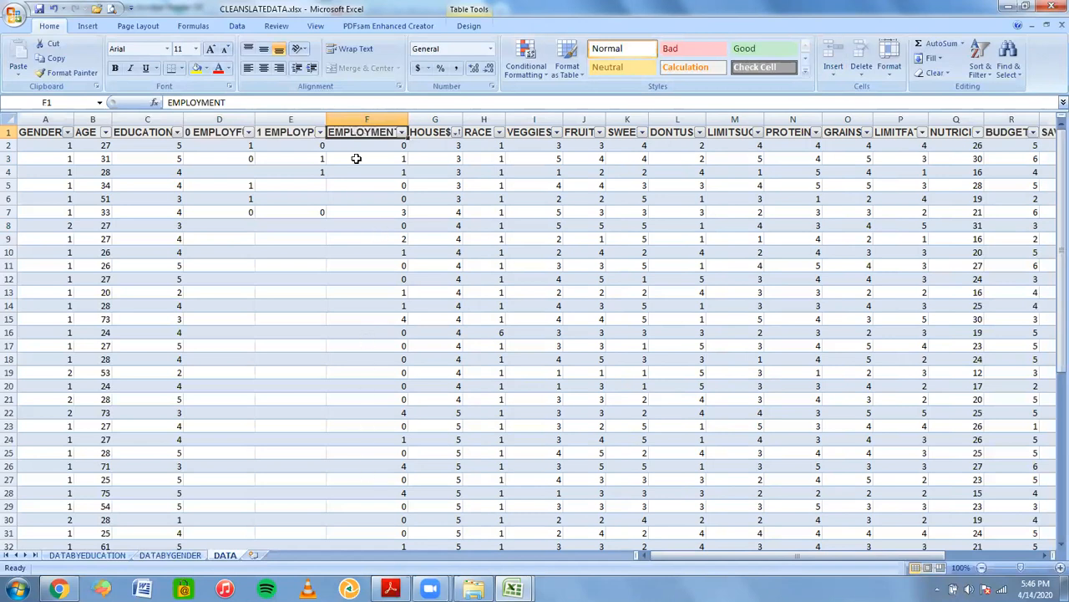
left_click(365, 117)
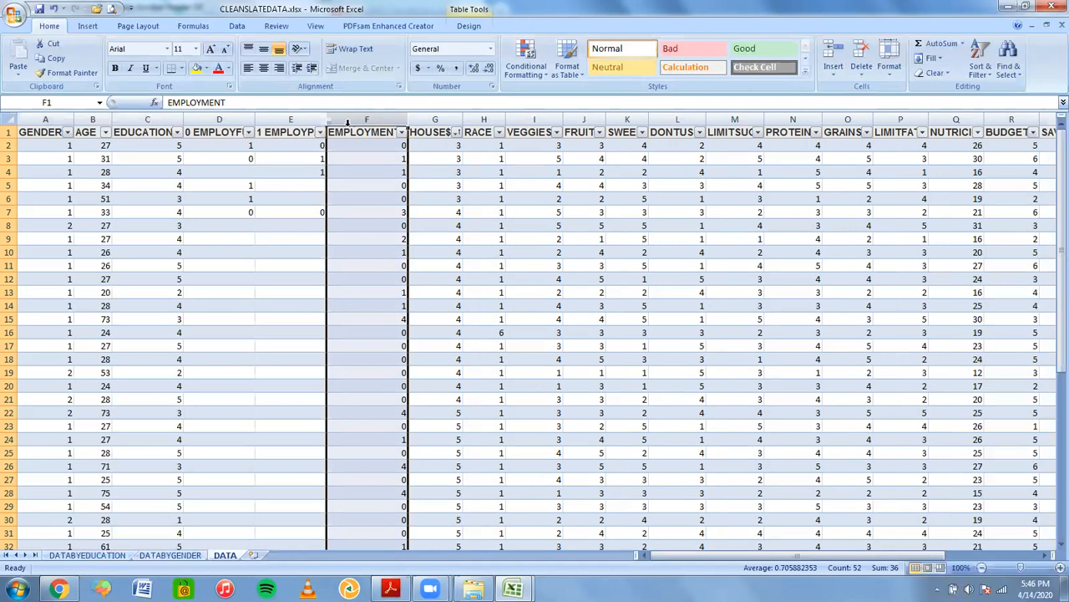
left_click(261, 252)
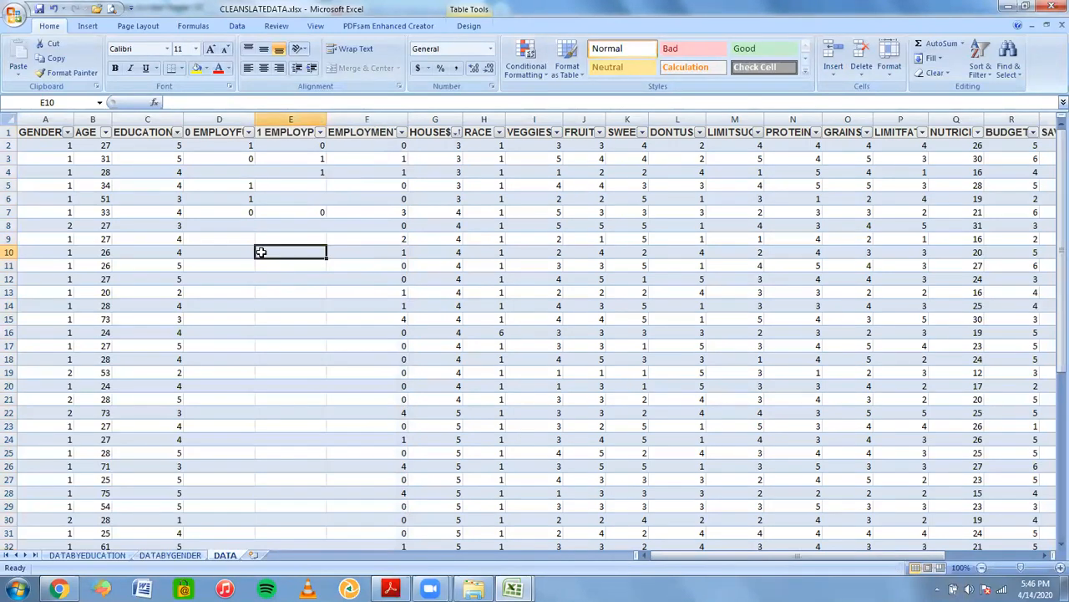
left_click(368, 119)
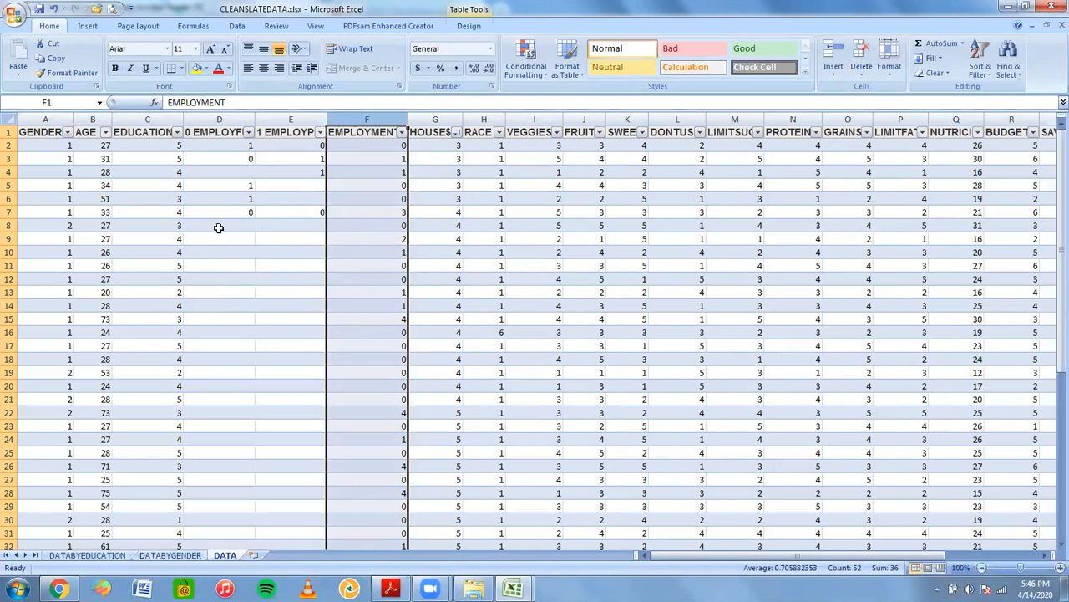
Step: Examine the GENDER, EDUCATION, HOUSE$, RACE, NUTRICION and AGE columns and bring up the data analysis tools
left_click(32, 132)
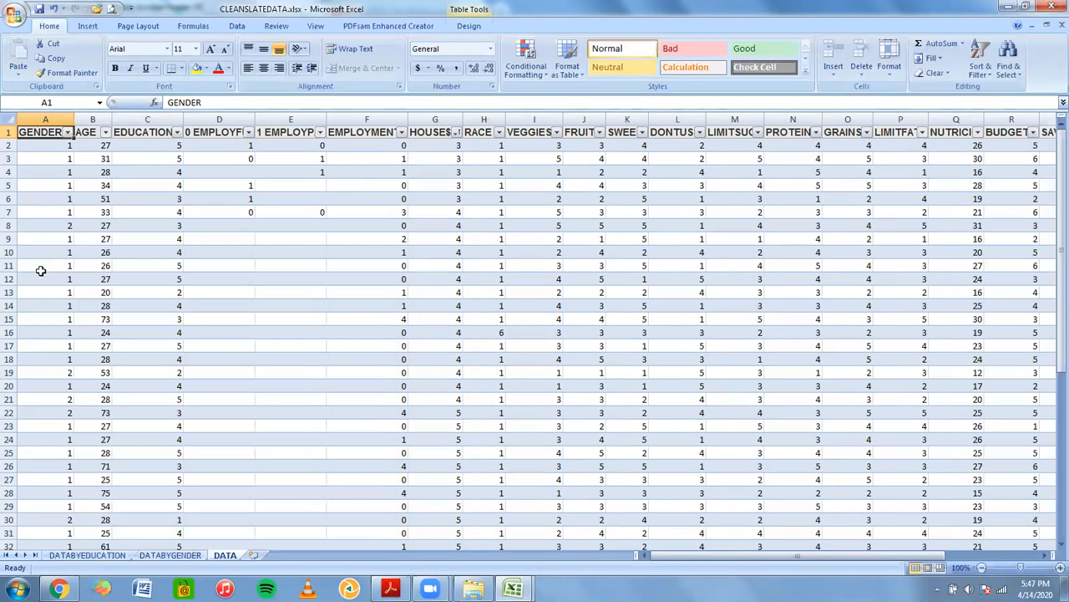
left_click(139, 140)
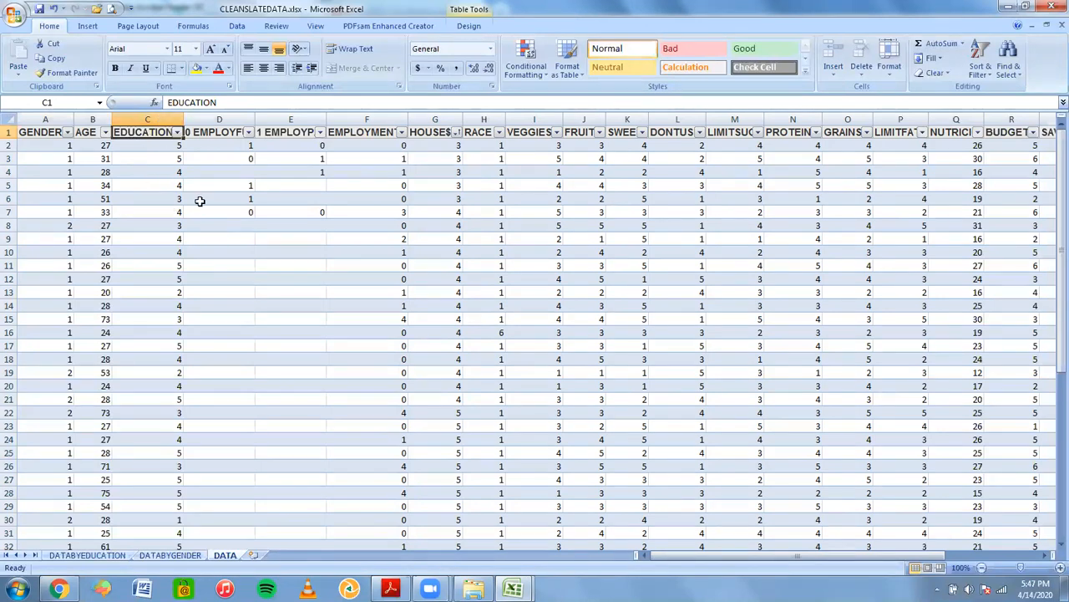
left_click(152, 119)
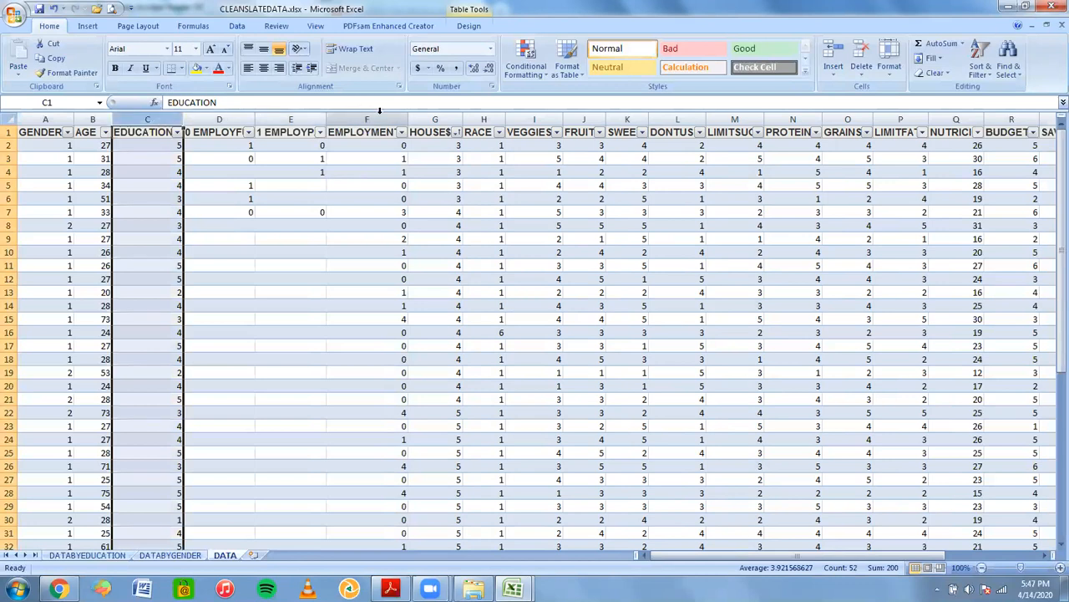
left_click(430, 120)
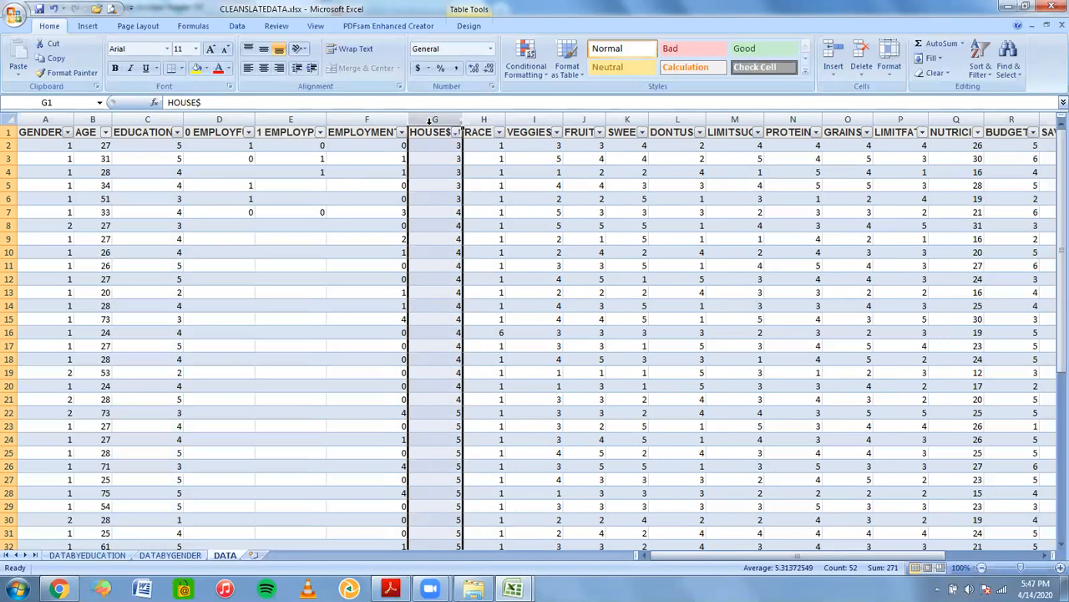
left_click(483, 119)
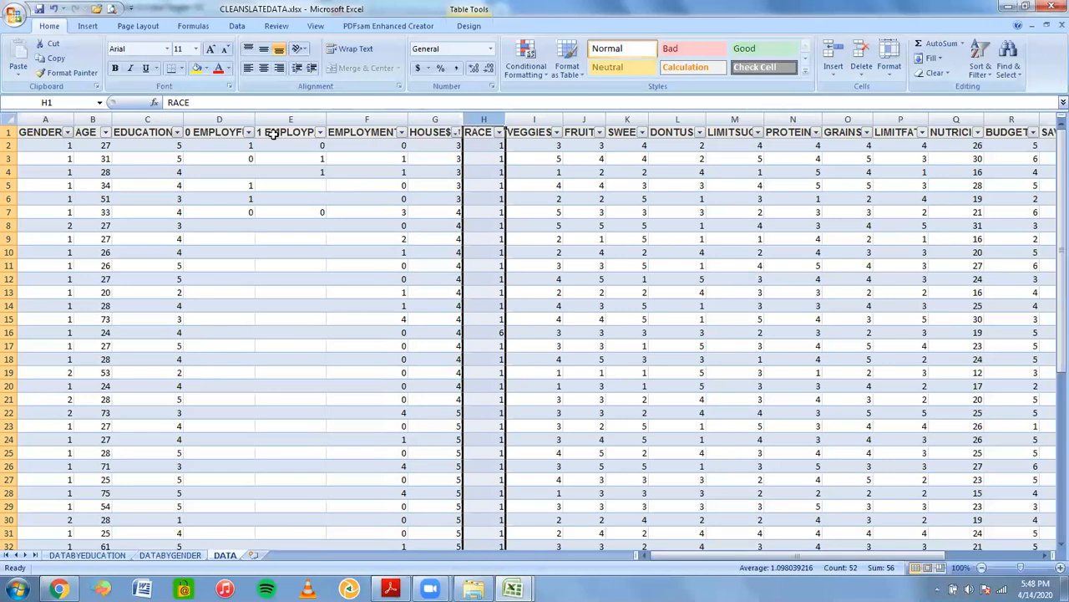
left_click(247, 26)
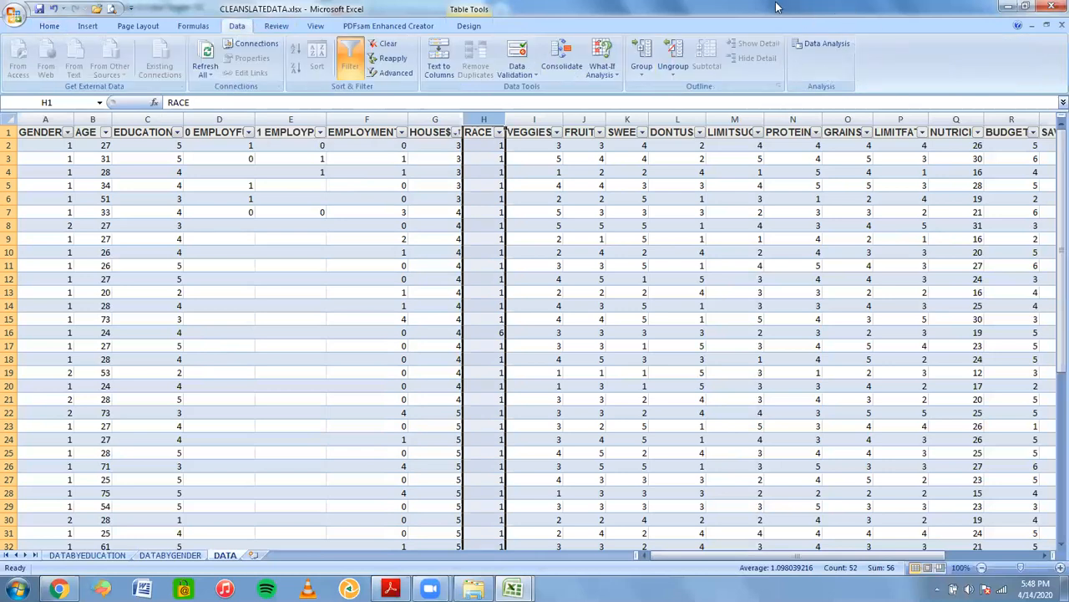
left_click_drag(1061, 167, 946, 537)
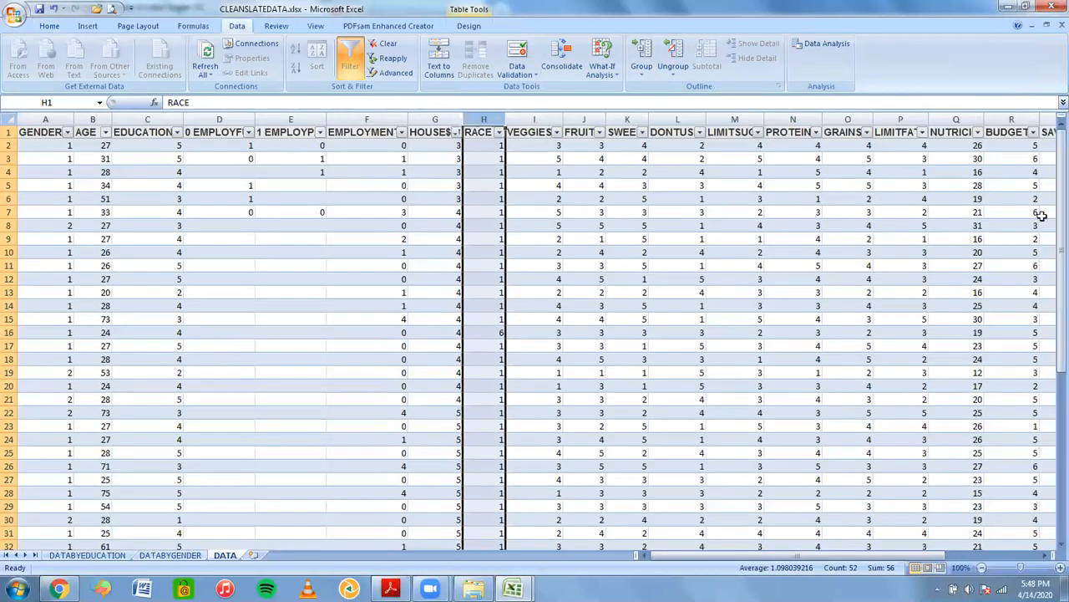
left_click(956, 121)
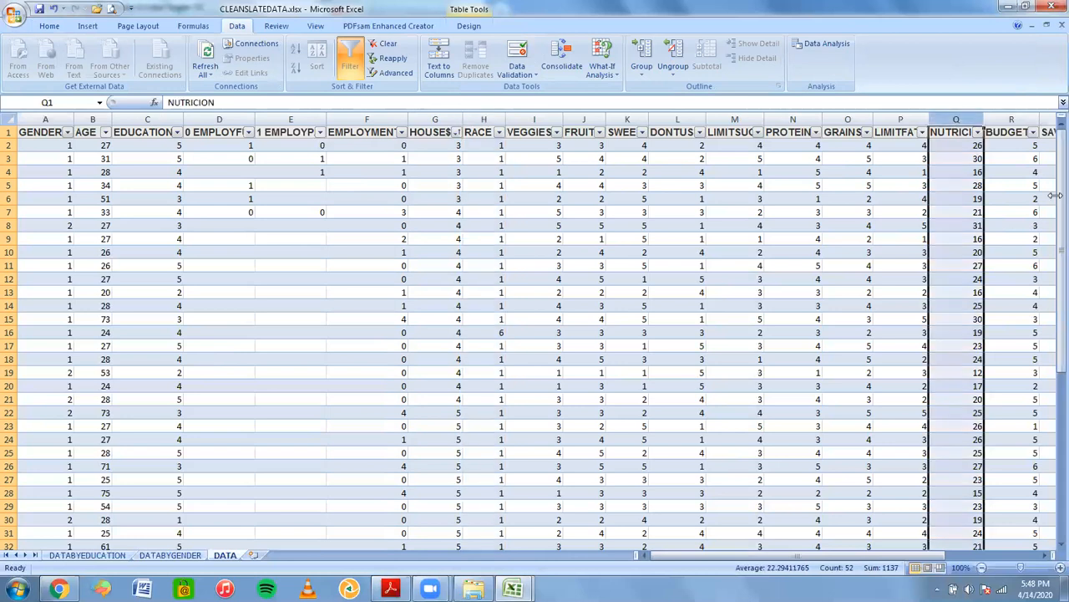
left_click(93, 118)
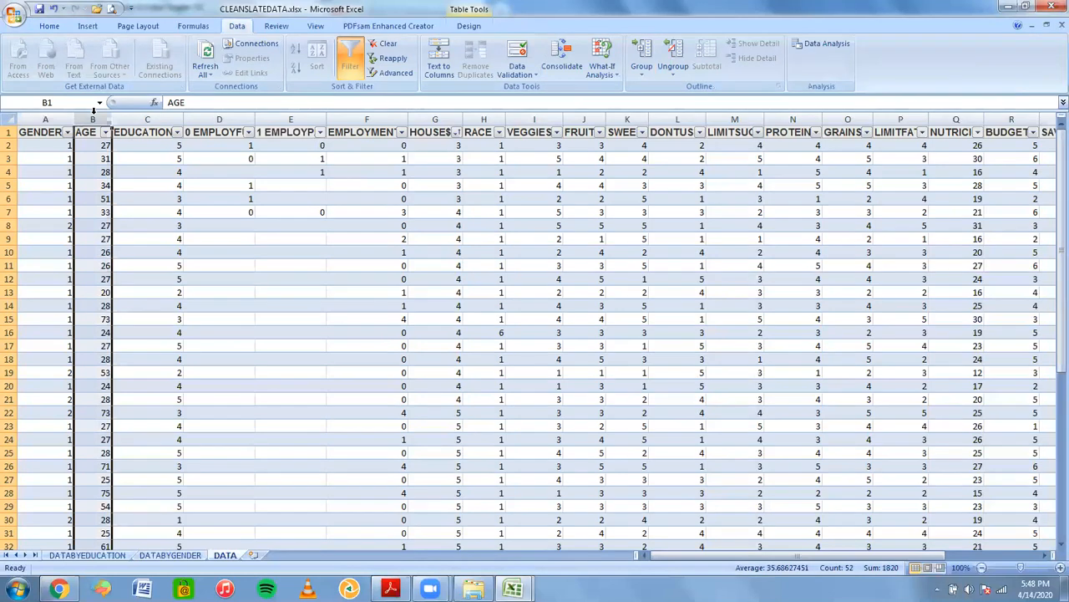